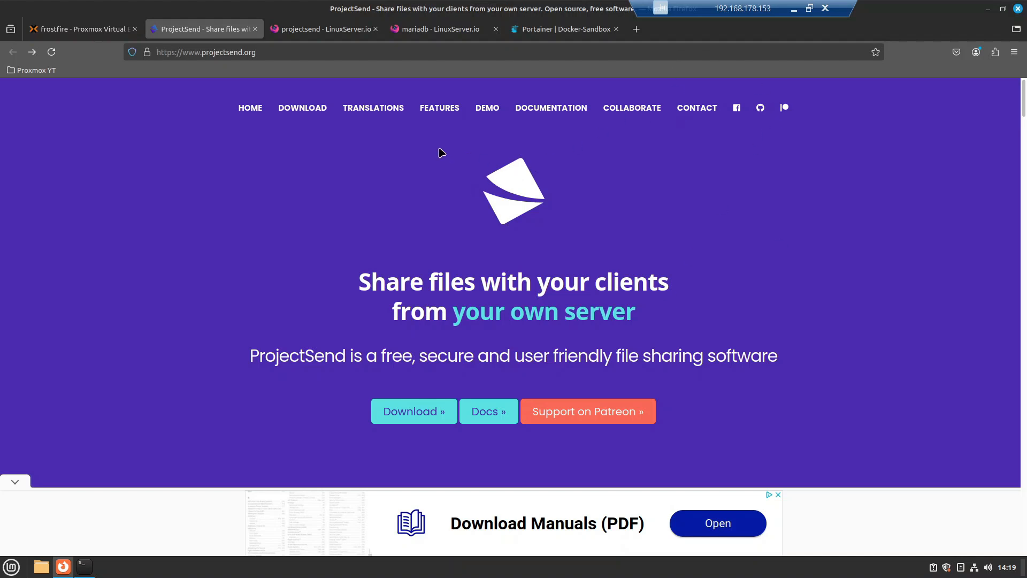
# Step: Look over the projectsend docker-compose example in the LinuxServer.io docs
pyautogui.click(343, 33)
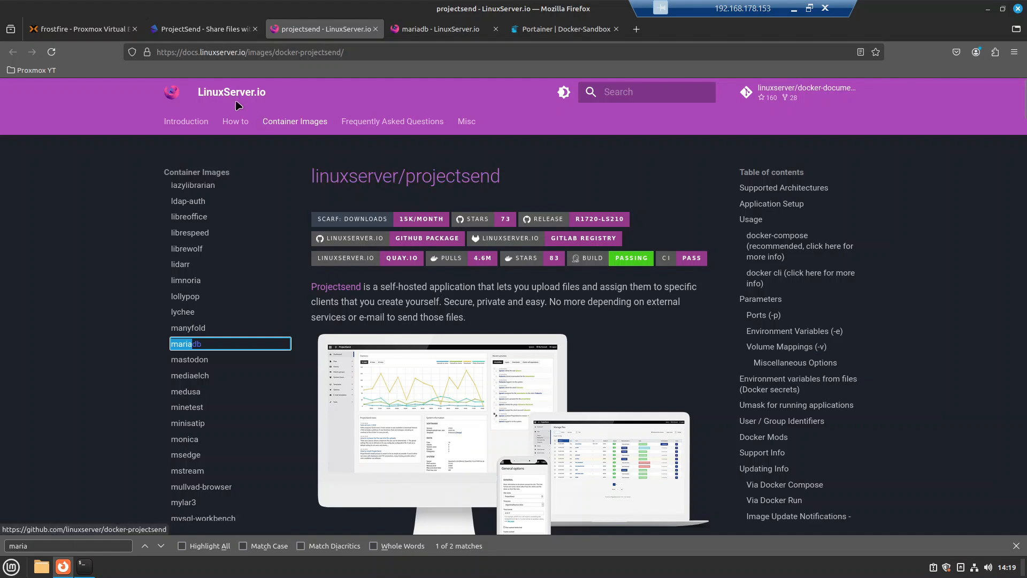
pyautogui.scroll(-10, 513, 288)
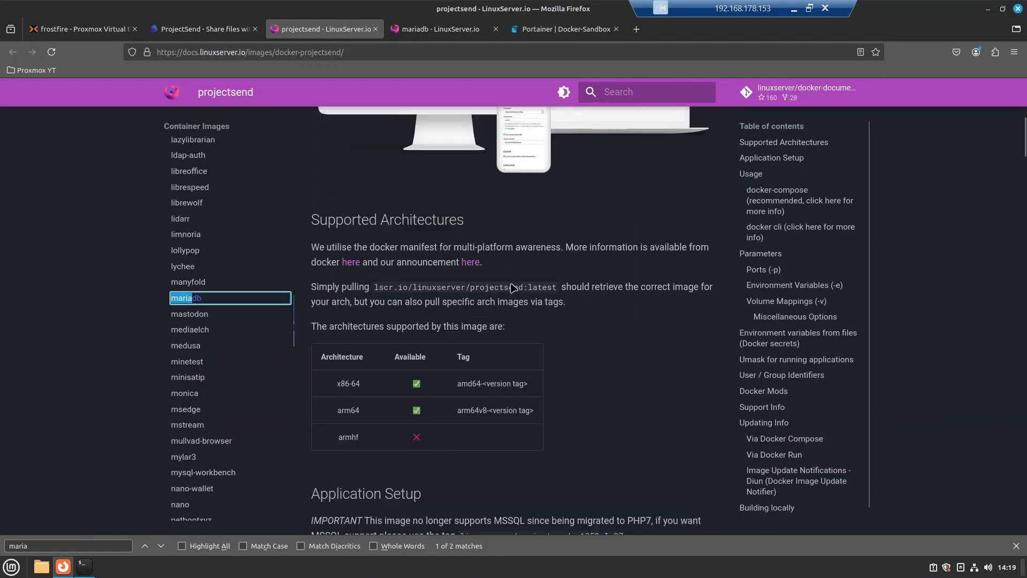
pyautogui.scroll(-3, 512, 288)
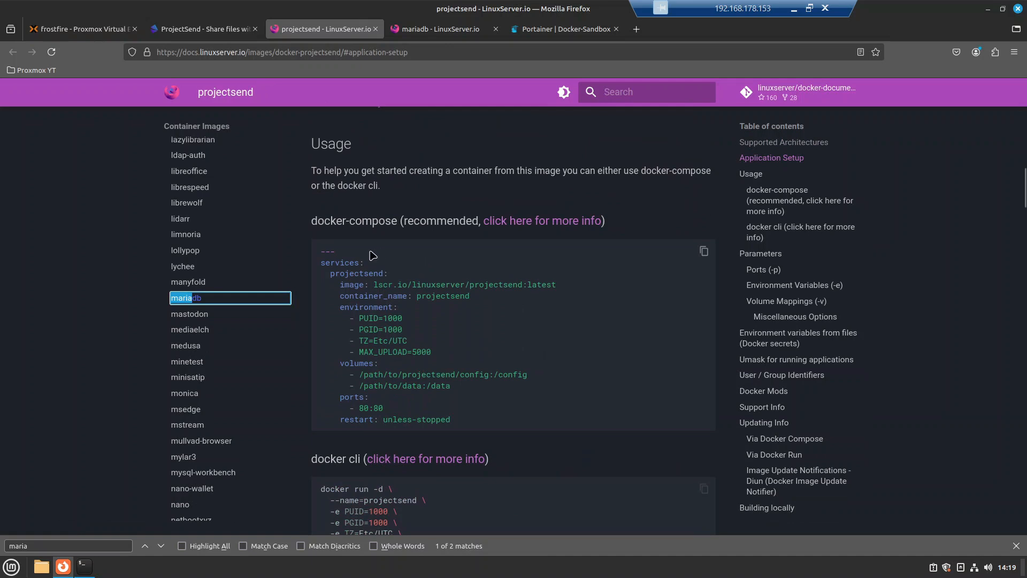
pyautogui.moveTo(372, 255); pyautogui.dragTo(470, 401)
pyautogui.click(471, 400)
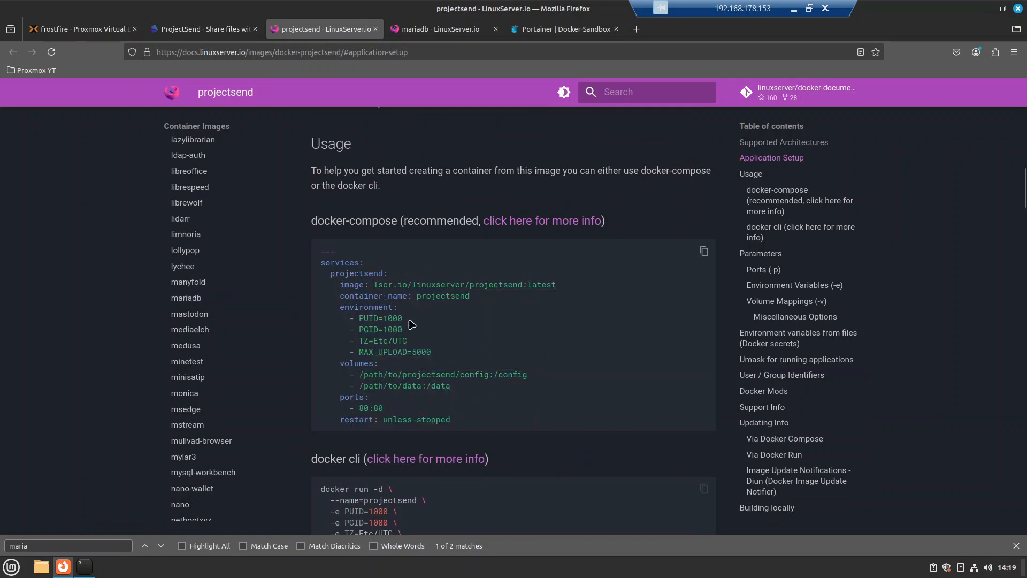
# Step: Read through the mariadb setup notes in the LinuxServer.io docs
pyautogui.click(442, 30)
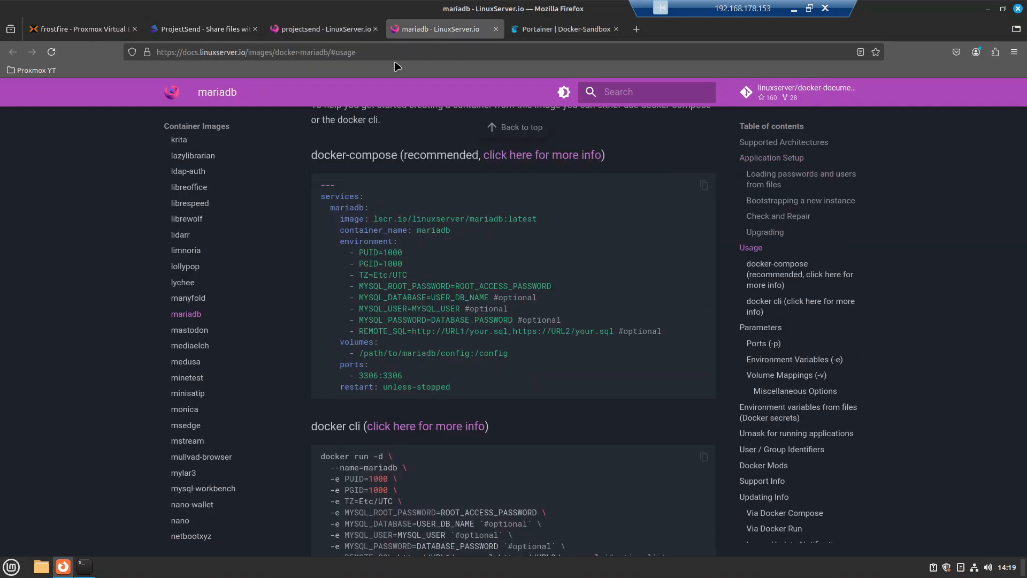
pyautogui.scroll(10, 224, 126)
pyautogui.scroll(10, 261, 159)
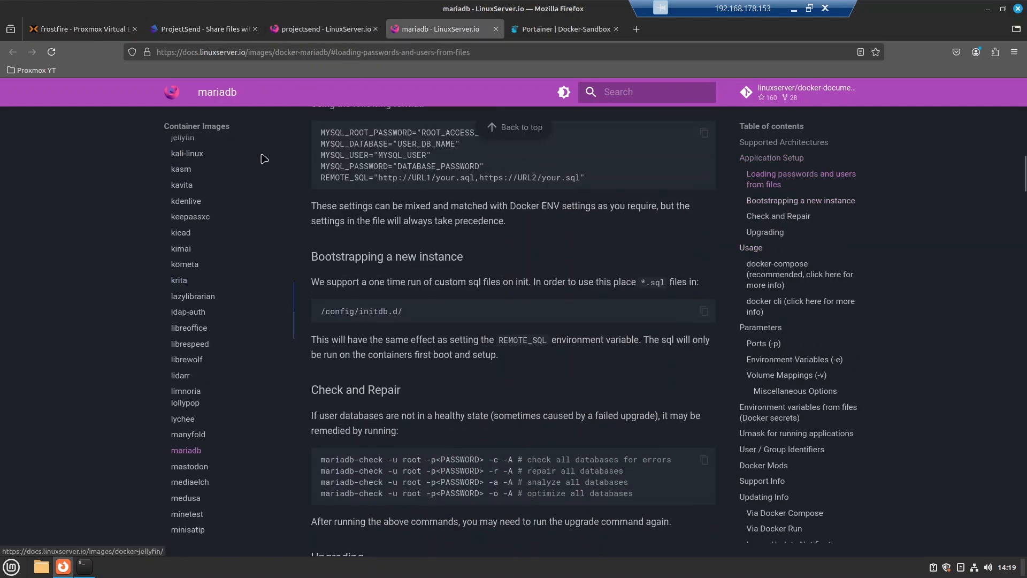
pyautogui.scroll(5, 261, 159)
pyautogui.scroll(10, 407, 246)
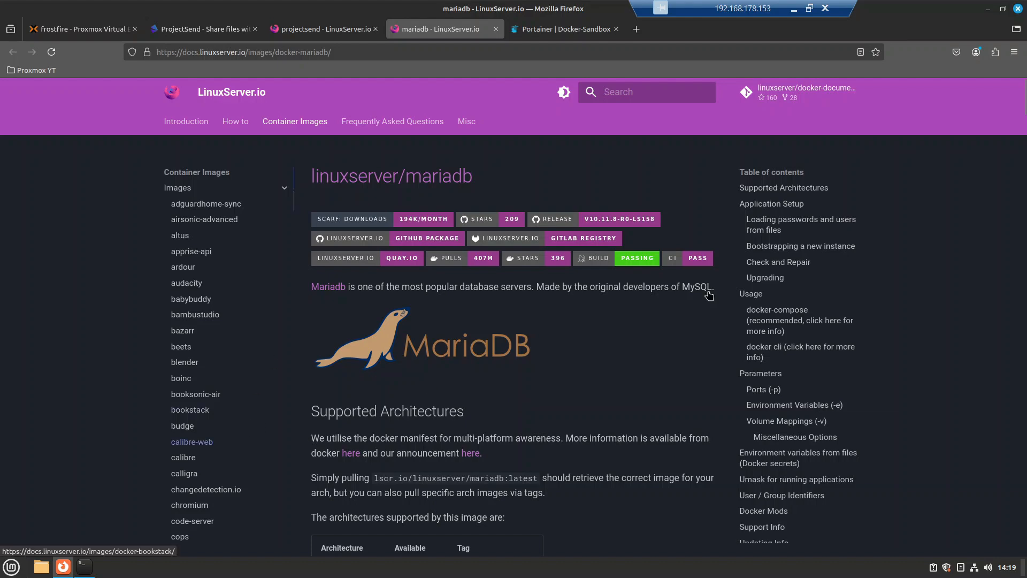
pyautogui.scroll(-4, 454, 370)
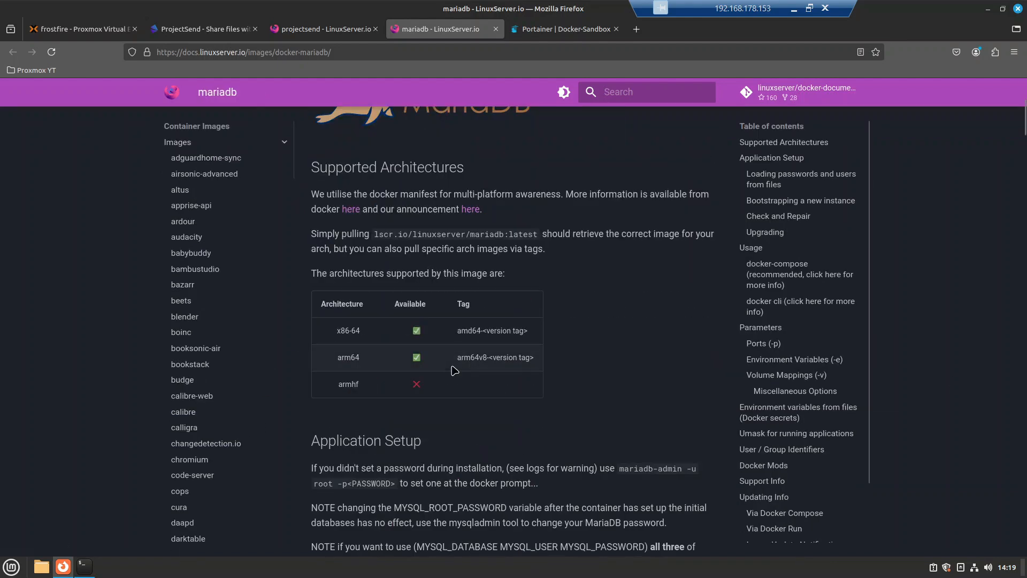
pyautogui.scroll(-4, 460, 371)
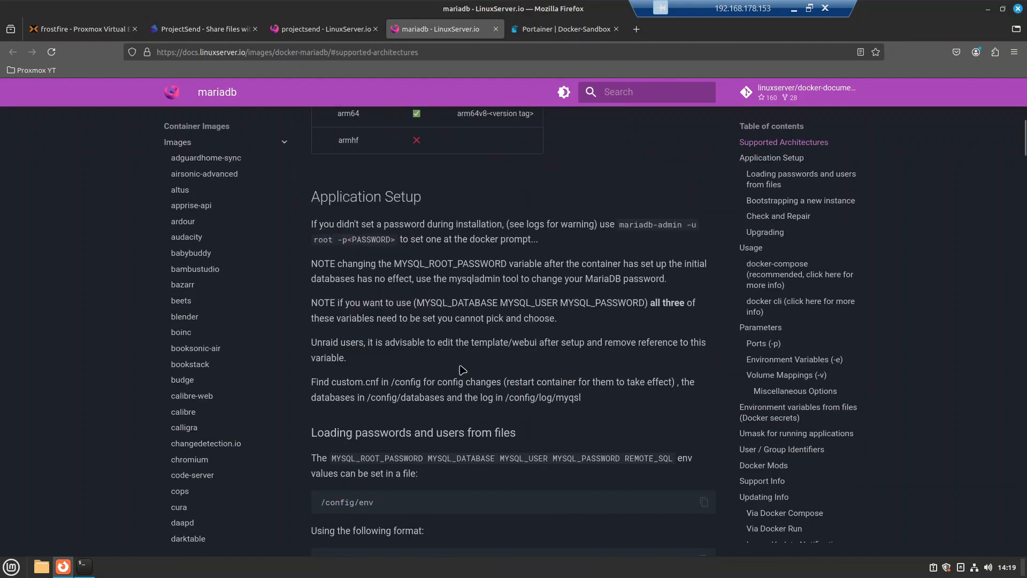
pyautogui.scroll(-5, 463, 369)
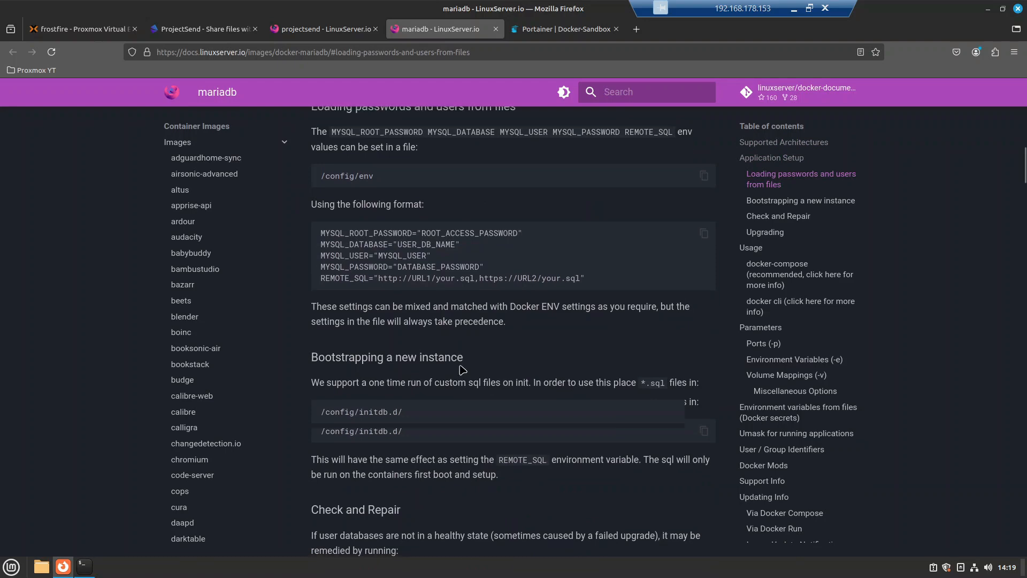
pyautogui.scroll(-8, 462, 370)
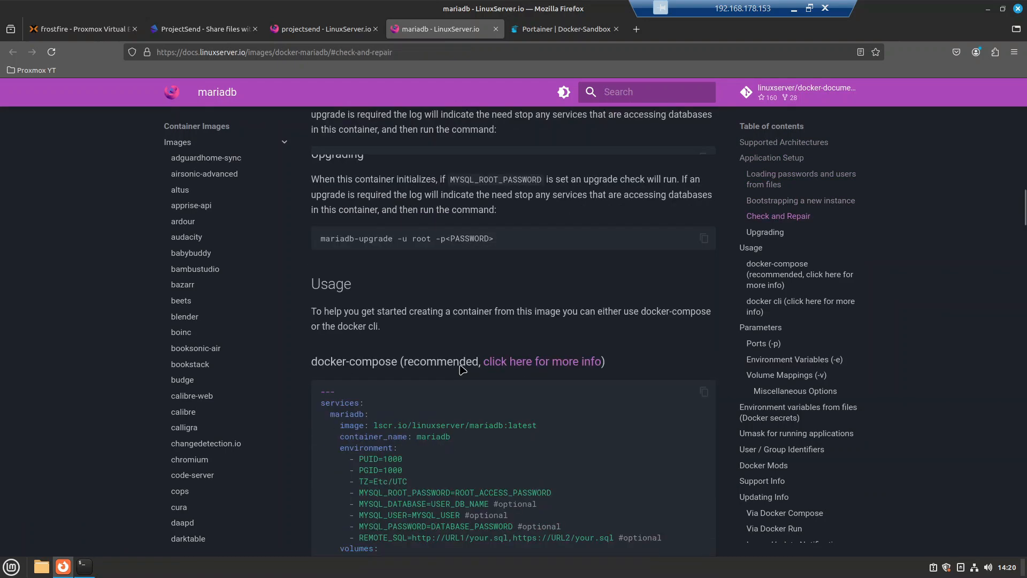
pyautogui.scroll(-4, 463, 369)
pyautogui.scroll(2, 470, 337)
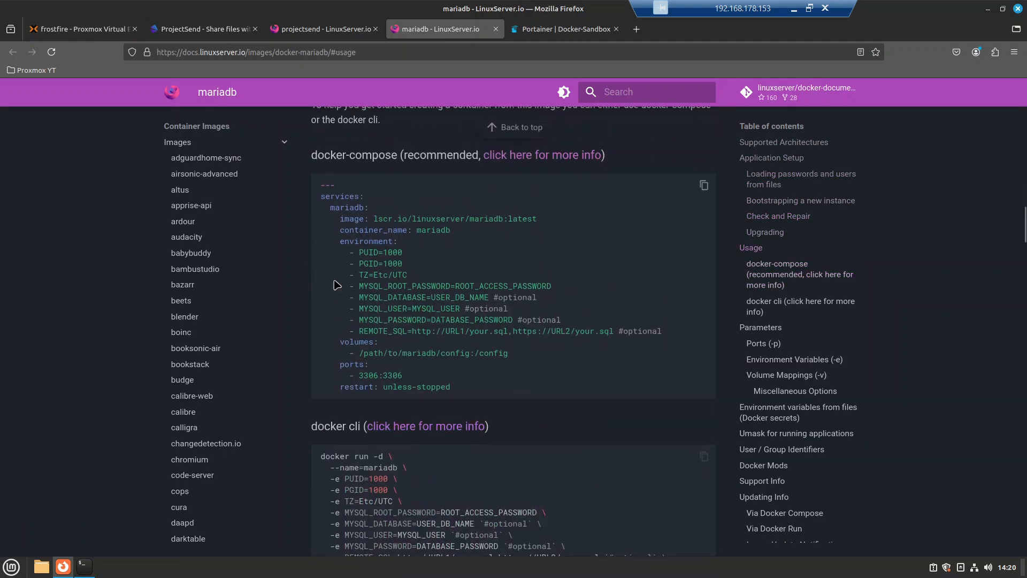
# Step: Copy the projectsend docker-compose example to the clipboard and go to Portainer's Stacks
pyautogui.click(351, 31)
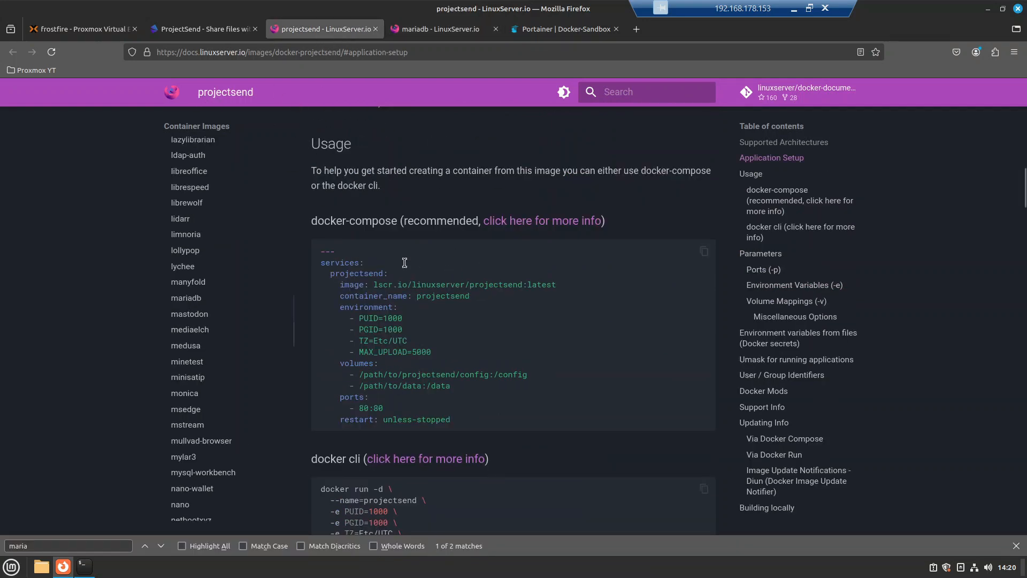
pyautogui.click(704, 251)
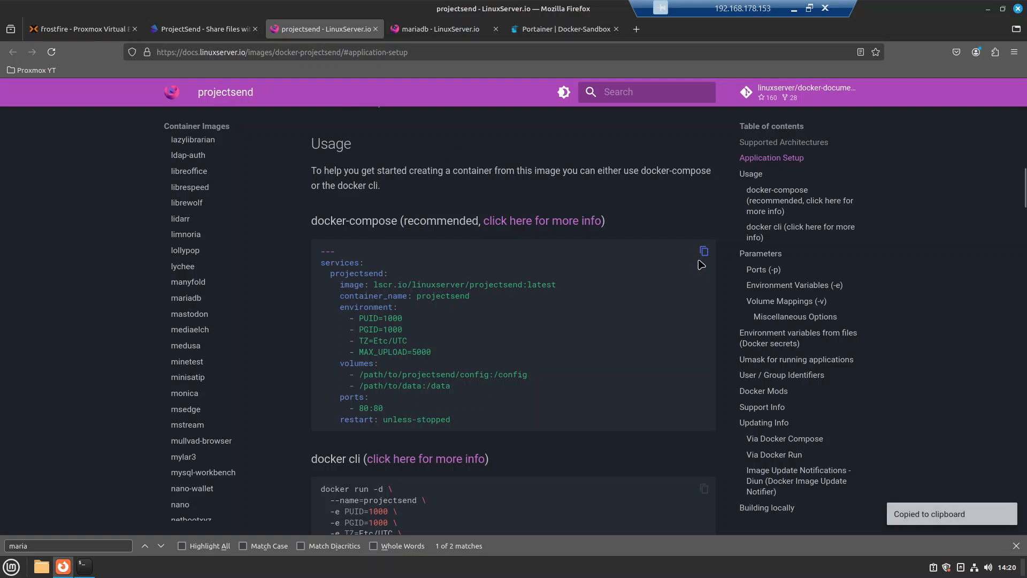
pyautogui.click(556, 30)
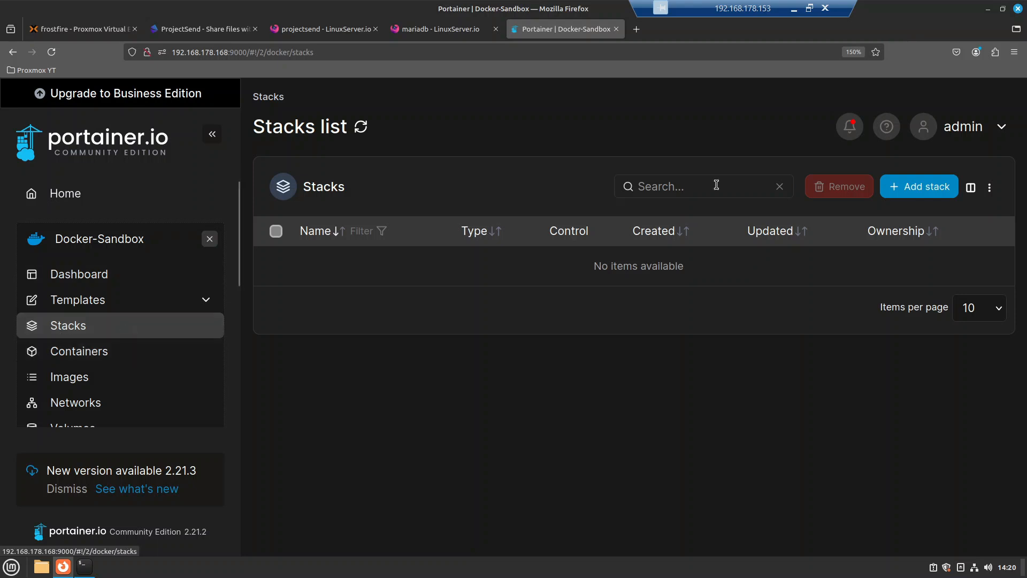
# Step: Start a new stack named projectsend-yt and paste the projectsend compose file into its editor
pyautogui.click(918, 187)
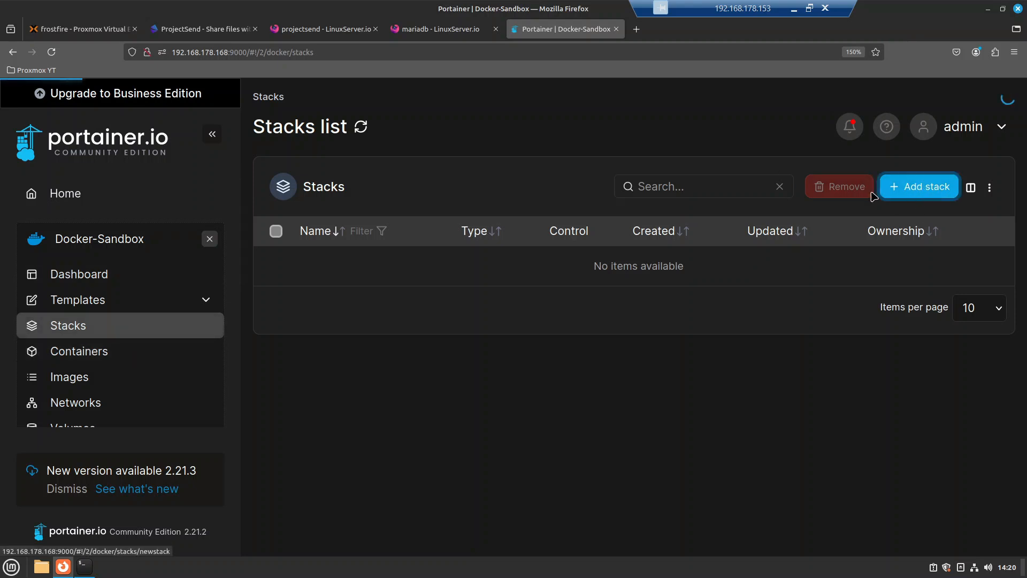
pyautogui.write('projectsend-yt')
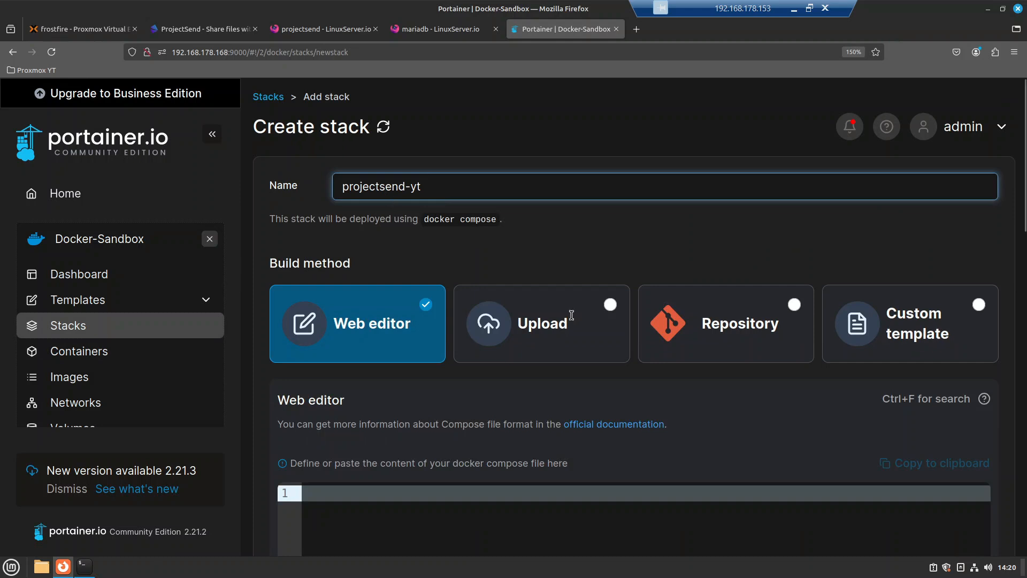
pyautogui.scroll(-5, 571, 314)
pyautogui.click(344, 158)
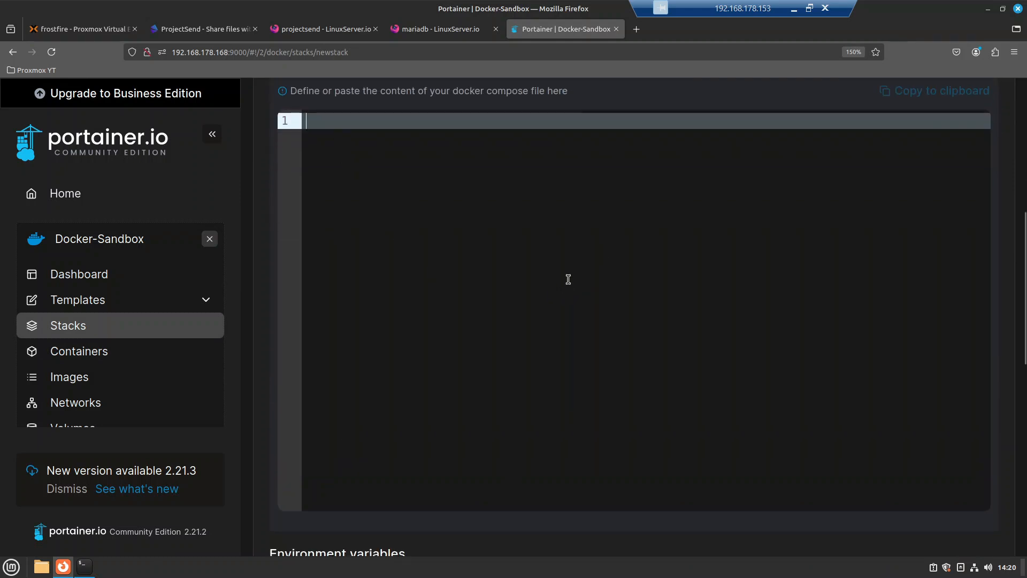
pyautogui.rightClick(400, 160)
pyautogui.click(454, 237)
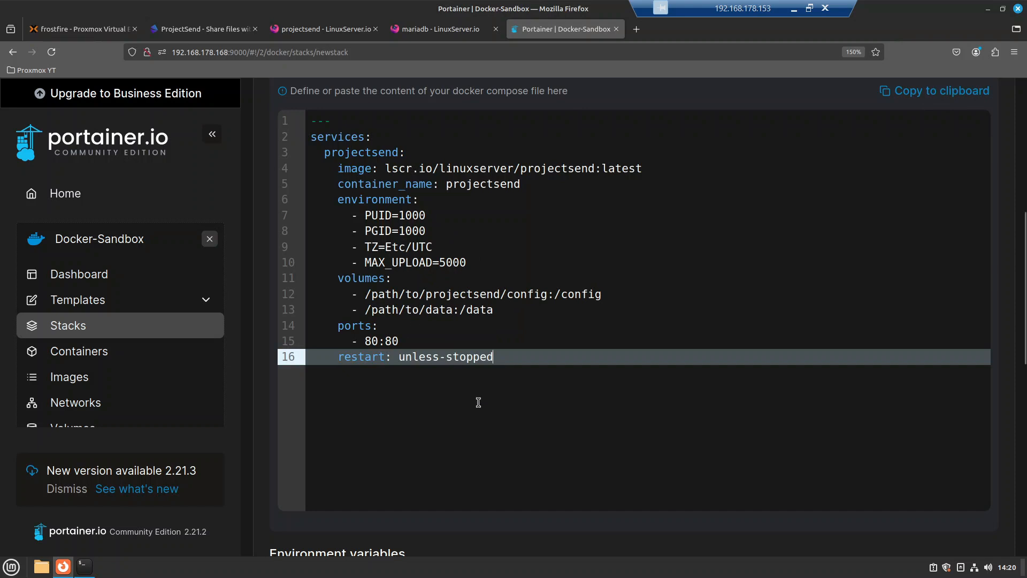
pyautogui.click(518, 171)
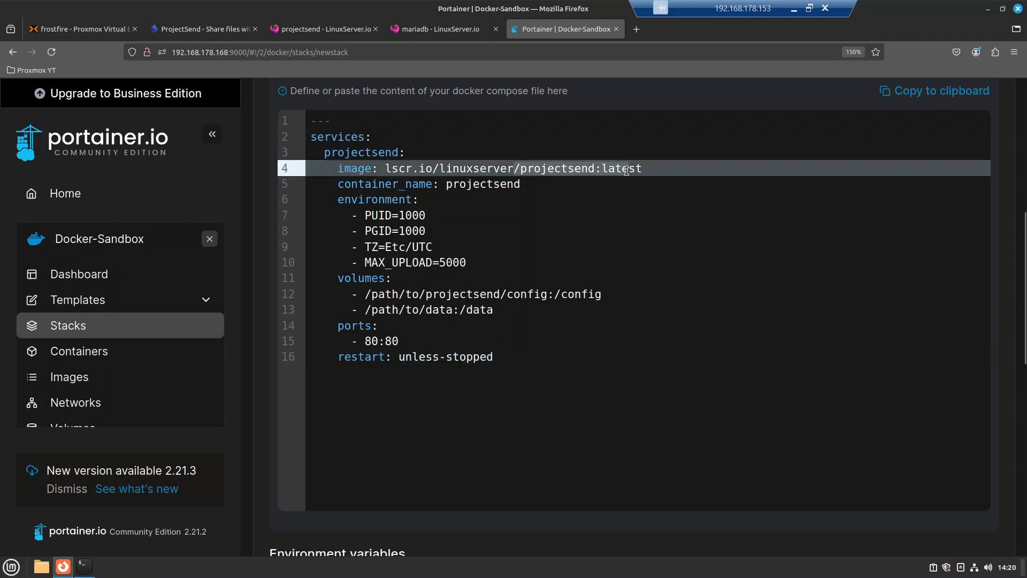
pyautogui.click(591, 219)
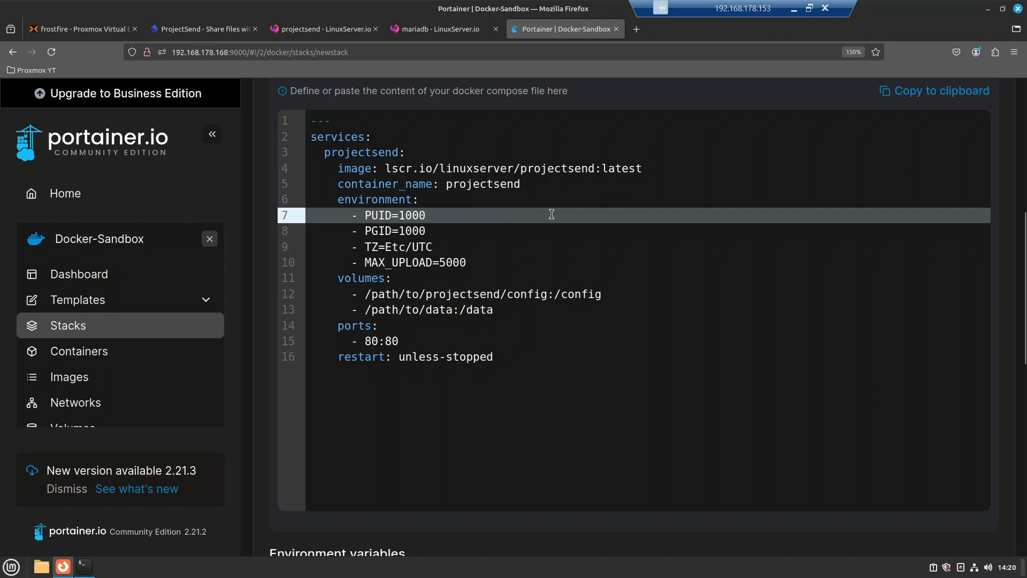
# Step: Copy the mariadb docker-compose example from the docs into the clipboard
pyautogui.click(436, 30)
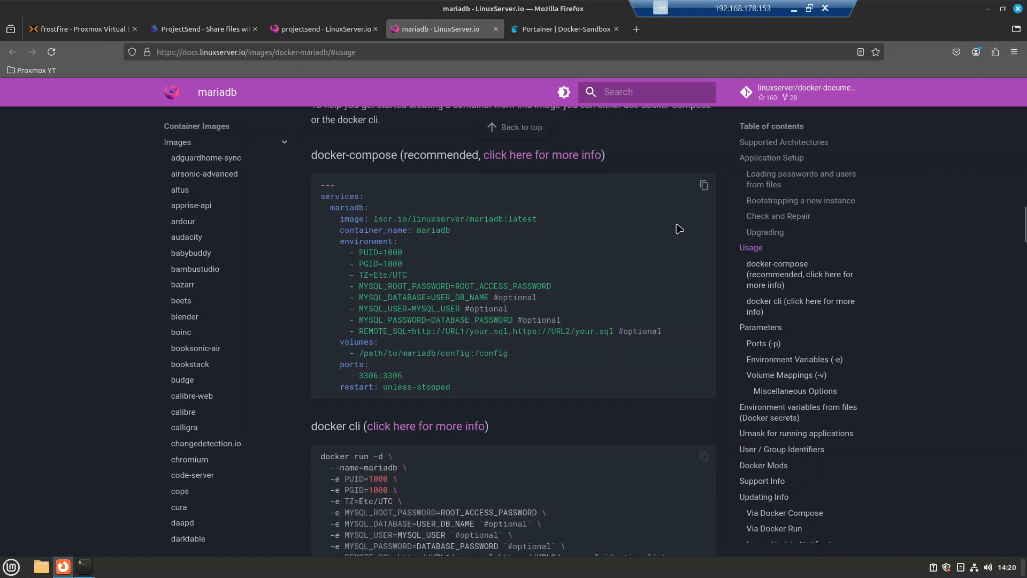
pyautogui.click(704, 187)
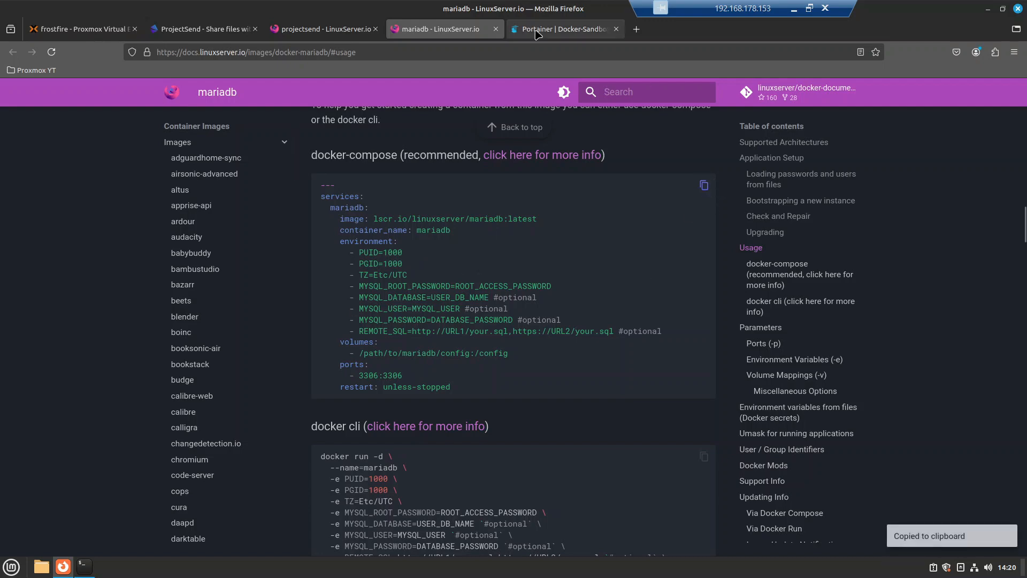
pyautogui.click(538, 30)
pyautogui.click(525, 358)
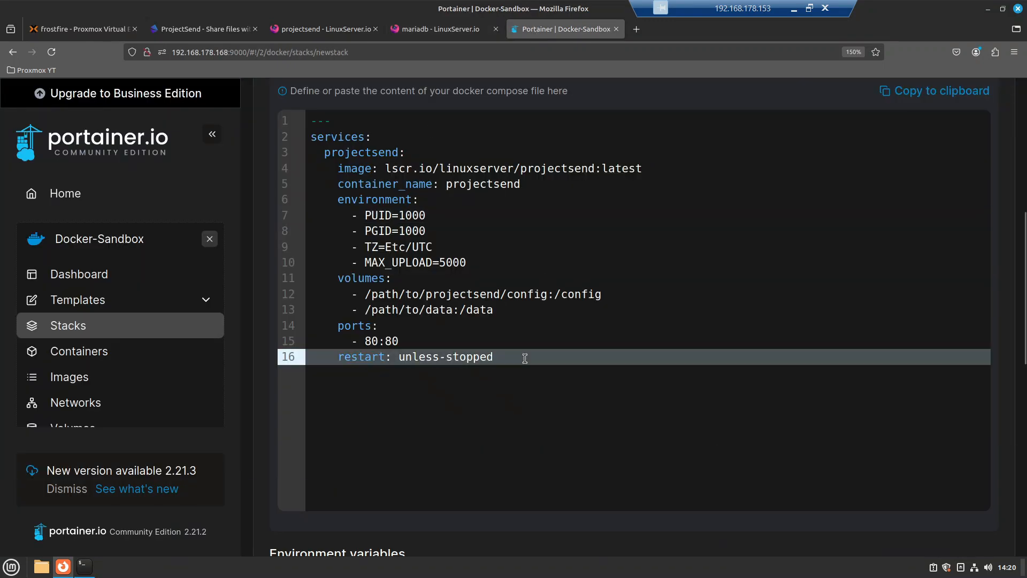
# Step: Paste the mariadb compose block on a new line below the projectsend service
pyautogui.press('Return')
pyautogui.hotkey('ctrl', 'v')
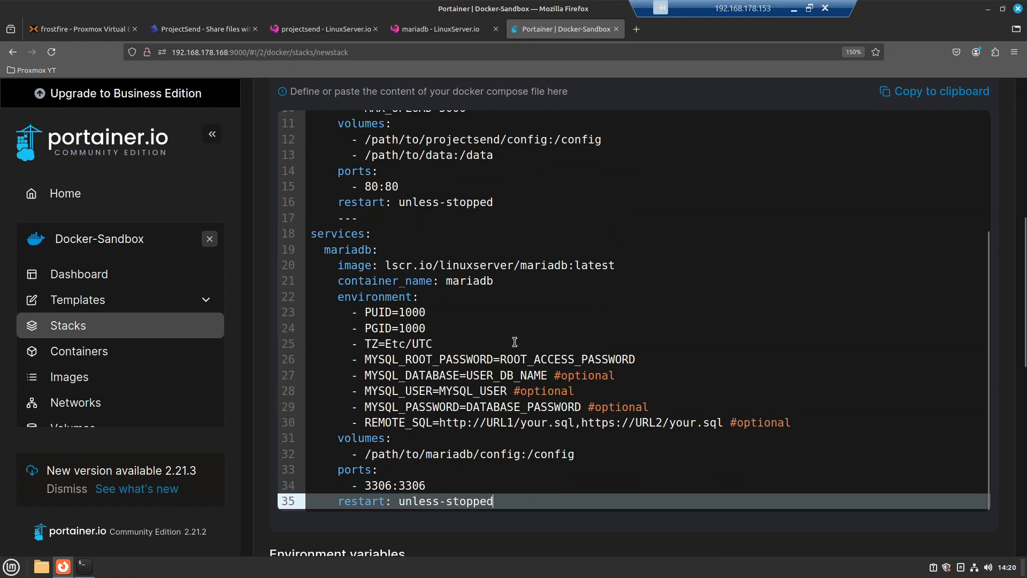
pyautogui.scroll(2, 485, 300)
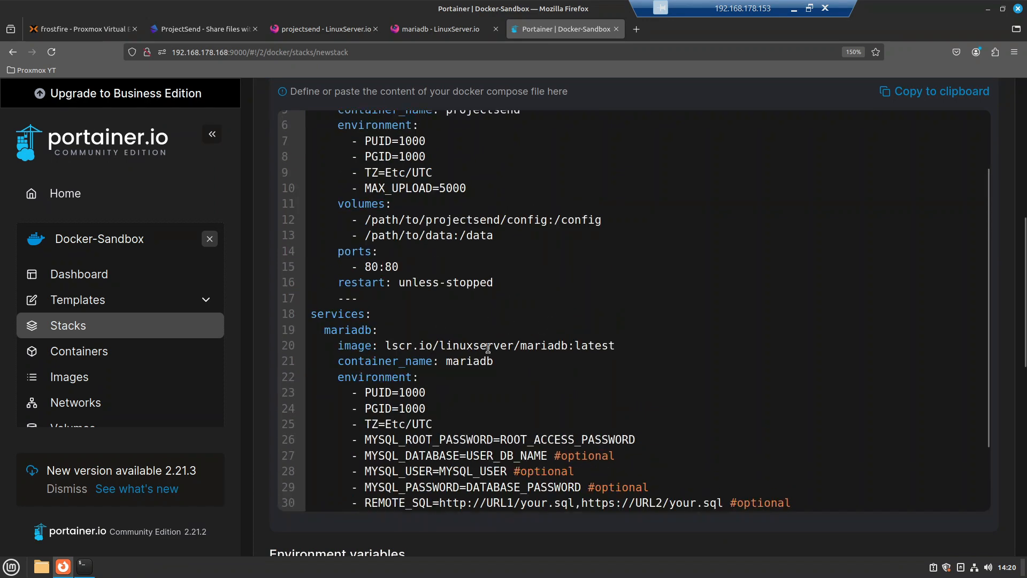
pyautogui.scroll(2, 468, 342)
# Step: Delete the duplicate '---' and services: lines and the empty line above mariadb
pyautogui.click(375, 141)
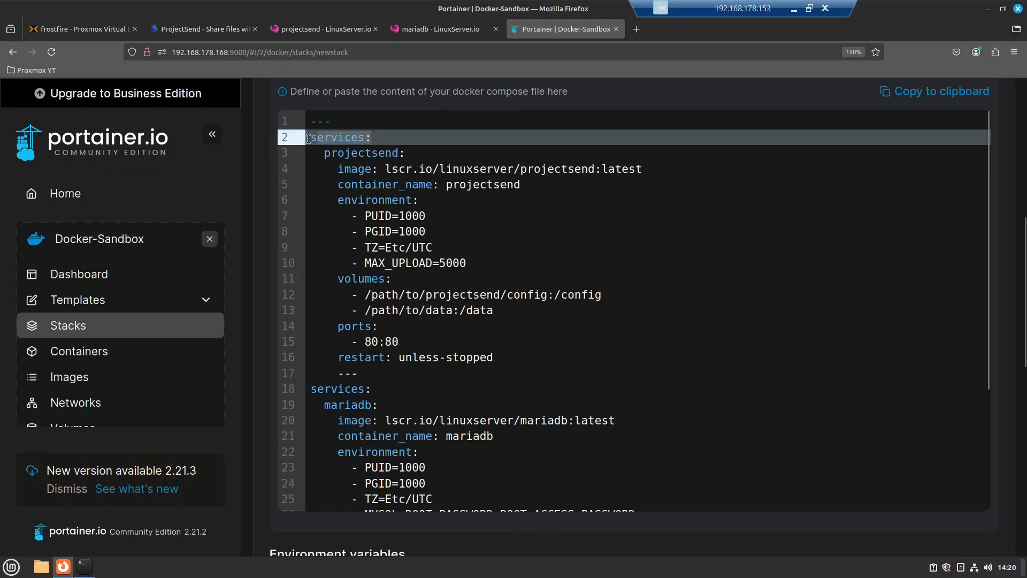
pyautogui.click(382, 389)
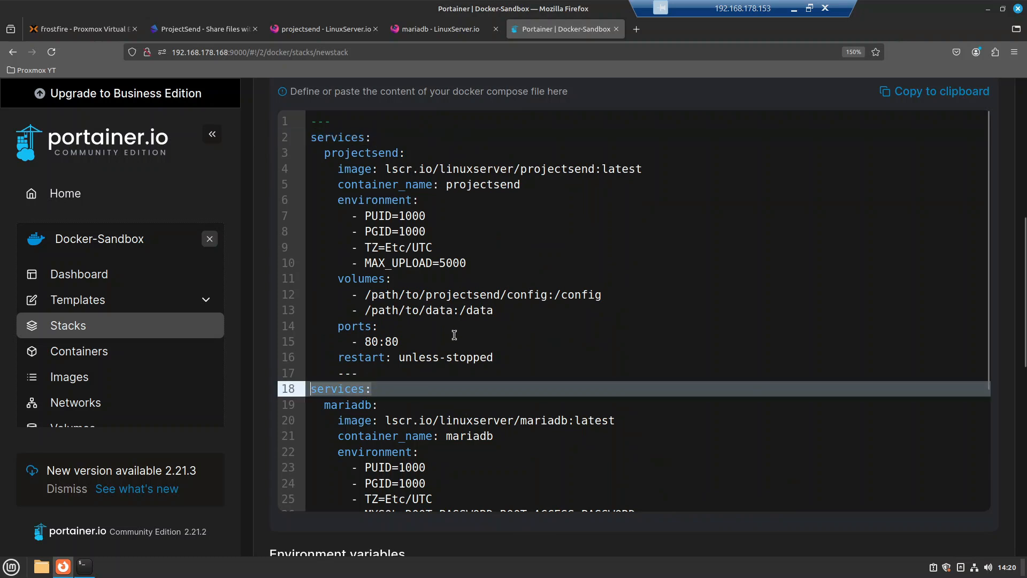
pyautogui.scroll(7, 451, 337)
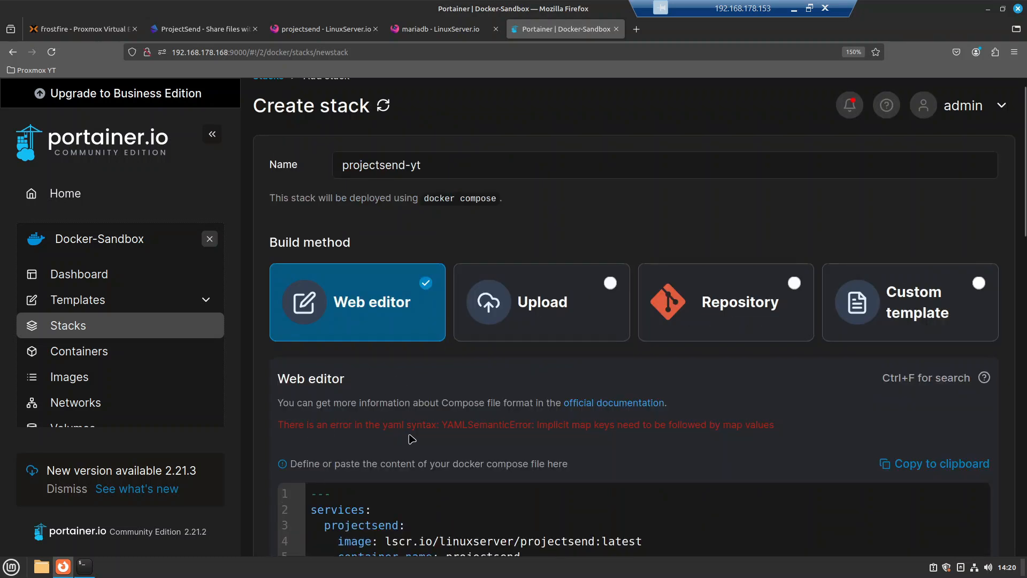
pyautogui.moveTo(314, 426); pyautogui.dragTo(616, 428)
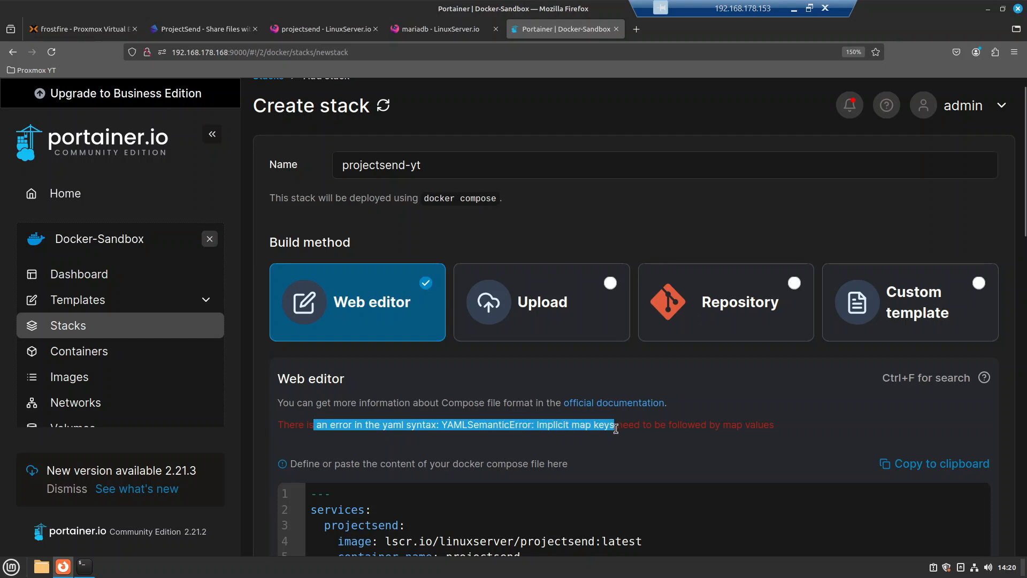
pyautogui.click(615, 428)
pyautogui.scroll(-4, 668, 419)
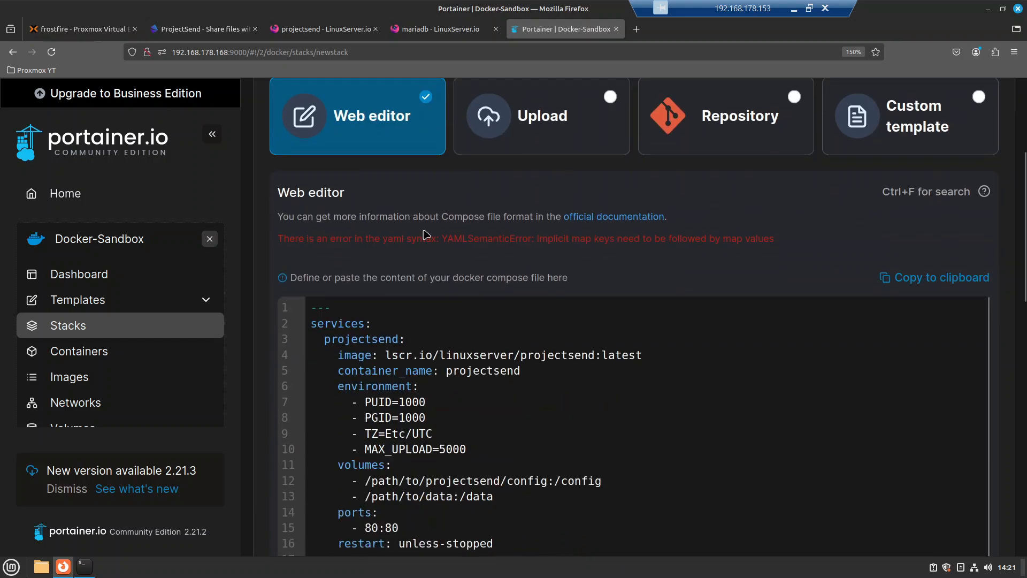
pyautogui.scroll(-3, 407, 385)
pyautogui.click(393, 420)
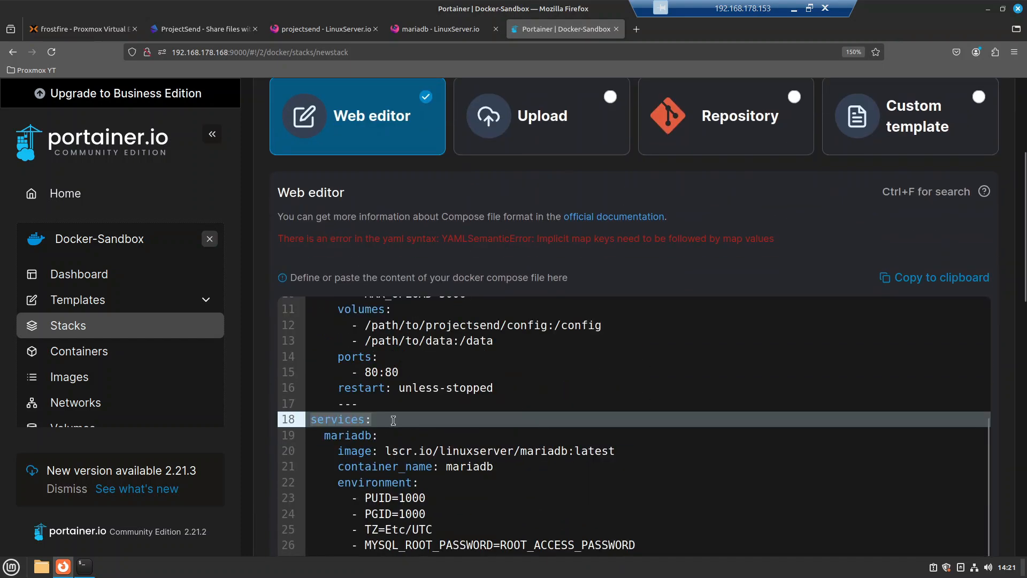
pyautogui.click(298, 407)
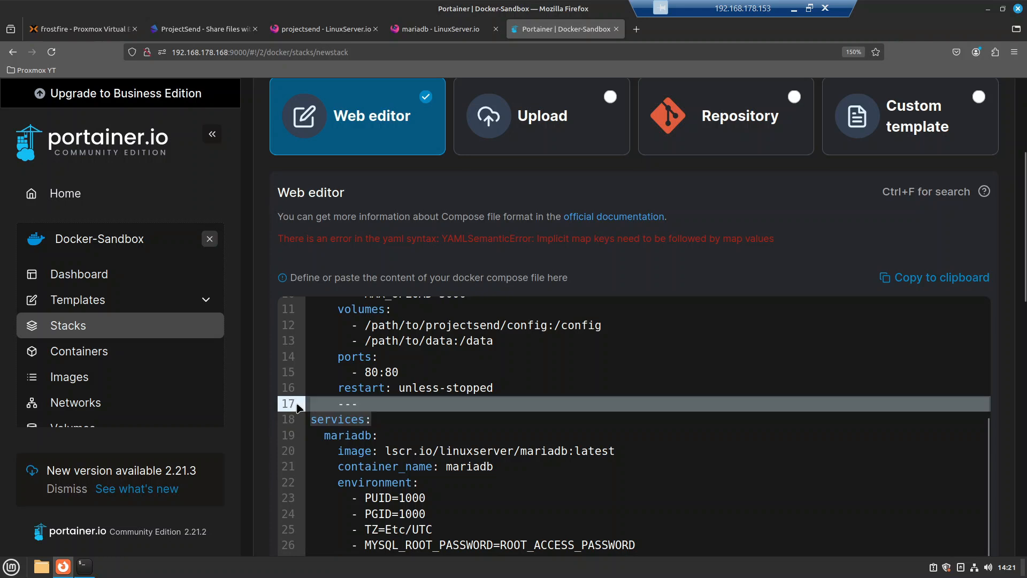
pyautogui.press('BackSpace')
pyautogui.press('Delete')
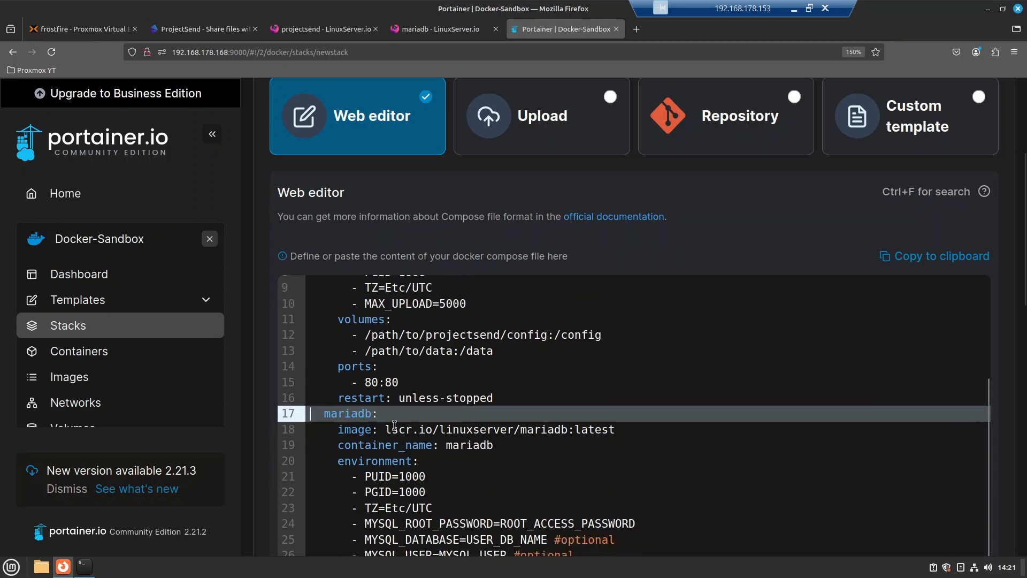
pyautogui.scroll(3, 394, 374)
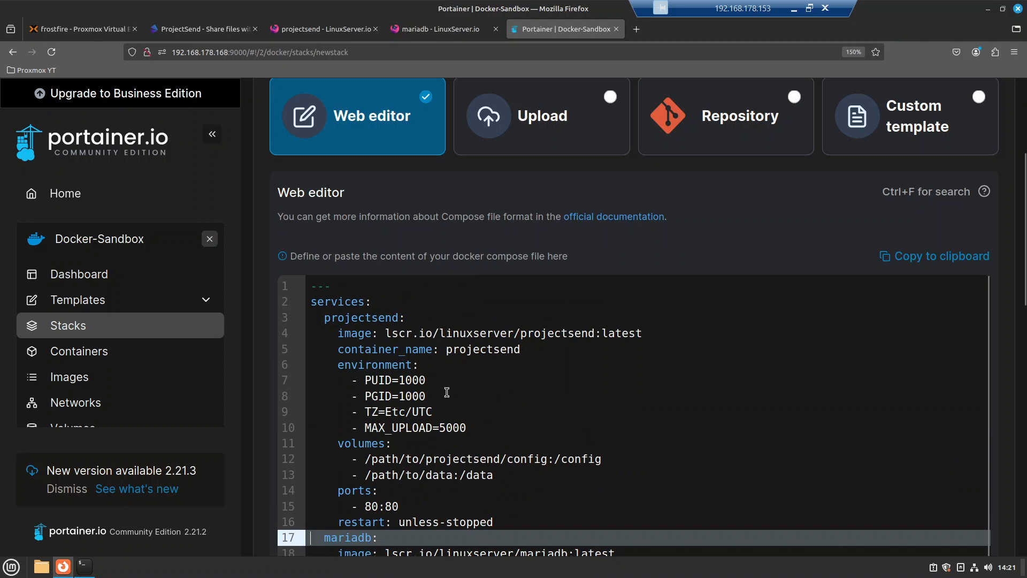
# Step: Capitalise the projectsend container_name to ProjectSend
pyautogui.click(510, 334)
pyautogui.click(567, 407)
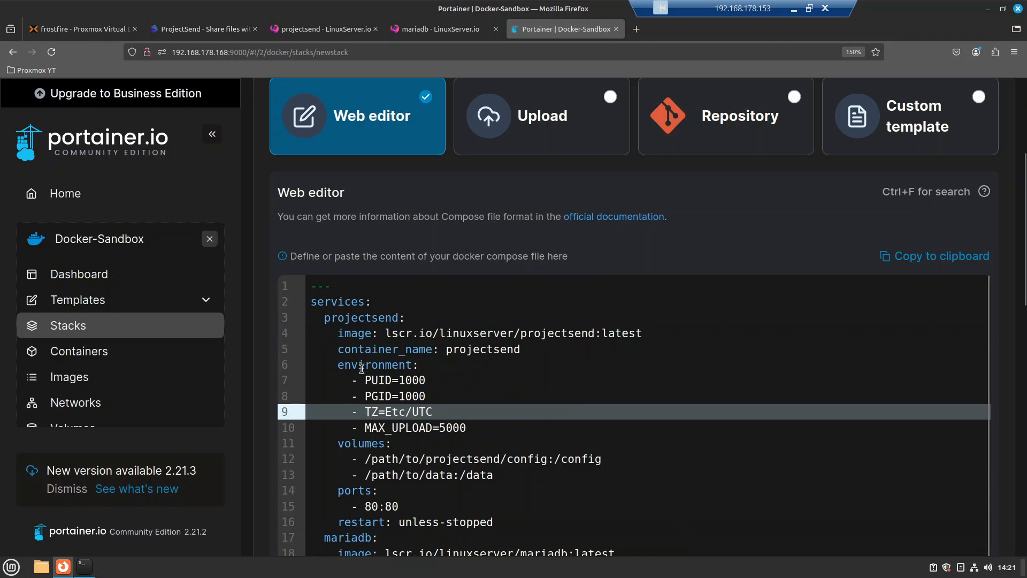
pyautogui.scroll(-2, 485, 414)
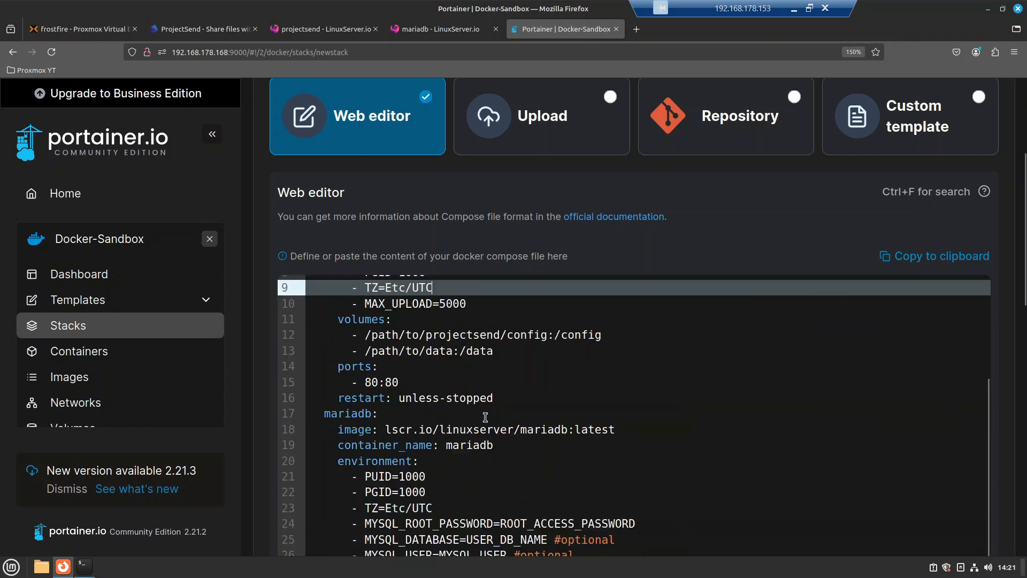
pyautogui.scroll(-3, 550, 439)
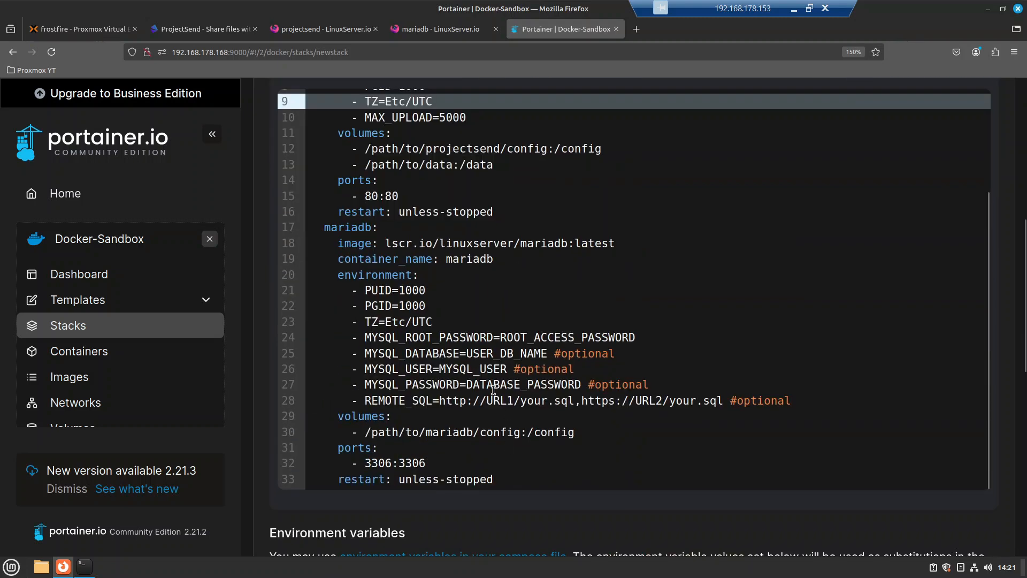
pyautogui.scroll(2, 469, 370)
pyautogui.scroll(3, 398, 224)
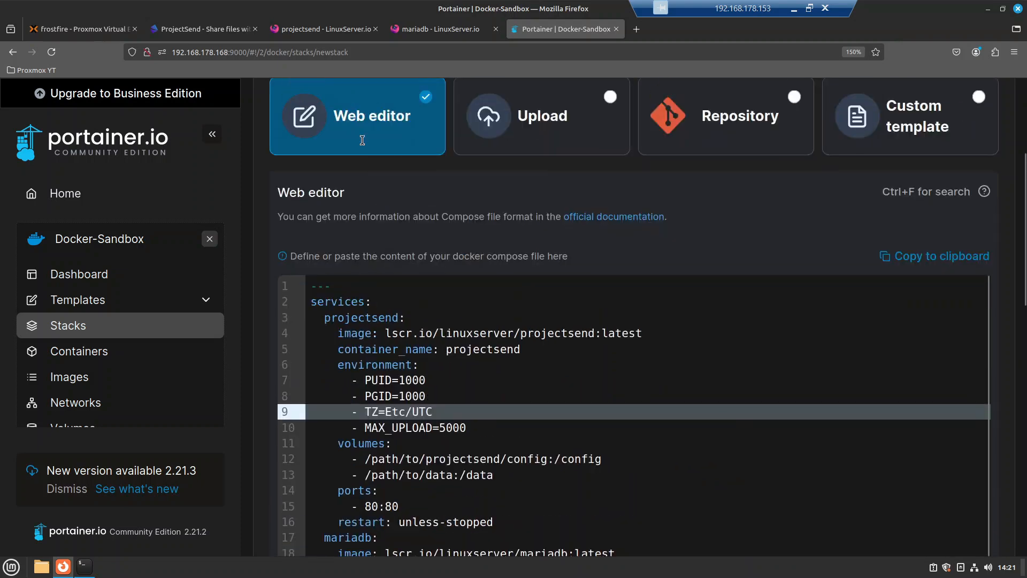
pyautogui.click(379, 303)
pyautogui.moveTo(407, 318); pyautogui.dragTo(588, 332)
pyautogui.click(607, 333)
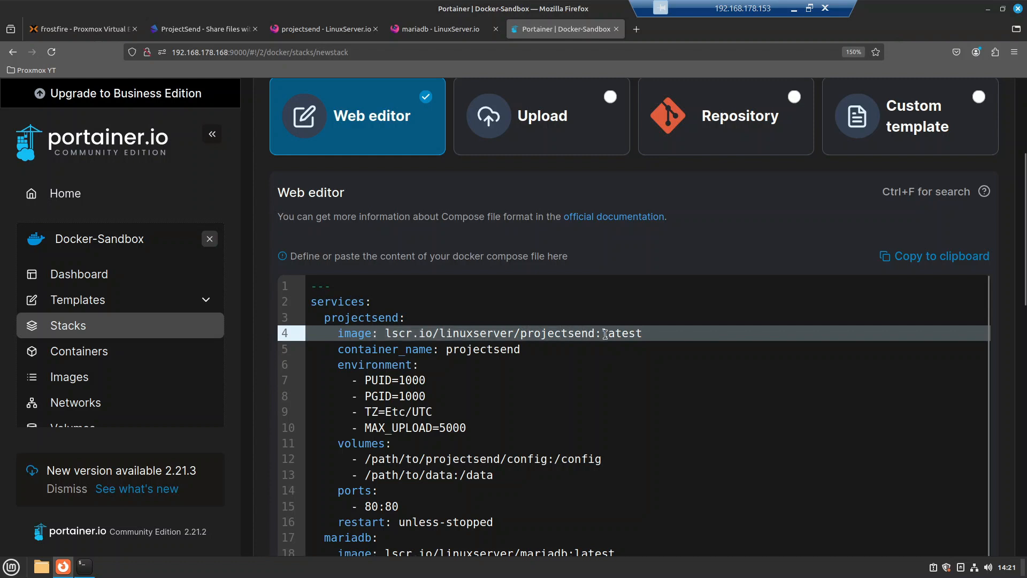
pyautogui.click(458, 349)
pyautogui.press('Delete')
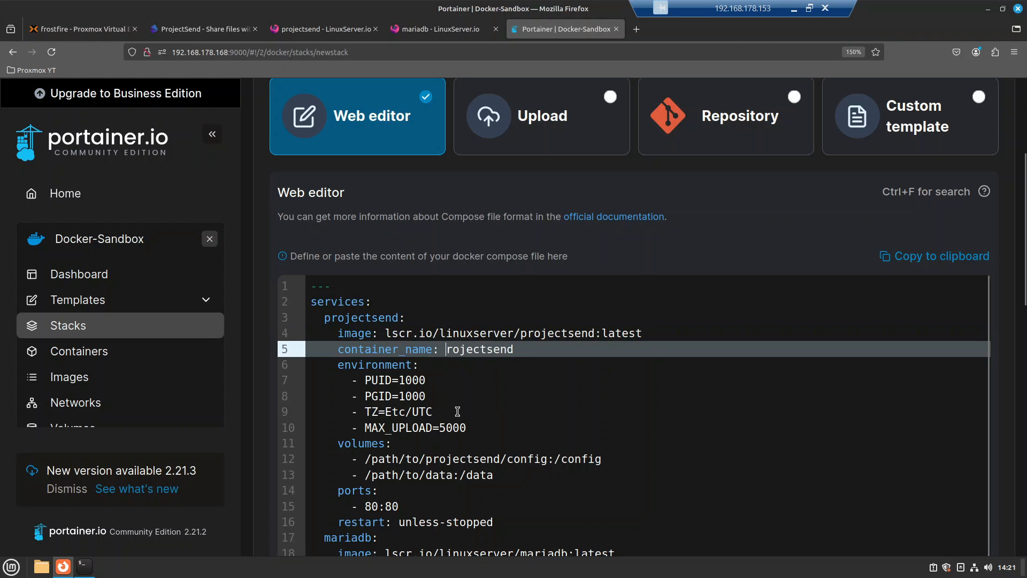
pyautogui.write('P')
# Step: Change the time zone from TZ=Etc/UTC to TZ=Europe/London
pyautogui.moveTo(358, 379); pyautogui.dragTo(458, 397)
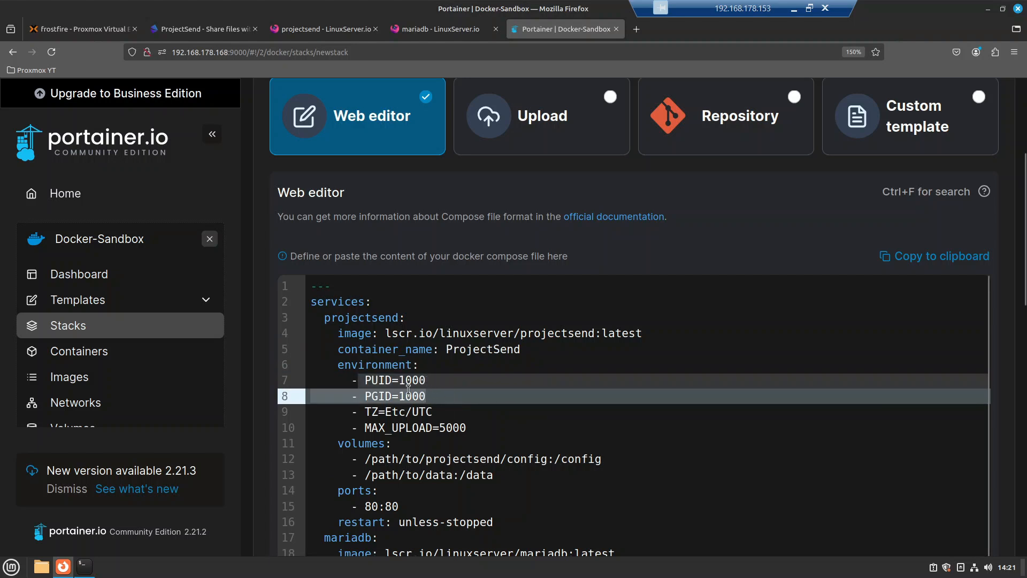
pyautogui.click(391, 393)
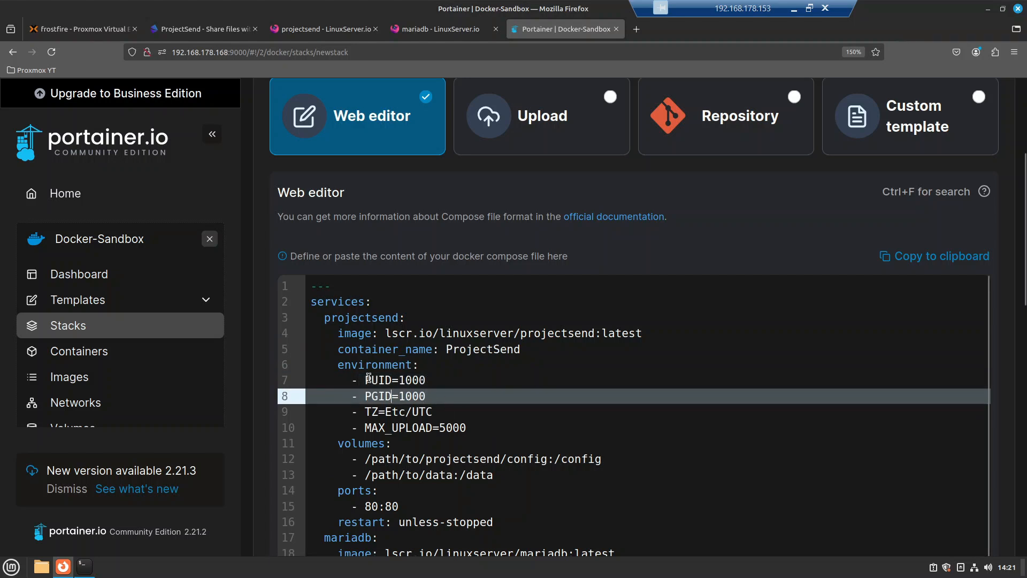
pyautogui.moveTo(429, 393); pyautogui.dragTo(361, 381)
pyautogui.click(372, 413)
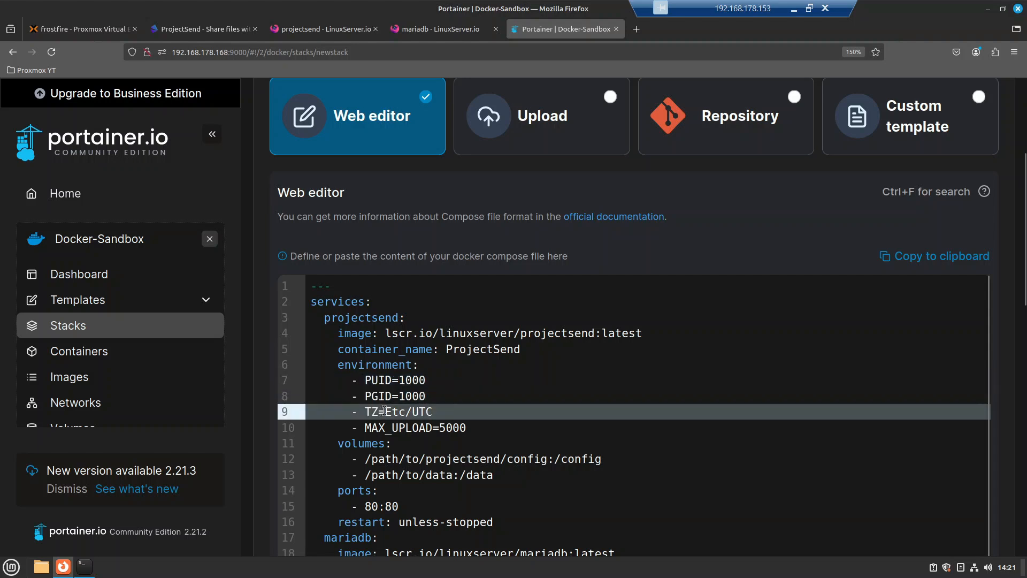
pyautogui.click(455, 413)
pyautogui.press('BackSpace')
pyautogui.press('BackSpace')
pyautogui.press('BackSpace')
pyautogui.press('BackSpace')
pyautogui.press('BackSpace')
pyautogui.press('BackSpace')
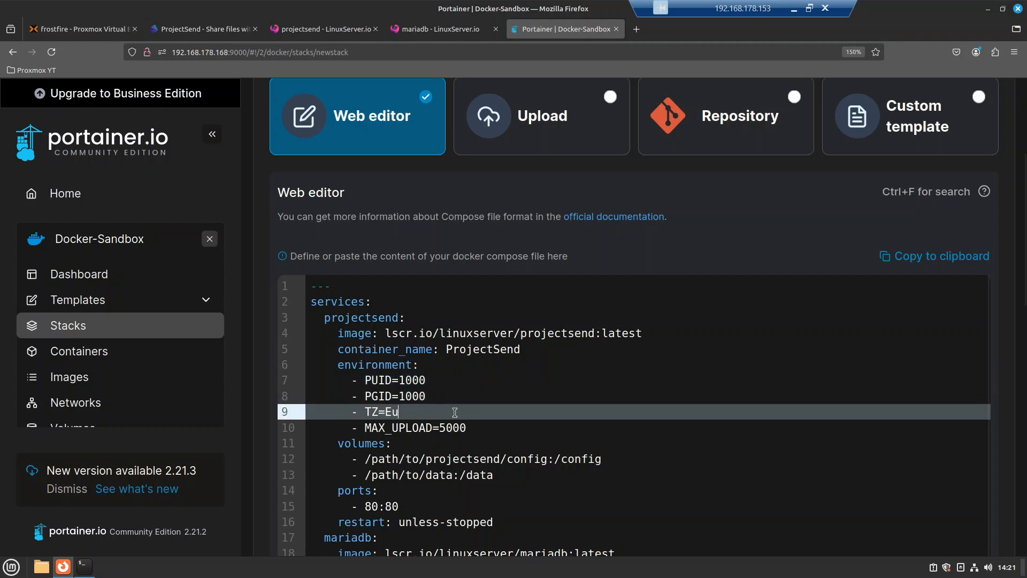
pyautogui.write('urope/London')
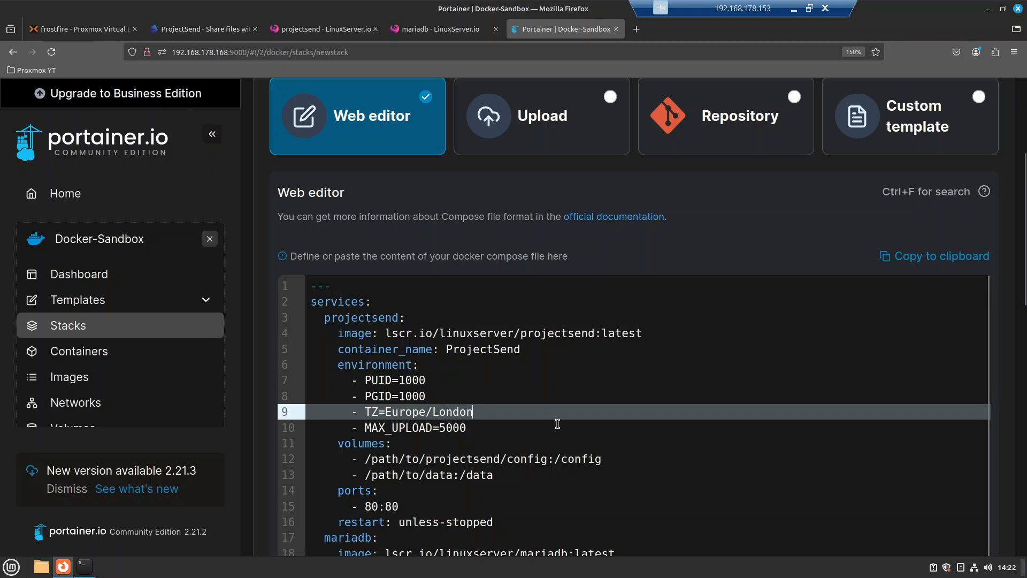
# Step: Inspect the projectsend config host path, then bring up the host terminal
pyautogui.scroll(-2, 456, 428)
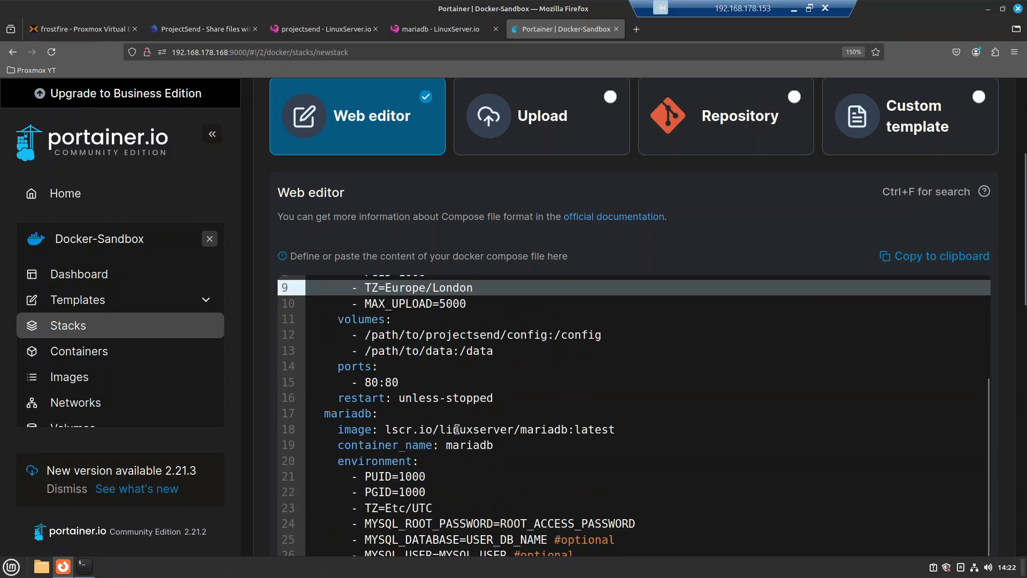
pyautogui.moveTo(369, 336); pyautogui.dragTo(588, 335)
pyautogui.click(588, 335)
pyautogui.click(552, 388)
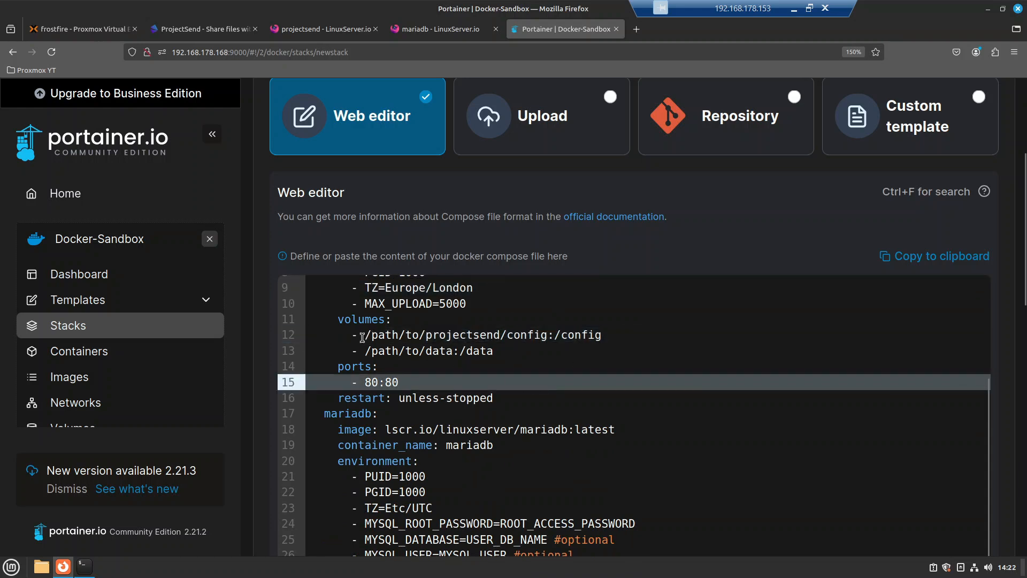
pyautogui.moveTo(366, 335); pyautogui.dragTo(548, 335)
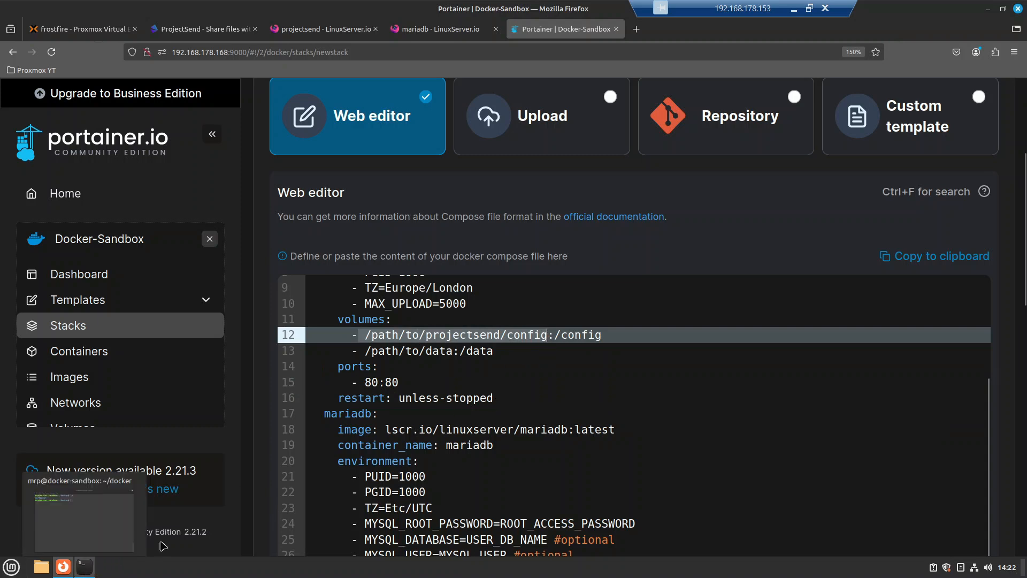
pyautogui.click(85, 568)
# Step: Position the terminal over the browser and review the existing portainer folder in ~/docker
pyautogui.moveTo(262, 31); pyautogui.dragTo(523, 123)
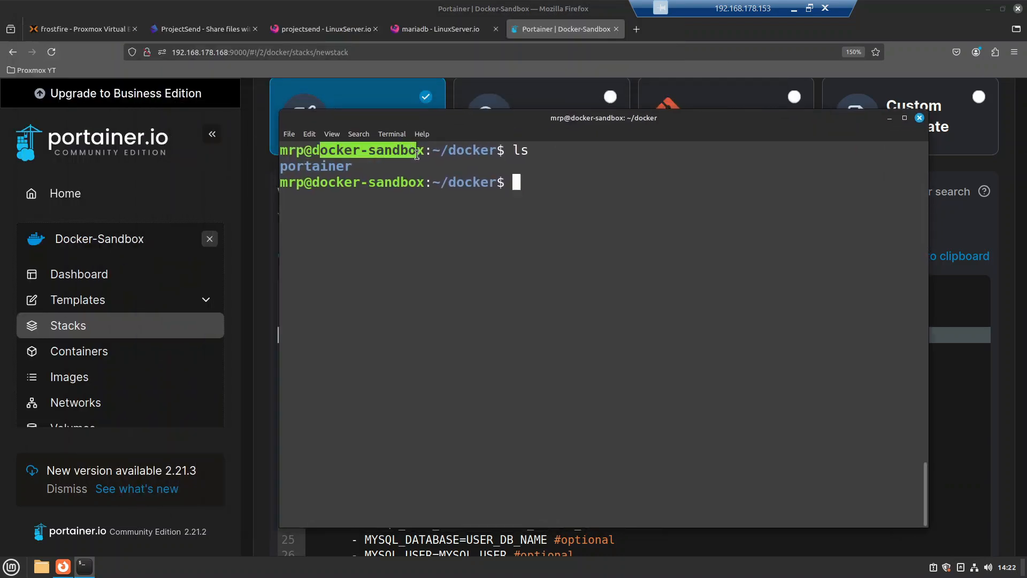
pyautogui.moveTo(447, 149); pyautogui.dragTo(505, 151)
pyautogui.moveTo(351, 165); pyautogui.dragTo(280, 167)
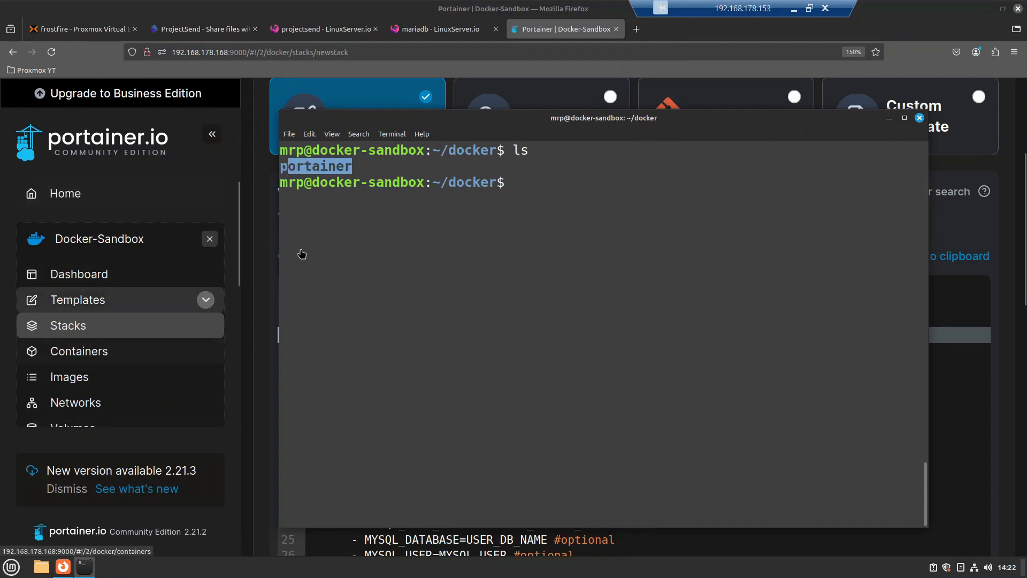
pyautogui.click(523, 183)
# Step: Create a projectsend folder, move into it and confirm it is empty
pyautogui.write('mkdir po')
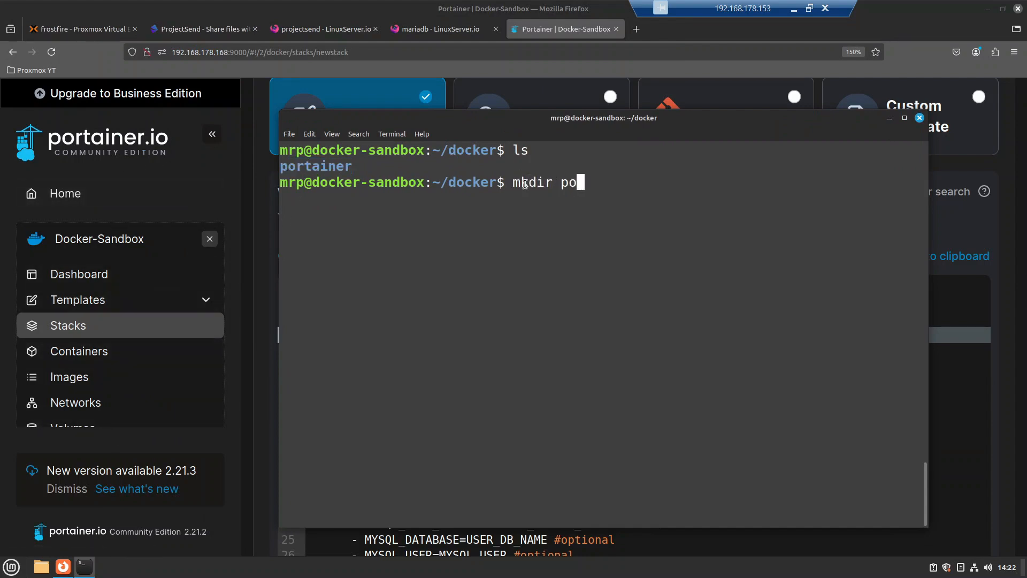
pyautogui.press('BackSpace')
pyautogui.write('rojectsend')
pyautogui.press('Return')
pyautogui.write('cd p')
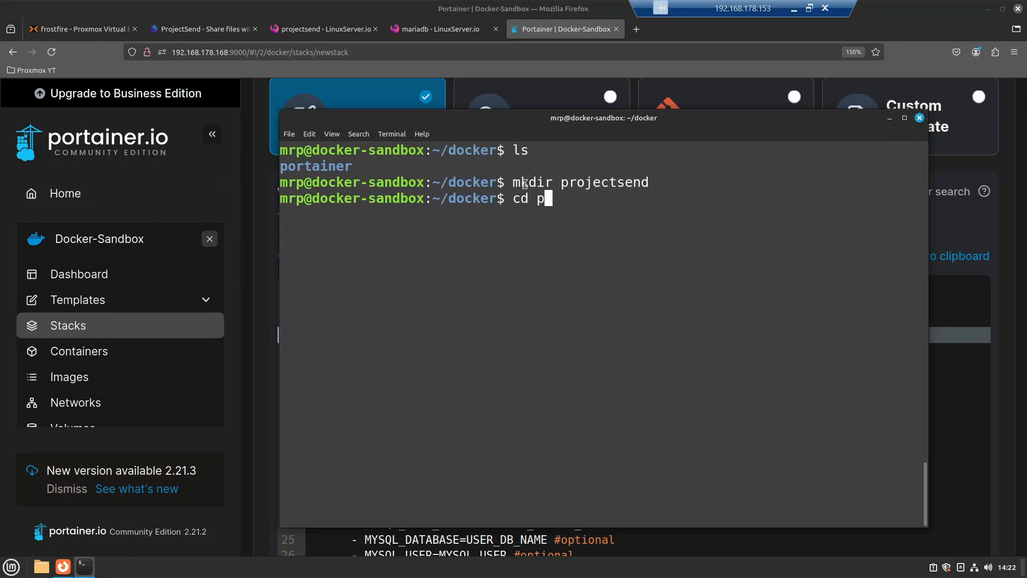
pyautogui.press('Tab')
pyautogui.press('Return')
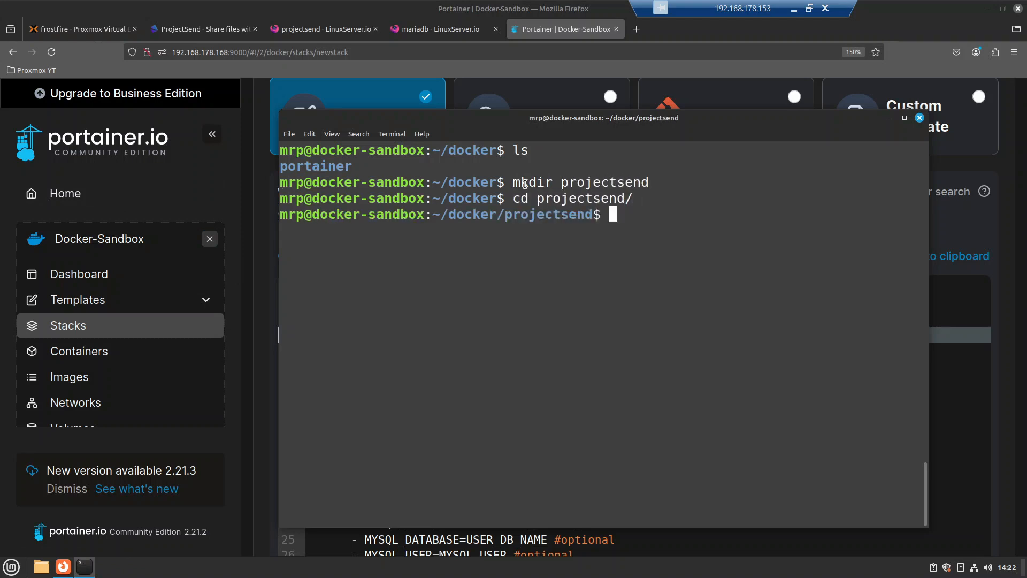
pyautogui.write('ls')
pyautogui.press('Return')
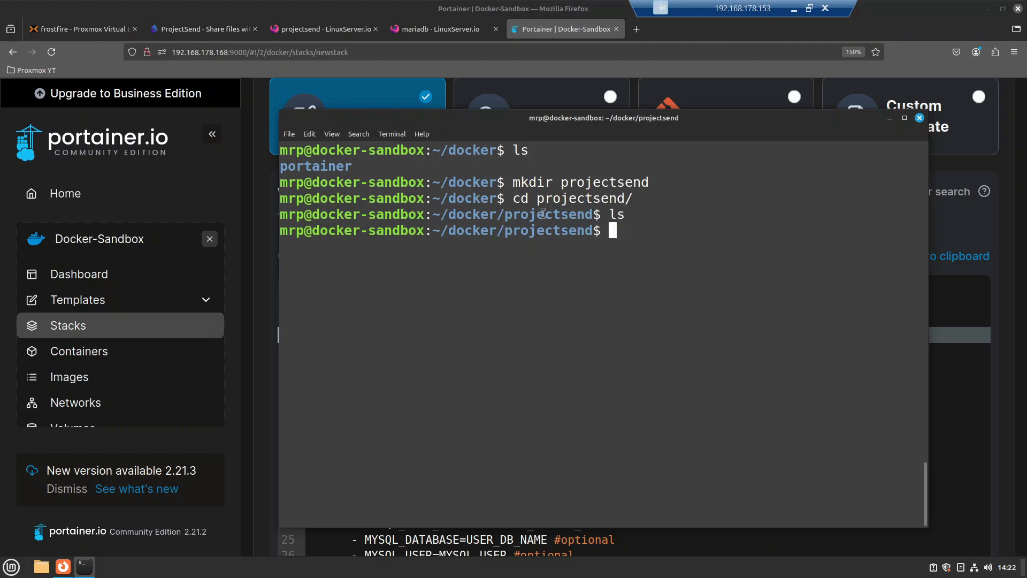
pyautogui.moveTo(533, 215); pyautogui.dragTo(639, 221)
pyautogui.click(639, 224)
# Step: Create the config and data folders inside projectsend
pyautogui.write('mkdir config')
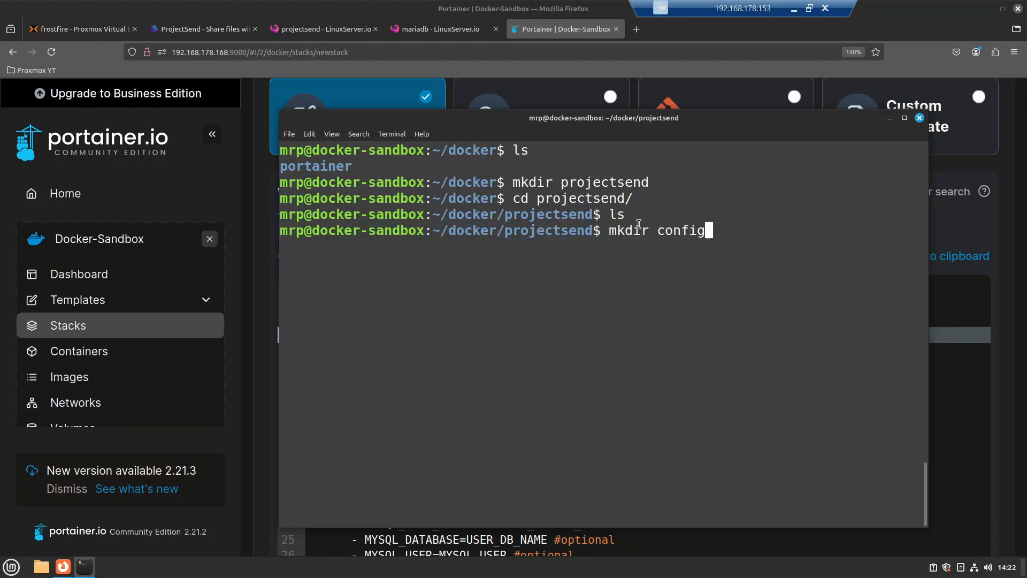
pyautogui.press('Return')
pyautogui.write('mkdir ')
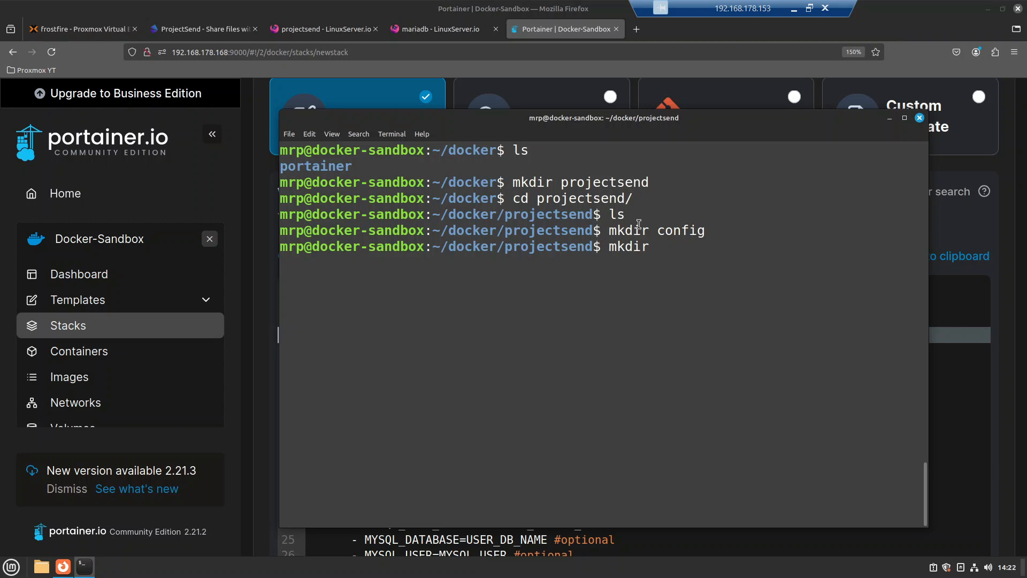
pyautogui.write('data')
pyautogui.press('Return')
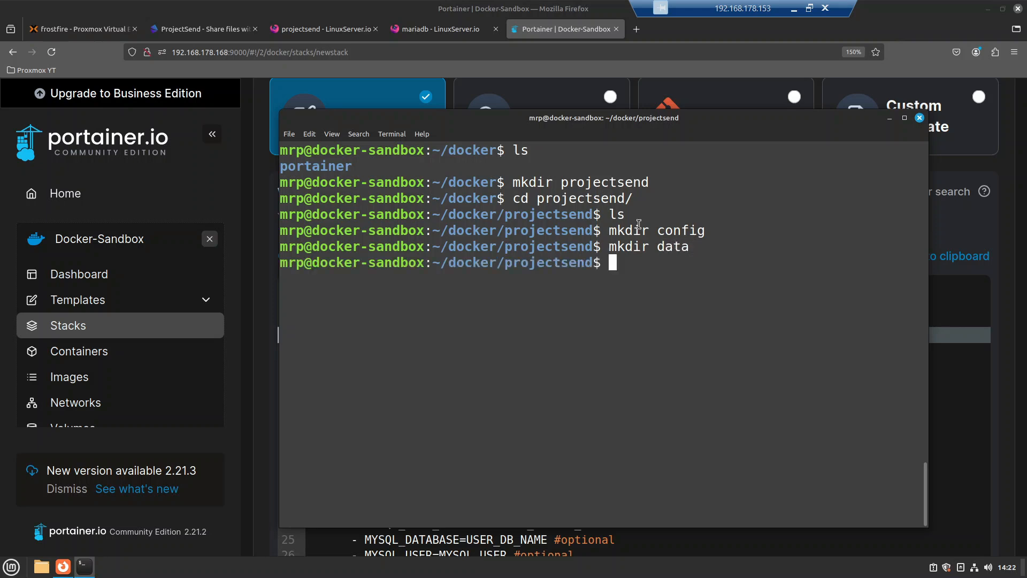
pyautogui.doubleClick(680, 231)
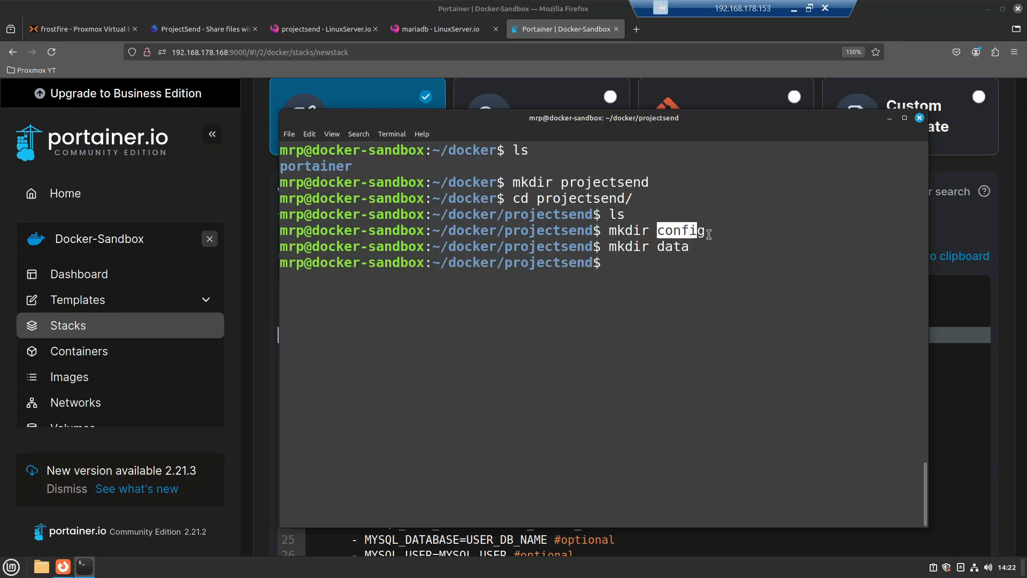
pyautogui.click(663, 249)
# Step: Point the config volume at ~/docker/projectsend/config instead of /path/to
pyautogui.click(889, 119)
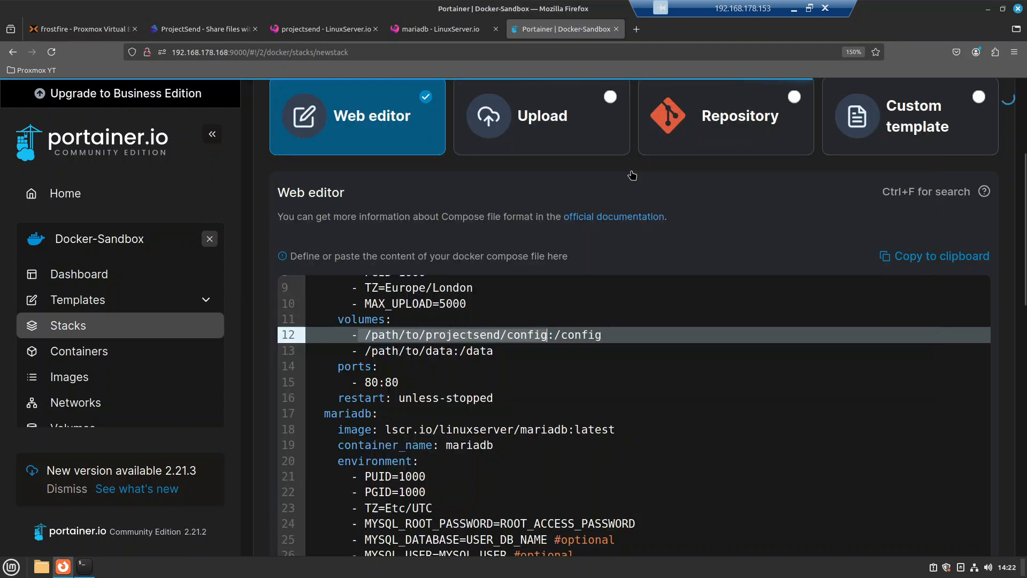
pyautogui.moveTo(547, 335); pyautogui.dragTo(368, 331)
pyautogui.click(368, 332)
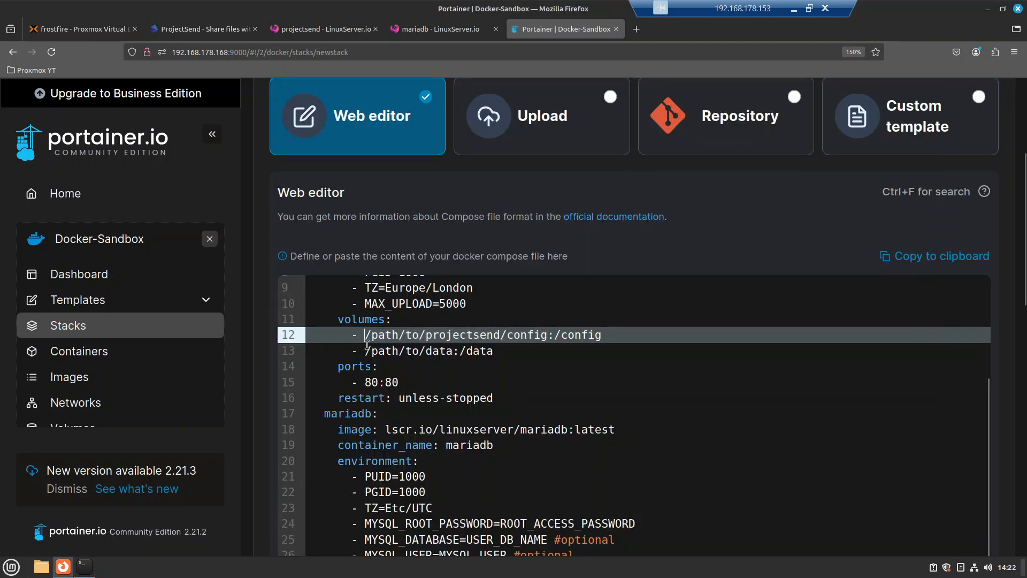
pyautogui.write('/home/')
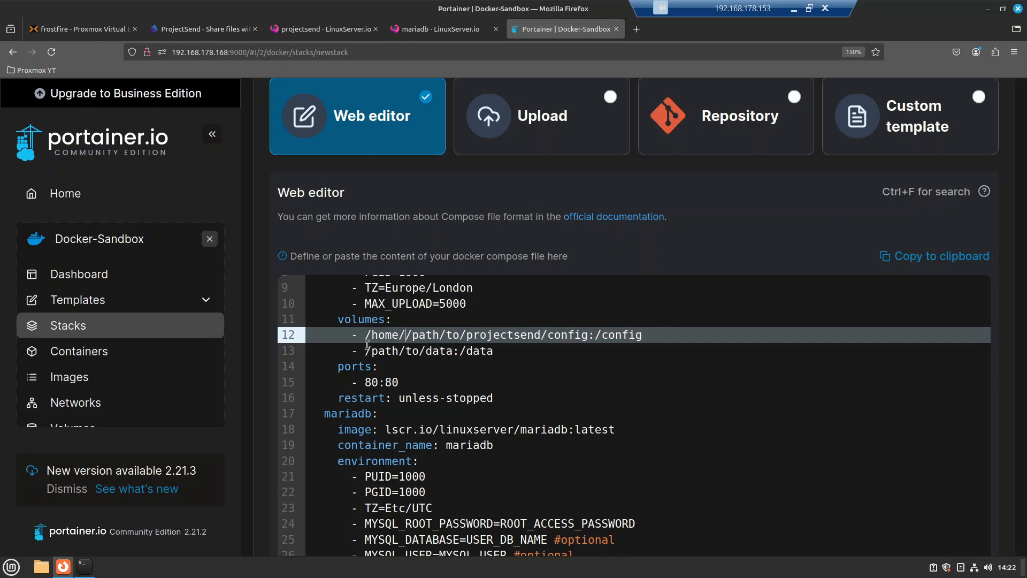
pyautogui.write('mrp/docker/pr')
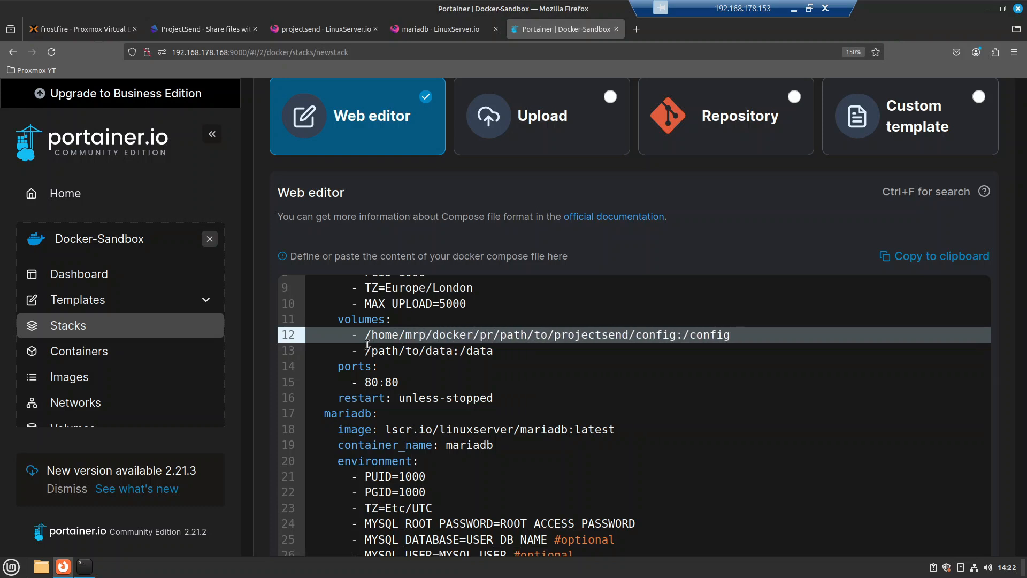
pyautogui.write('ojectsend')
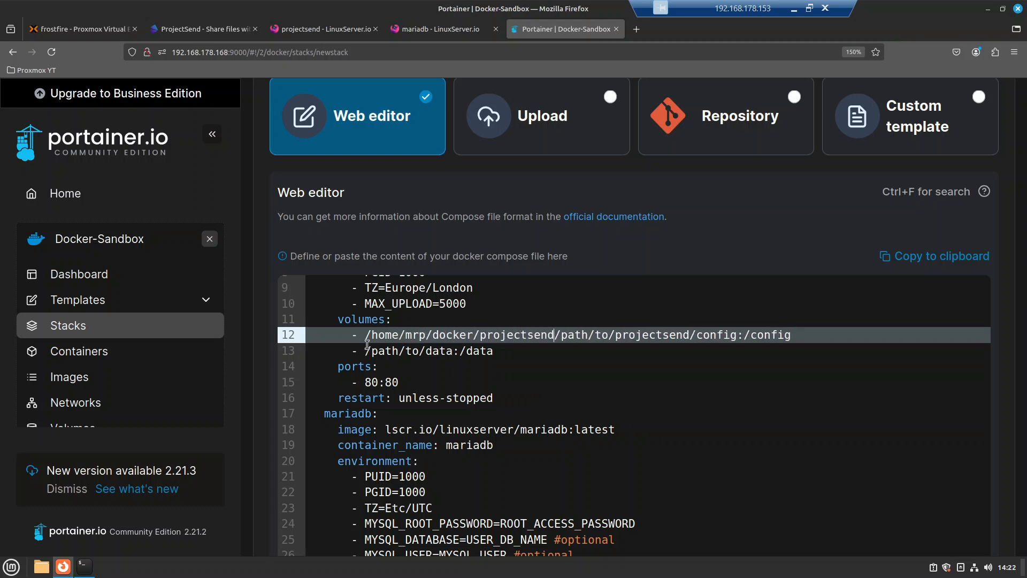
pyautogui.press('Delete')
pyautogui.press('Delete')
pyautogui.press('Delete')
pyautogui.press('Delete')
pyautogui.press('Delete')
pyautogui.press('Delete')
pyautogui.press('Delete')
pyautogui.press('Delete')
pyautogui.press('Delete')
pyautogui.press('Delete')
pyautogui.press('Delete')
pyautogui.press('Delete')
pyautogui.press('Delete')
pyautogui.press('Delete')
pyautogui.press('Delete')
pyautogui.press('Delete')
pyautogui.press('Delete')
pyautogui.press('Delete')
pyautogui.press('Delete')
pyautogui.press('Delete')
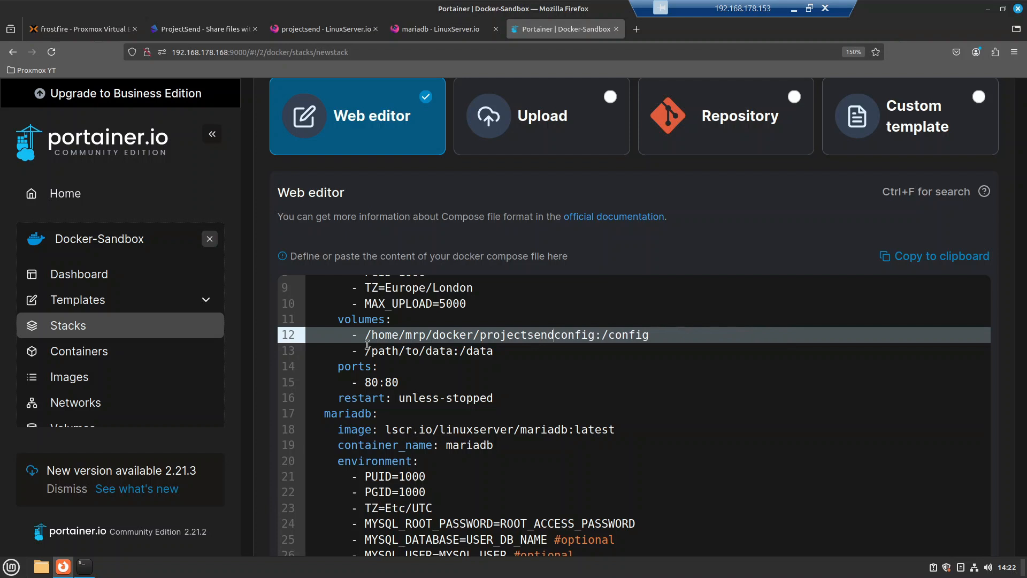
pyautogui.write('/')
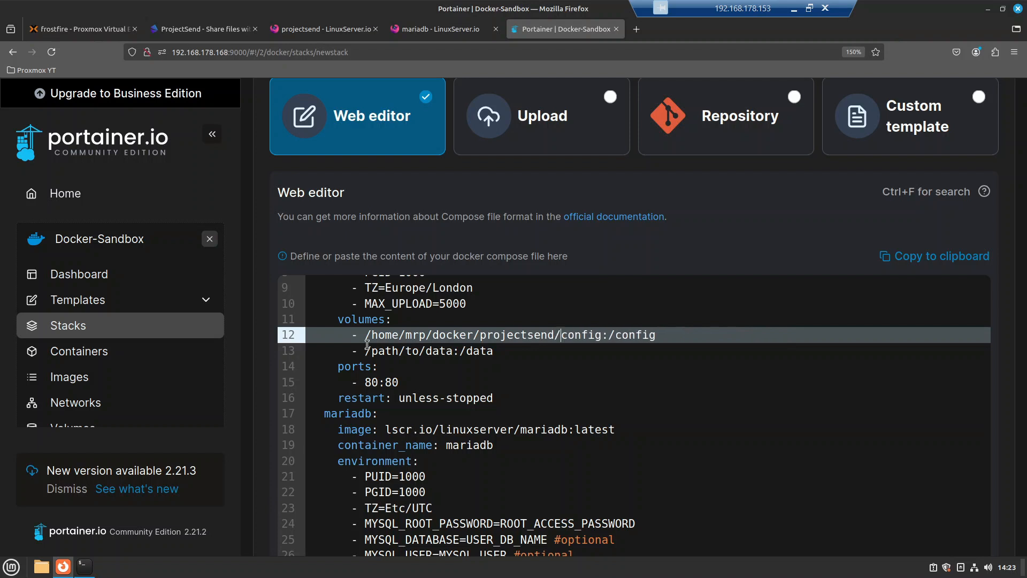
# Step: Point the data volume at ~/docker/projectsend/data and check both volume paths
pyautogui.hotkey('shift', 'Home')
pyautogui.hotkey('ctrl', 'c')
pyautogui.press('End')
pyautogui.press('Down')
pyautogui.press('Delete')
pyautogui.press('Delete')
pyautogui.press('Delete')
pyautogui.press('Delete')
pyautogui.press('Delete')
pyautogui.press('Delete')
pyautogui.press('Delete')
pyautogui.press('Delete')
pyautogui.press('Delete')
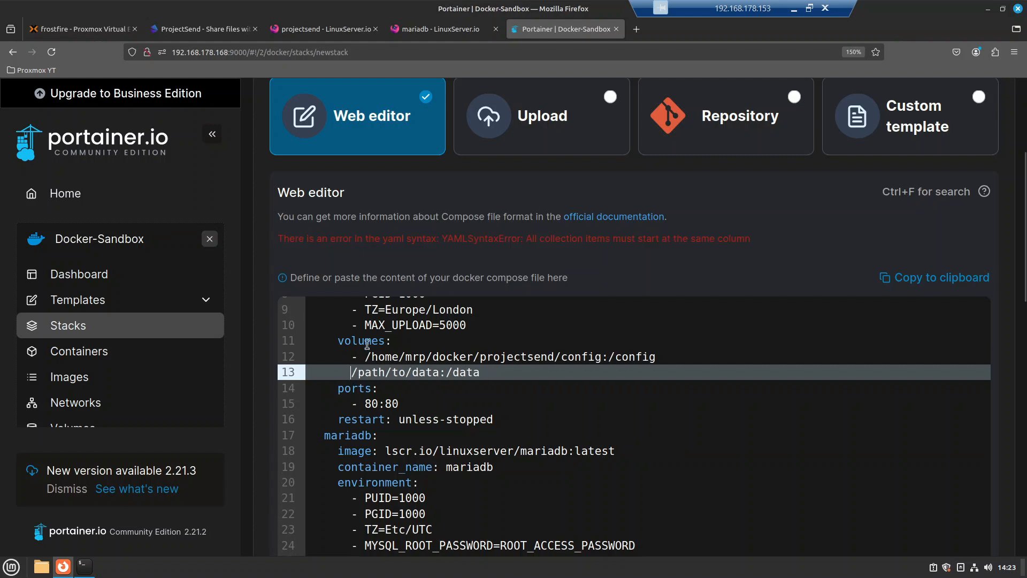
pyautogui.press('Delete')
pyautogui.hotkey('ctrl', 'v')
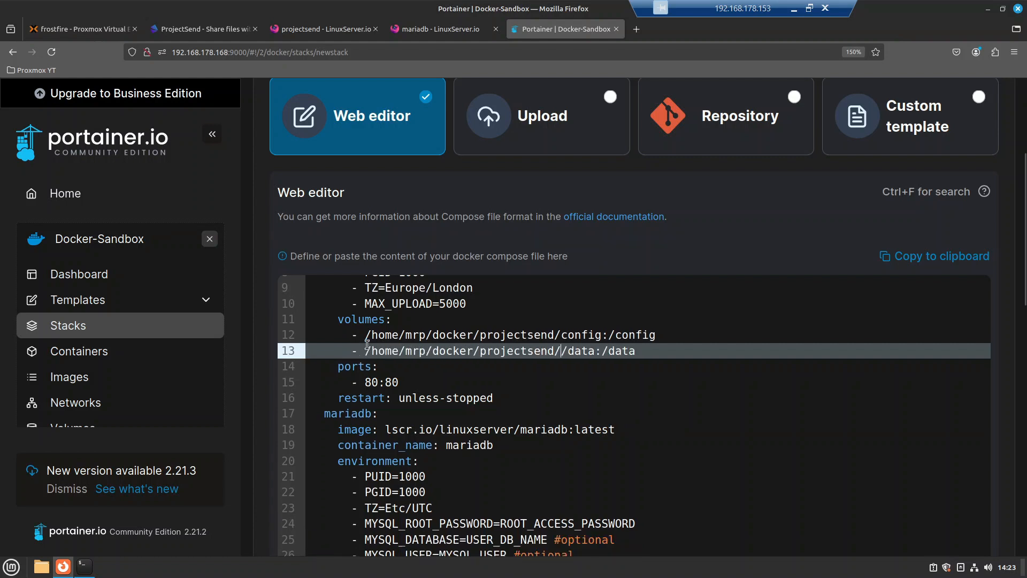
pyautogui.press('Delete')
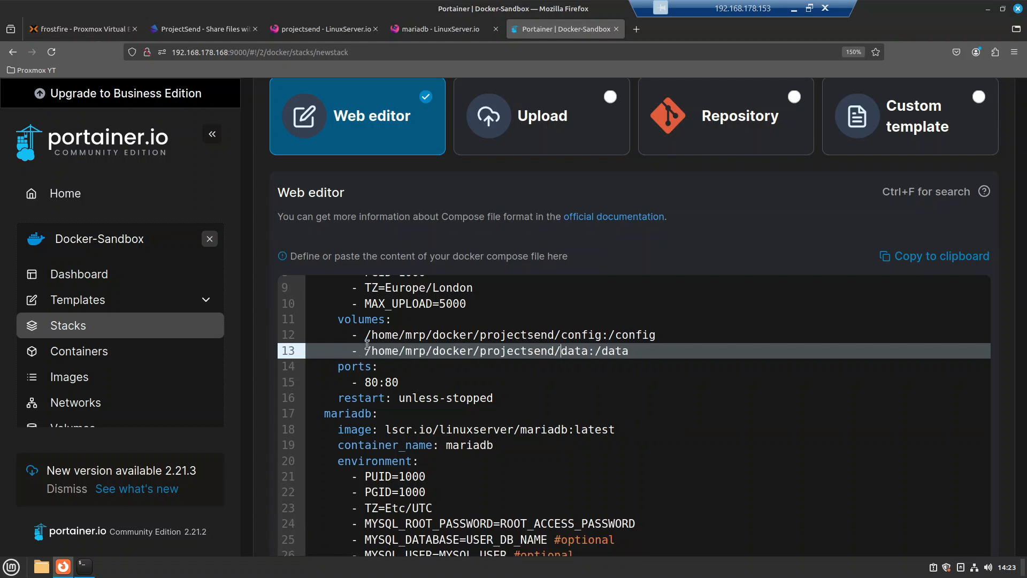
pyautogui.moveTo(345, 334); pyautogui.dragTo(602, 335)
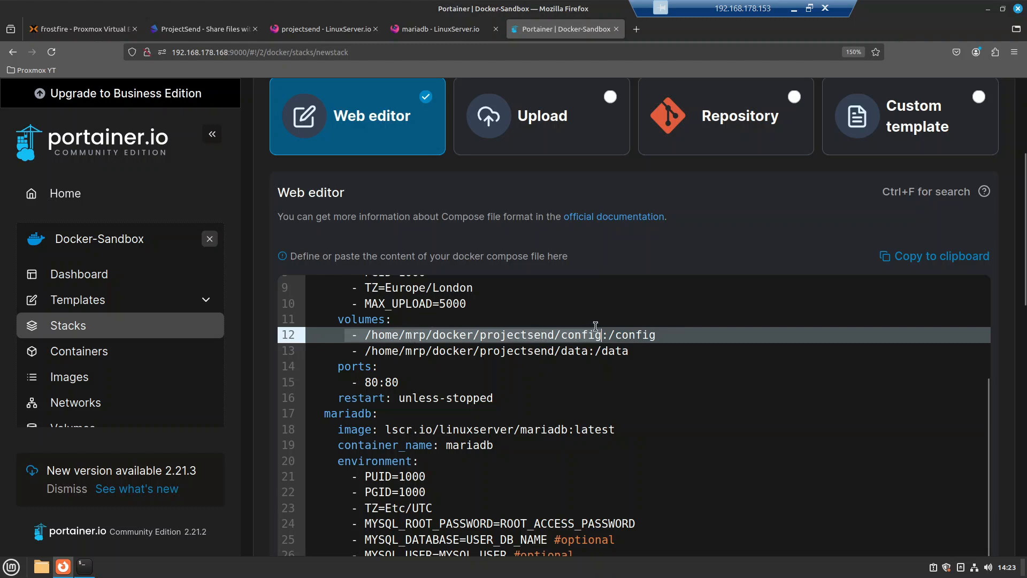
pyautogui.moveTo(594, 351); pyautogui.dragTo(397, 353)
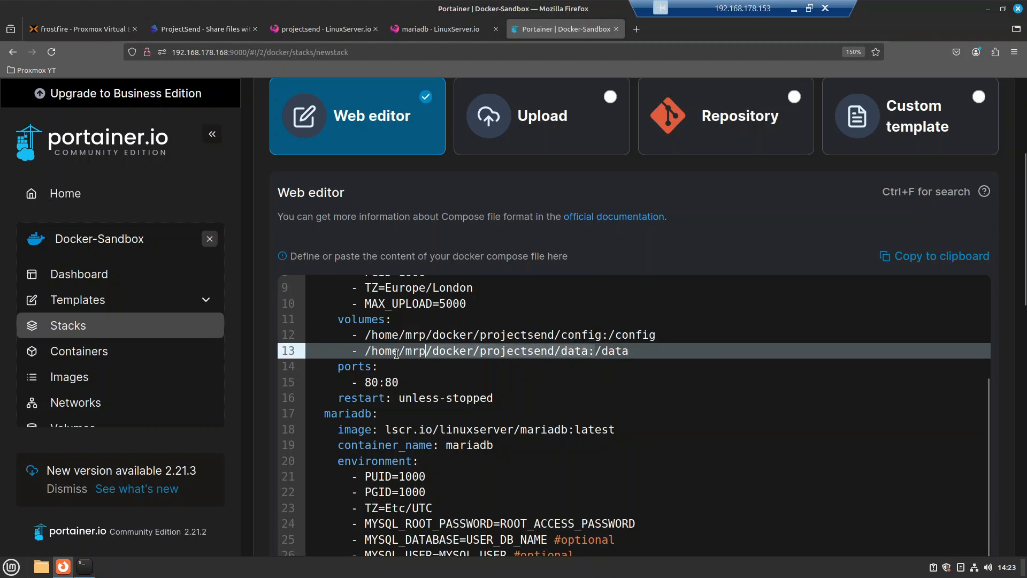
pyautogui.click(591, 349)
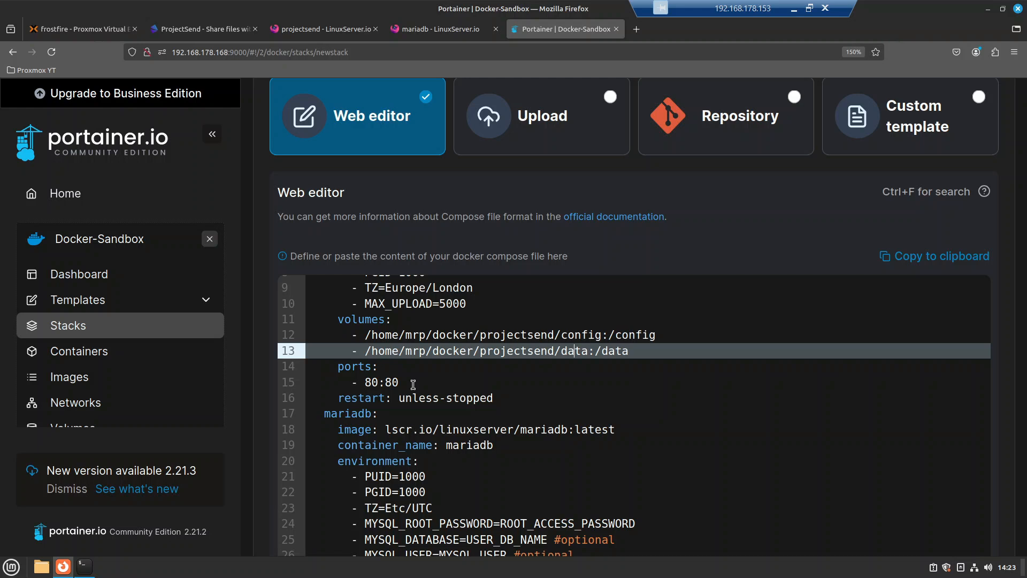
# Step: Review the port mapping, unless-stopped restart policy, service names and mariadb image
pyautogui.click(377, 383)
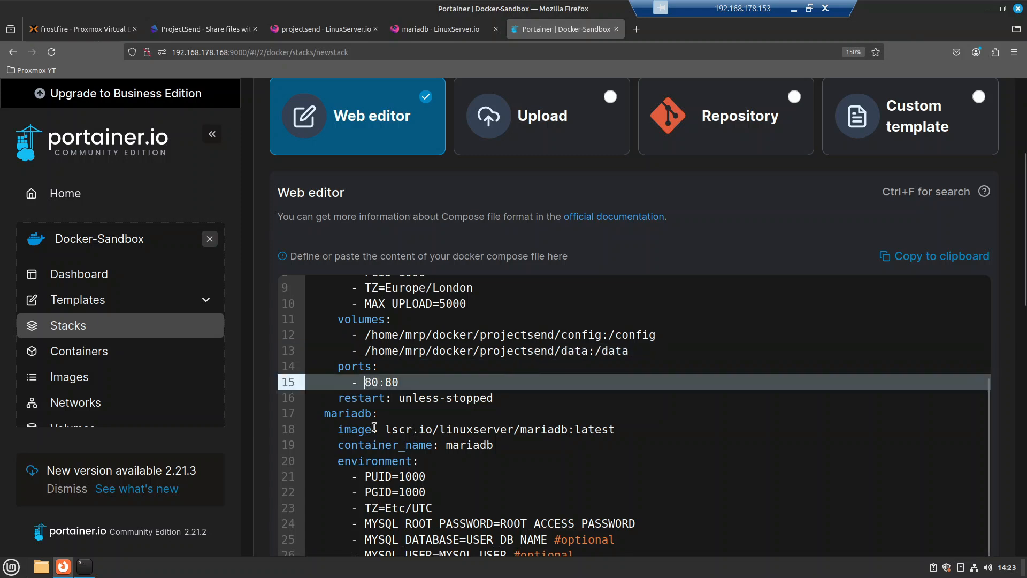
pyautogui.write('11')
pyautogui.press('BackSpace')
pyautogui.press('BackSpace')
pyautogui.moveTo(414, 398); pyautogui.dragTo(493, 396)
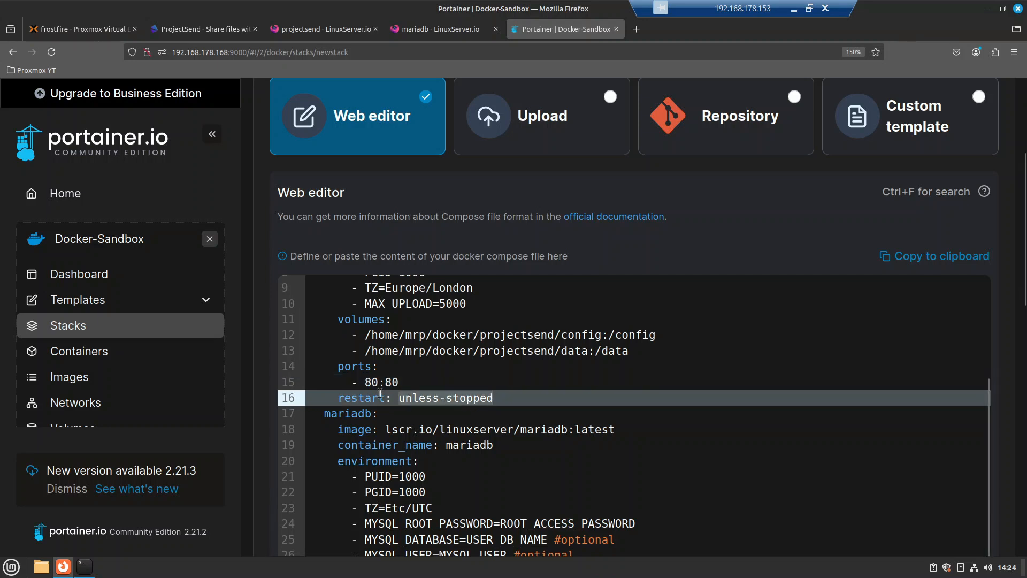
pyautogui.doubleClick(386, 413)
pyautogui.scroll(3, 367, 344)
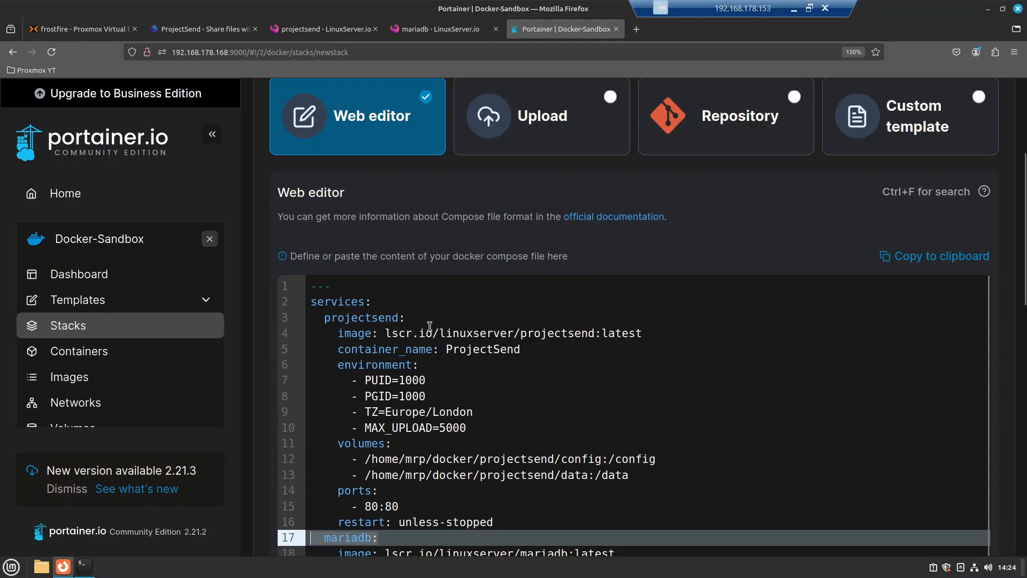
pyautogui.doubleClick(339, 319)
pyautogui.scroll(-3, 398, 417)
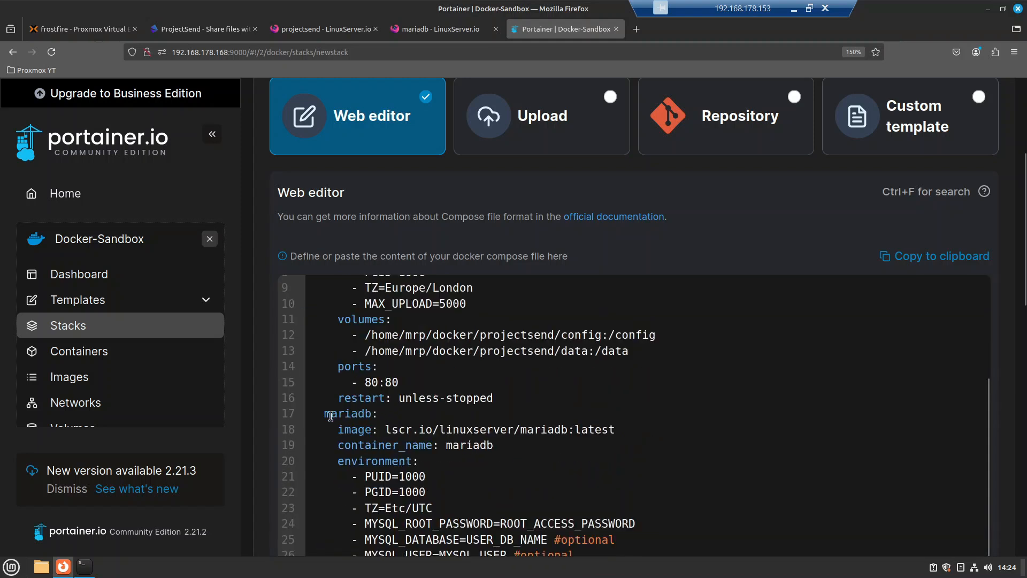
pyautogui.moveTo(419, 429); pyautogui.dragTo(529, 429)
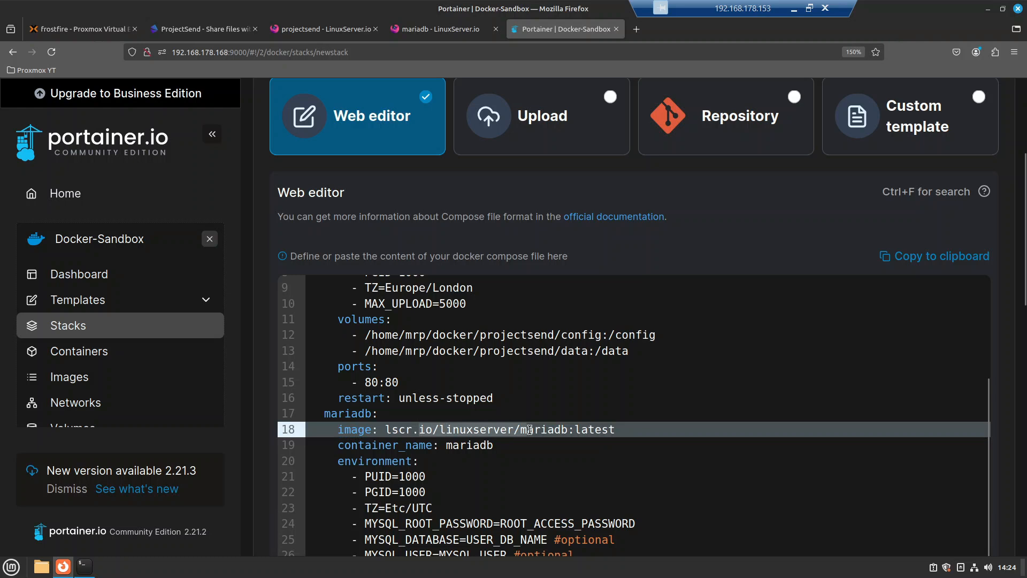
pyautogui.click(529, 430)
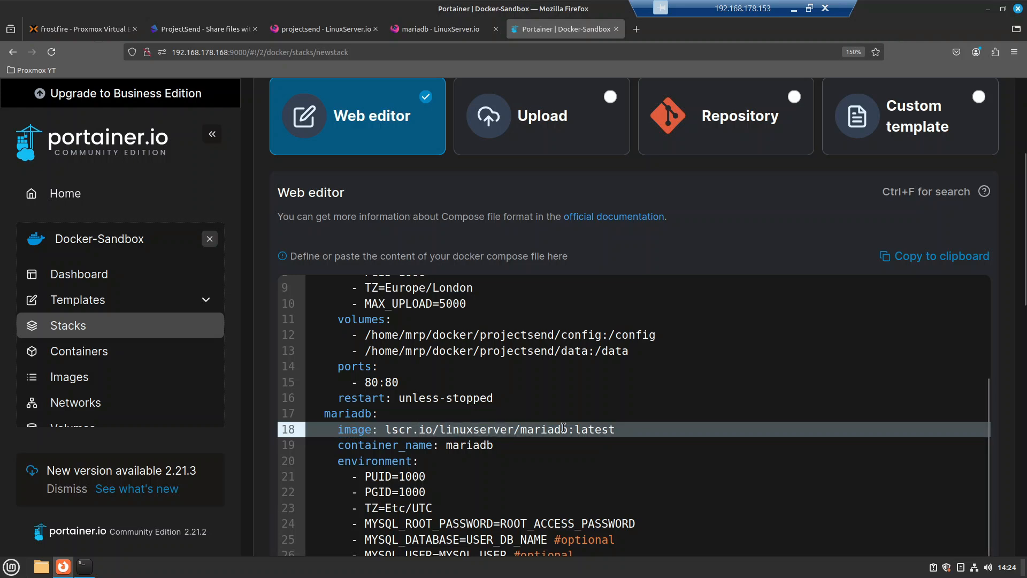
# Step: Rename the database container_name to MariaDB
pyautogui.click(454, 447)
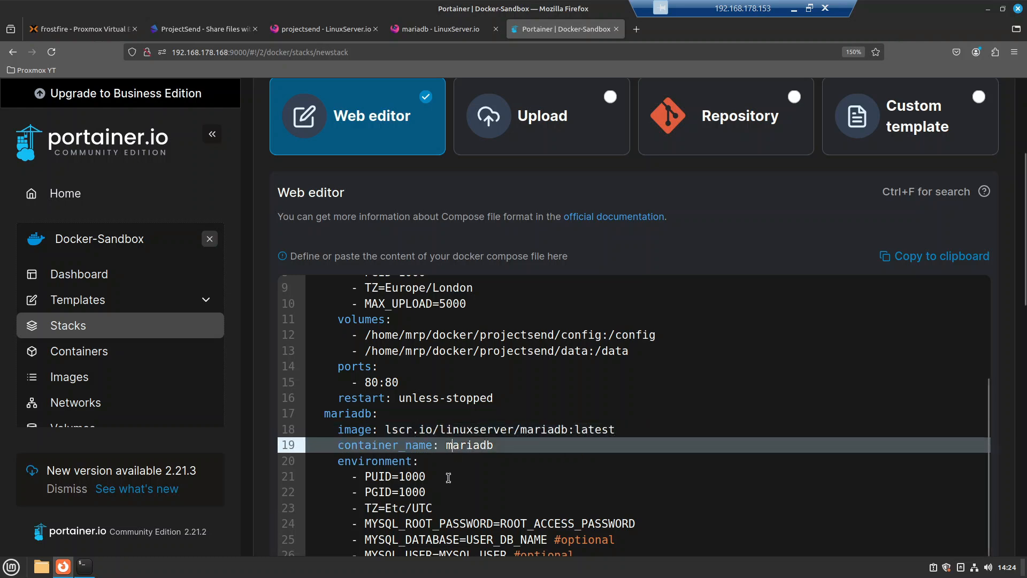
pyautogui.press('BackSpace')
pyautogui.write('Maria')
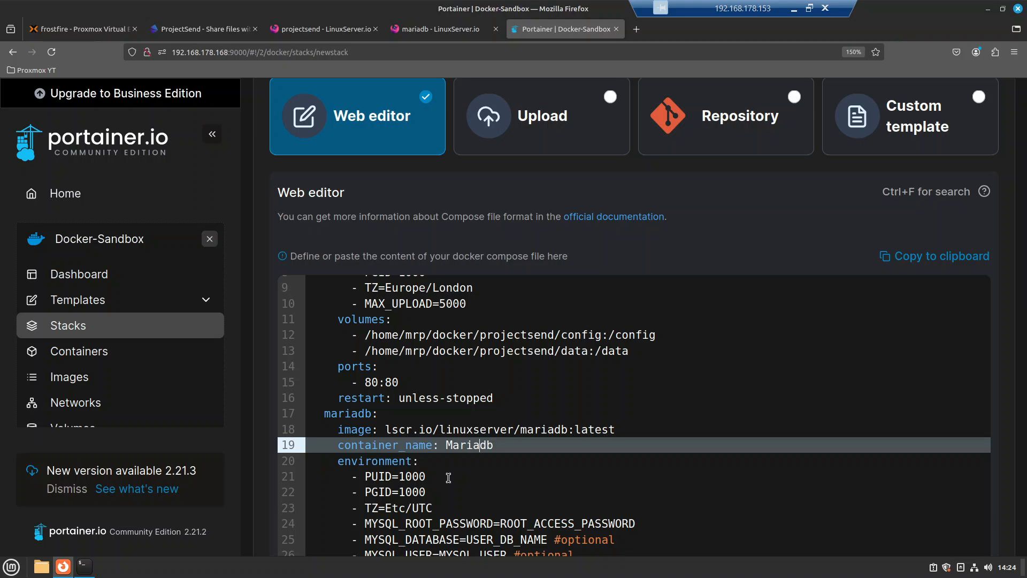
pyautogui.write('DB')
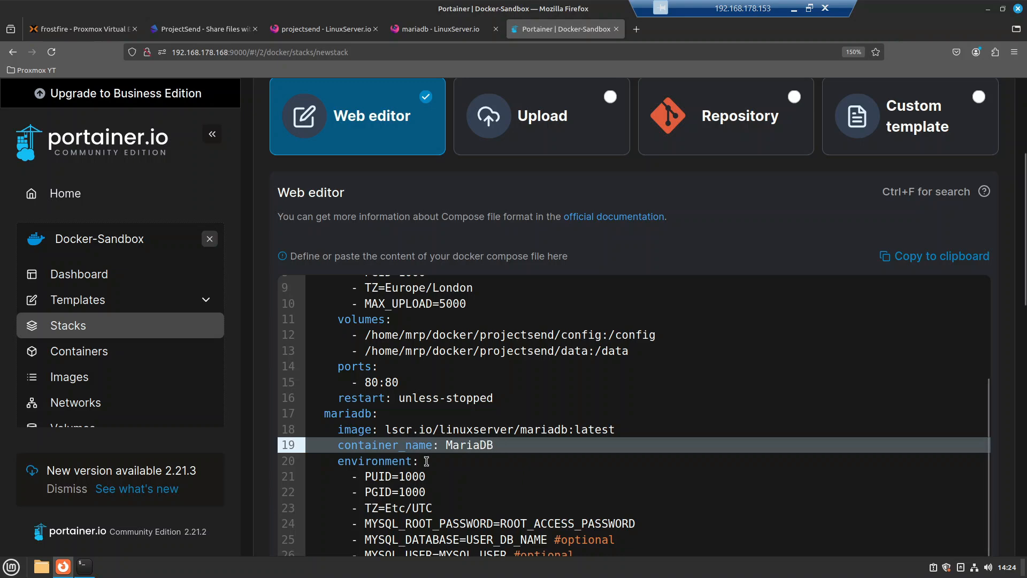
# Step: Set the MariaDB time zone to Europe/London and replace the placeholder root password
pyautogui.scroll(-3, 425, 350)
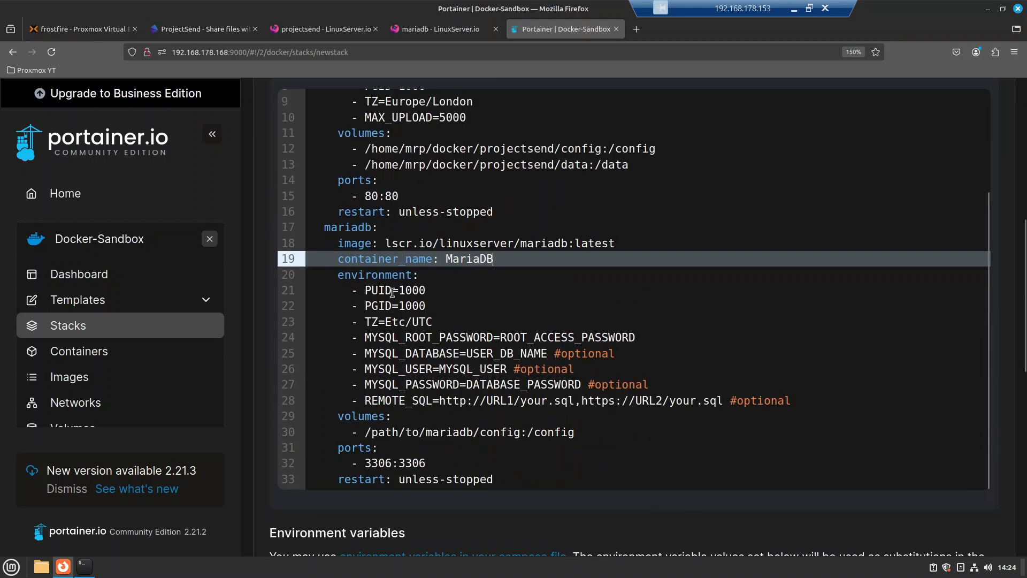
pyautogui.click(432, 321)
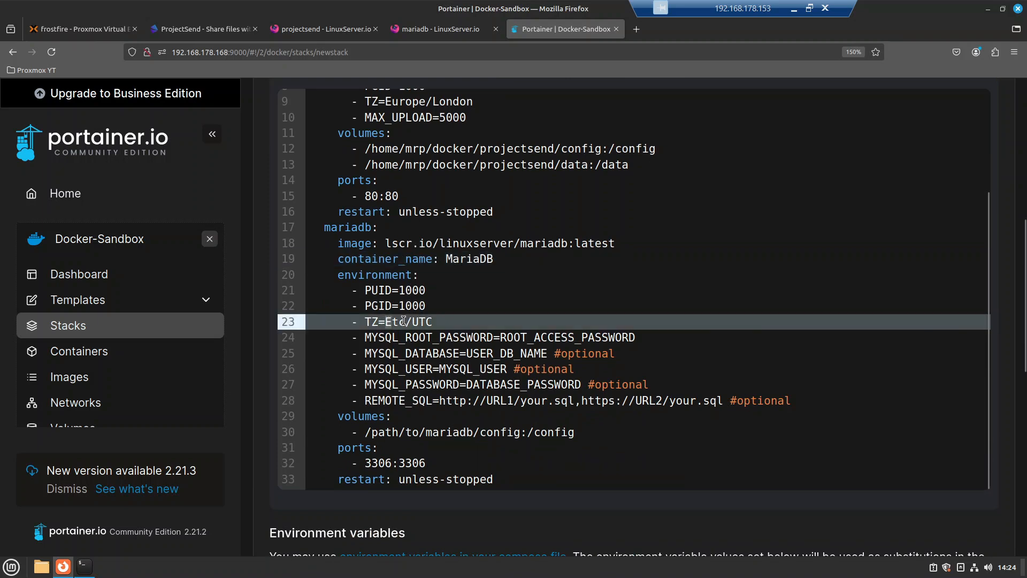
pyautogui.press('BackSpace')
pyautogui.press('BackSpace')
pyautogui.press('BackSpace')
pyautogui.press('BackSpace')
pyautogui.press('BackSpace')
pyautogui.press('BackSpace')
pyautogui.press('BackSpace')
pyautogui.write('Europe/London')
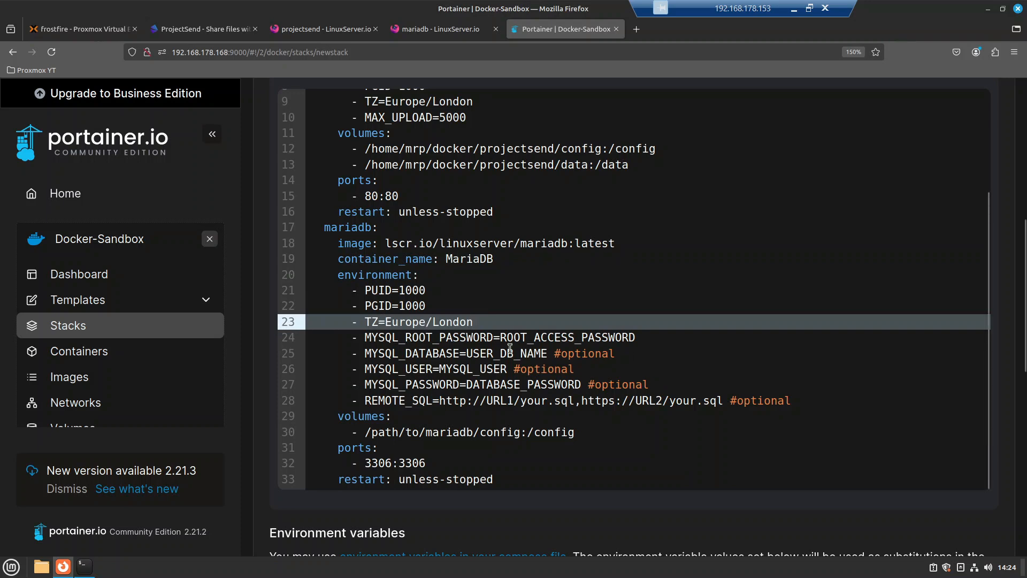
pyautogui.moveTo(501, 337); pyautogui.dragTo(635, 339)
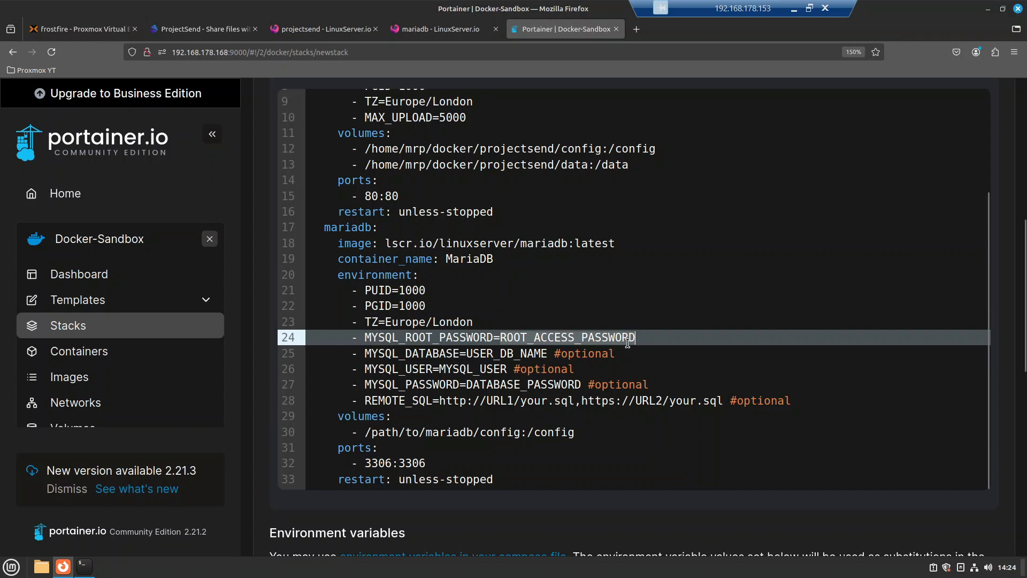
pyautogui.write('root_a')
pyautogui.press('BackSpace')
pyautogui.press('BackSpace')
pyautogui.press('BackSpace')
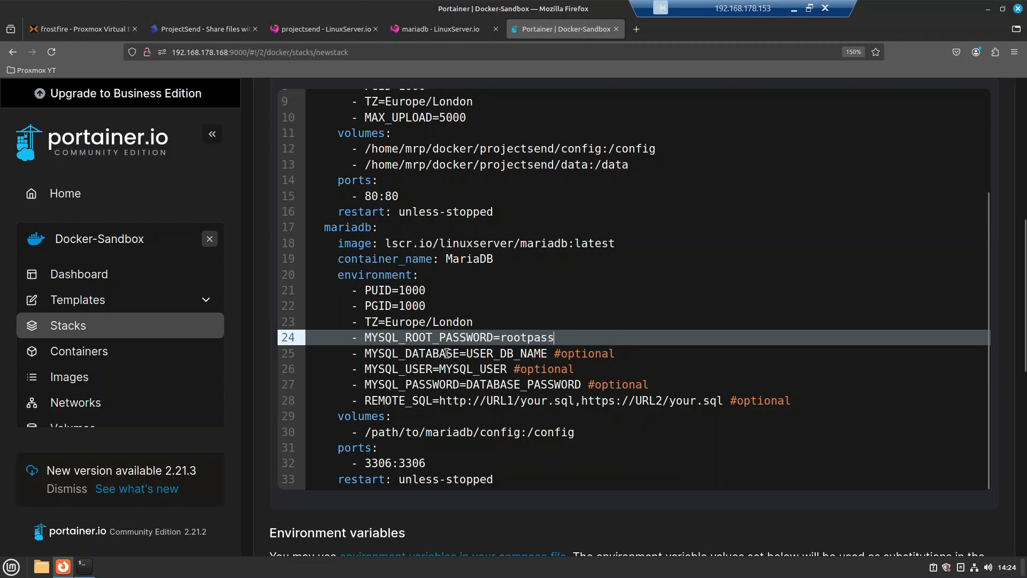
# Step: Set the MariaDB database to projectsend, the user to user, and a new user password
pyautogui.moveTo(467, 353); pyautogui.dragTo(548, 353)
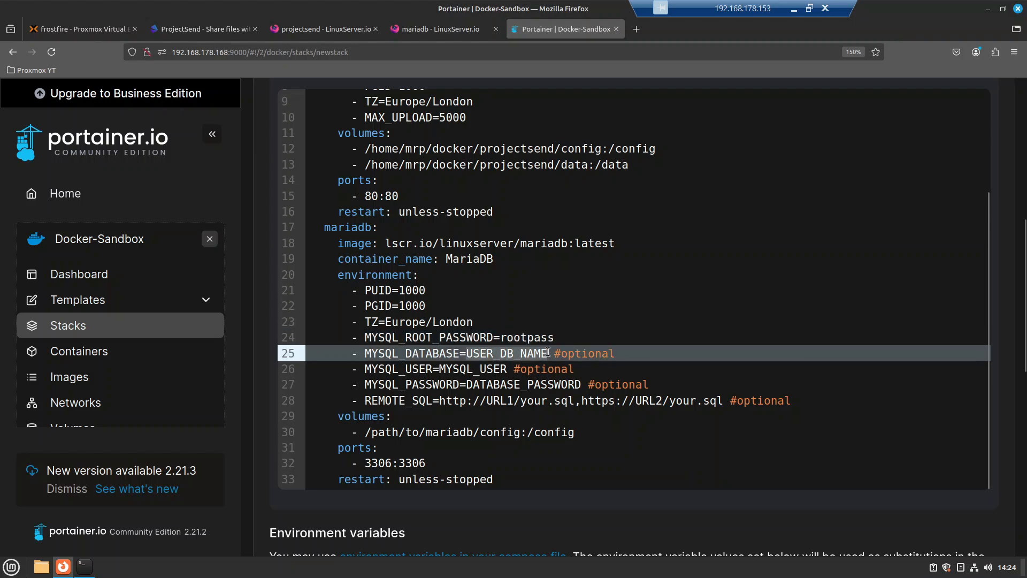
pyautogui.write('user')
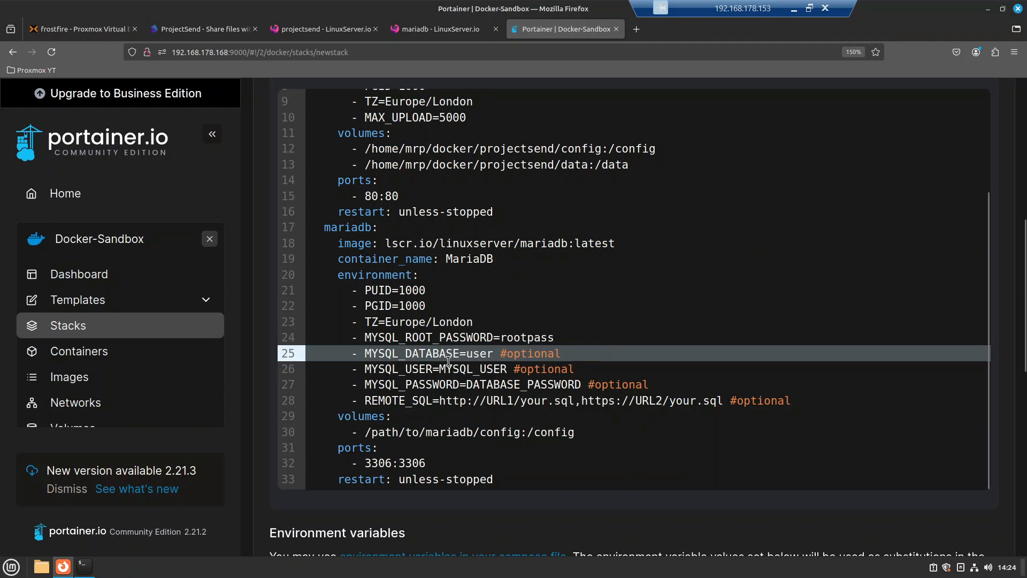
pyautogui.press('BackSpace')
pyautogui.press('BackSpace')
pyautogui.press('BackSpace')
pyautogui.press('BackSpace')
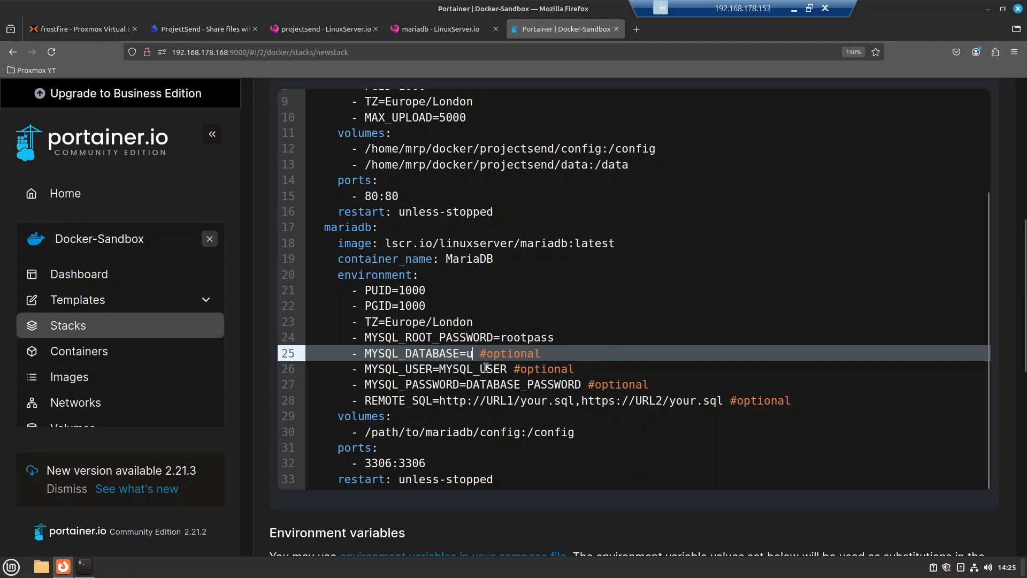
pyautogui.write('projectsend')
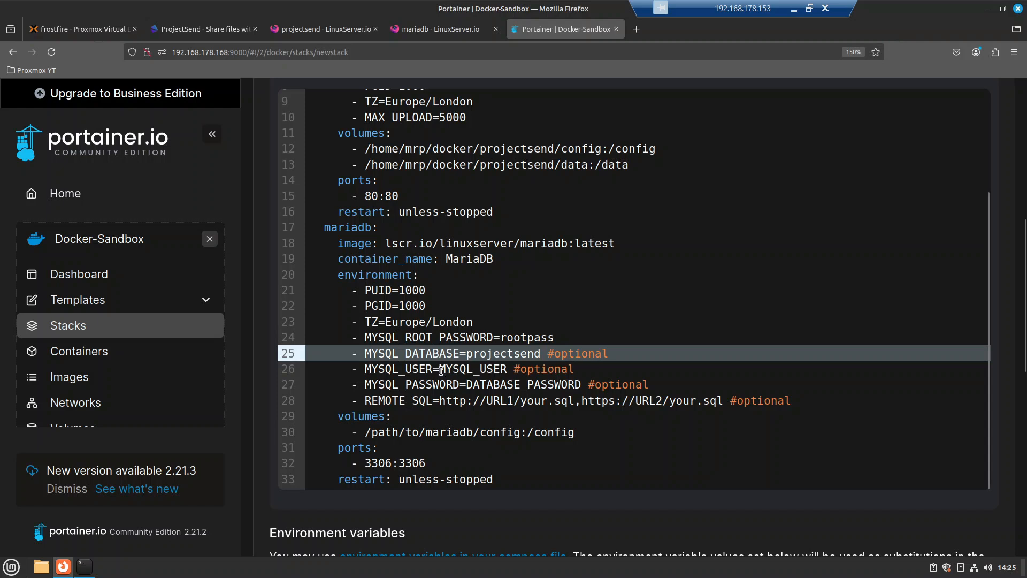
pyautogui.moveTo(440, 370); pyautogui.dragTo(505, 370)
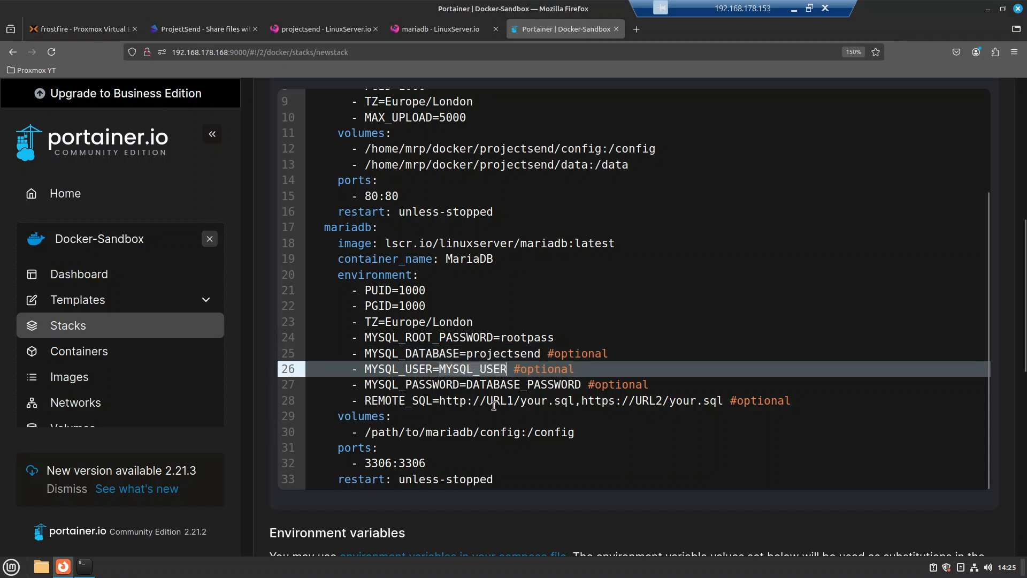
pyautogui.write('user')
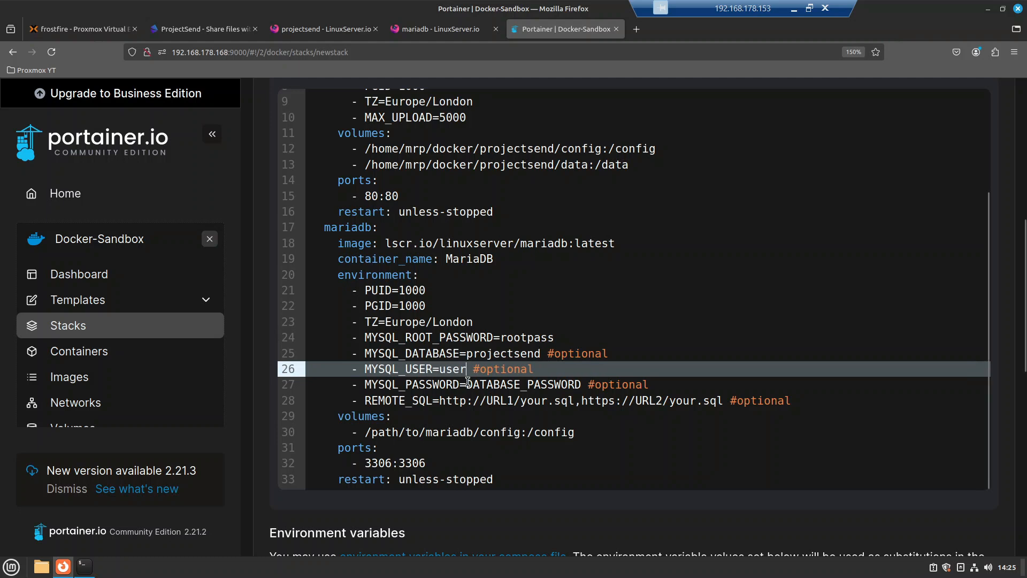
pyautogui.moveTo(469, 384); pyautogui.dragTo(582, 384)
pyautogui.write('userpass')
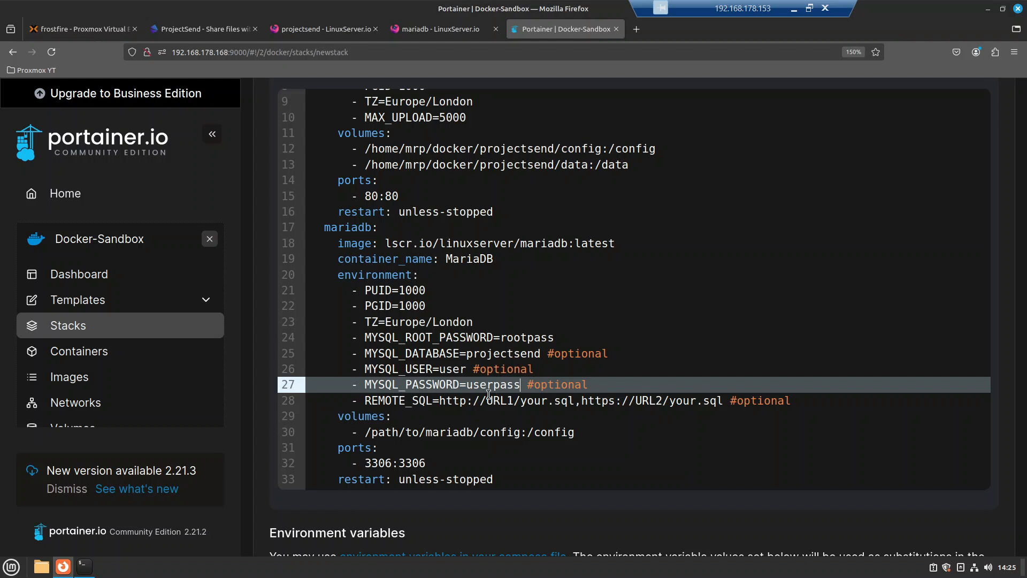
# Step: Comment out the REMOTE_SQL environment line on line 28 with #
pyautogui.click(374, 402)
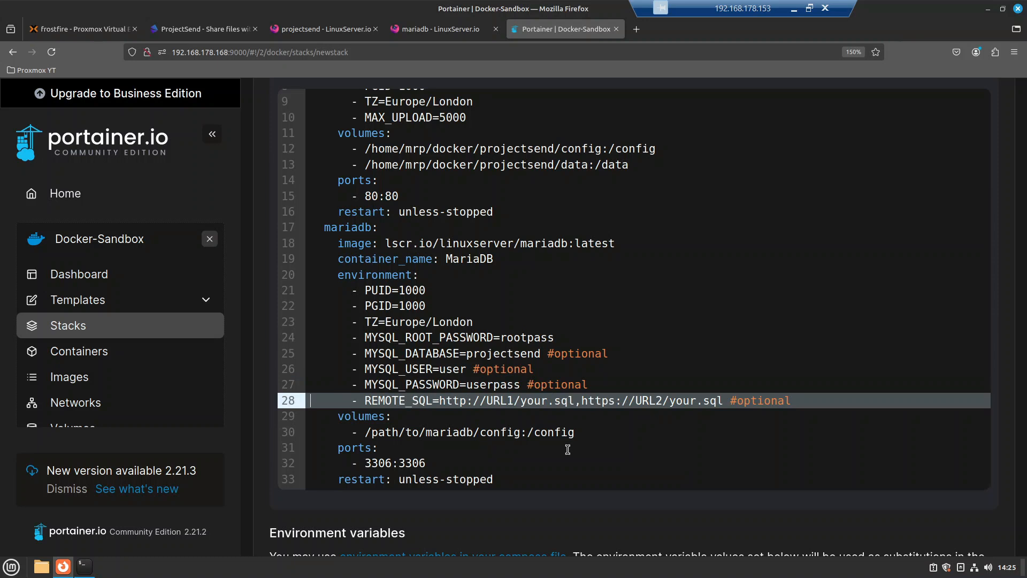
pyautogui.write('#')
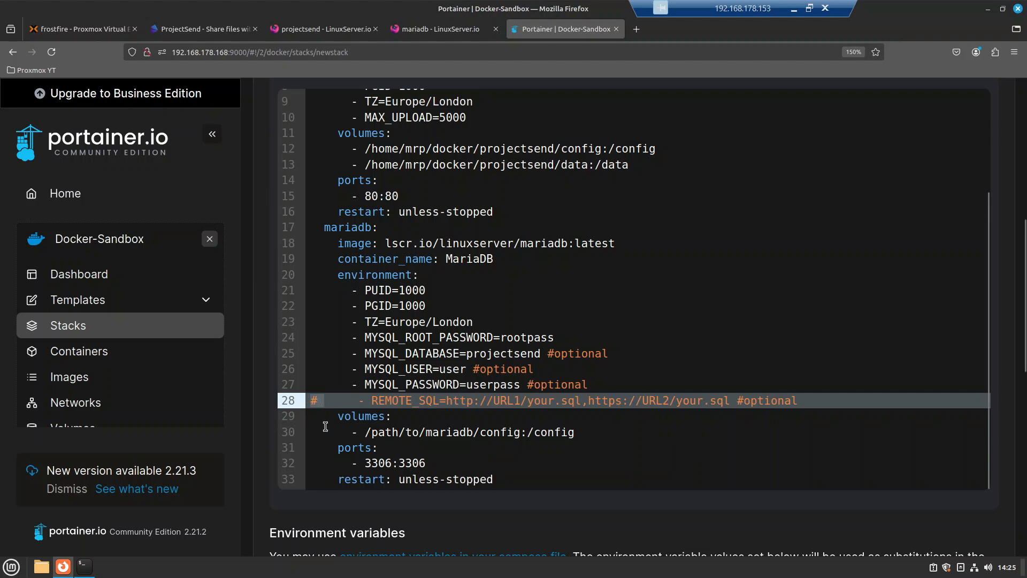
pyautogui.moveTo(382, 400); pyautogui.dragTo(825, 400)
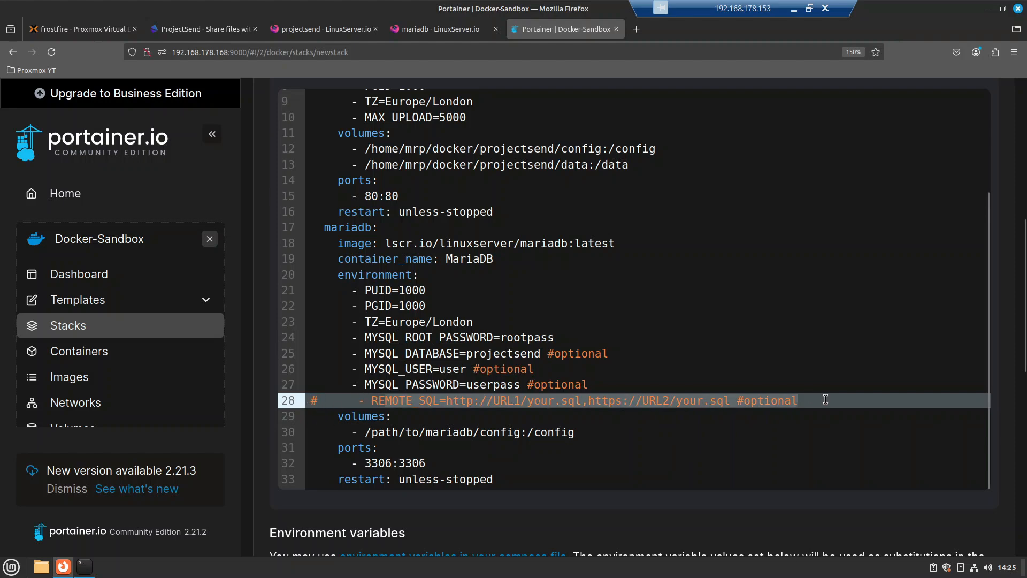
pyautogui.scroll(-3, 703, 419)
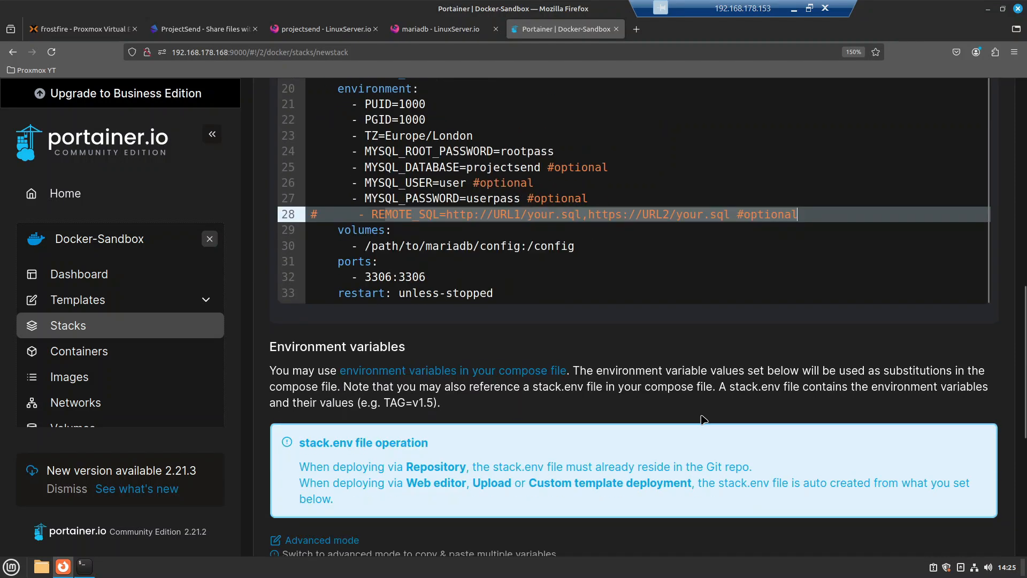
pyautogui.click(589, 213)
pyautogui.moveTo(805, 213); pyautogui.dragTo(375, 215)
pyautogui.moveTo(366, 246); pyautogui.dragTo(521, 245)
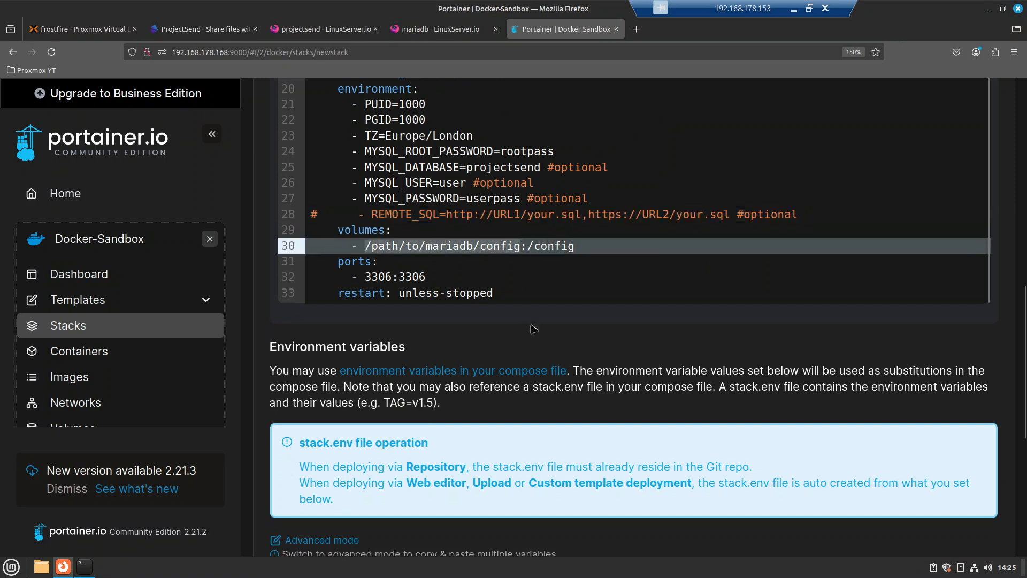
# Step: In the terminal, confirm the path with pwd and run mkdir mariadb in ~/docker/projectsend
pyautogui.click(84, 566)
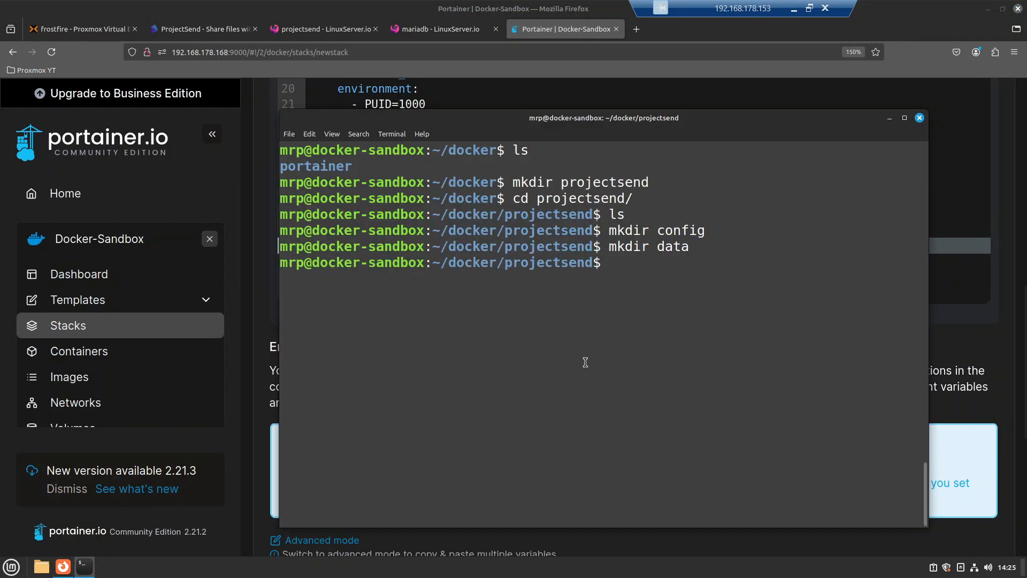
pyautogui.write('pwd')
pyautogui.press('Return')
pyautogui.moveTo(416, 281); pyautogui.dragTo(527, 283)
pyautogui.click(573, 419)
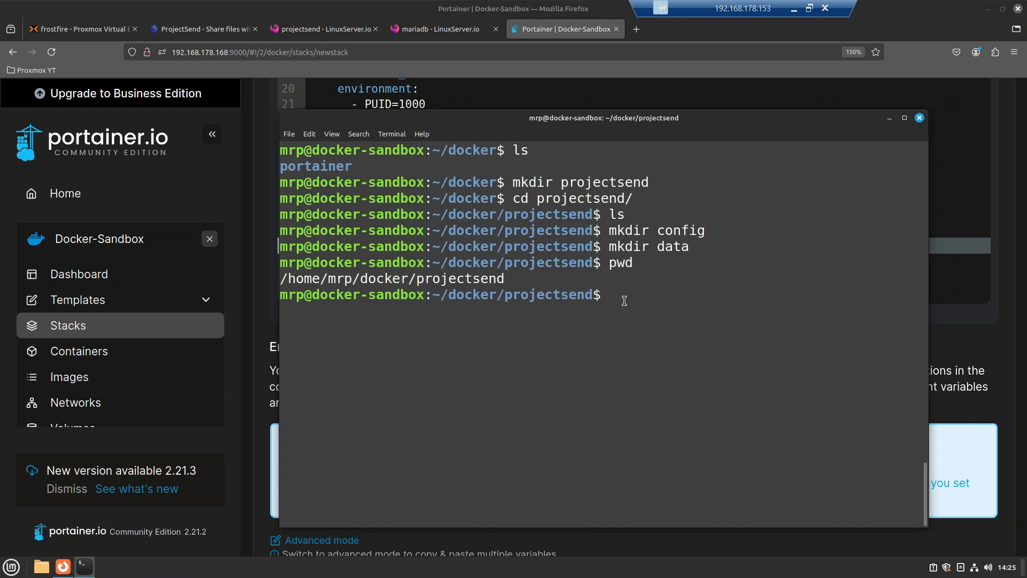
pyautogui.write('mkdir mariadb')
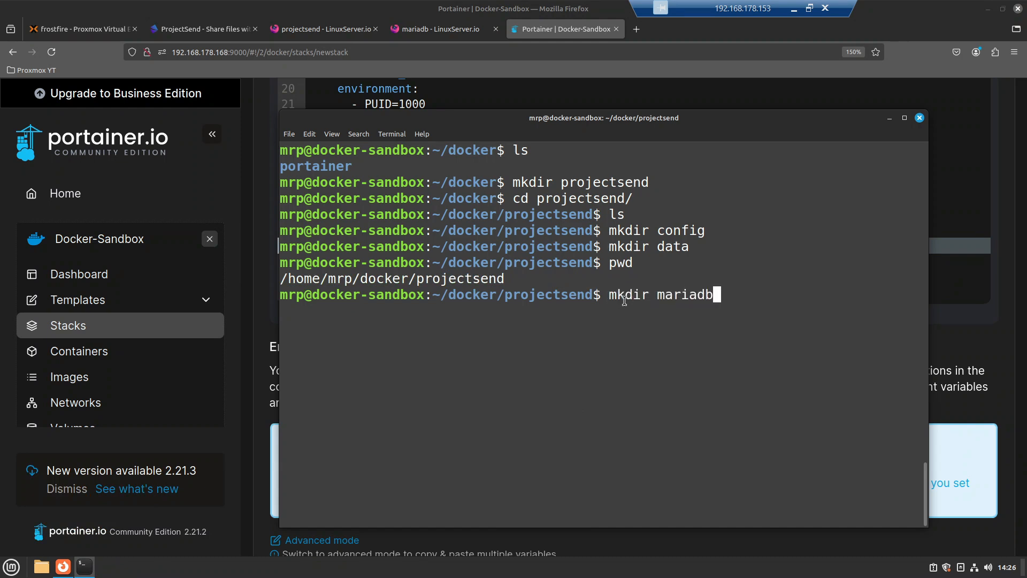
pyautogui.press('Return')
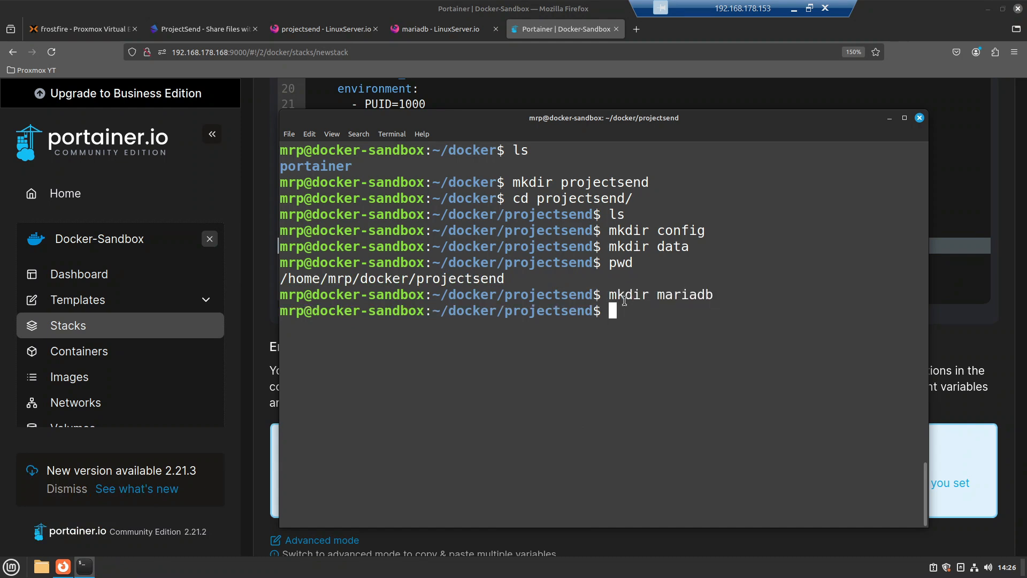
pyautogui.click(889, 117)
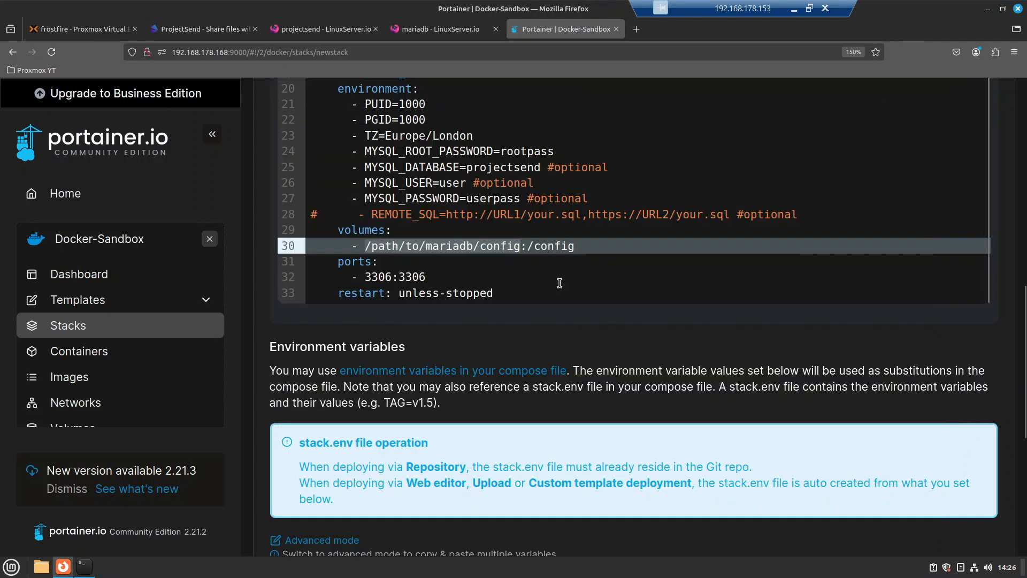
# Step: Change line 30's volume to /home/mrp/docker/projectsend/mariadb, keeping the :/config mount
pyautogui.click(469, 246)
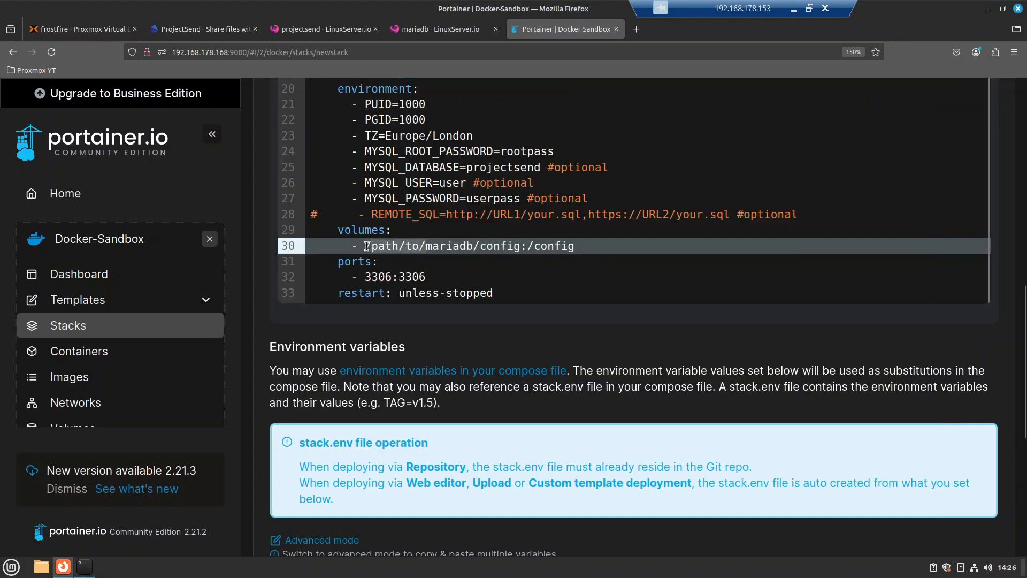
pyautogui.press('Delete')
pyautogui.press('Delete')
pyautogui.press('Delete')
pyautogui.press('Delete')
pyautogui.press('Delete')
pyautogui.press('Delete')
pyautogui.press('Delete')
pyautogui.press('Delete')
pyautogui.press('Delete')
pyautogui.write('/home')
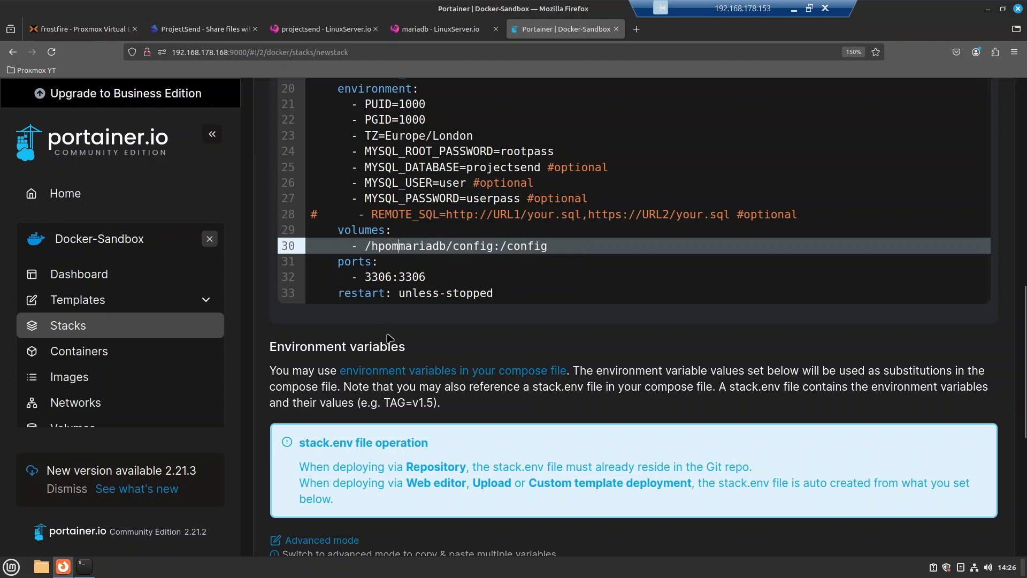
pyautogui.write('/mrp/docker/pro')
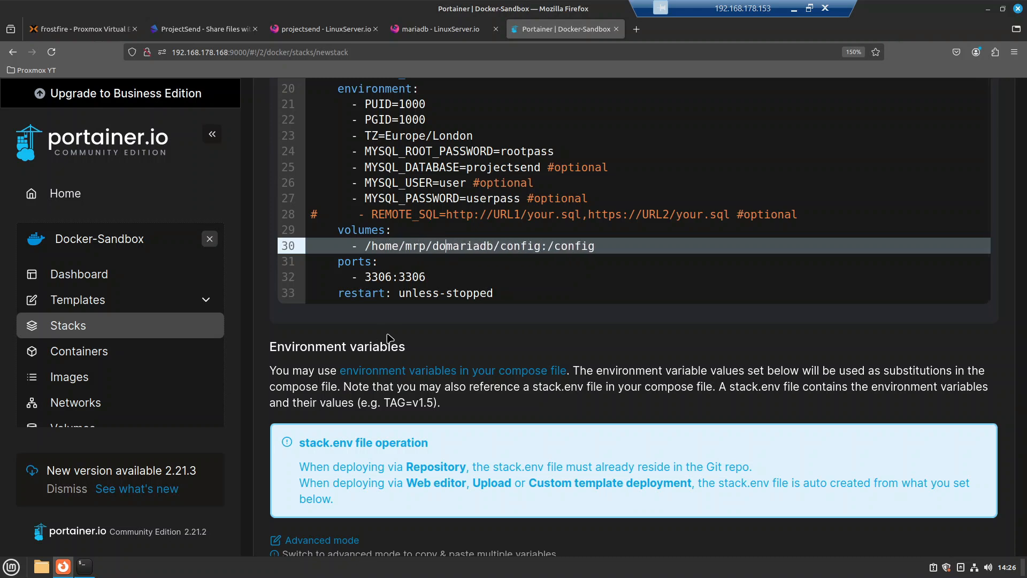
pyautogui.write('jectsend/')
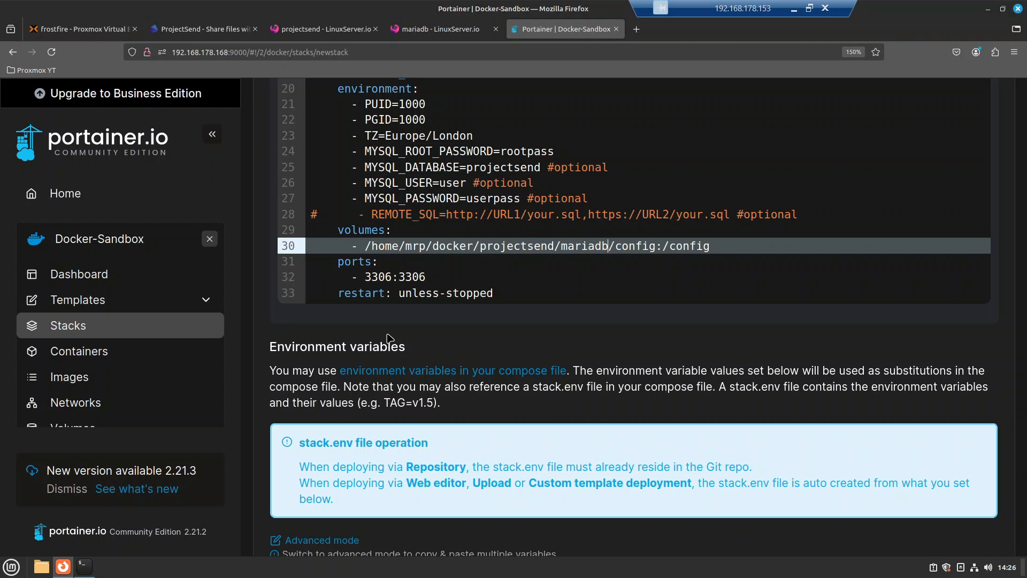
pyautogui.press('Delete')
pyautogui.press('Delete')
pyautogui.press('Delete')
pyautogui.press('Delete')
pyautogui.press('Delete')
pyautogui.press('Delete')
pyautogui.press('Delete')
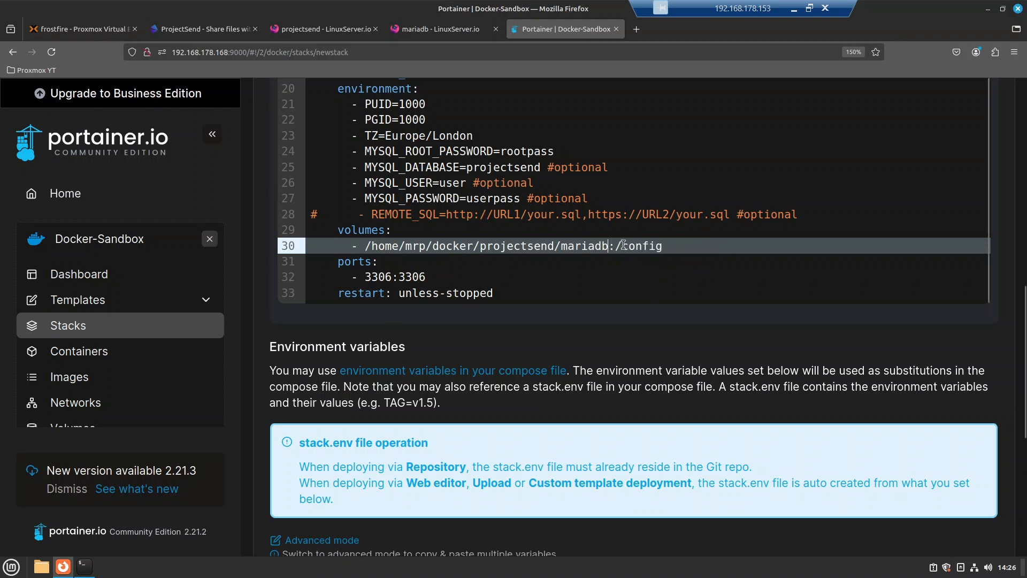
pyautogui.moveTo(617, 245); pyautogui.dragTo(673, 243)
pyautogui.moveTo(609, 245); pyautogui.dragTo(369, 247)
pyautogui.click(370, 247)
# Step: Review the 3306:3306 port mapping and the MariaDB restart and container_name lines
pyautogui.click(562, 277)
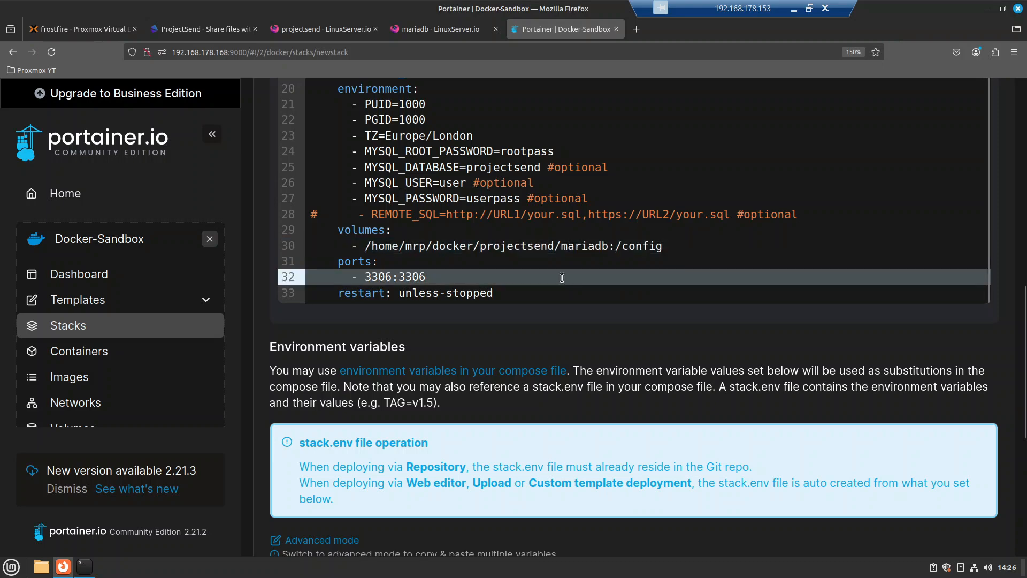
pyautogui.scroll(-3, 562, 277)
pyautogui.scroll(5, 503, 298)
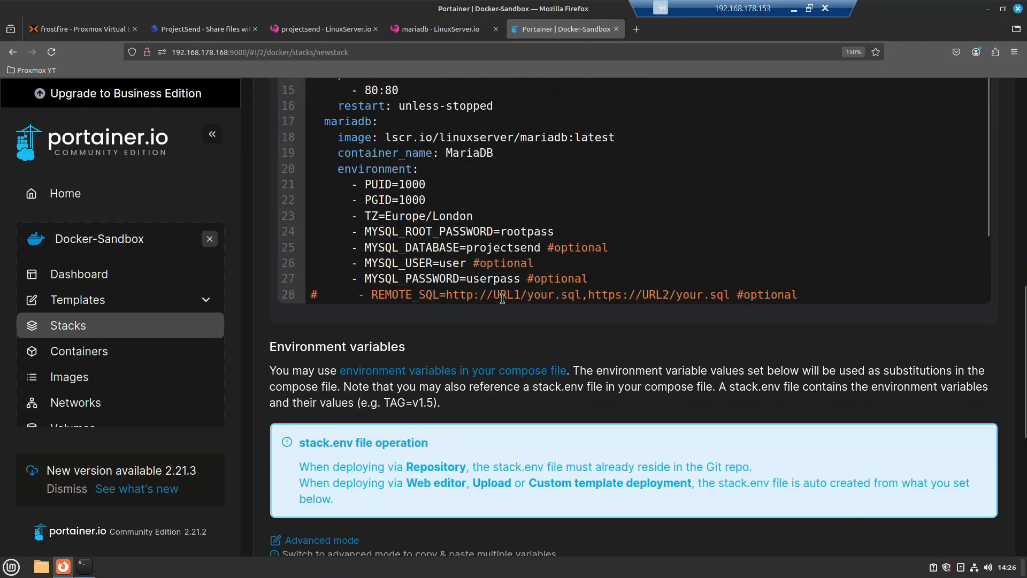
pyautogui.scroll(-3, 567, 217)
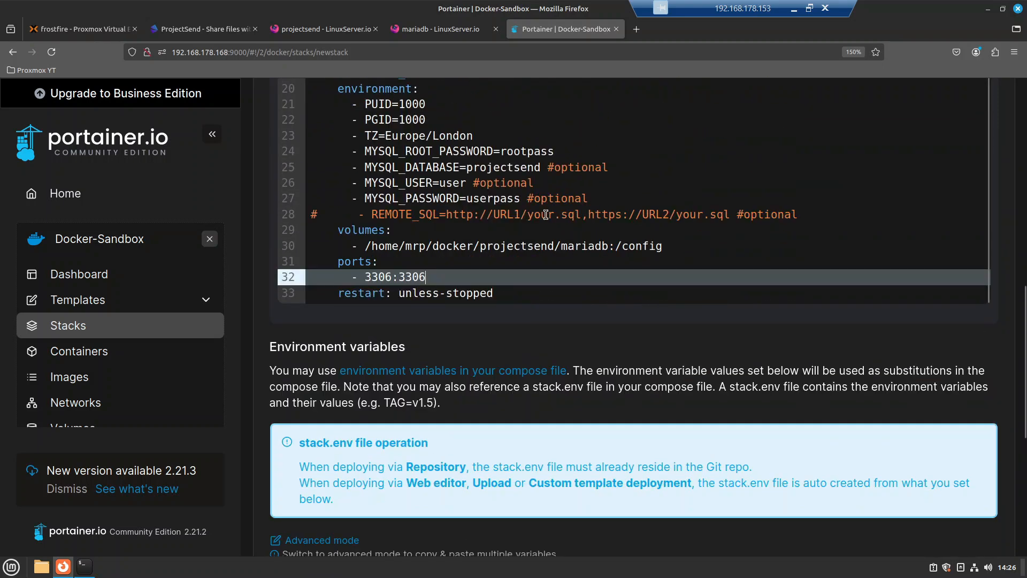
pyautogui.doubleClick(393, 278)
pyautogui.click(392, 276)
pyautogui.moveTo(392, 276); pyautogui.dragTo(365, 276)
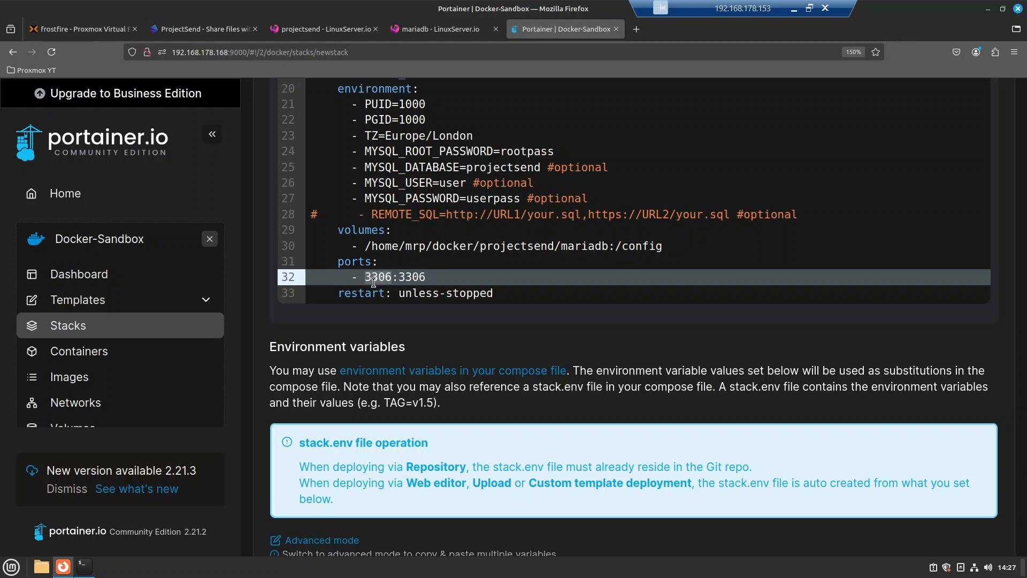
pyautogui.scroll(-4, 374, 278)
pyautogui.scroll(3, 449, 251)
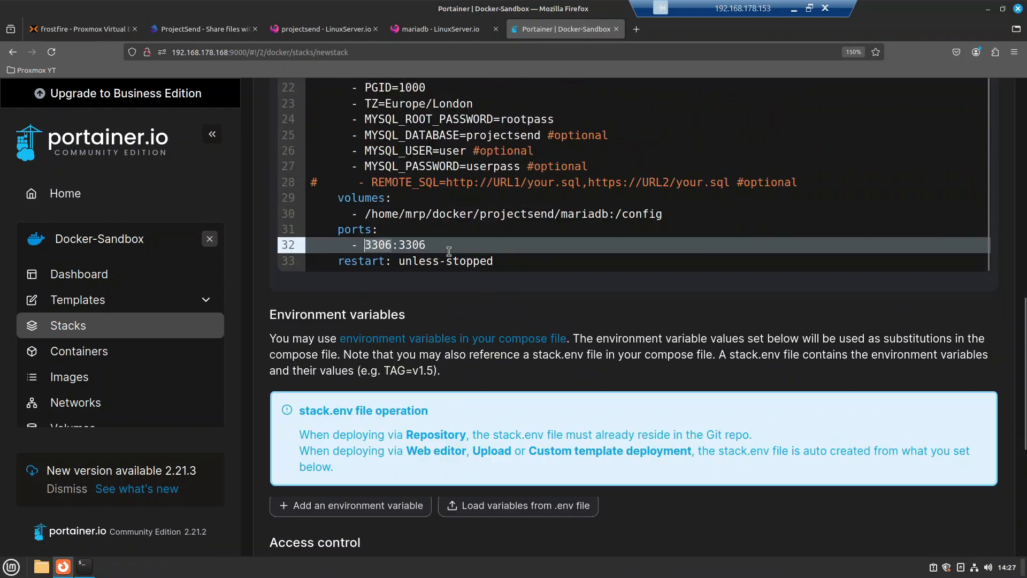
pyautogui.scroll(1, 449, 251)
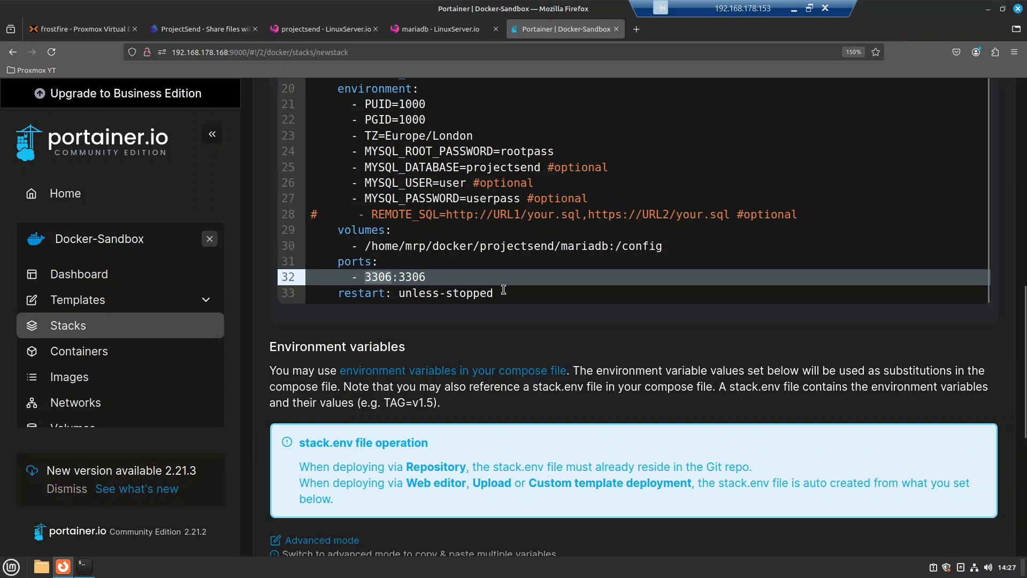
pyautogui.scroll(3, 488, 230)
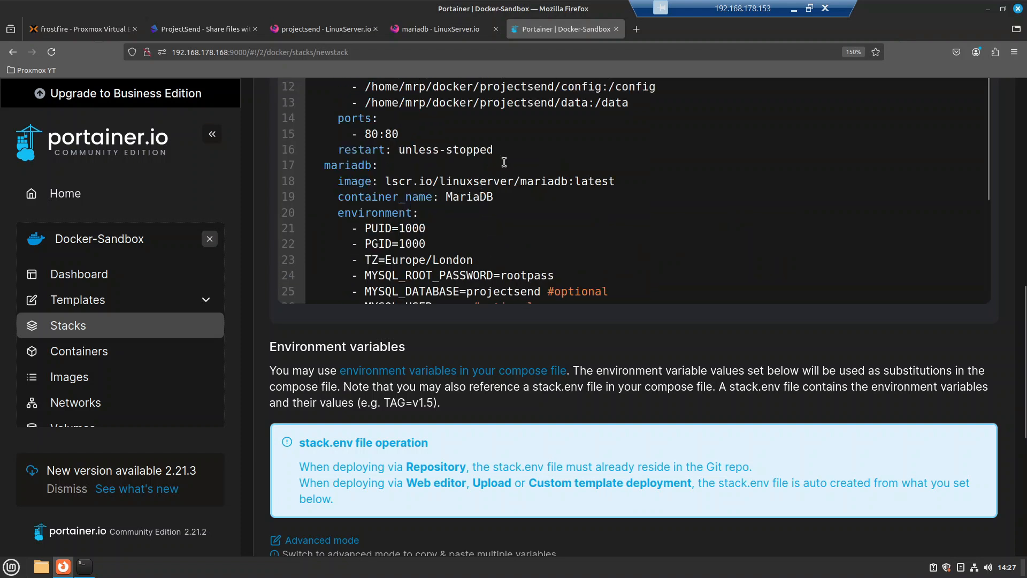
pyautogui.click(439, 149)
pyautogui.click(512, 197)
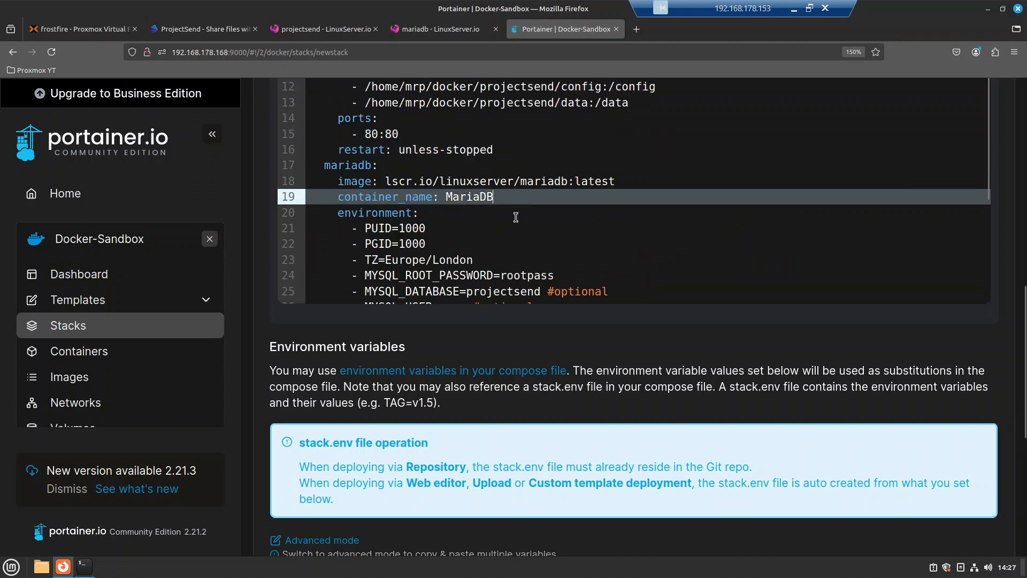
pyautogui.scroll(-3, 516, 217)
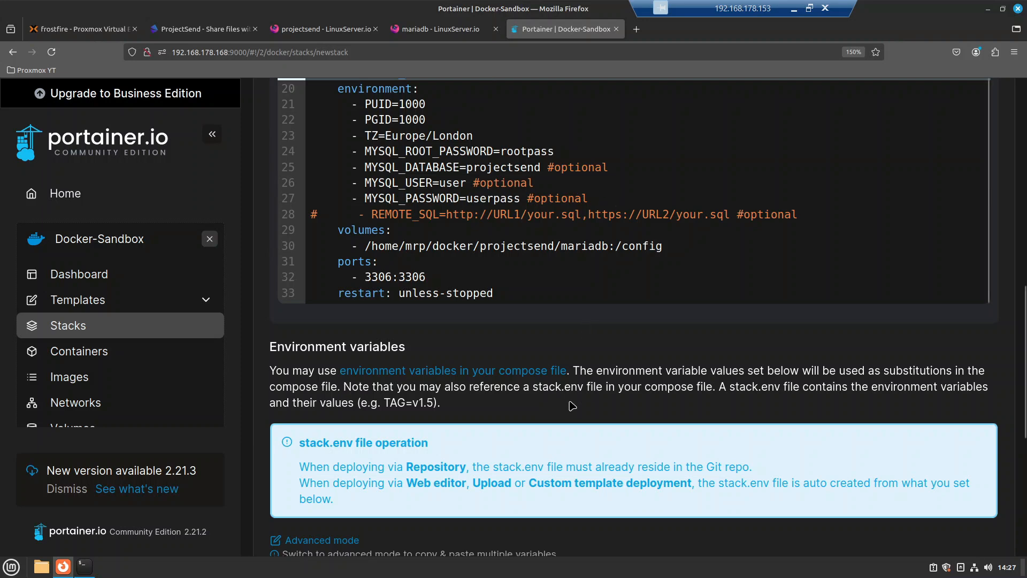
pyautogui.scroll(5, 567, 358)
pyautogui.scroll(3, 540, 386)
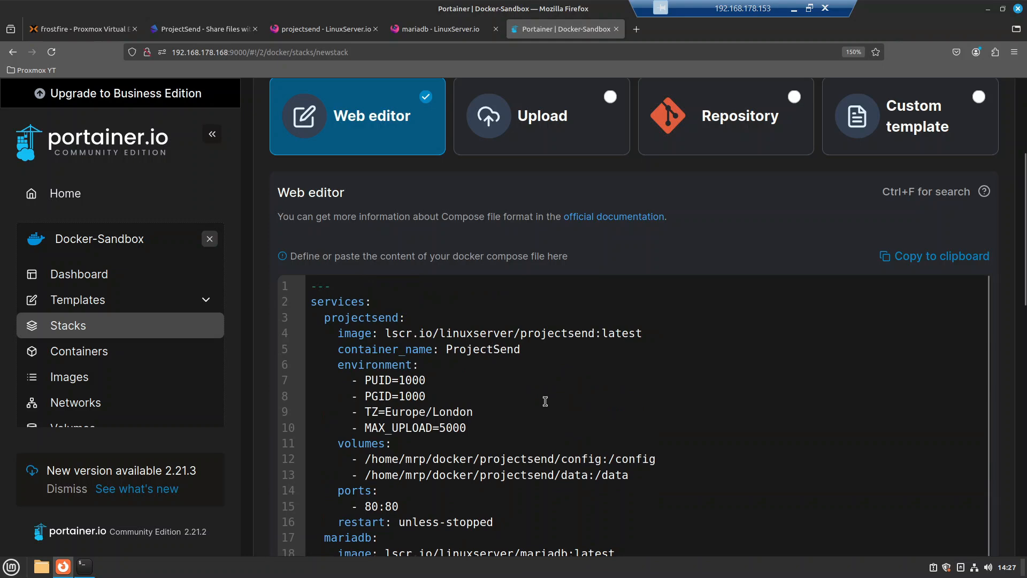
# Step: Deploy the projectsend-yt stack from the editor's Actions section
pyautogui.scroll(-3, 526, 396)
pyautogui.scroll(-2, 527, 395)
pyautogui.scroll(-5, 441, 400)
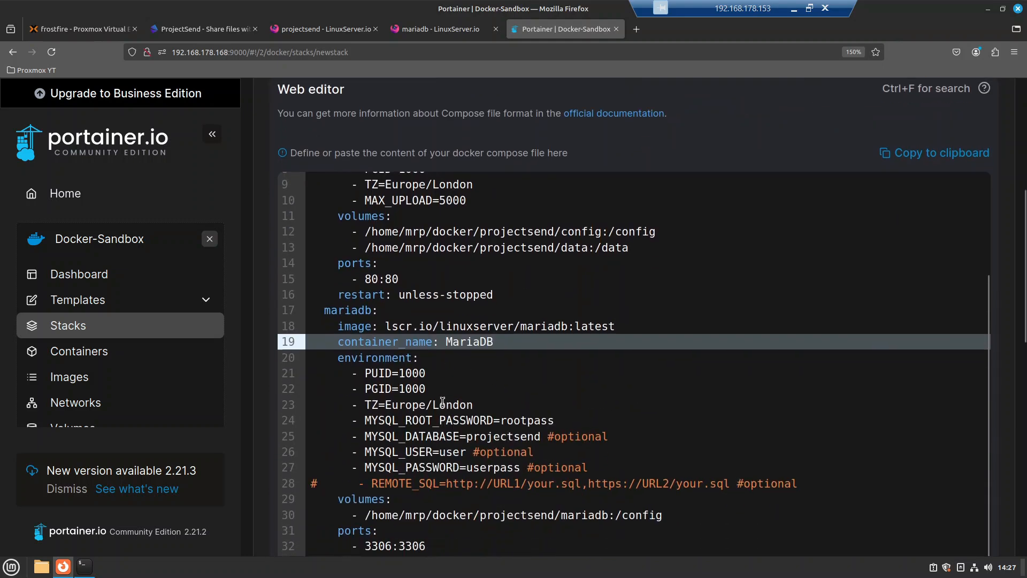
pyautogui.scroll(-4, 445, 407)
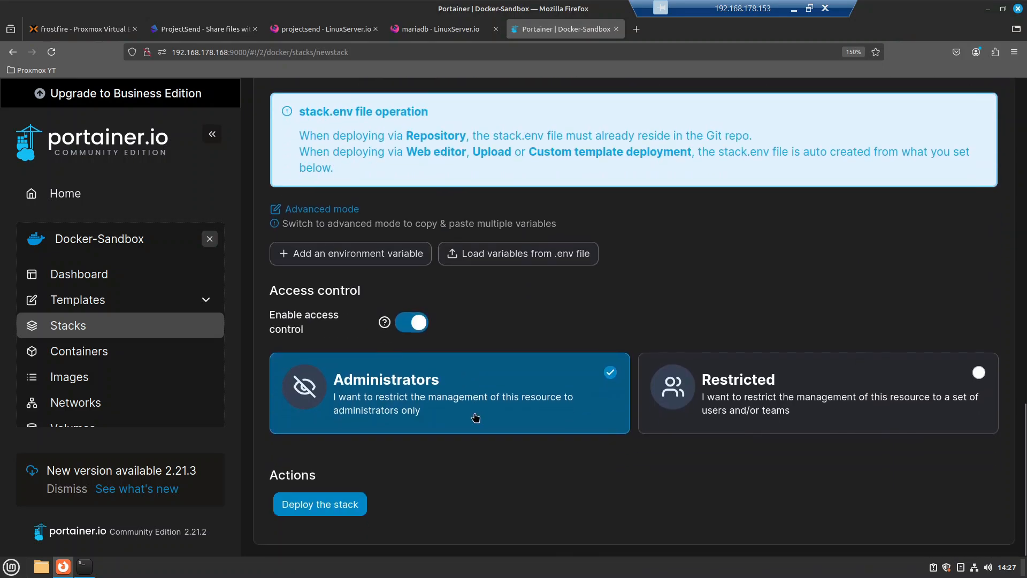
pyautogui.click(320, 513)
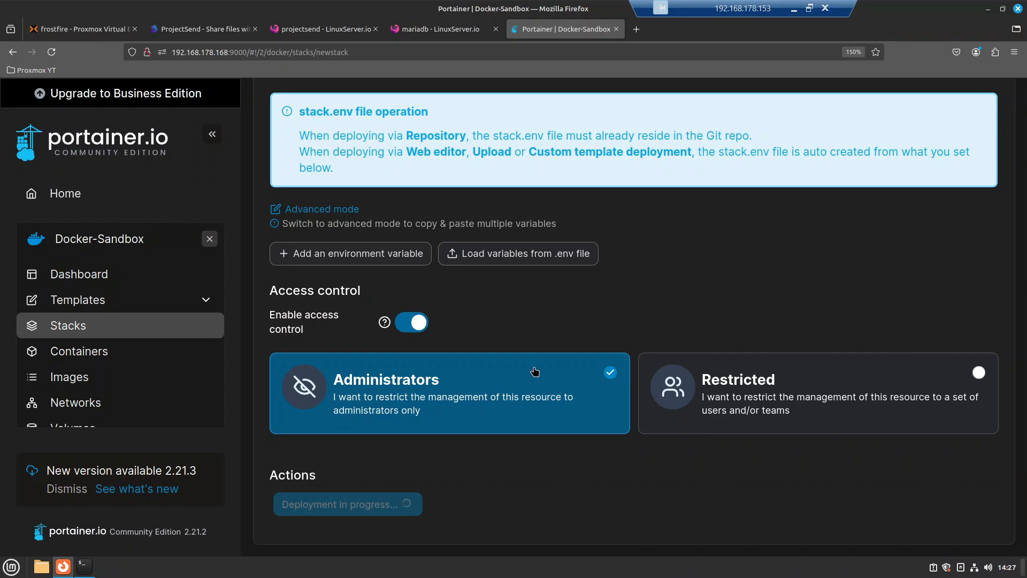
pyautogui.scroll(10, 534, 370)
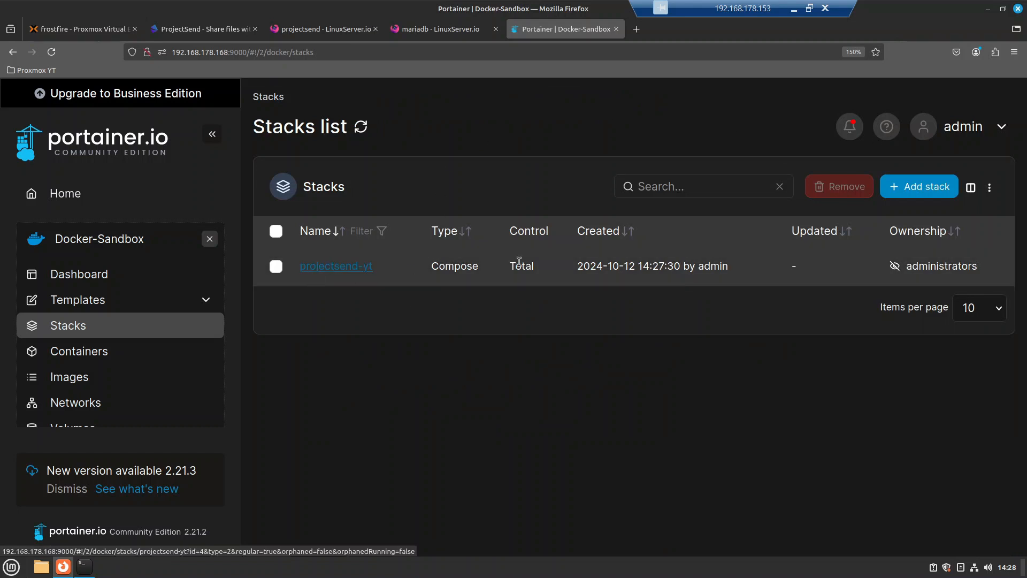
# Step: Read the projectsend-yt MariaDB logs for a clean start and successful connection, then return to Stacks
pyautogui.click(336, 272)
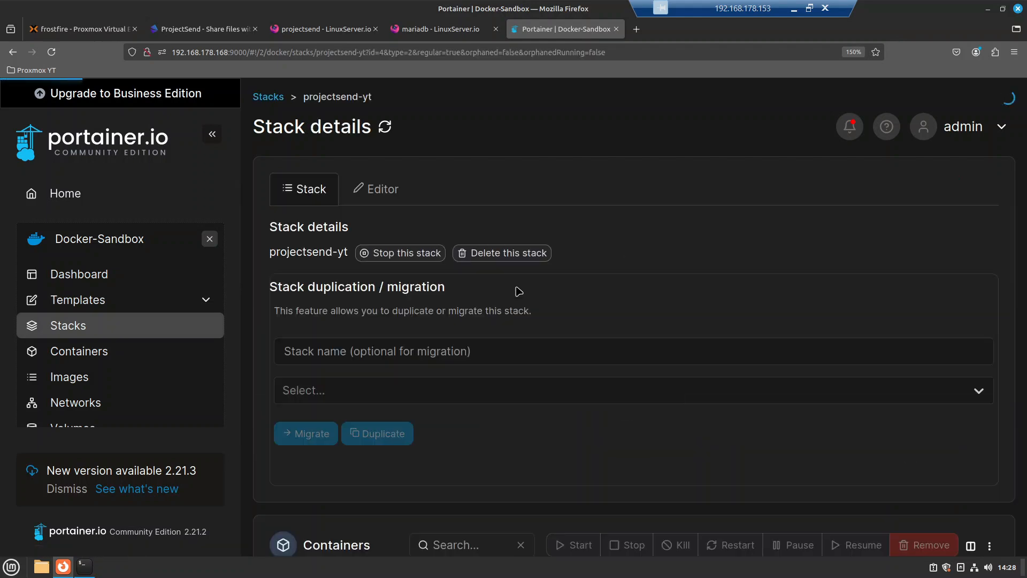
pyautogui.scroll(-5, 569, 293)
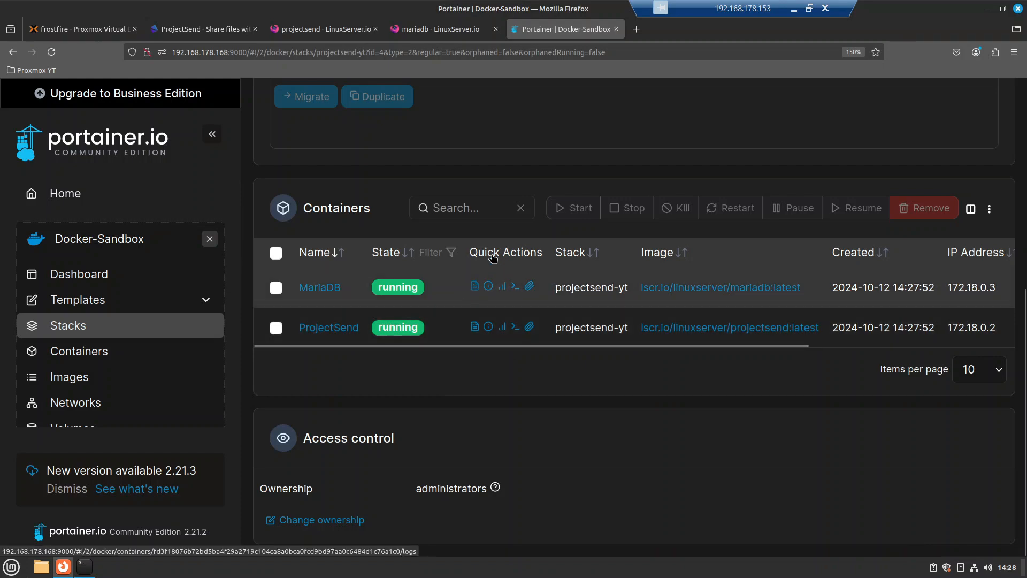
pyautogui.click(475, 287)
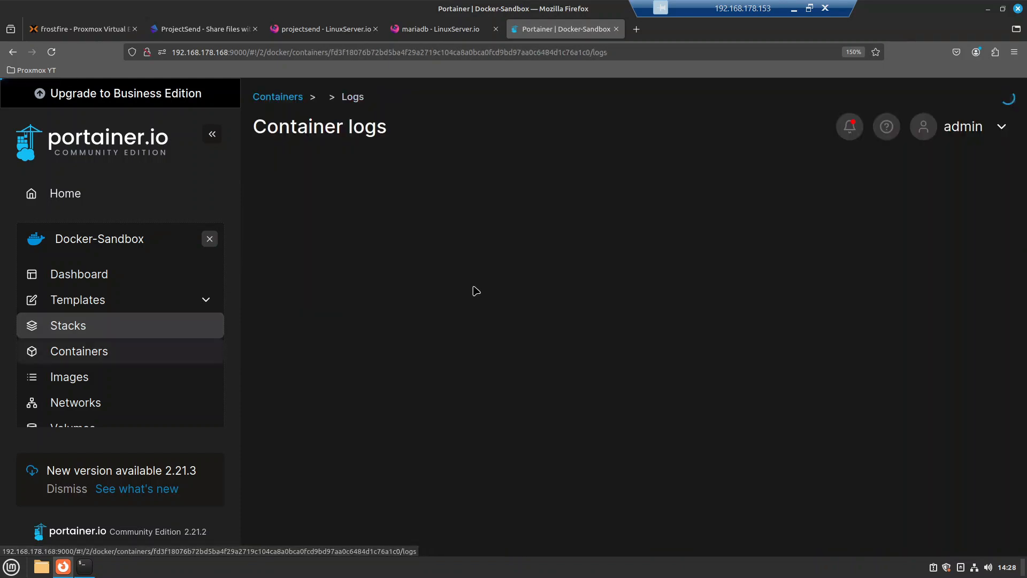
pyautogui.scroll(-4, 632, 279)
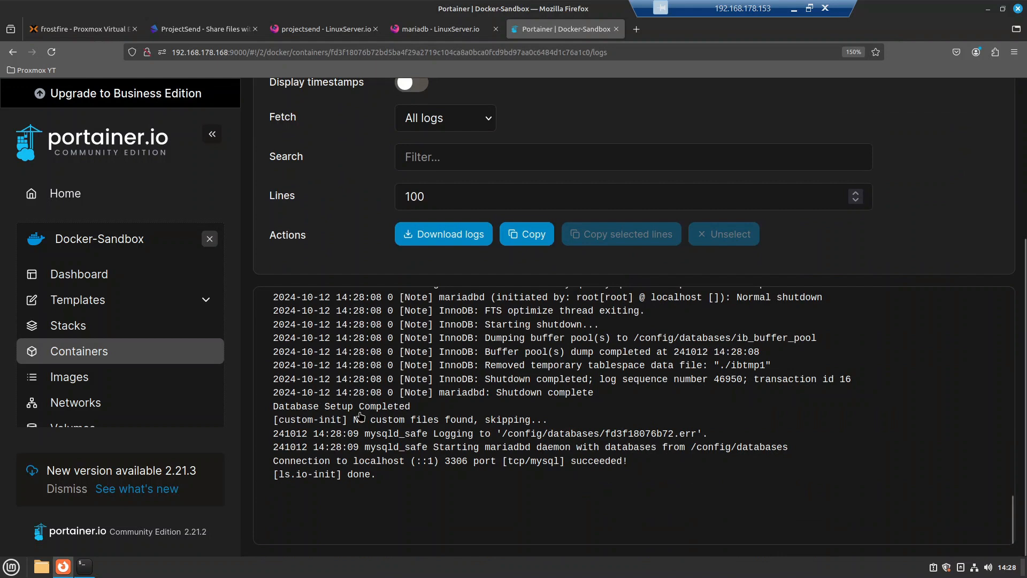
pyautogui.moveTo(376, 461); pyautogui.dragTo(626, 461)
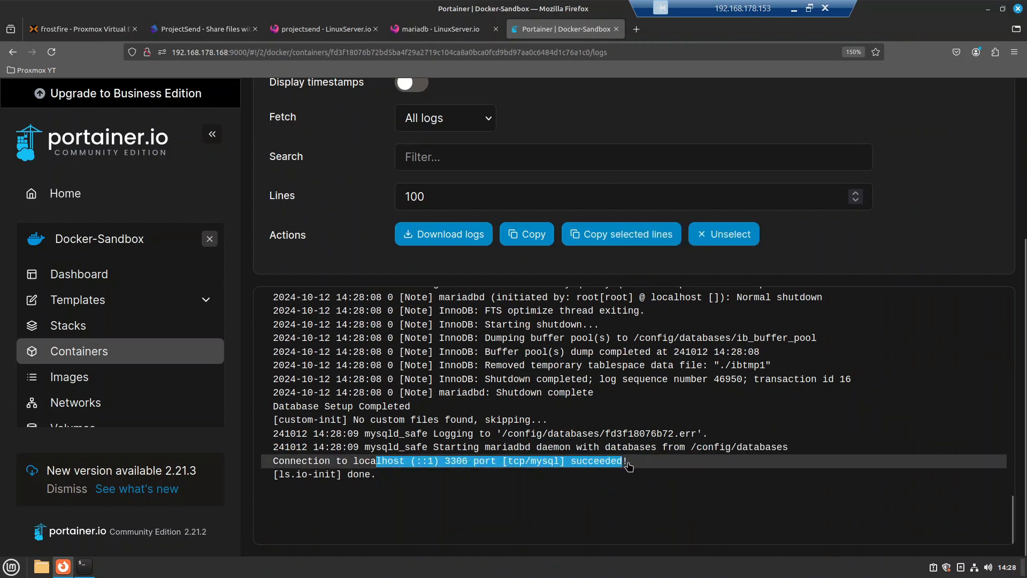
pyautogui.click(627, 462)
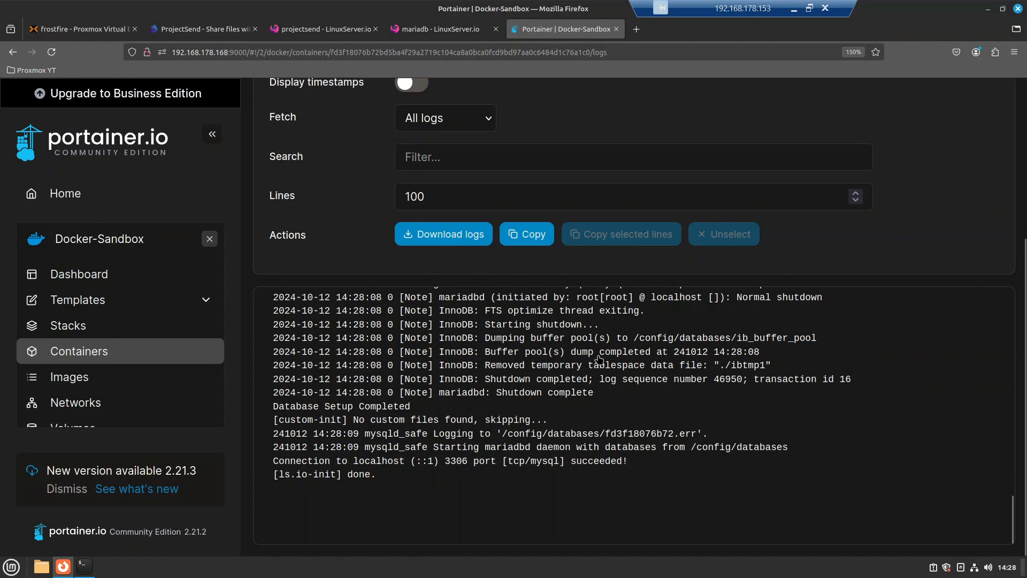
pyautogui.moveTo(513, 393); pyautogui.dragTo(568, 331)
pyautogui.click(398, 447)
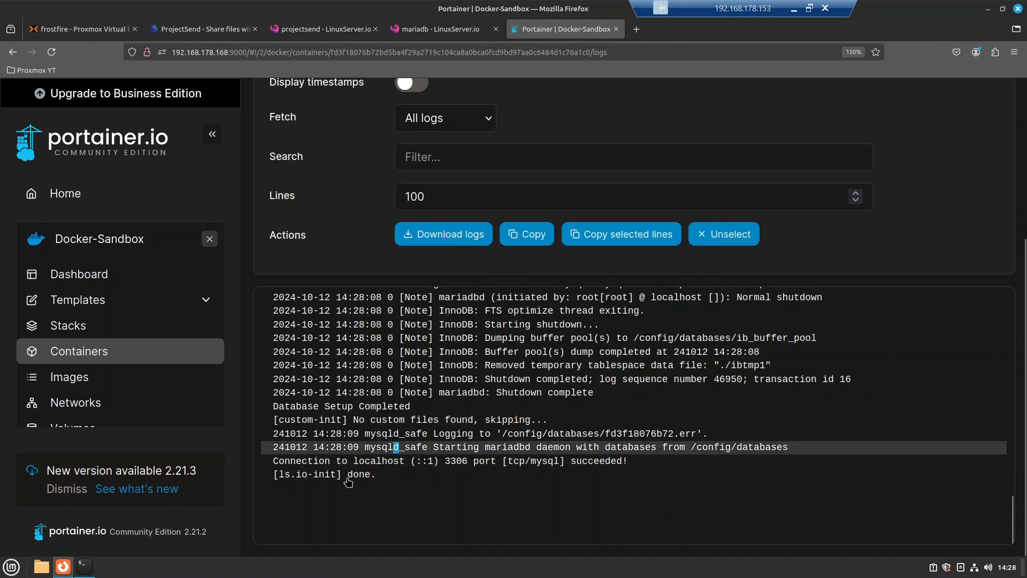
pyautogui.click(437, 480)
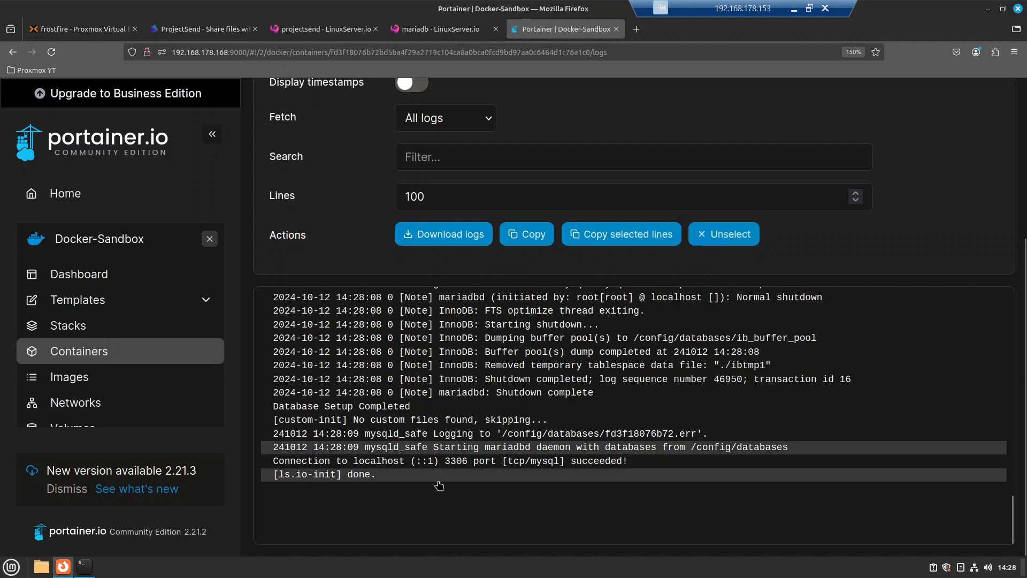
pyautogui.click(437, 480)
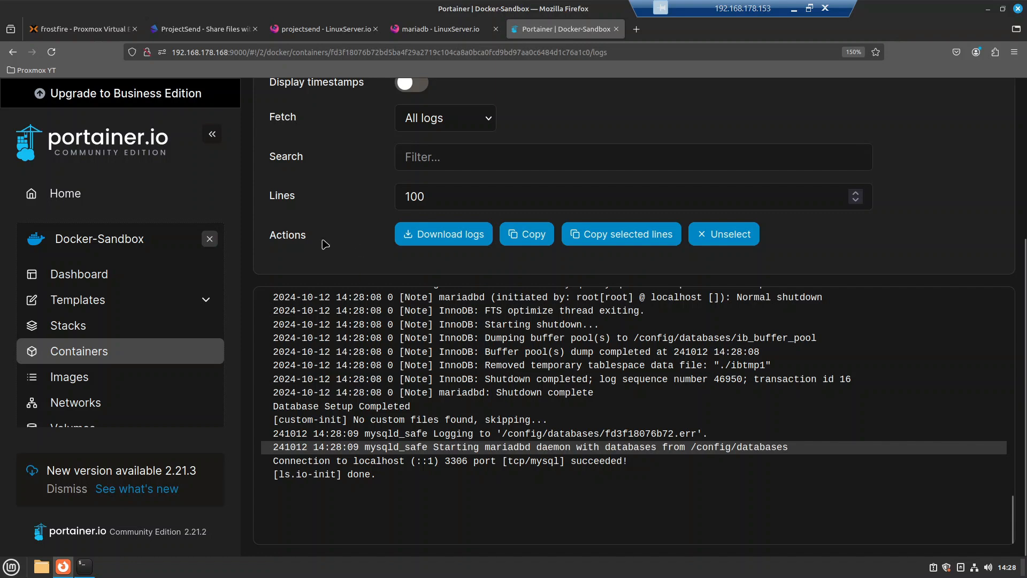
pyautogui.click(106, 333)
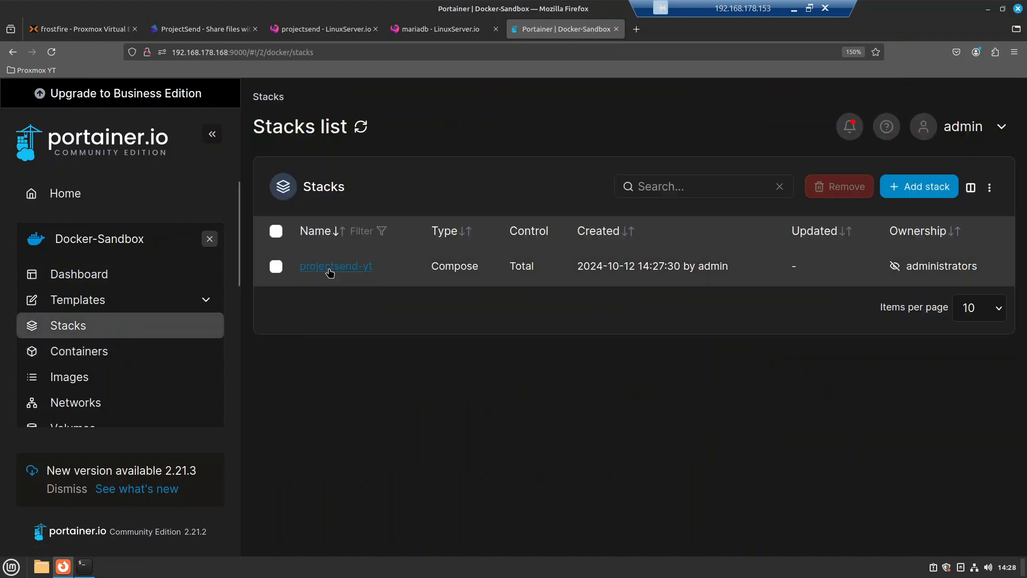
pyautogui.click(328, 268)
pyautogui.scroll(-5, 398, 376)
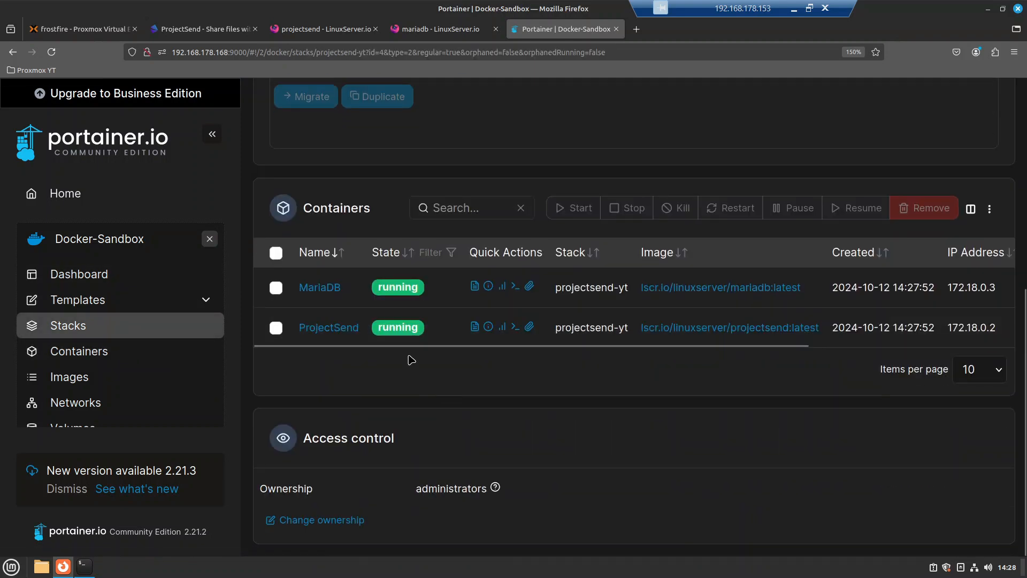
pyautogui.click(474, 326)
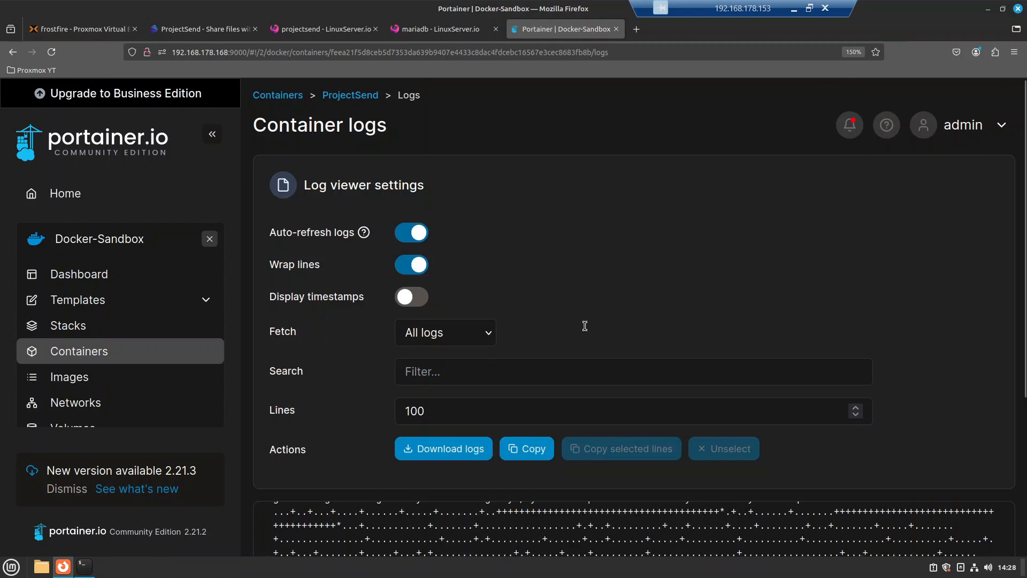
pyautogui.scroll(-3, 421, 412)
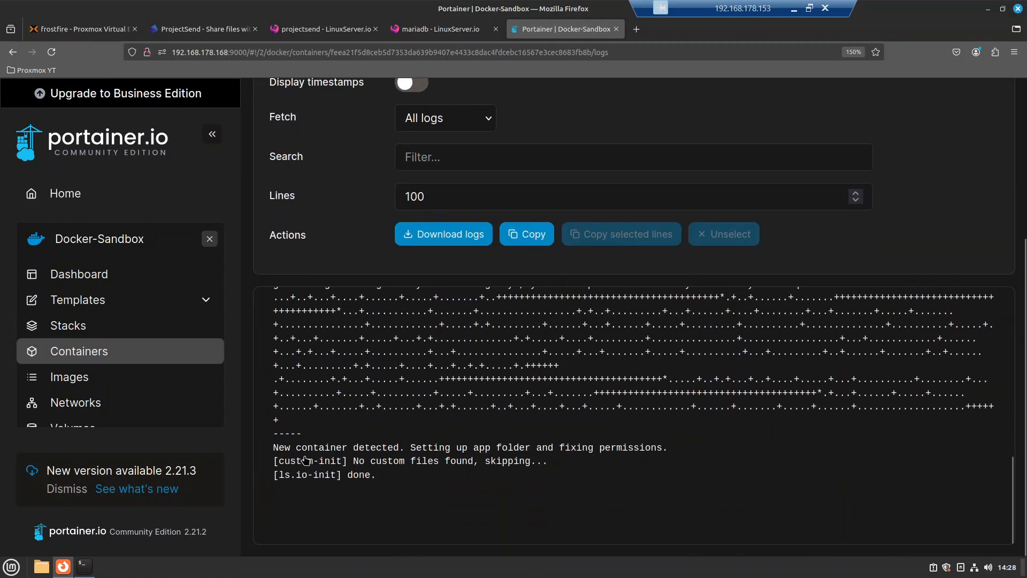
pyautogui.moveTo(300, 449); pyautogui.dragTo(461, 452)
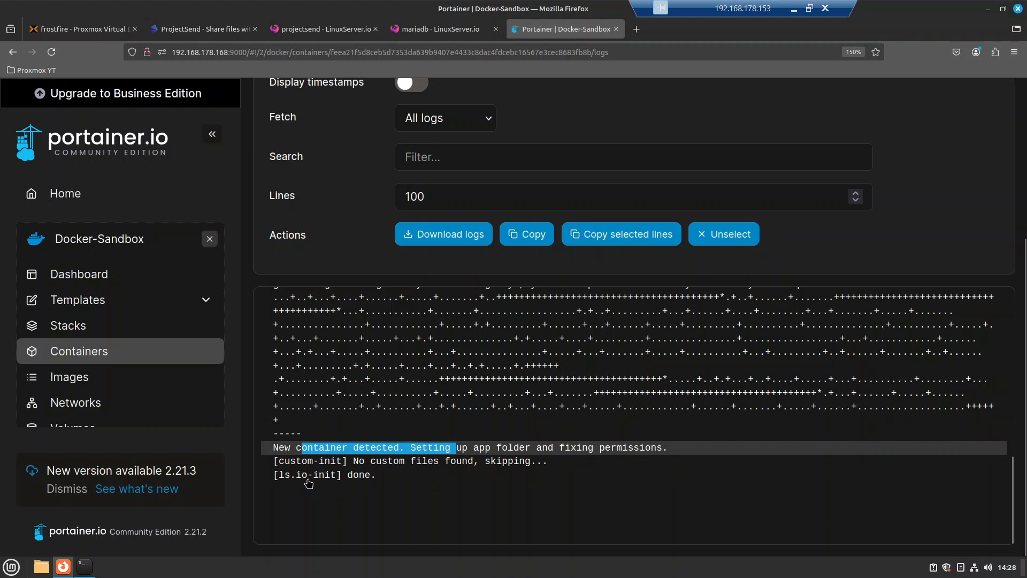
pyautogui.moveTo(304, 479); pyautogui.dragTo(392, 493)
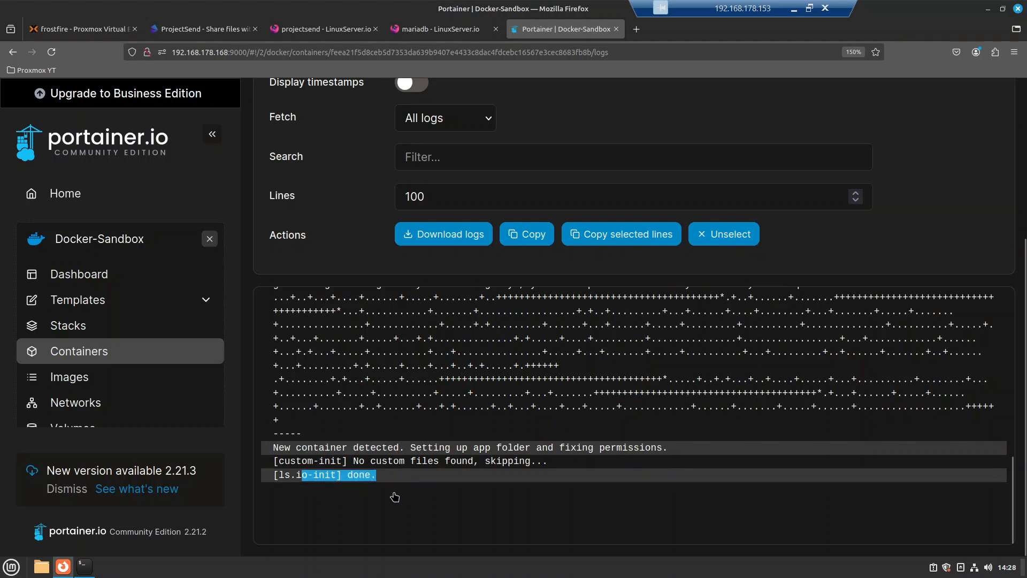
pyautogui.click(83, 329)
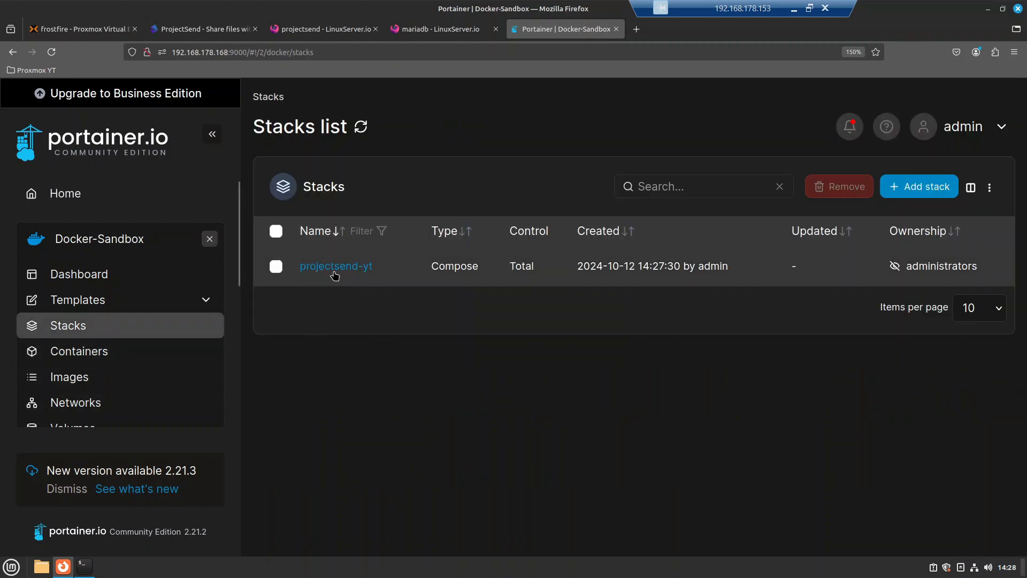
# Step: Look up the Docker-Sandbox environment's public IP, 192.168.178.168
pyautogui.click(335, 274)
pyautogui.scroll(-3, 553, 395)
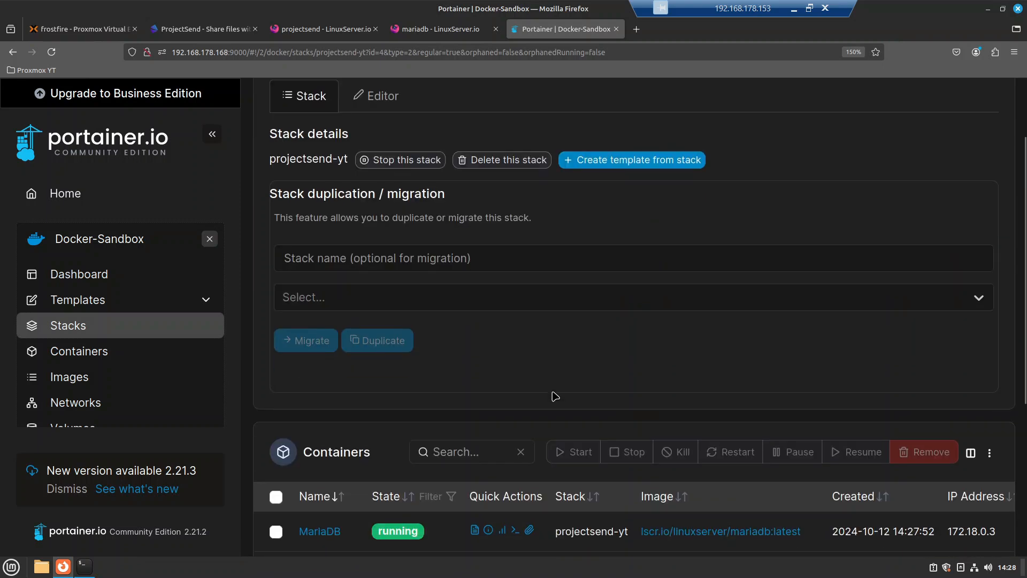
pyautogui.scroll(-2, 553, 396)
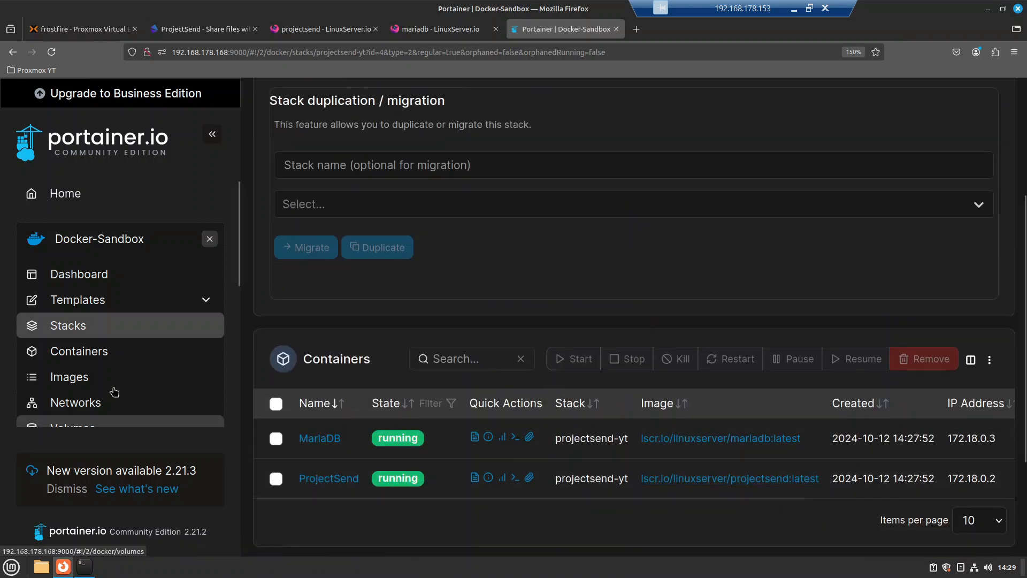
pyautogui.scroll(-5, 114, 392)
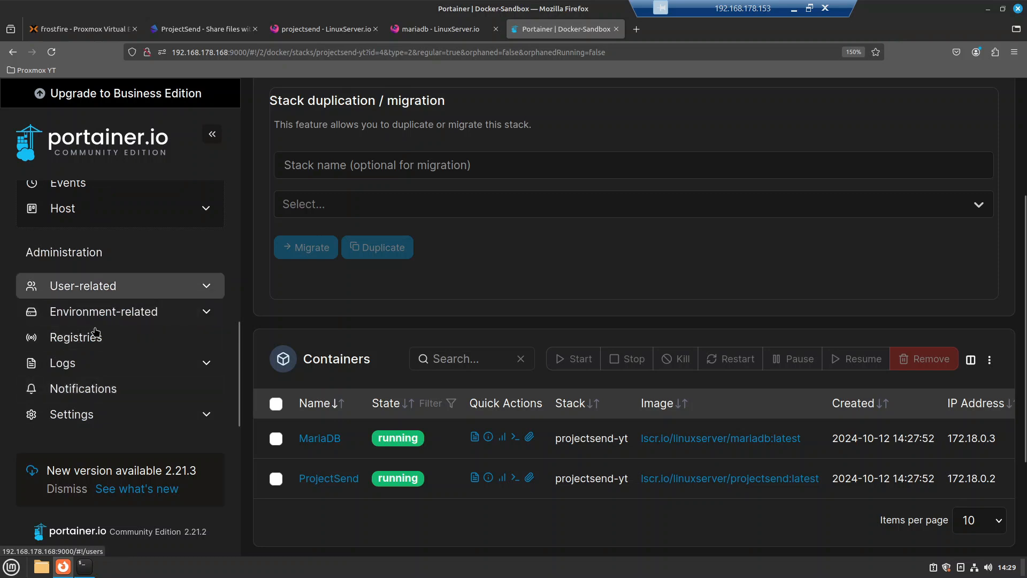
pyautogui.click(99, 315)
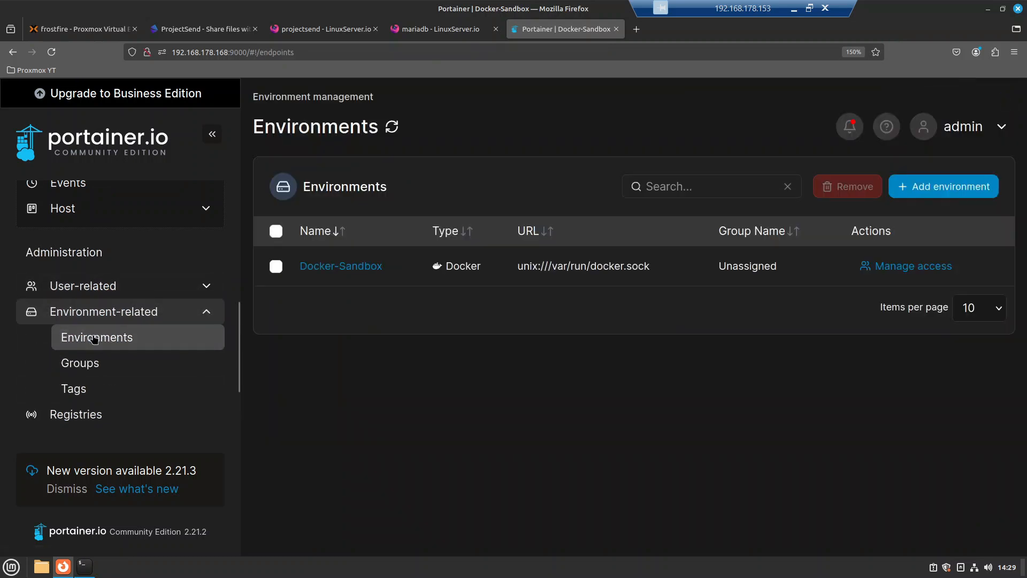
pyautogui.click(348, 272)
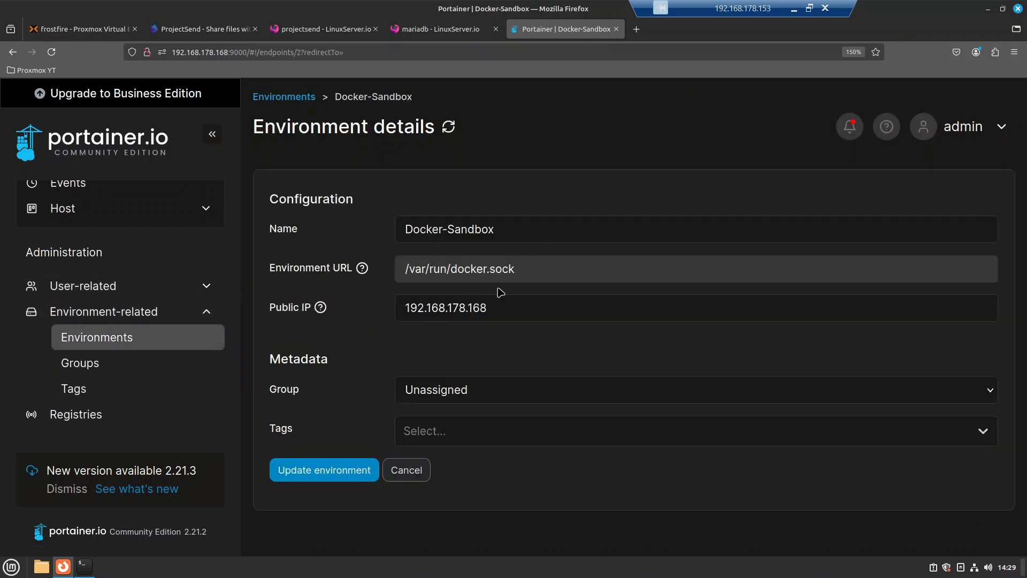
pyautogui.moveTo(483, 309); pyautogui.dragTo(396, 310)
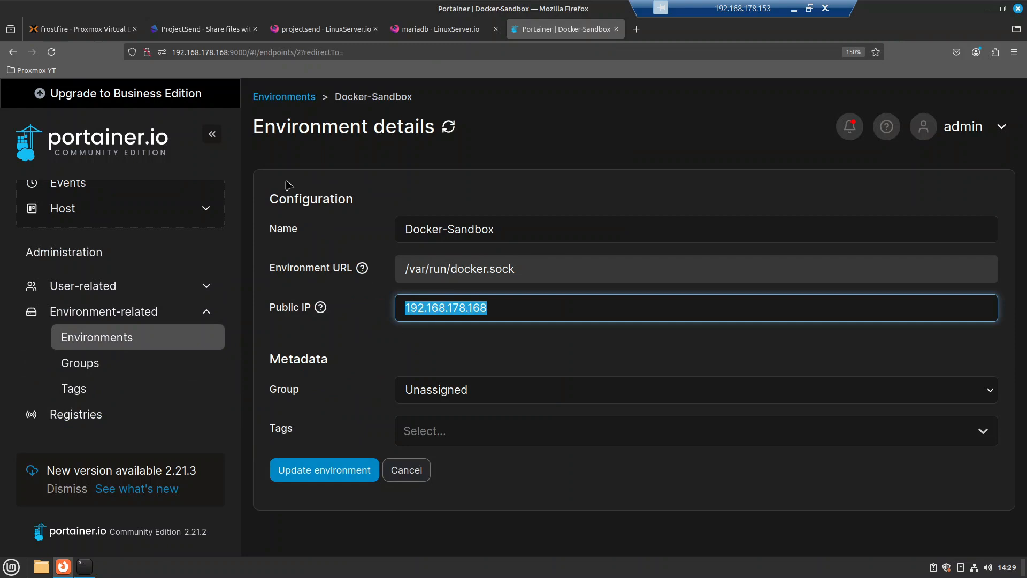
# Step: Show the container list with its published ports, including ProjectSend's 80:80
pyautogui.scroll(3, 85, 223)
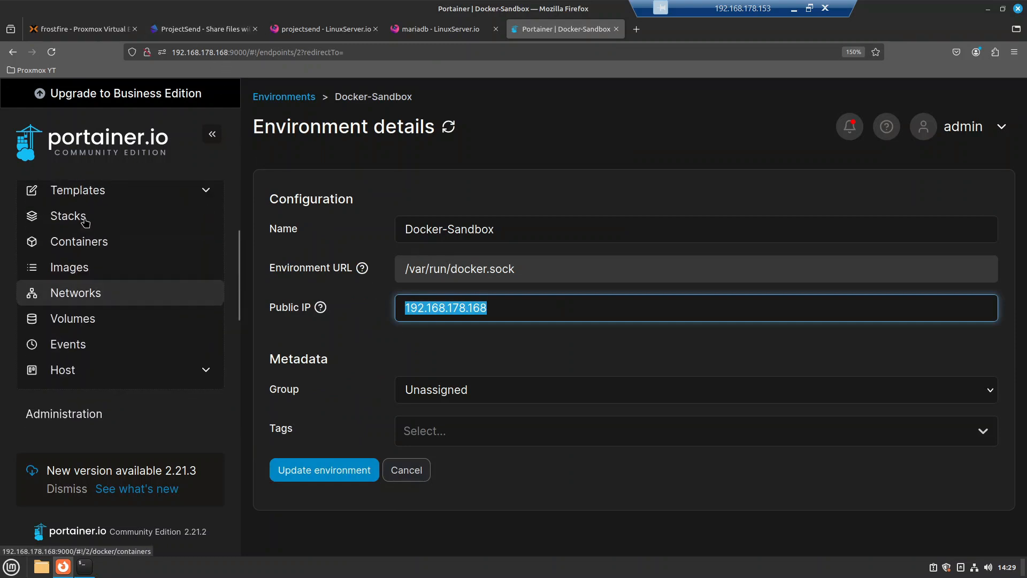
pyautogui.scroll(3, 84, 223)
pyautogui.click(81, 353)
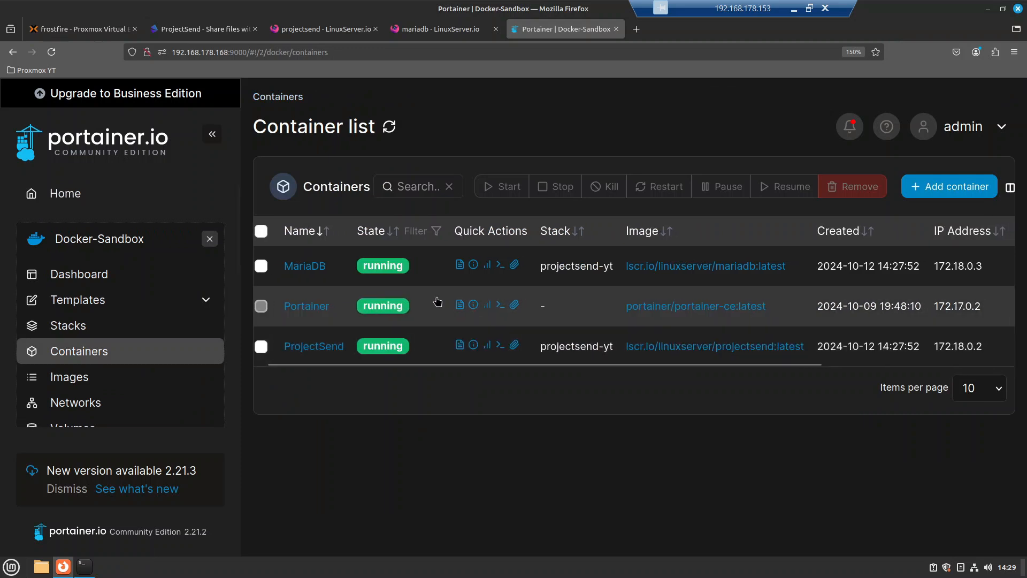
pyautogui.hscroll(3, 747, 328)
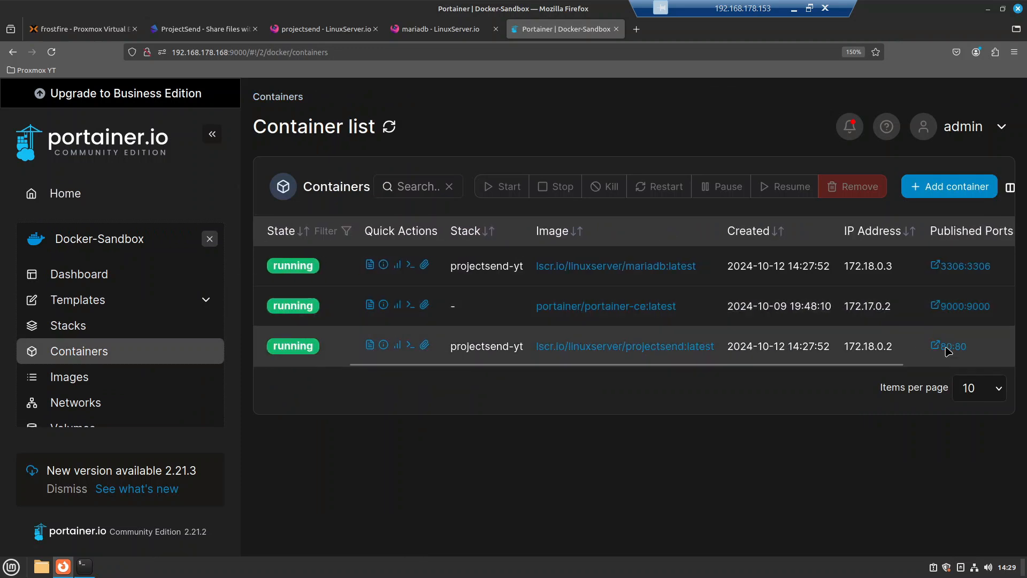
# Step: Open ProjectSend's installer via the 80:80 port link, view its database form, then return to Portainer
pyautogui.click(948, 349)
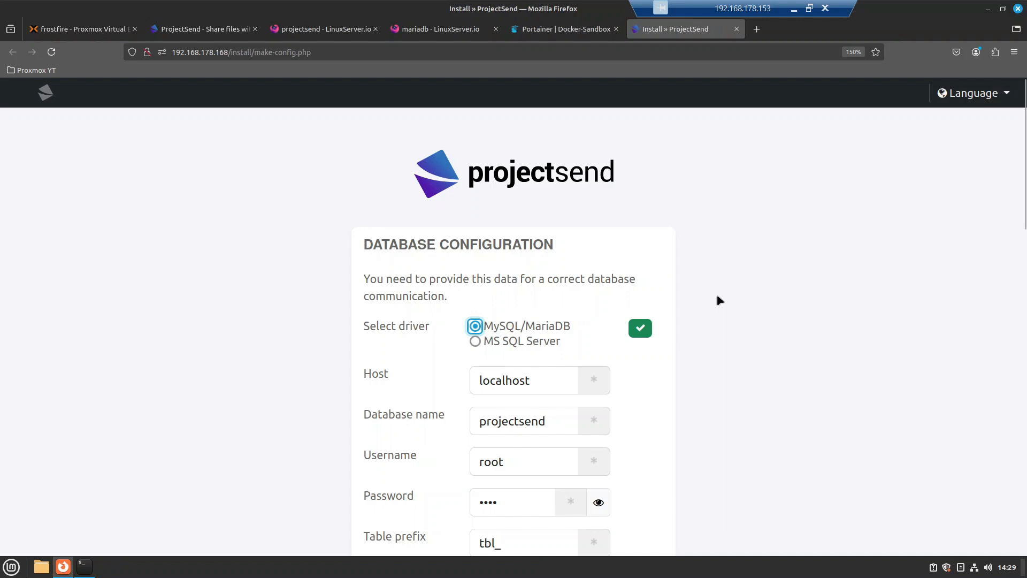
pyautogui.scroll(-2, 720, 300)
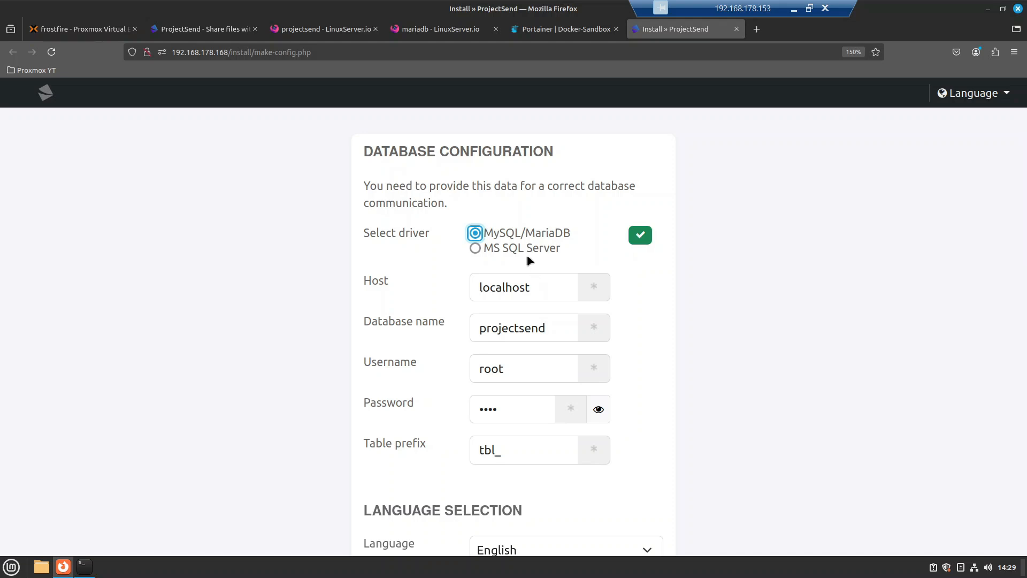
pyautogui.click(558, 30)
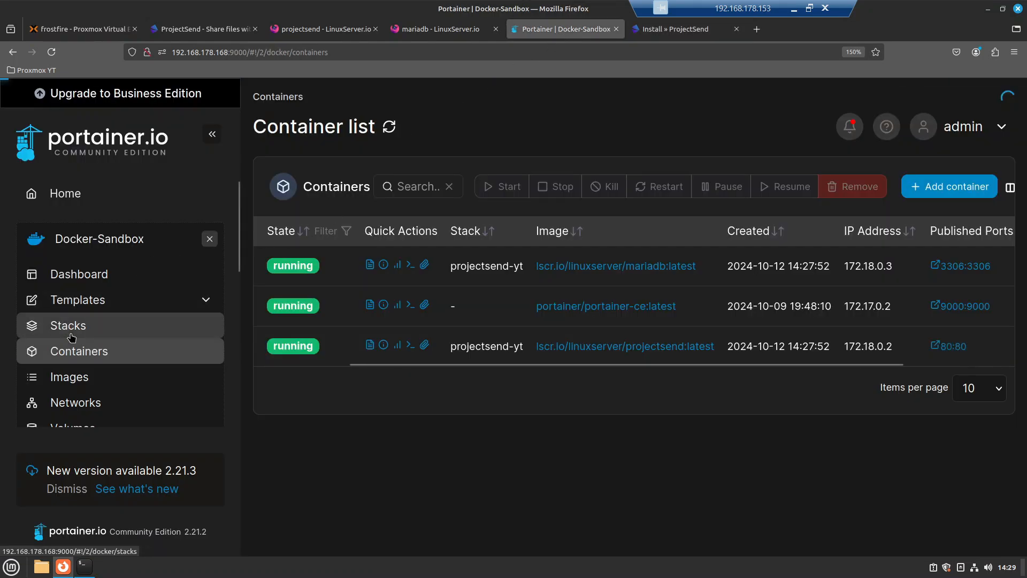
# Step: Open the projectsend-yt stack's compose file and locate the mariadb service name
pyautogui.click(71, 336)
pyautogui.click(338, 271)
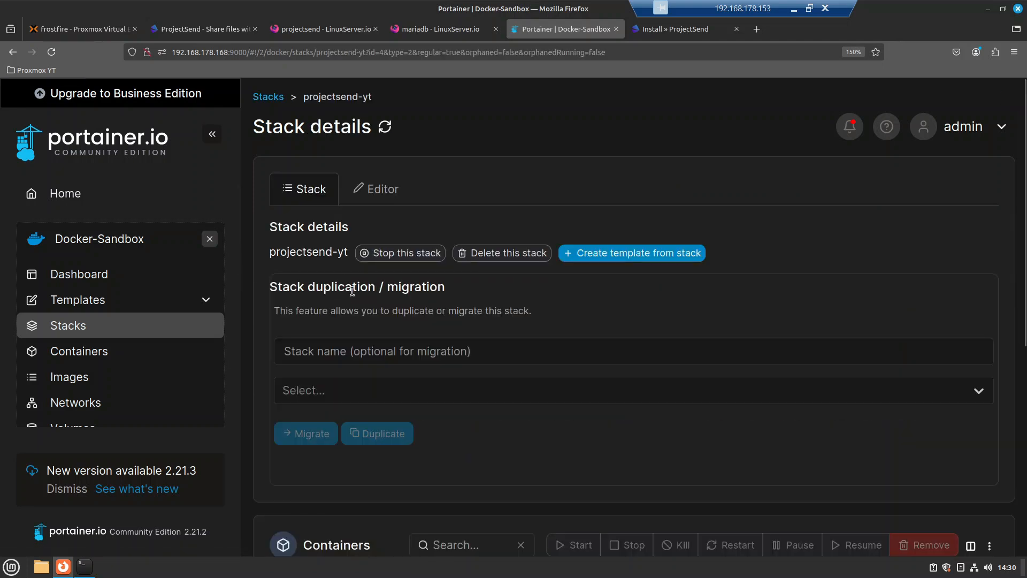
pyautogui.click(393, 199)
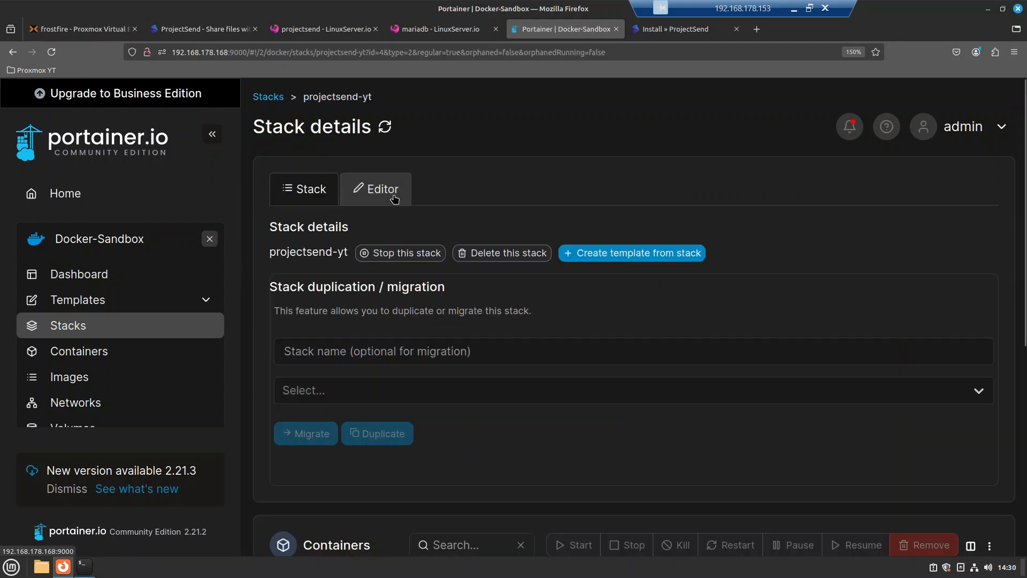
pyautogui.scroll(-3, 345, 369)
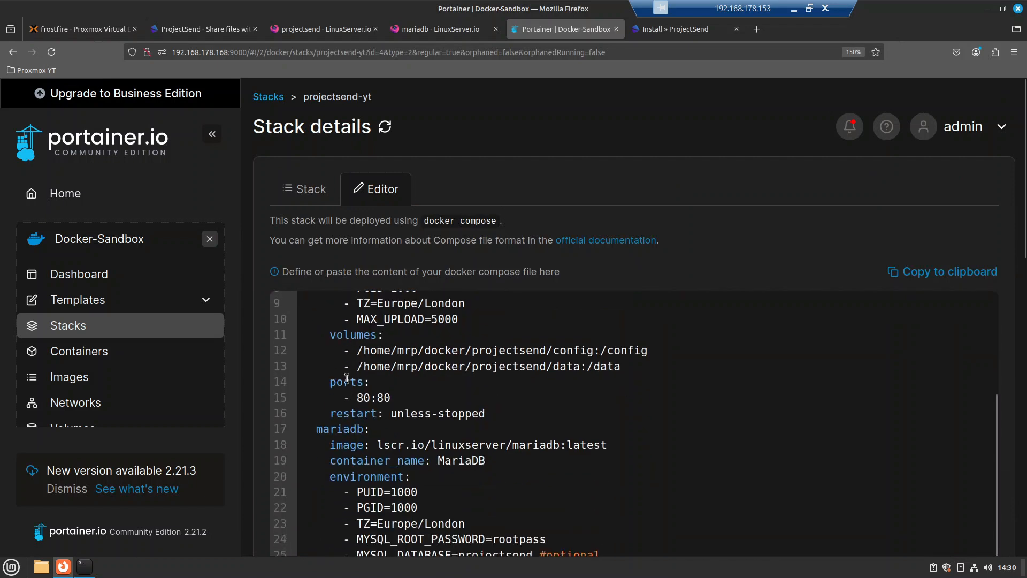
pyautogui.moveTo(304, 437); pyautogui.dragTo(370, 429)
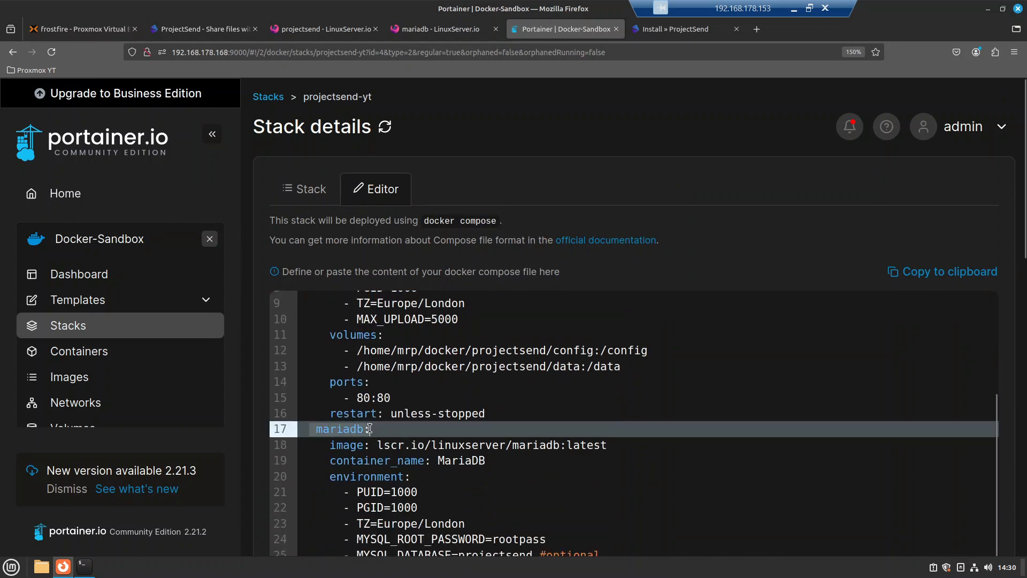
pyautogui.click(315, 429)
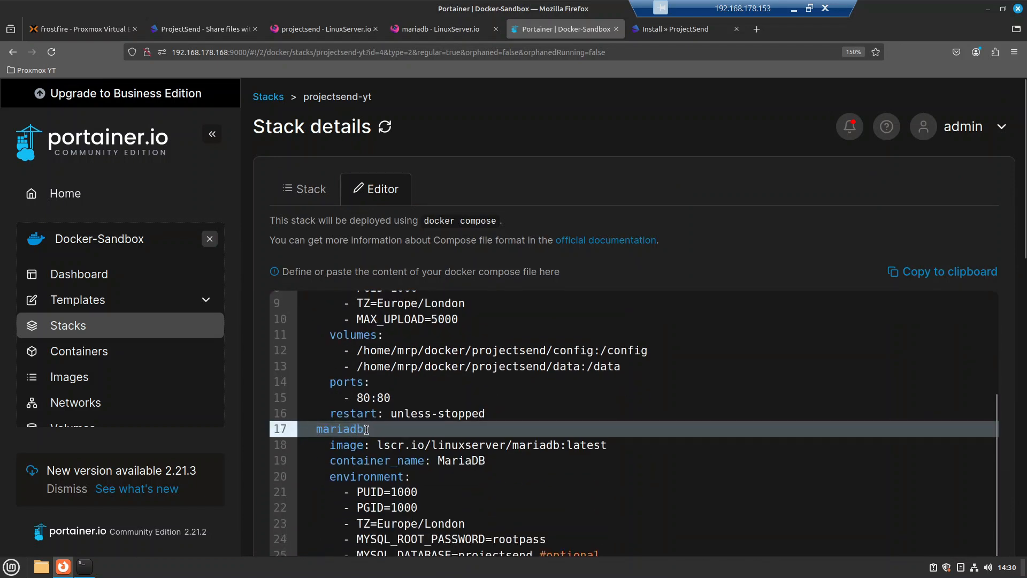
# Step: In the installer, set the database host to mariadb, username to user, and enter the database password
pyautogui.click(675, 28)
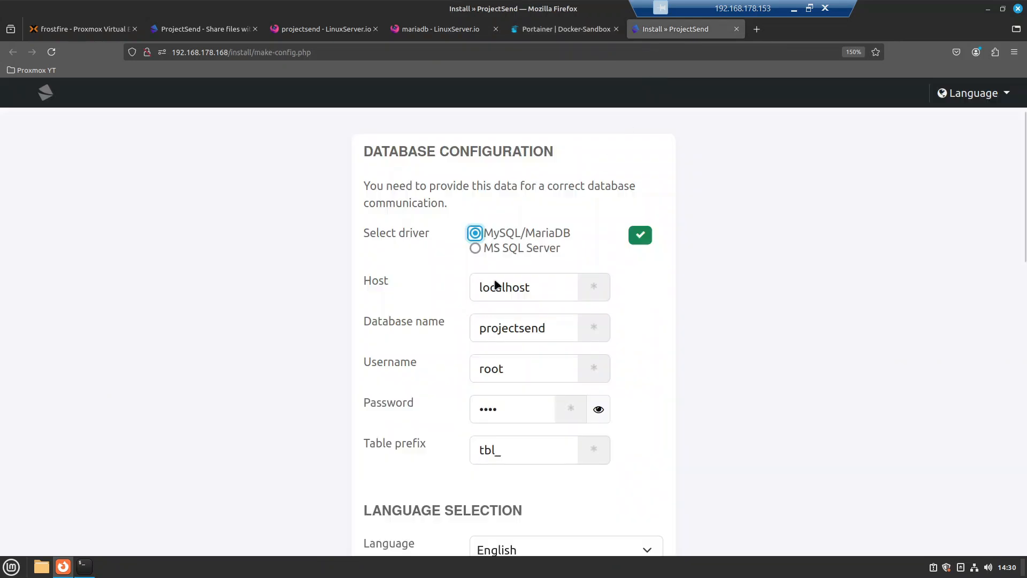
pyautogui.doubleClick(533, 284)
pyautogui.write('mariadb')
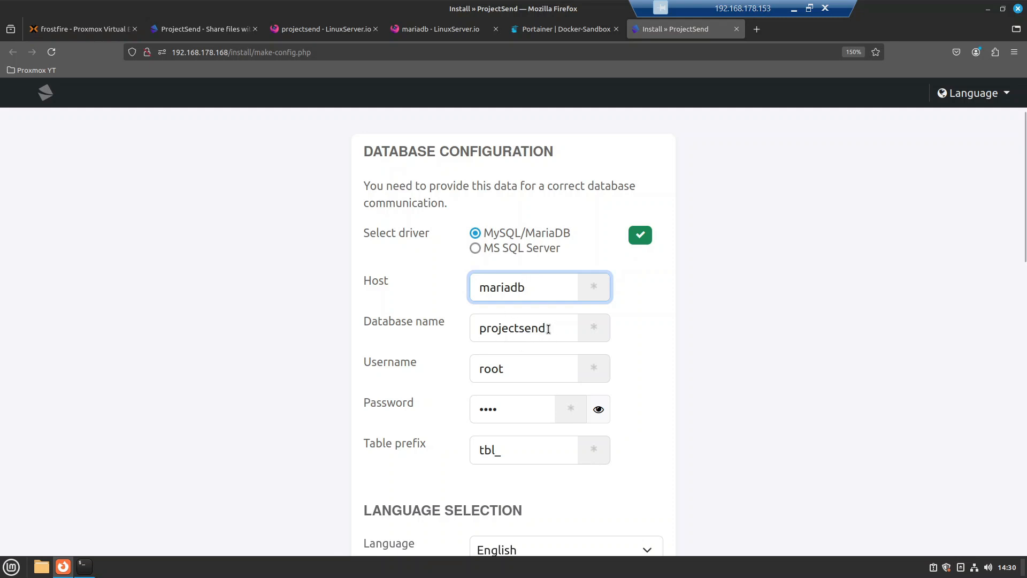
pyautogui.doubleClick(513, 370)
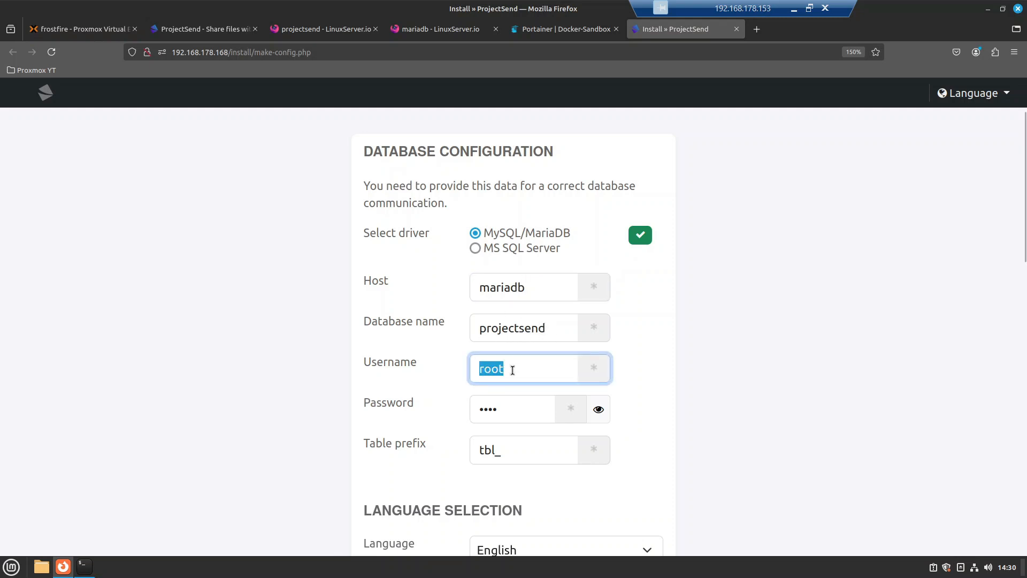
pyautogui.write('user')
pyautogui.click(629, 392)
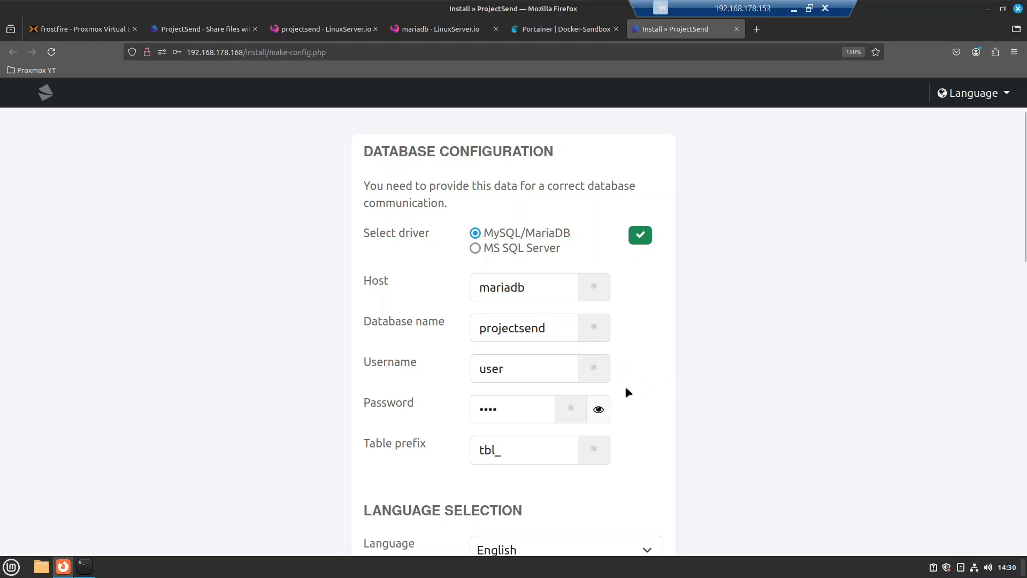
pyautogui.click(502, 413)
pyautogui.press('BackSpace')
pyautogui.press('BackSpace')
pyautogui.press('BackSpace')
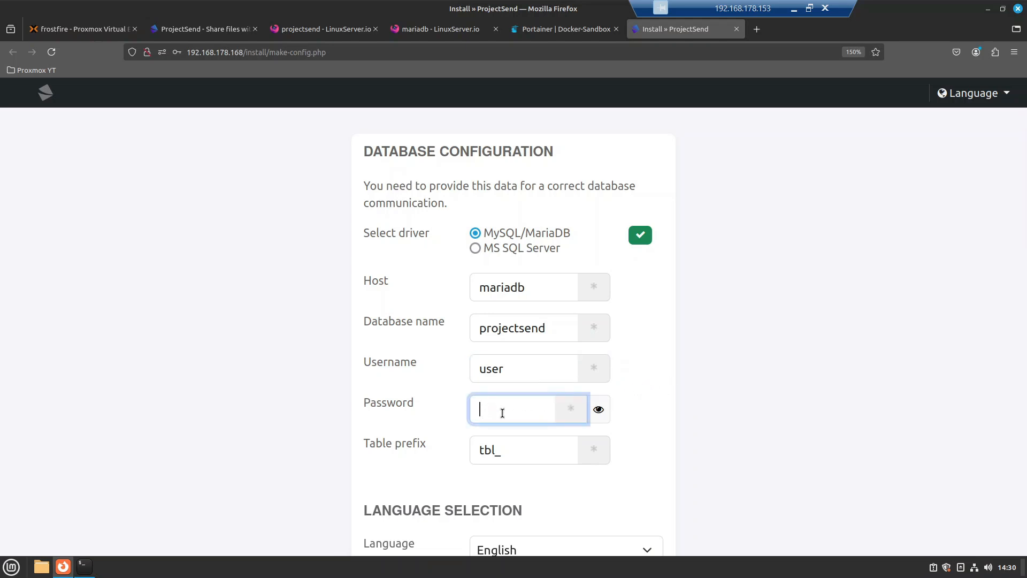
pyautogui.write('•••••')
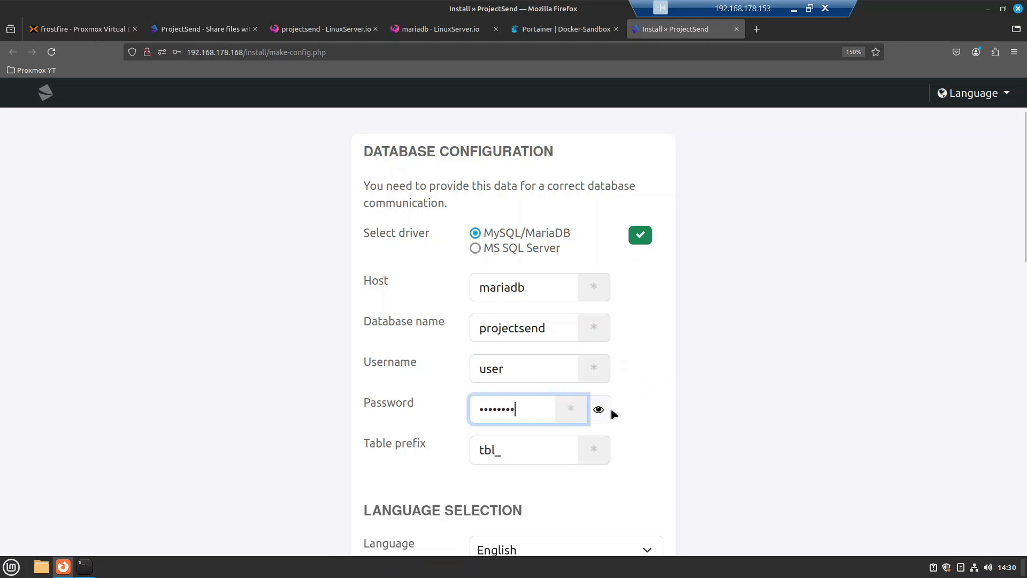
pyautogui.click(648, 396)
# Step: Review the 2048 MB upload size and run the database connection check
pyautogui.scroll(-3, 606, 382)
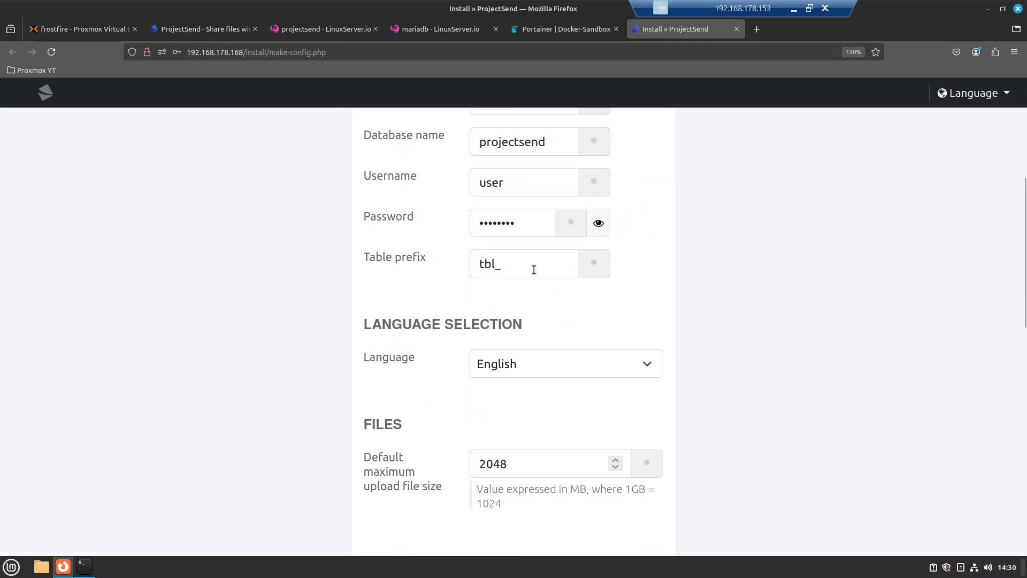
pyautogui.scroll(-3, 516, 300)
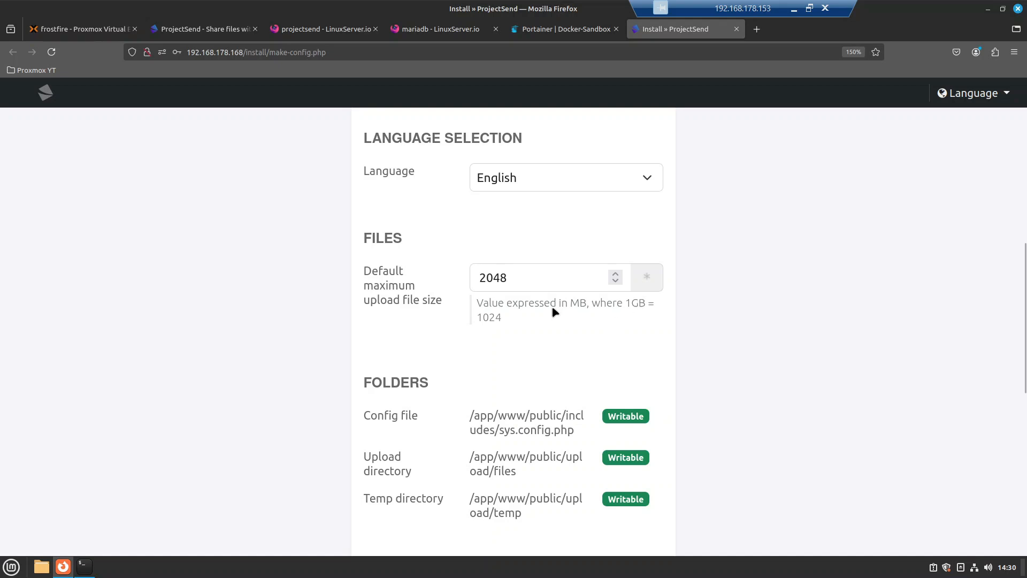
pyautogui.click(512, 283)
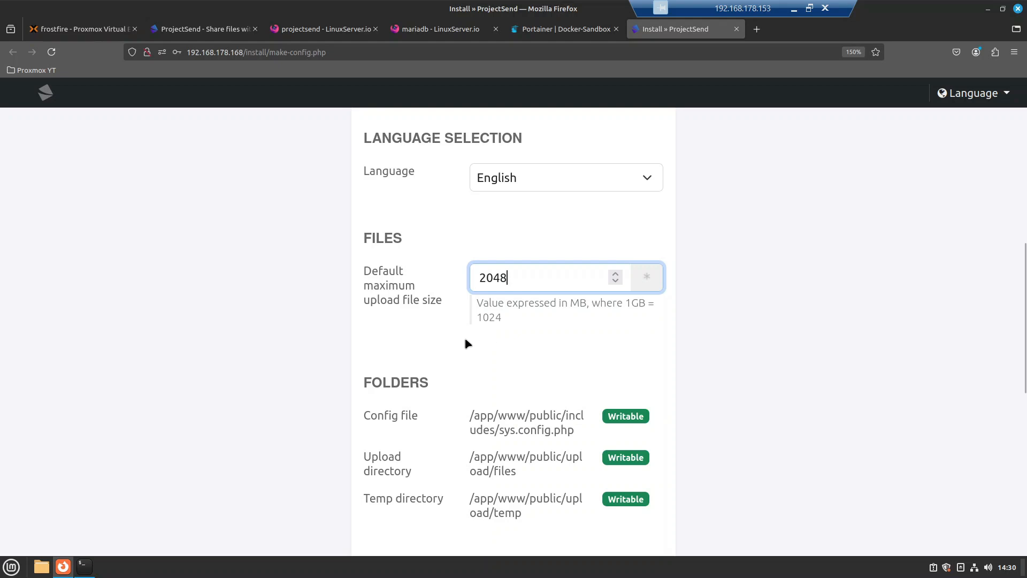
pyautogui.scroll(-3, 464, 343)
pyautogui.scroll(-1, 463, 332)
pyautogui.scroll(1, 435, 205)
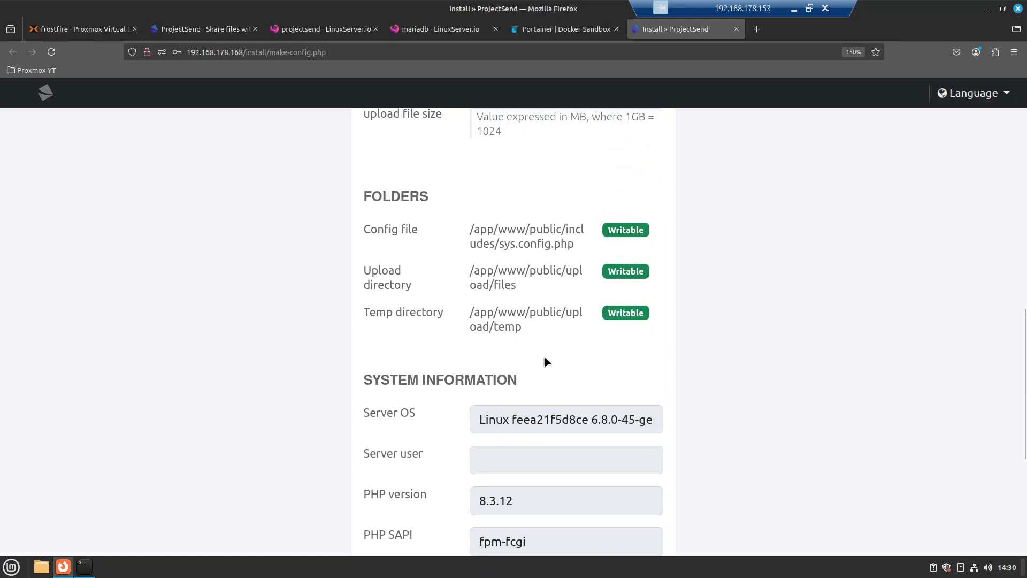
pyautogui.scroll(-5, 458, 311)
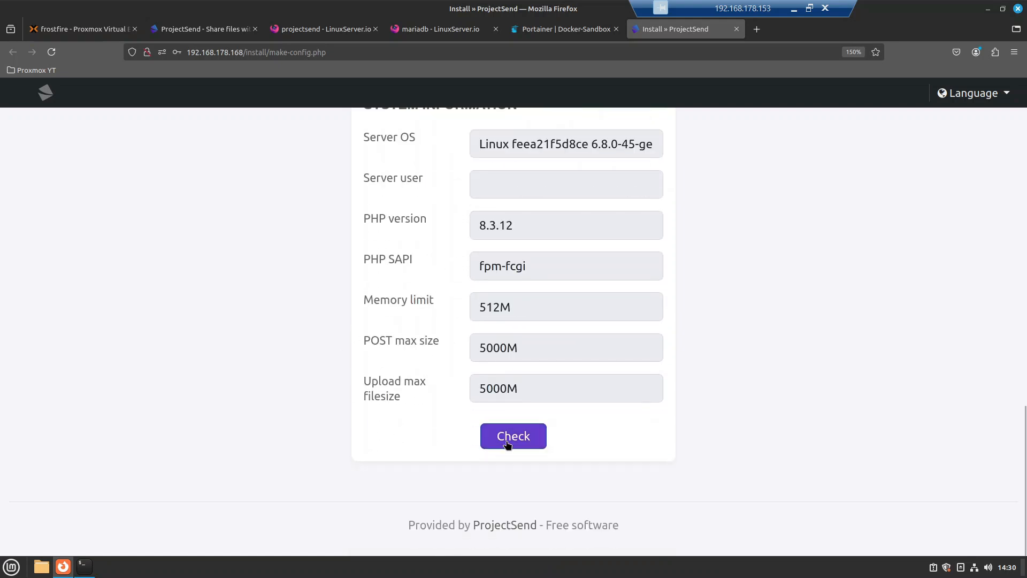
pyautogui.click(506, 436)
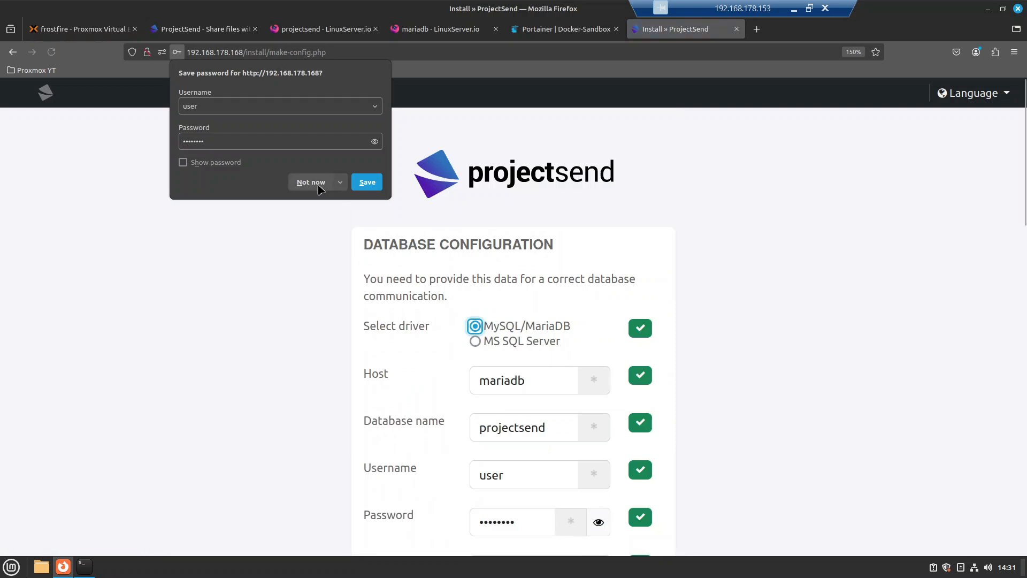
# Step: Change the database username to user123 and rerun the connection check to see it fail
pyautogui.click(313, 184)
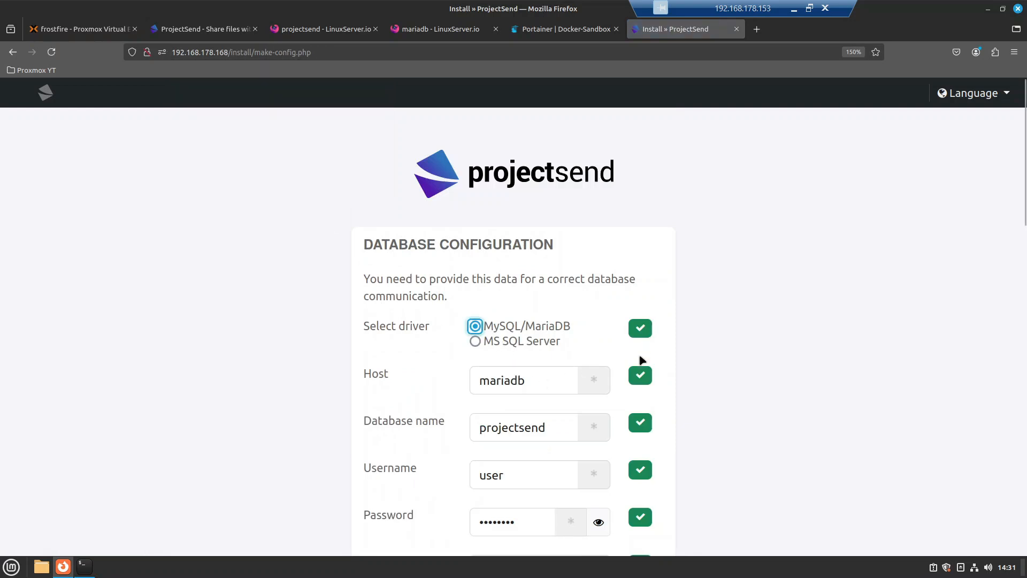
pyautogui.scroll(-3, 640, 457)
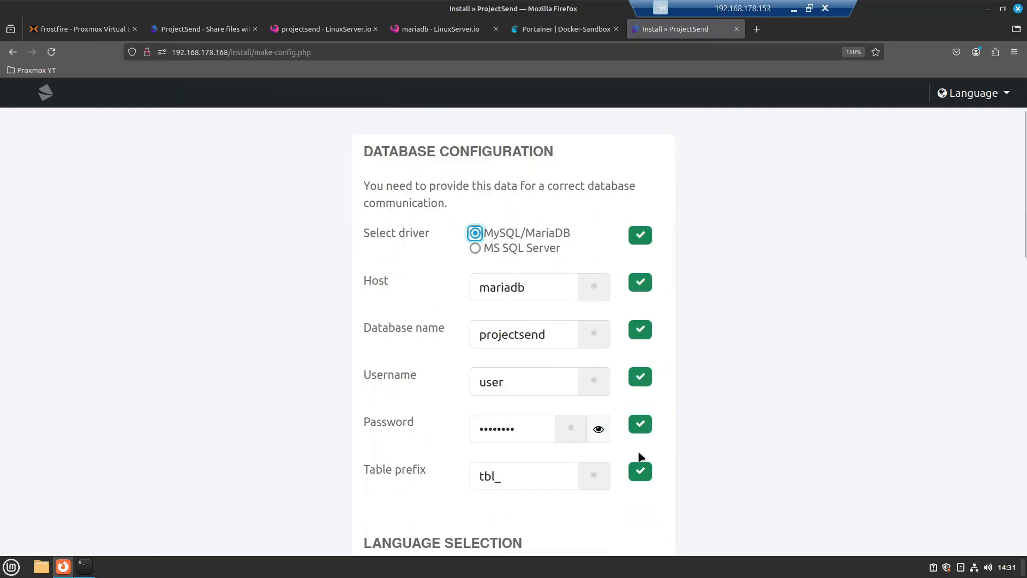
pyautogui.click(513, 382)
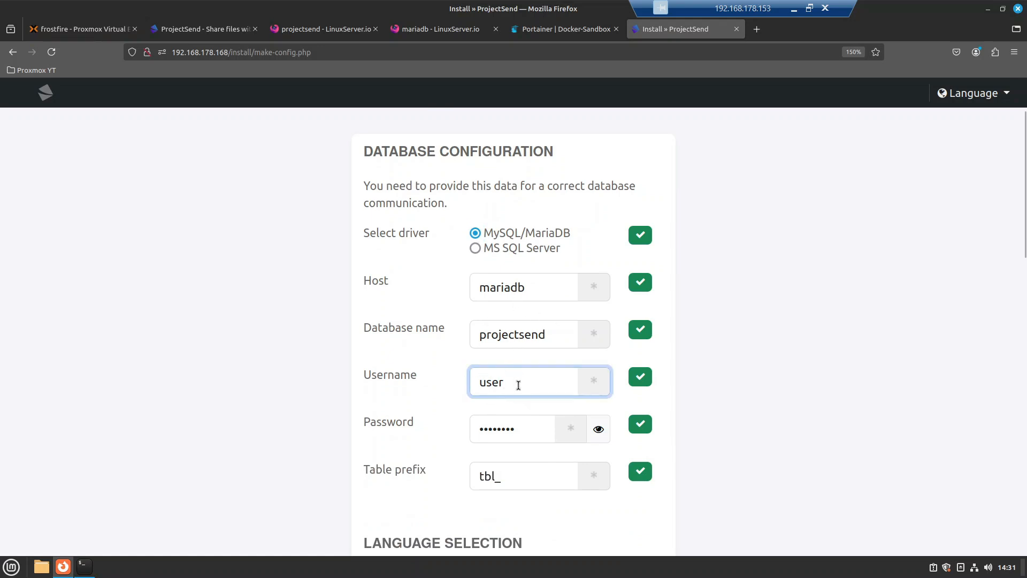
pyautogui.write('123')
pyautogui.click(743, 399)
pyautogui.scroll(-5, 700, 392)
pyautogui.scroll(-5, 701, 392)
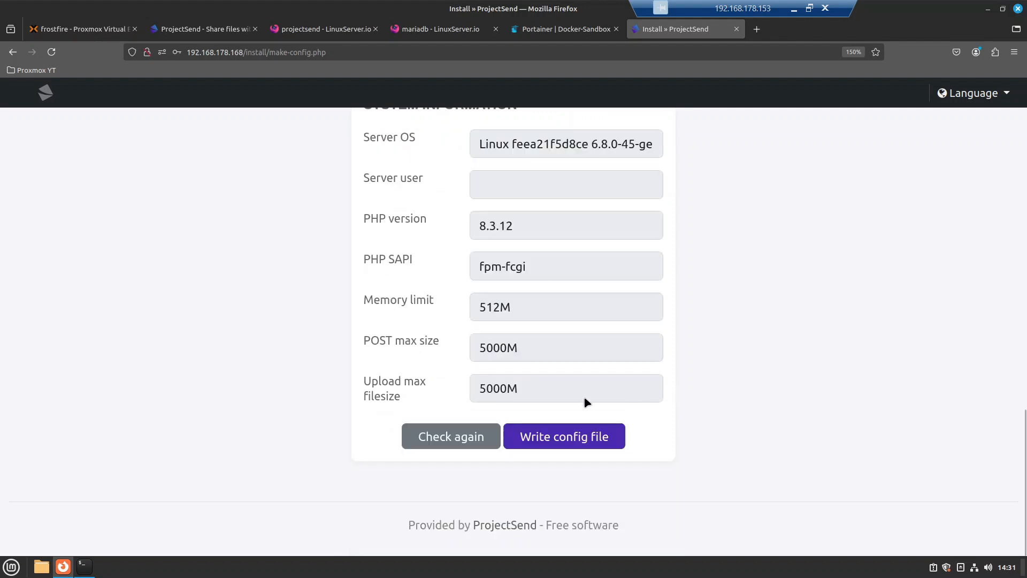
pyautogui.click(453, 438)
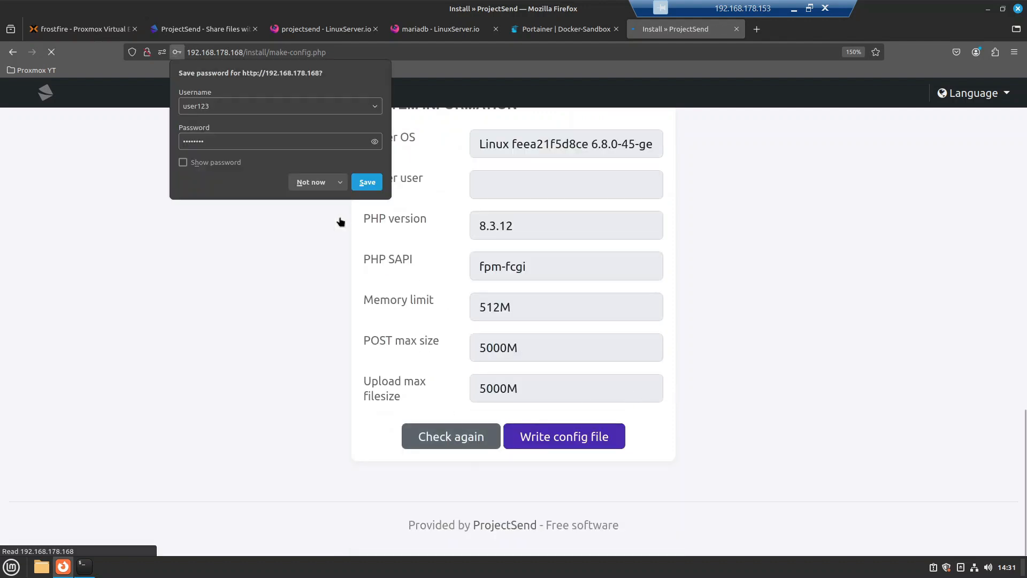
pyautogui.click(309, 188)
pyautogui.scroll(-3, 640, 374)
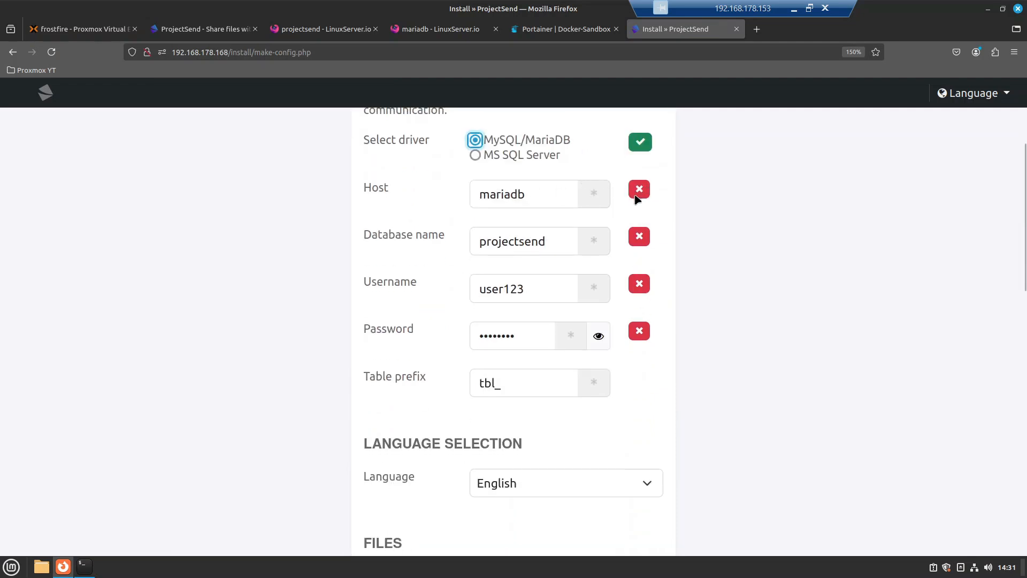
# Step: Restore the username to user and compare it with compose lines 24–27
pyautogui.click(539, 197)
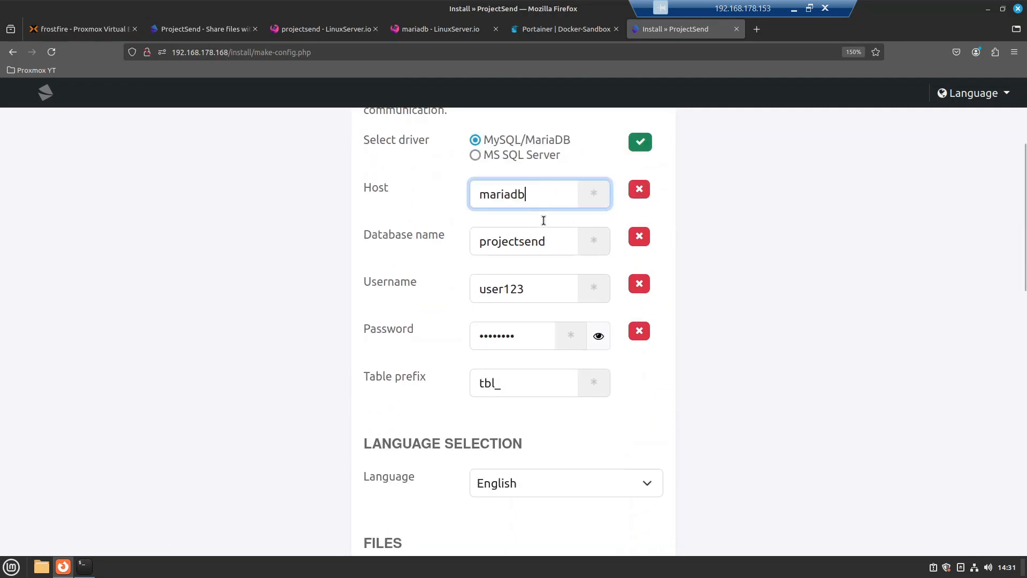
pyautogui.click(547, 241)
pyautogui.click(538, 300)
pyautogui.click(518, 338)
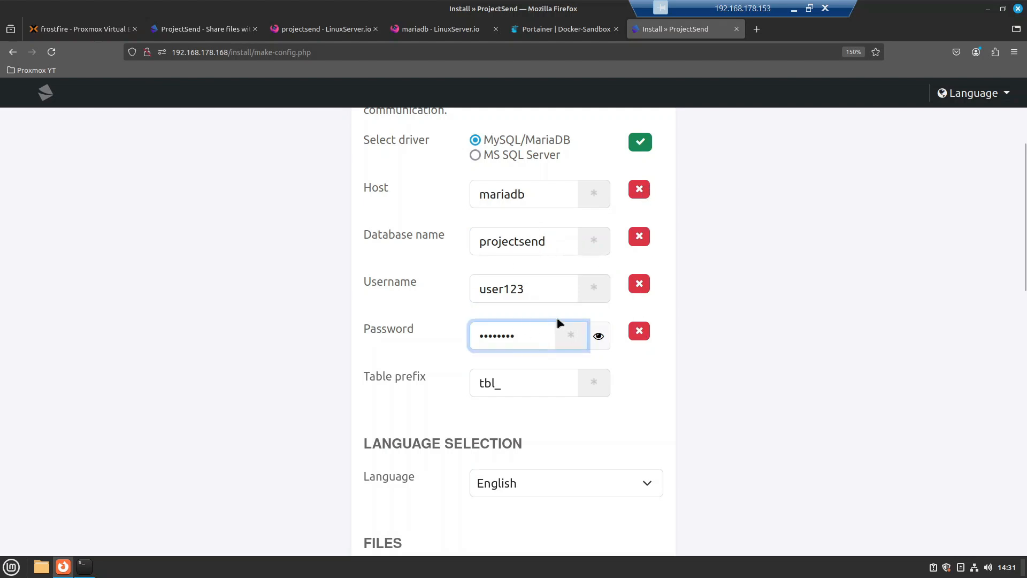
pyautogui.click(536, 288)
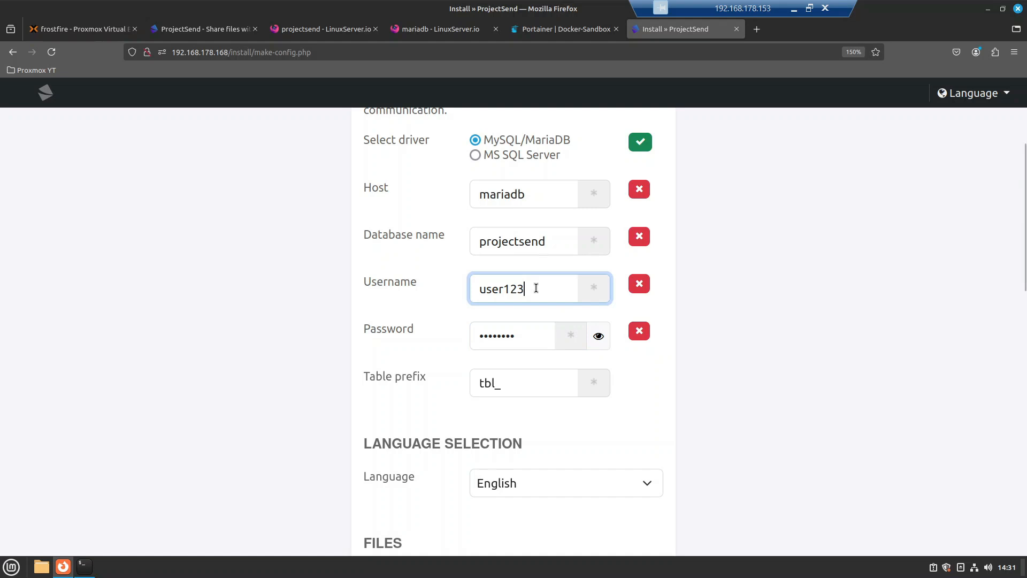
pyautogui.press('BackSpace')
pyautogui.press('BackSpace')
pyautogui.press('BackSpace')
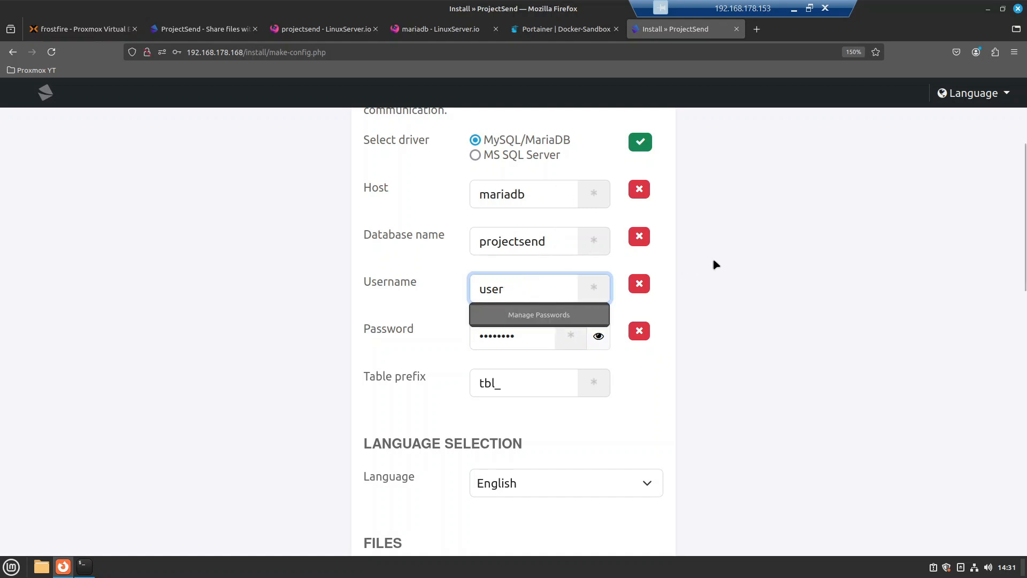
pyautogui.click(716, 264)
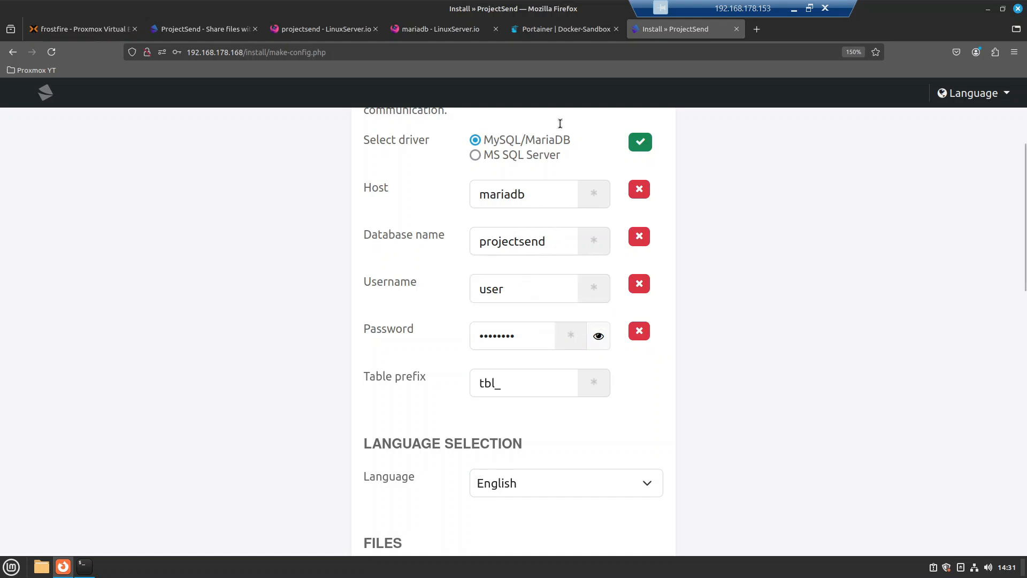
pyautogui.click(566, 33)
pyautogui.scroll(-2, 561, 380)
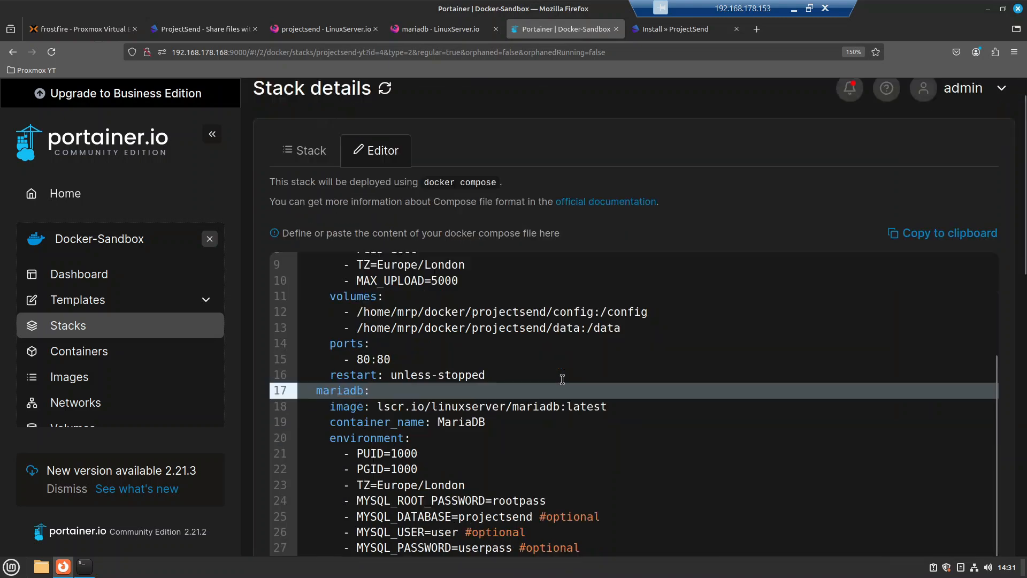
pyautogui.moveTo(573, 500); pyautogui.dragTo(330, 447)
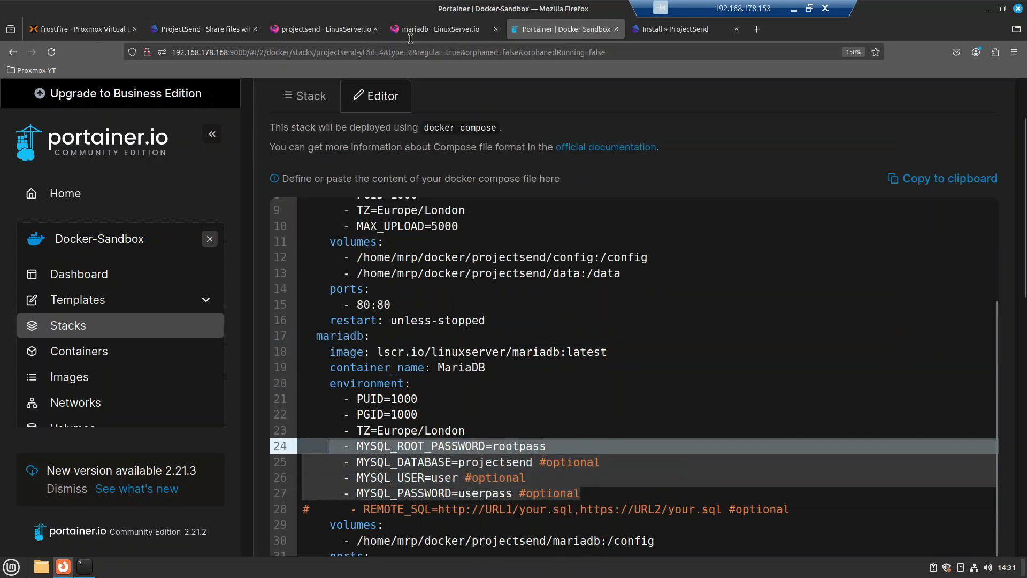
pyautogui.click(678, 30)
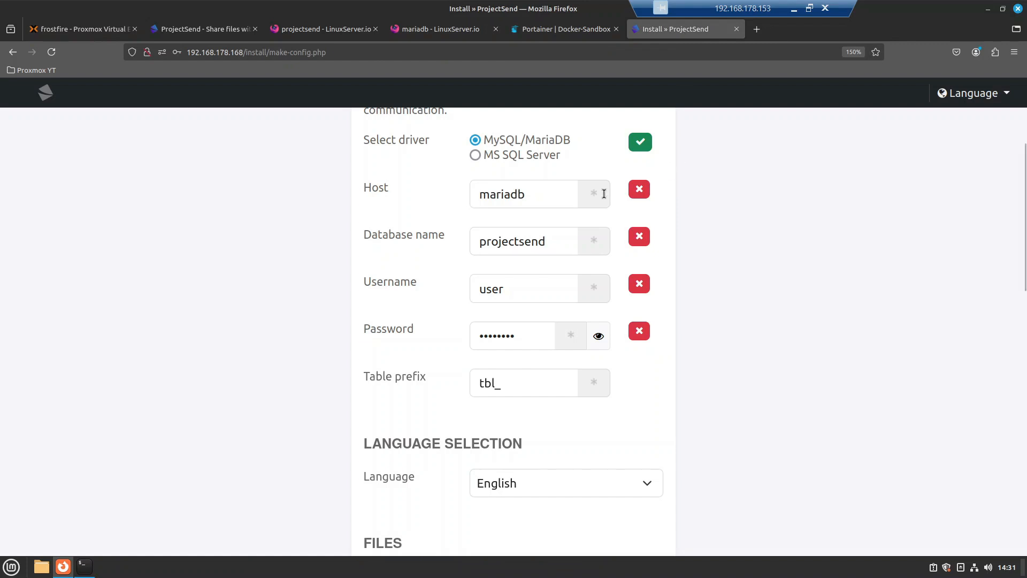
# Step: Re-run the database check with the corrected credentials and write the config file
pyautogui.scroll(-1, 718, 336)
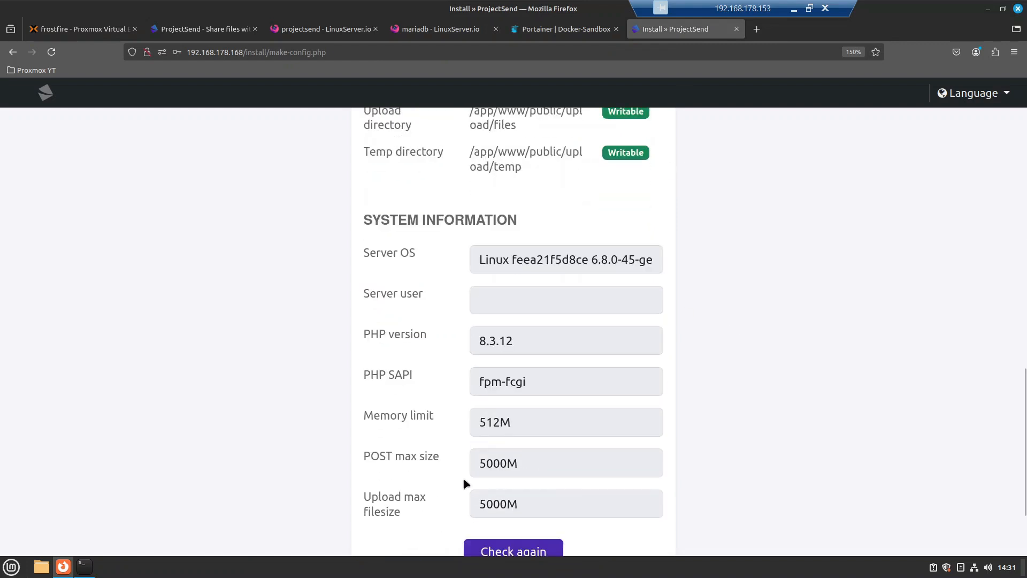
pyautogui.scroll(-3, 465, 481)
pyautogui.click(495, 440)
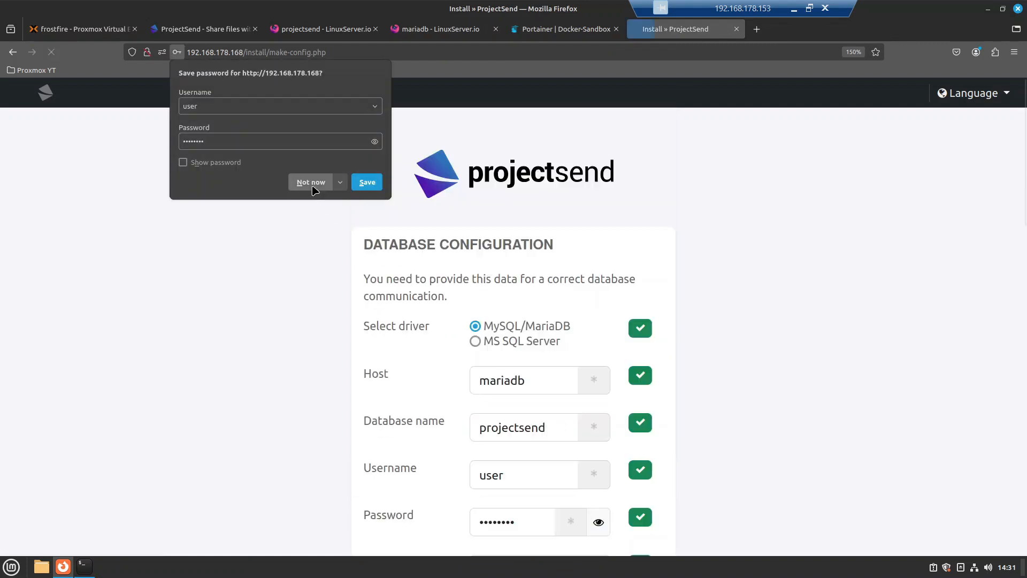
pyautogui.click(312, 184)
pyautogui.scroll(-3, 636, 321)
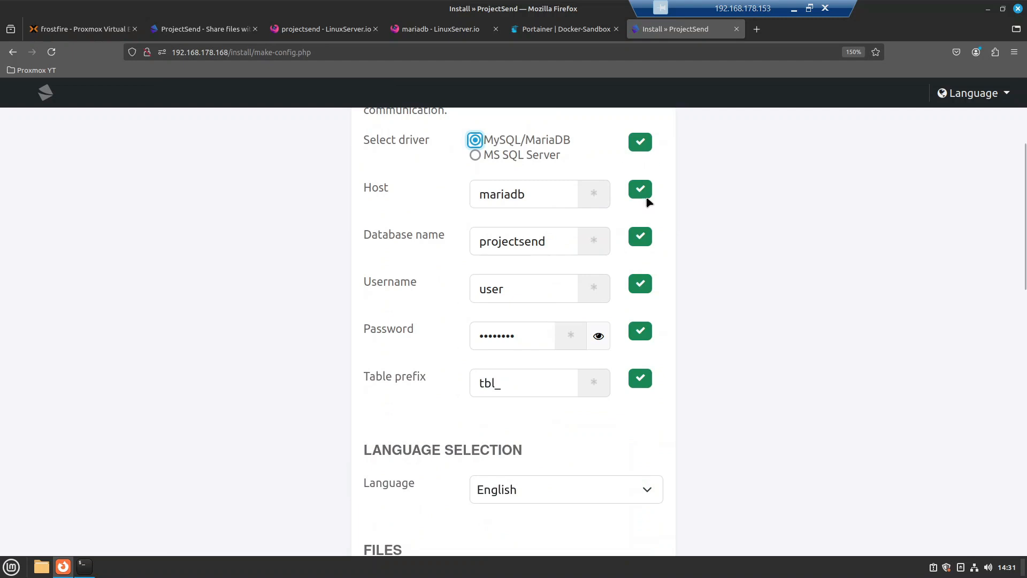
pyautogui.scroll(-10, 551, 396)
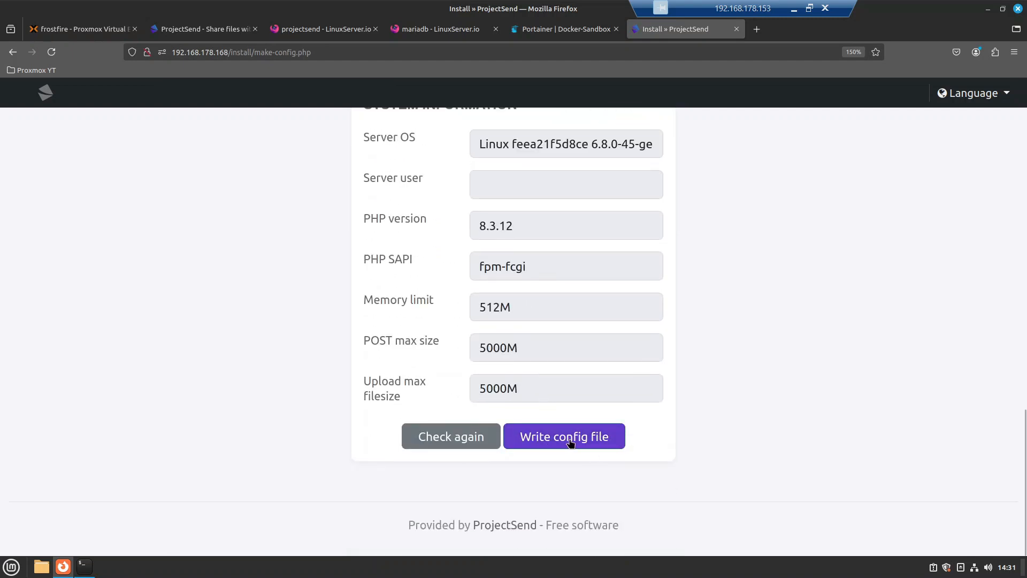
pyautogui.click(570, 437)
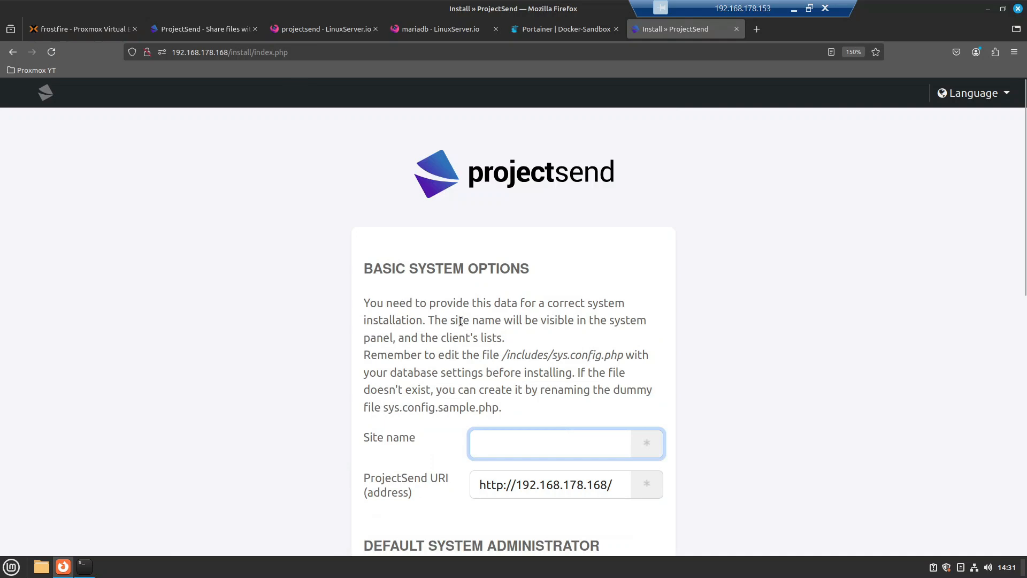
# Step: Enter TheMRPVault as the site name on the install form
pyautogui.scroll(-3, 460, 321)
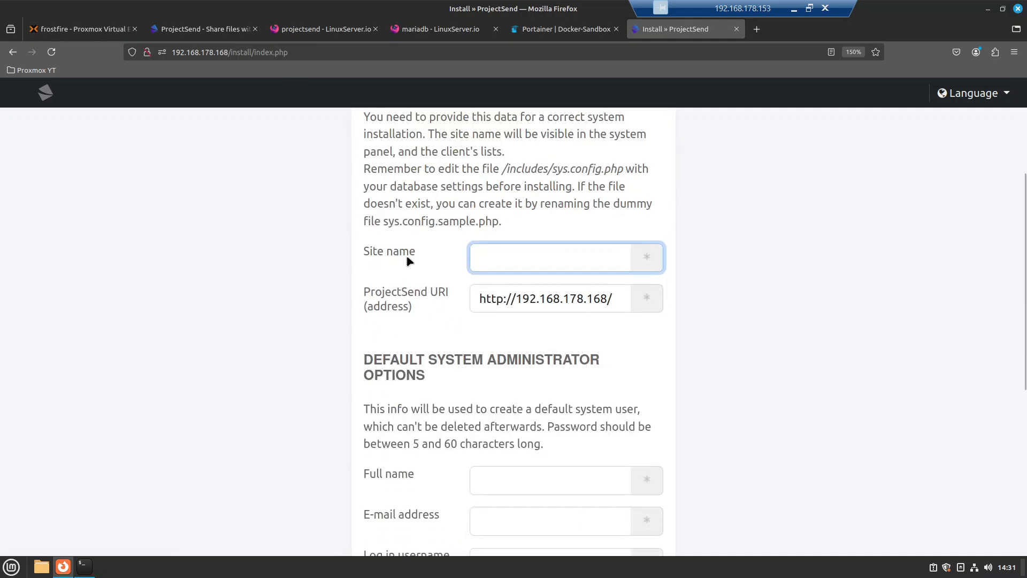
pyautogui.scroll(2, 409, 260)
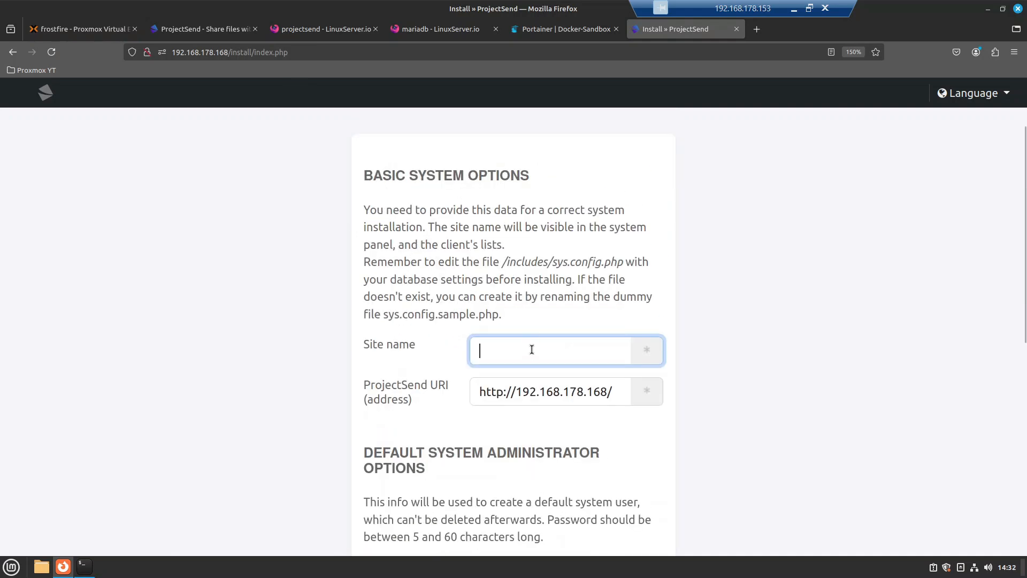
pyautogui.write('TheMRP')
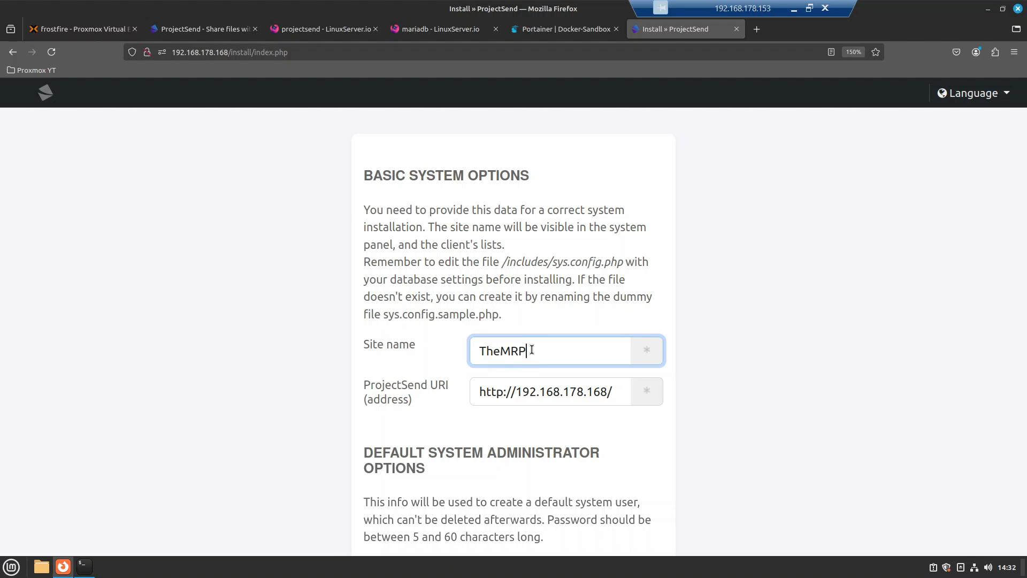
pyautogui.write('Vault')
pyautogui.scroll(-5, 428, 289)
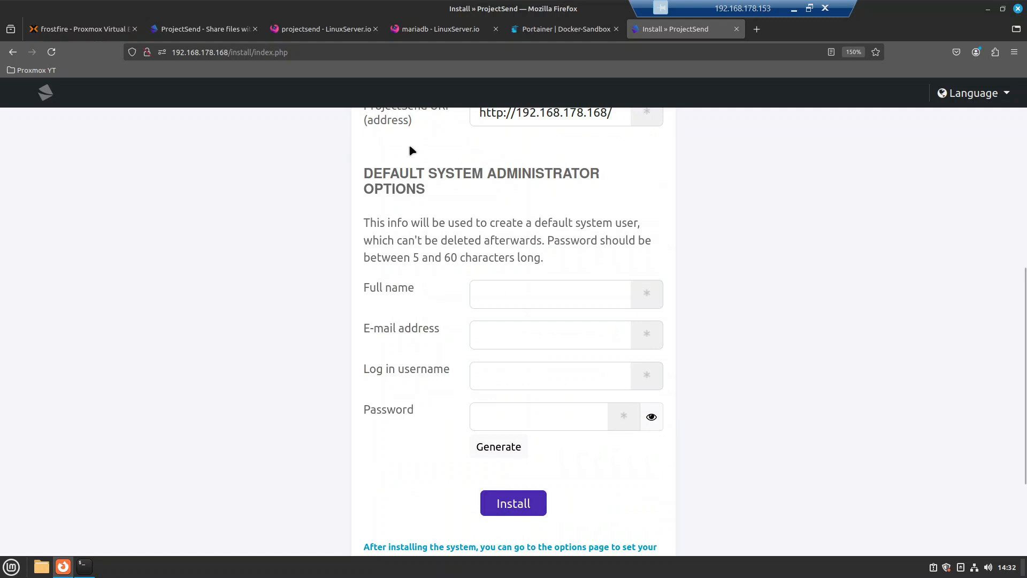
# Step: Fill in the administrator's full name, e-mail and a login username of at least five characters
pyautogui.click(495, 291)
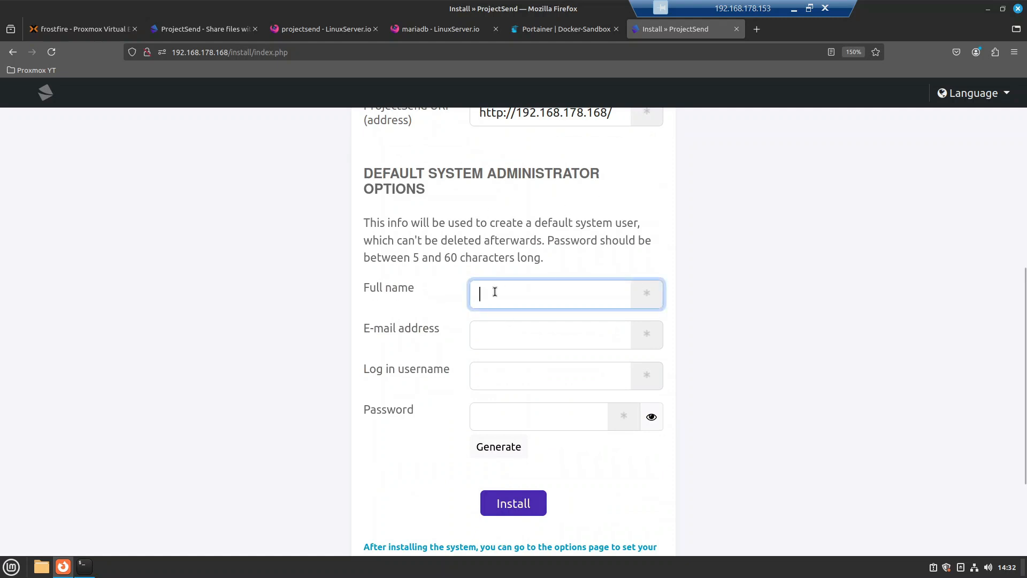
pyautogui.write('The Mrp')
pyautogui.press('Tab')
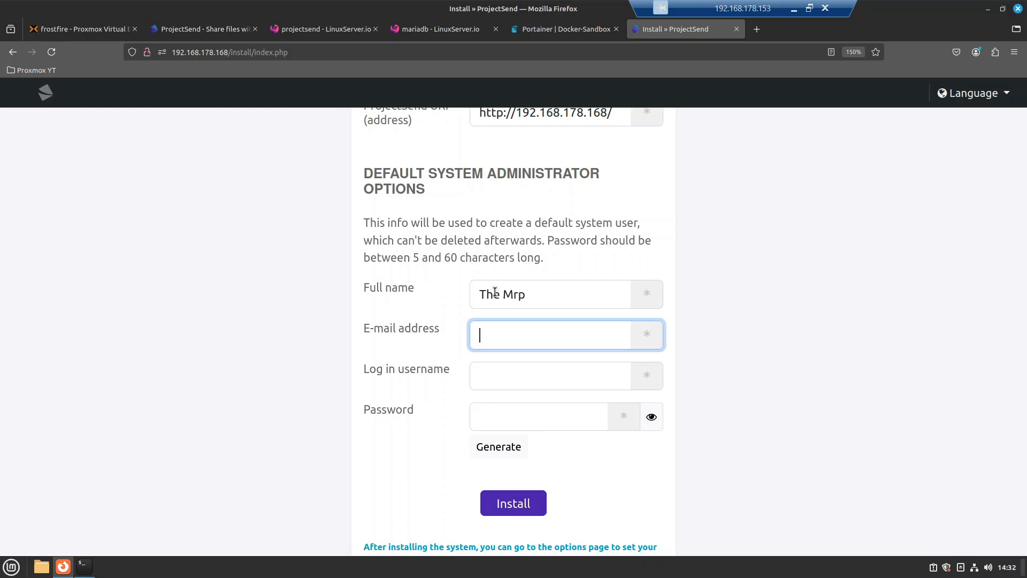
pyautogui.write('a')
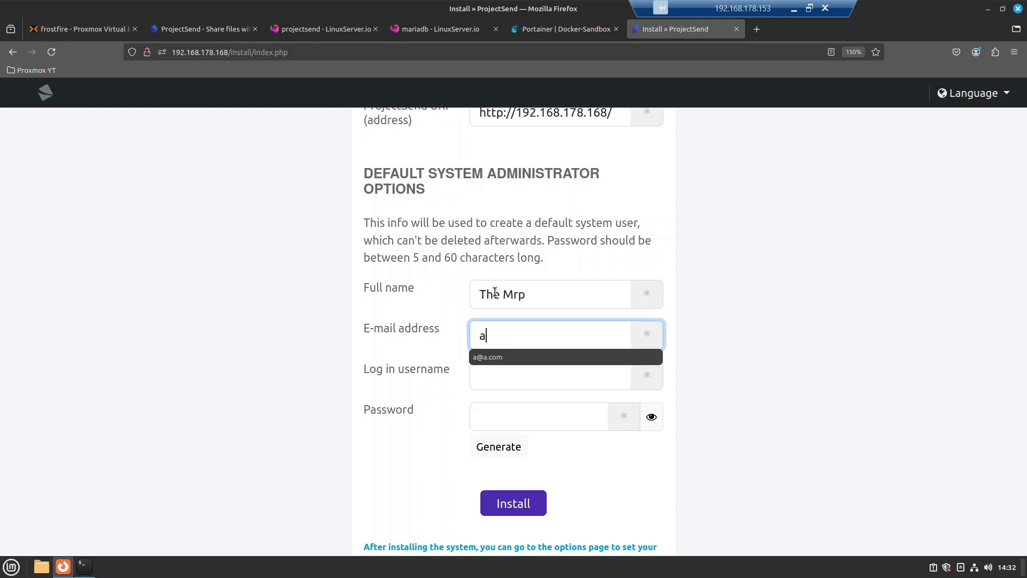
pyautogui.write('@a.com')
pyautogui.click(516, 376)
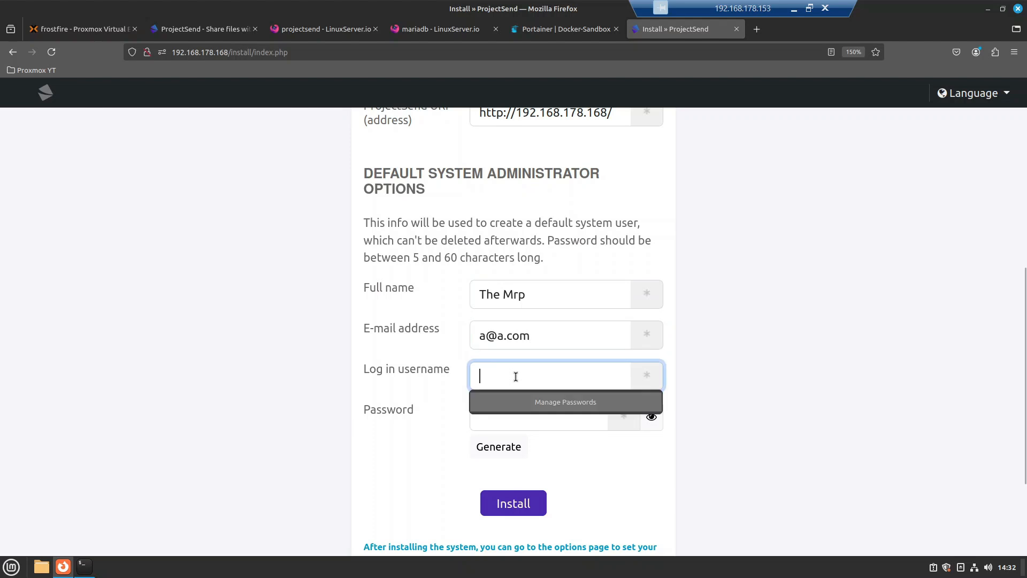
pyautogui.write('mrp')
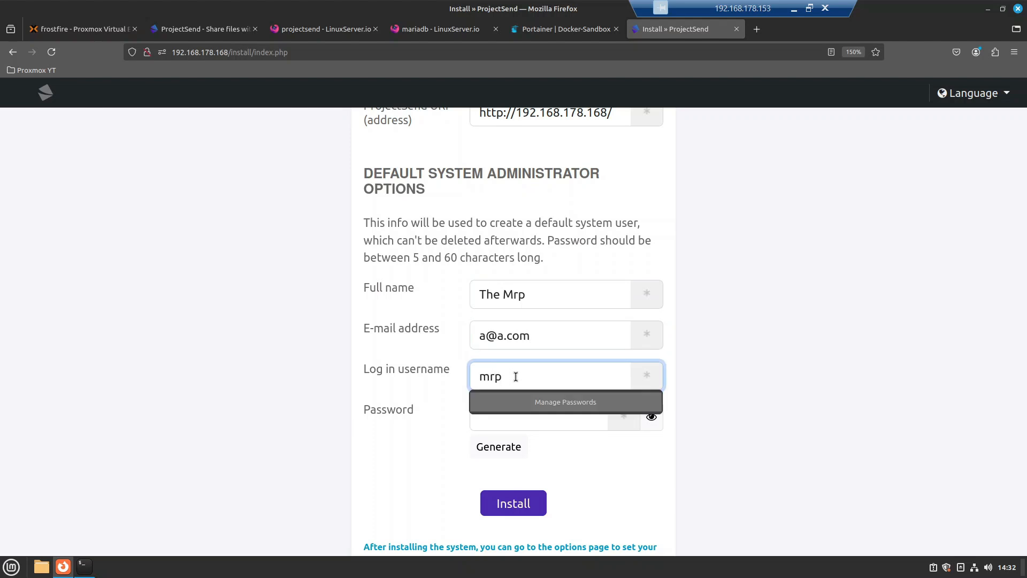
pyautogui.click(512, 439)
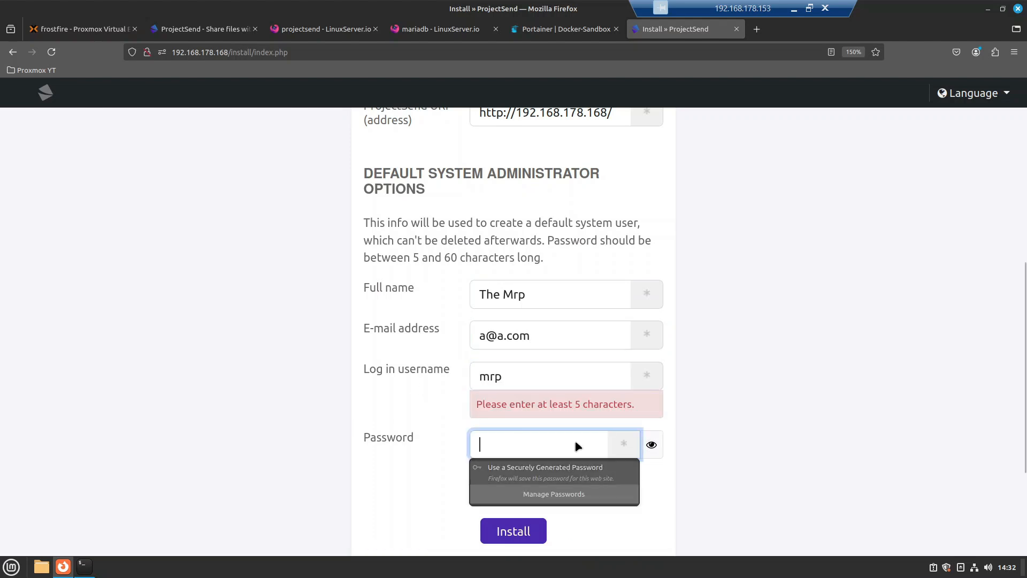
pyautogui.click(525, 374)
pyautogui.press('Home')
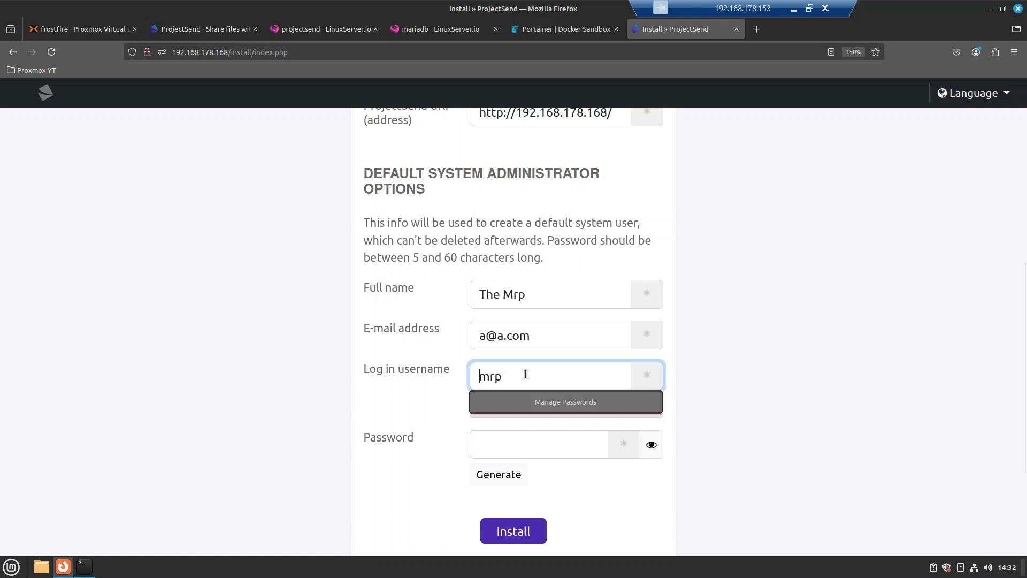
pyautogui.write('the')
pyautogui.click(582, 448)
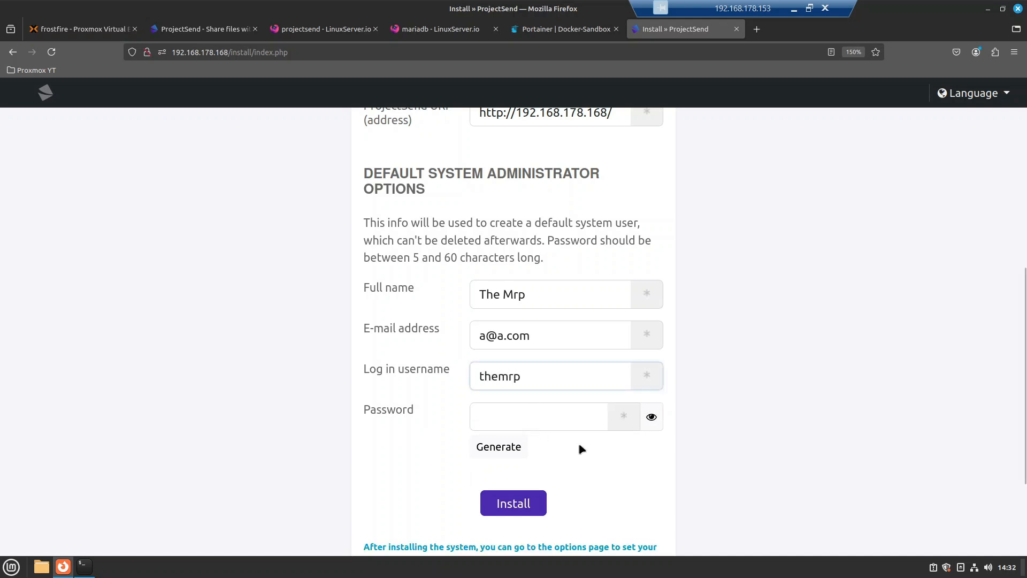
# Step: Set the administrator password, verify it with the eye icon, and submit the installation
pyautogui.click(546, 414)
pyautogui.write('•••••••••')
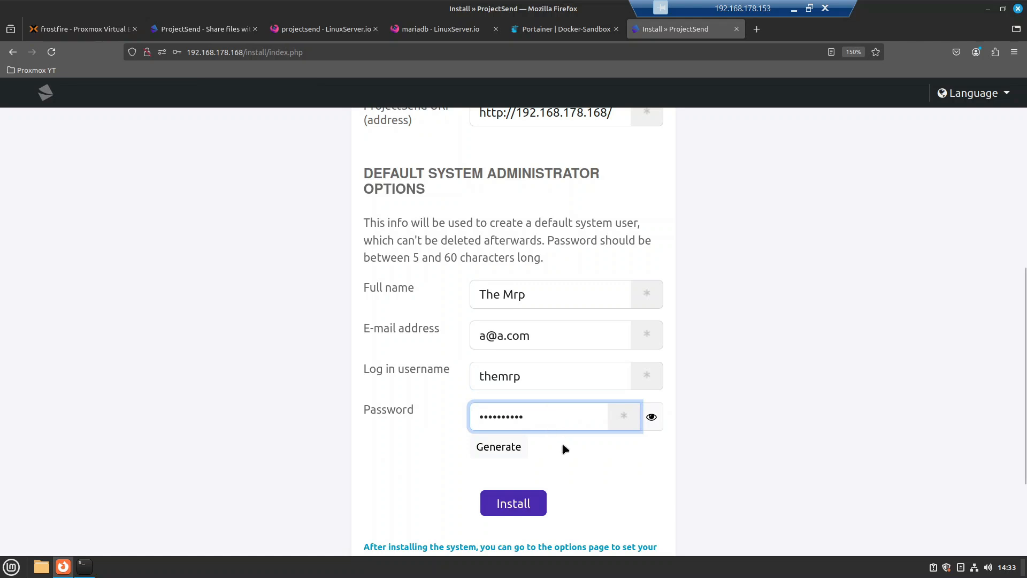
pyautogui.hotkey('ctrl', 'a')
pyautogui.write('••••••')
pyautogui.click(657, 418)
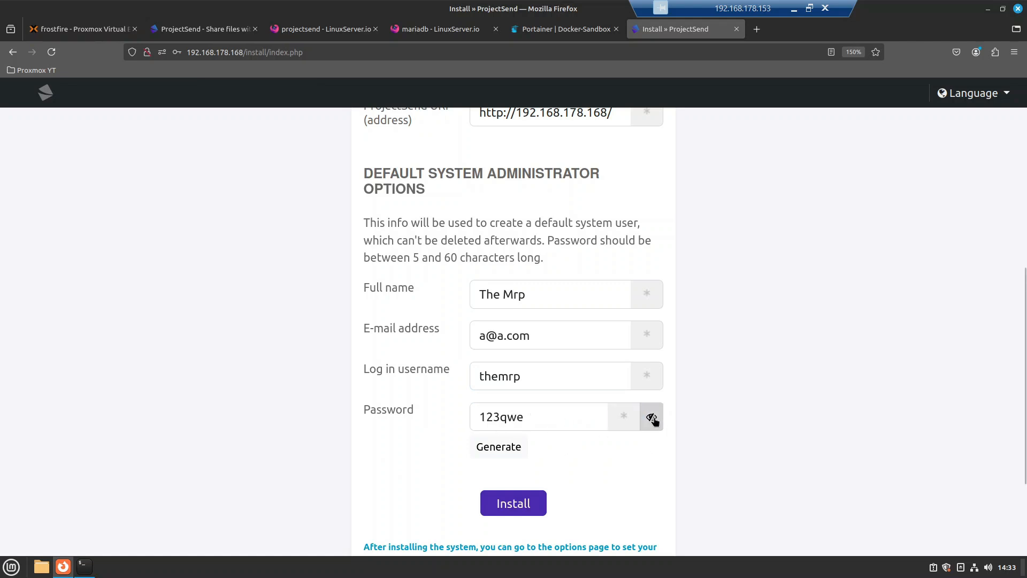
pyautogui.click(653, 418)
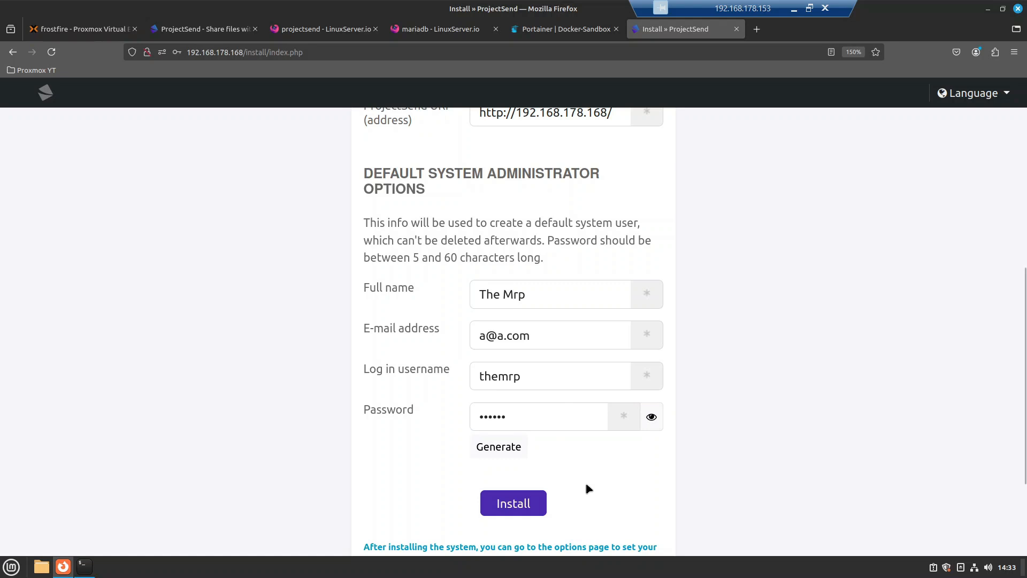
pyautogui.scroll(-3, 589, 489)
pyautogui.click(517, 369)
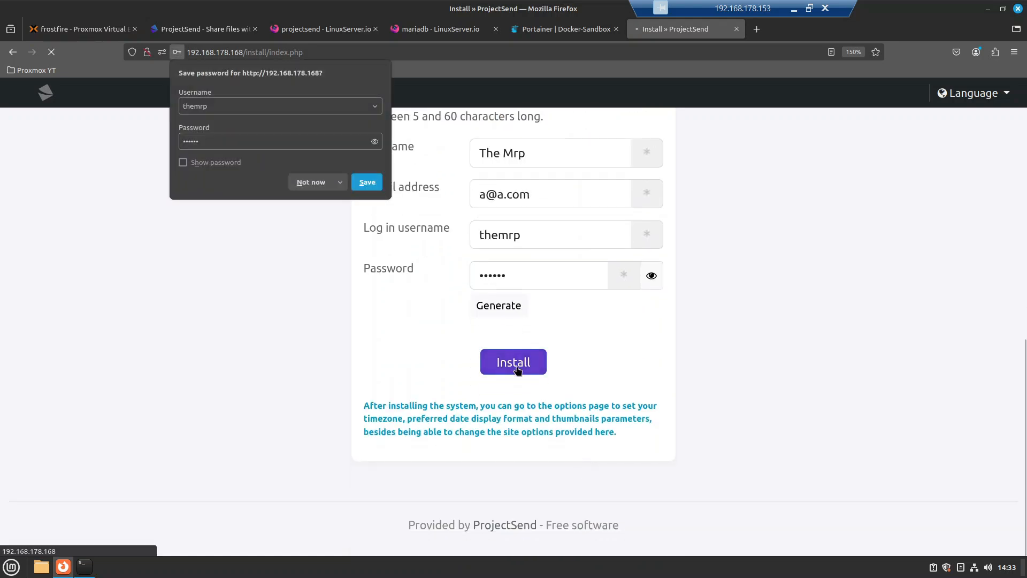
# Step: Log in to ProjectSend with the new administrator username and password
pyautogui.click(311, 183)
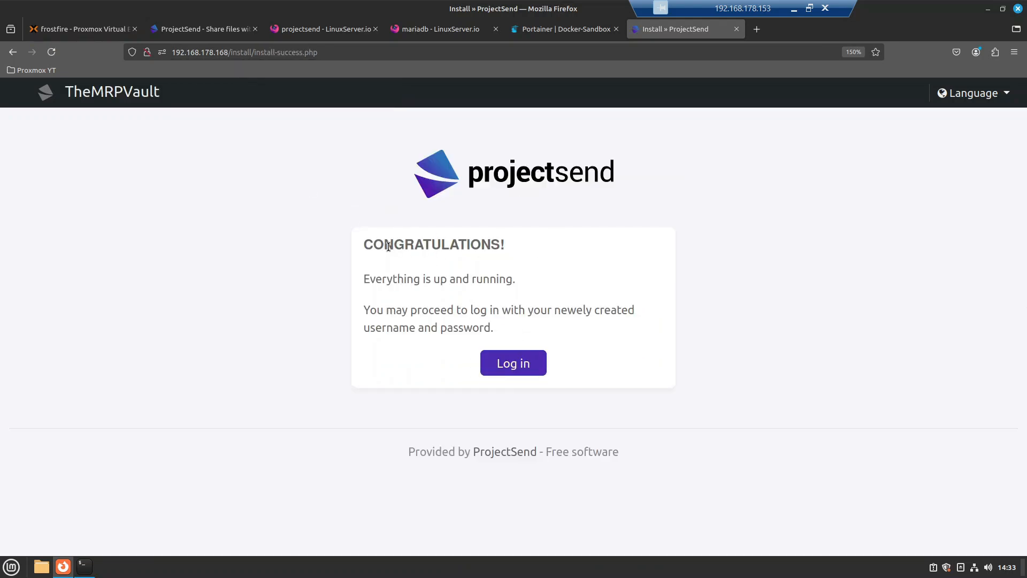
pyautogui.moveTo(388, 246); pyautogui.dragTo(540, 260)
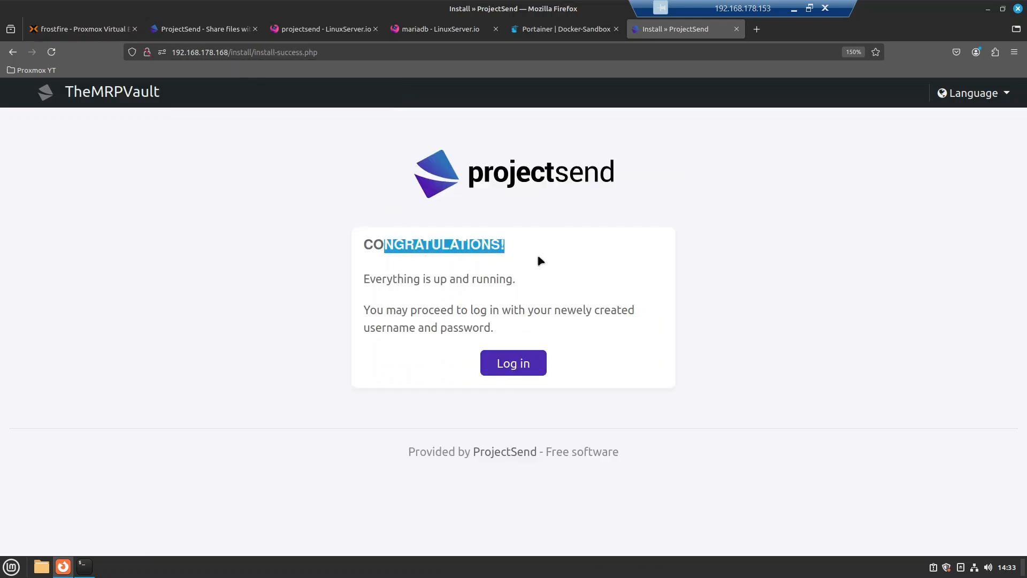
pyautogui.click(512, 364)
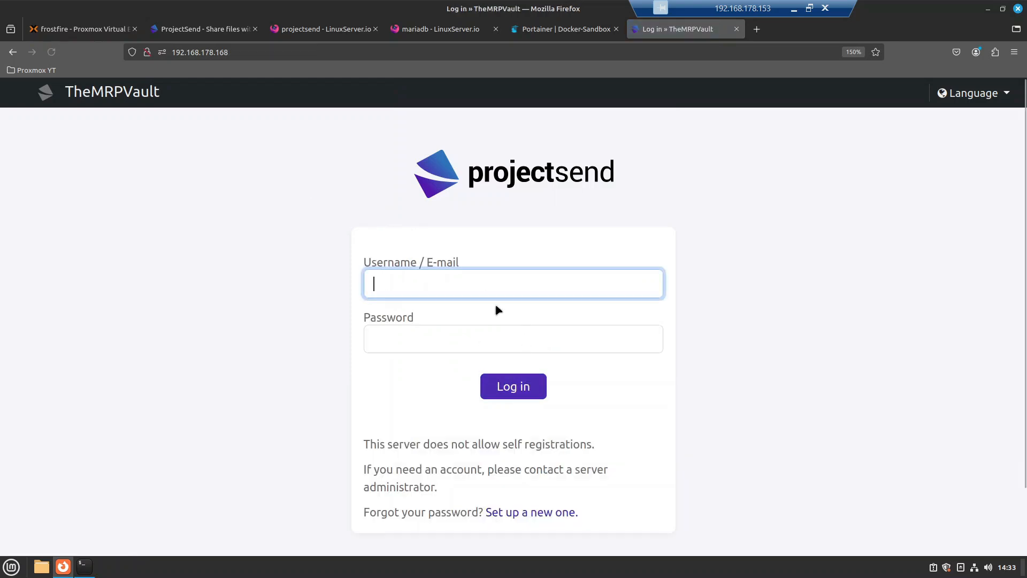
pyautogui.write('themrp')
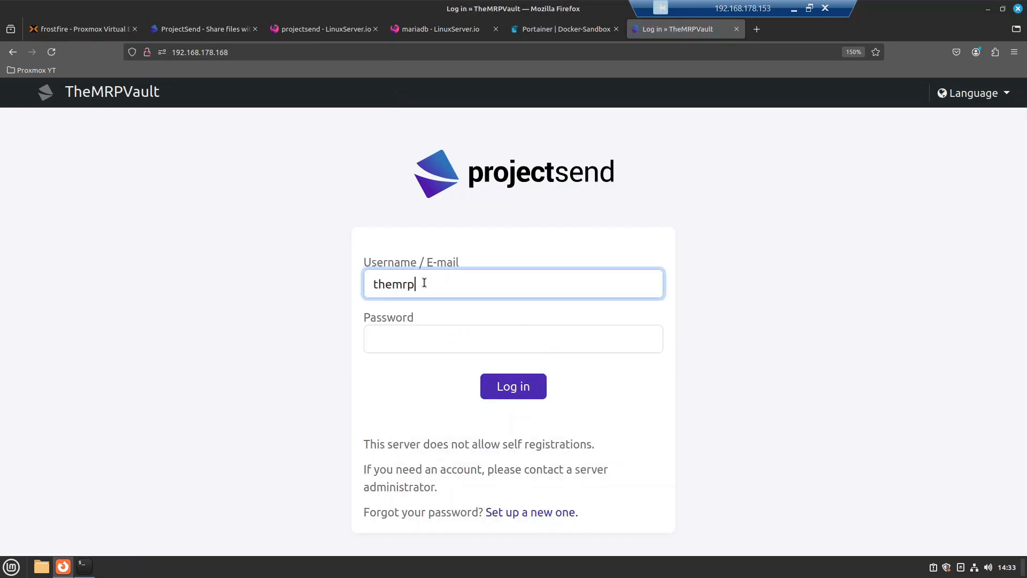
pyautogui.press('Tab')
pyautogui.write('••••••')
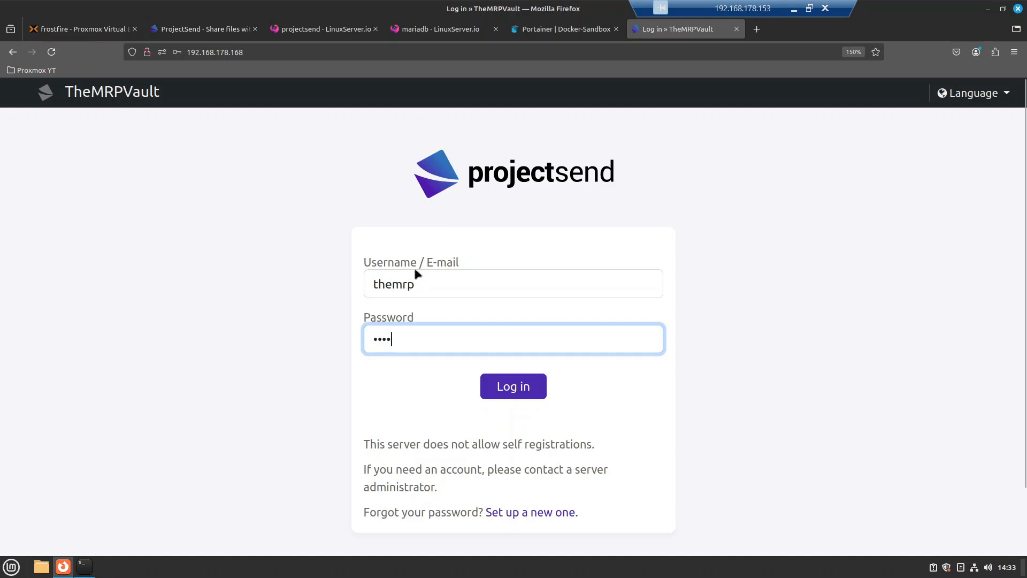
pyautogui.click(510, 391)
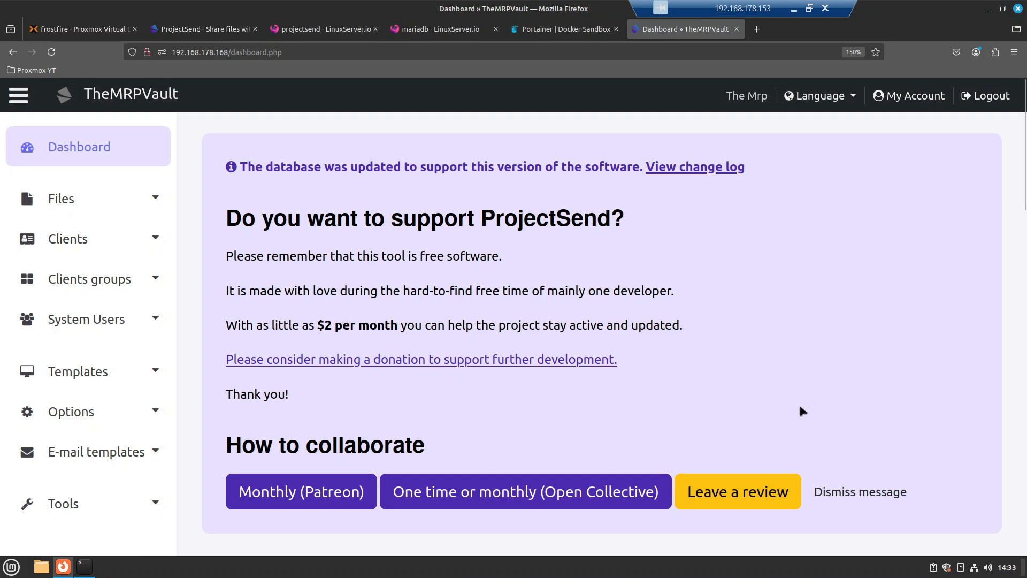
# Step: Dismiss the donation message on the dashboard and expand the Clients menu
pyautogui.click(883, 491)
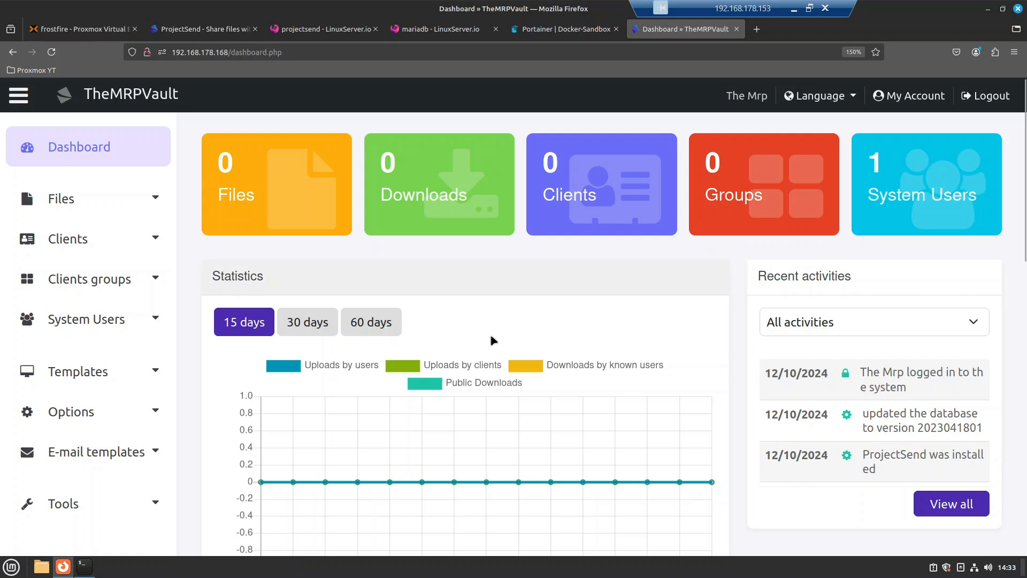
pyautogui.scroll(-10, 493, 340)
pyautogui.scroll(-3, 493, 340)
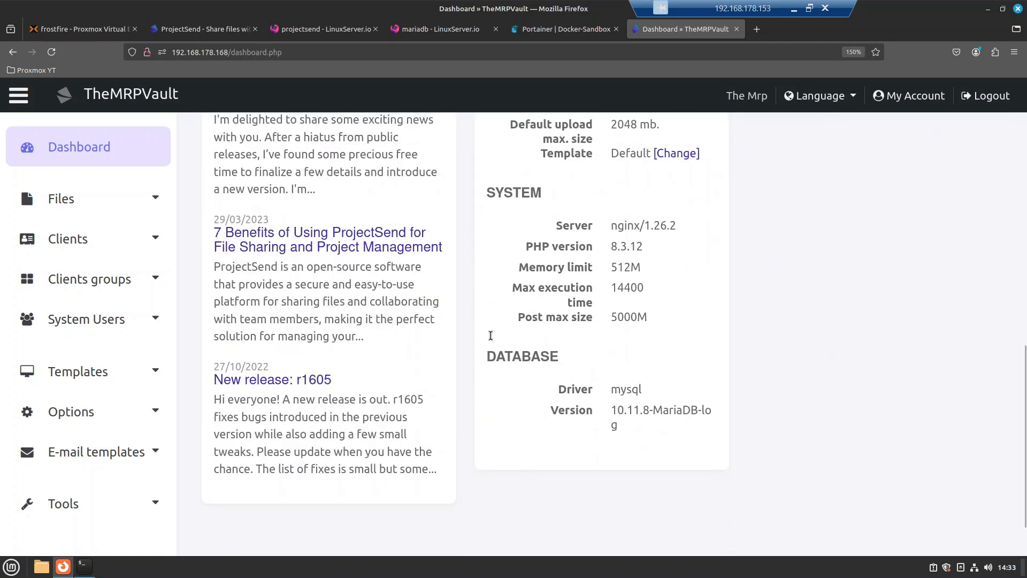
pyautogui.scroll(4, 493, 339)
pyautogui.scroll(9, 492, 339)
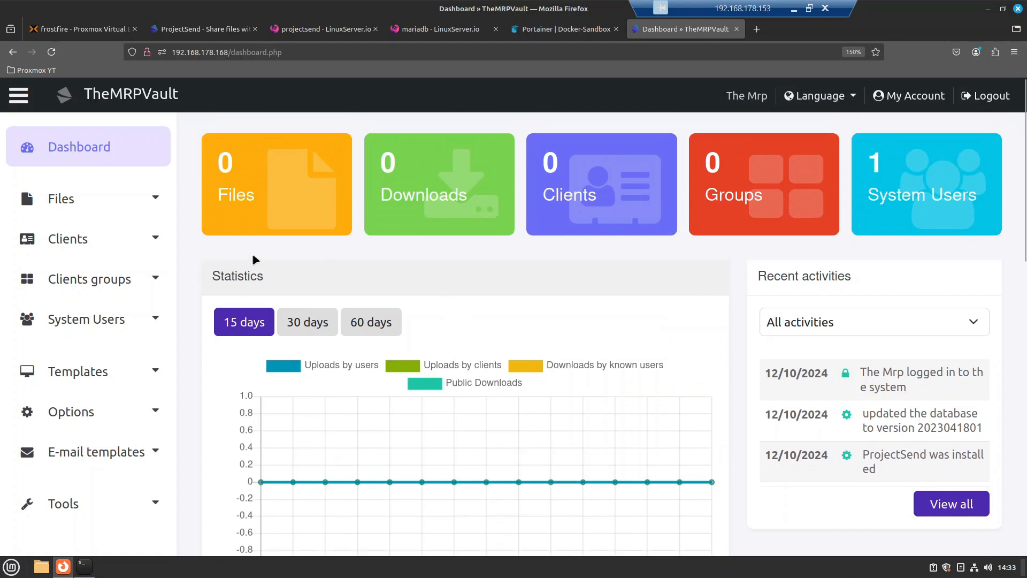
pyautogui.click(82, 242)
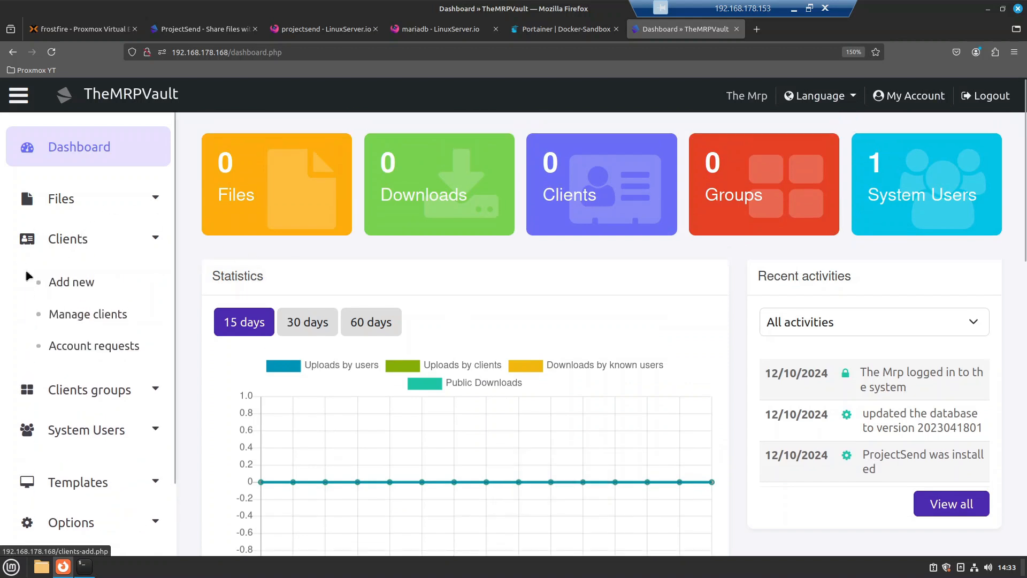
# Step: On Add client, enter testuser as name and login username, plus a password
pyautogui.click(84, 289)
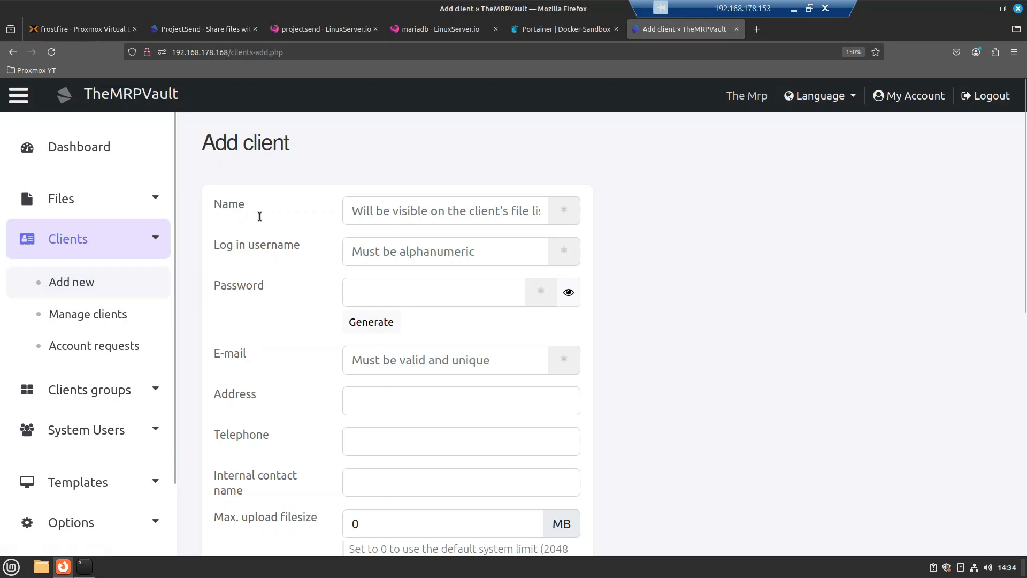
pyautogui.click(375, 213)
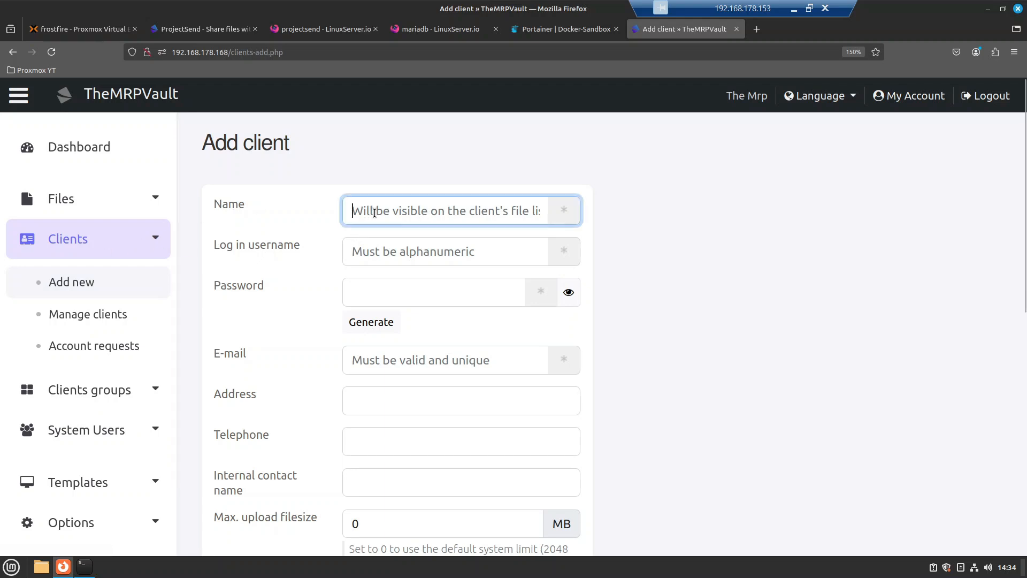
pyautogui.write('testuser')
pyautogui.press('Tab')
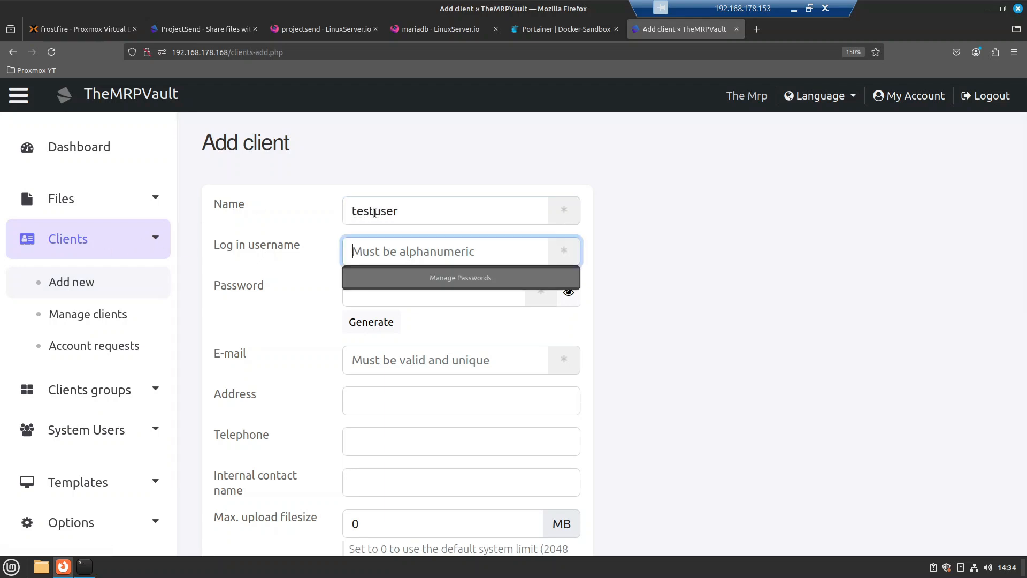
pyautogui.write('testuser')
pyautogui.press('Tab')
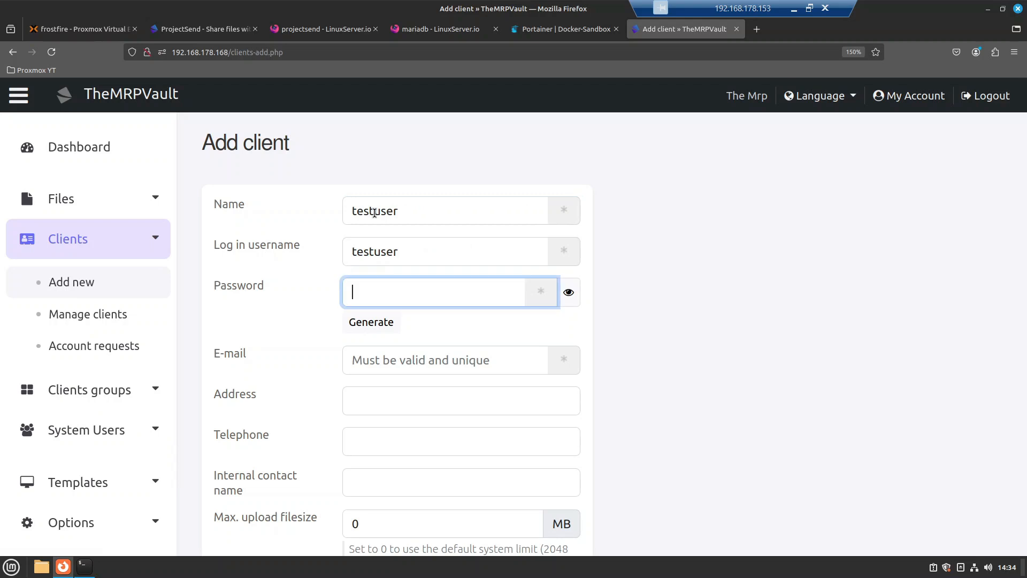
pyautogui.write('••••••')
# Step: Enter the test client's e-mail address
pyautogui.press('Tab')
pyautogui.press('Tab')
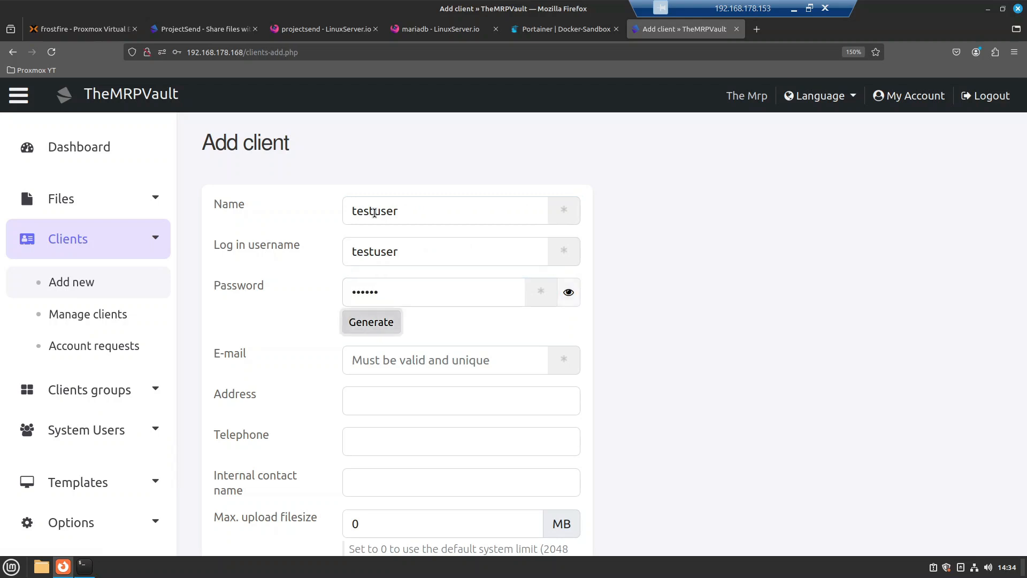
pyautogui.press('Tab')
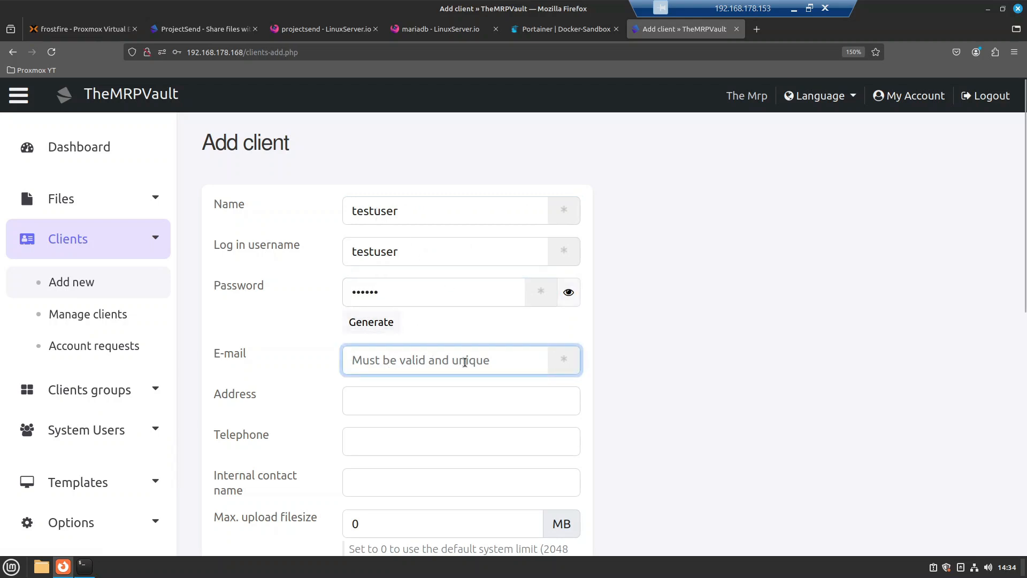
pyautogui.write('a')
pyautogui.press('BackSpace')
pyautogui.write('a1')
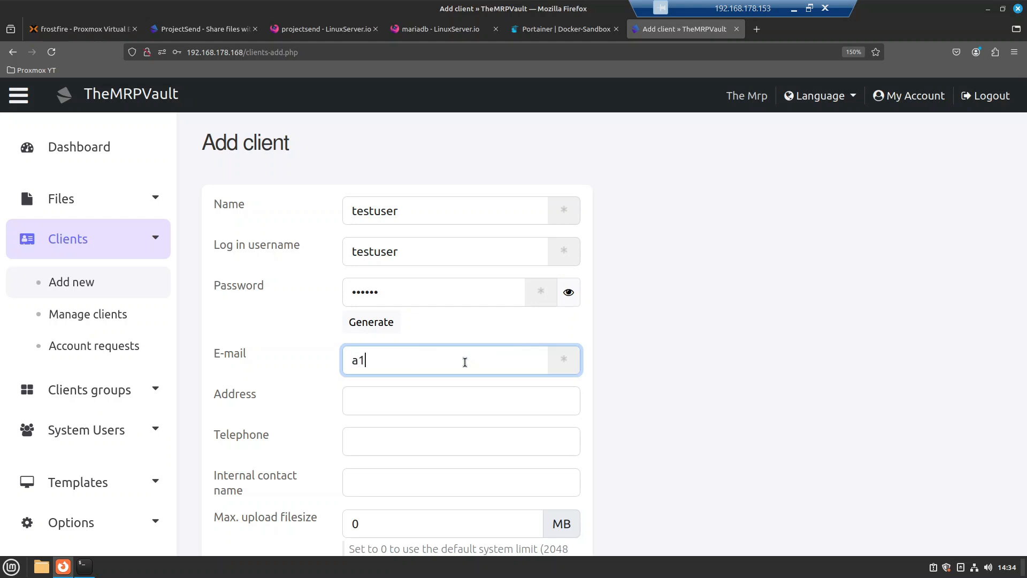
pyautogui.write('@a.com')
pyautogui.press('Tab')
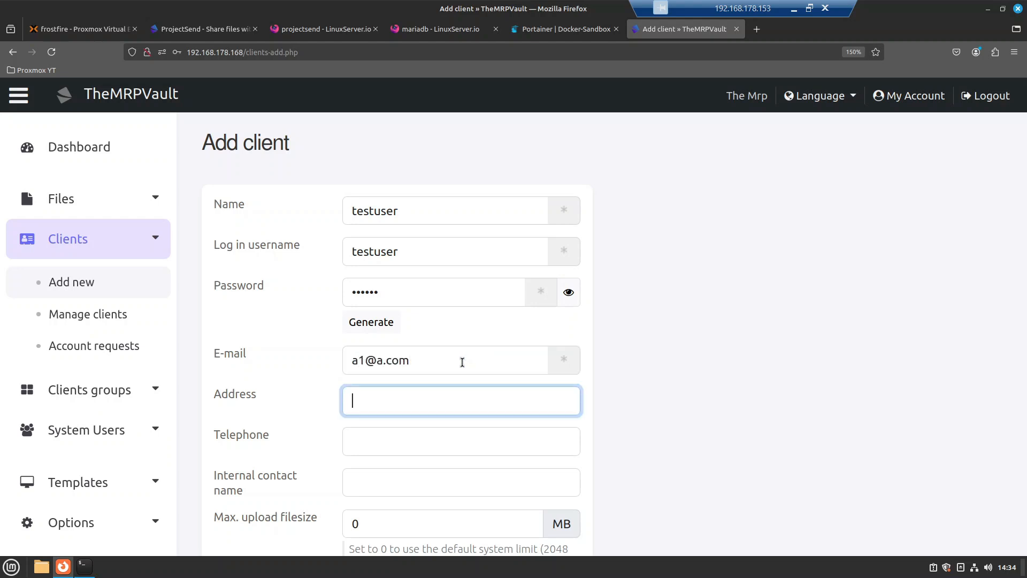
pyautogui.scroll(-1, 460, 369)
pyautogui.scroll(-3, 458, 372)
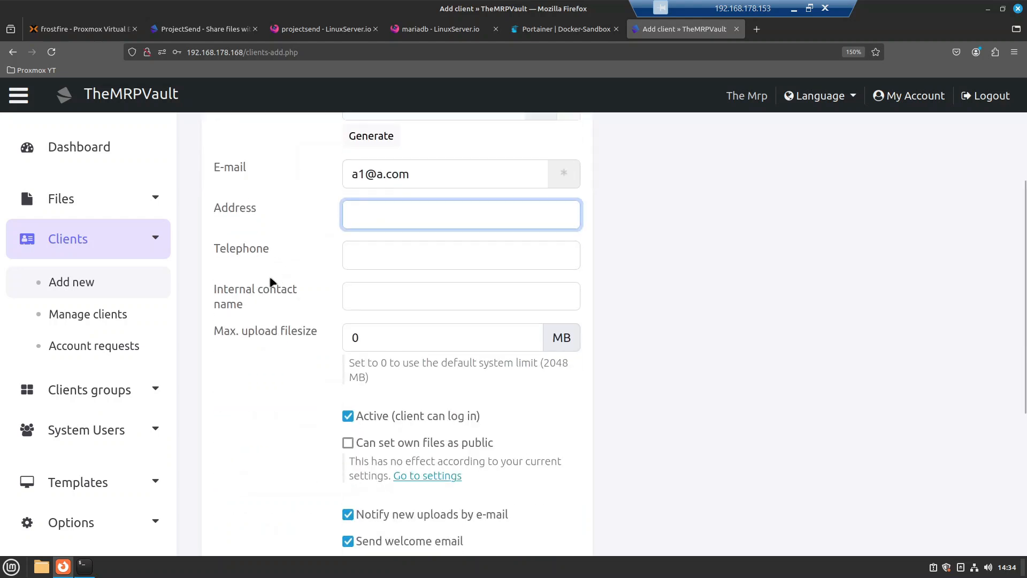
# Step: Turn off forced password change, welcome e-mail and upload notifications, then add the client
pyautogui.scroll(-2, 353, 339)
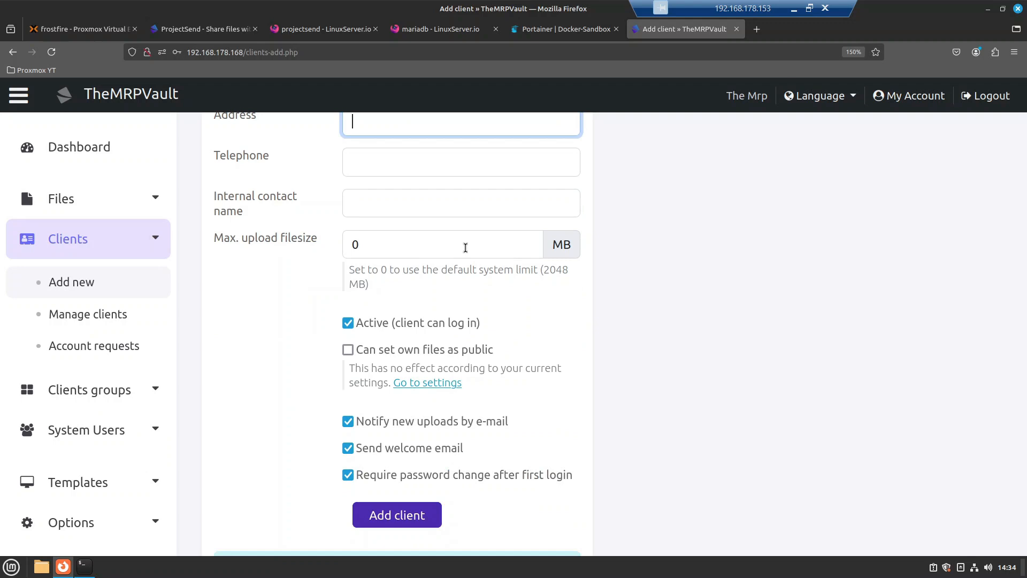
pyautogui.moveTo(387, 270); pyautogui.dragTo(505, 269)
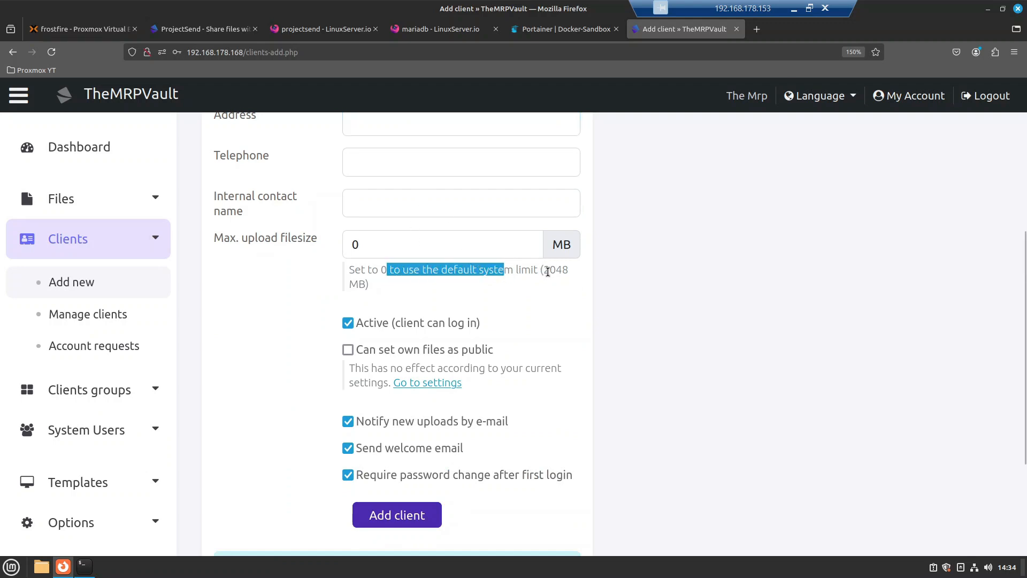
pyautogui.scroll(-2, 369, 385)
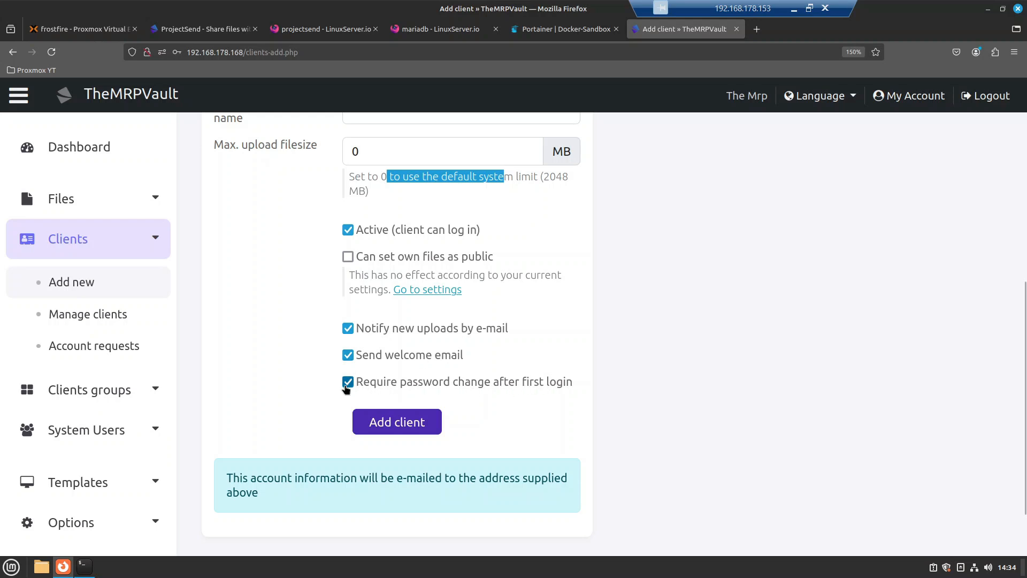
pyautogui.click(348, 382)
pyautogui.click(347, 356)
pyautogui.click(348, 328)
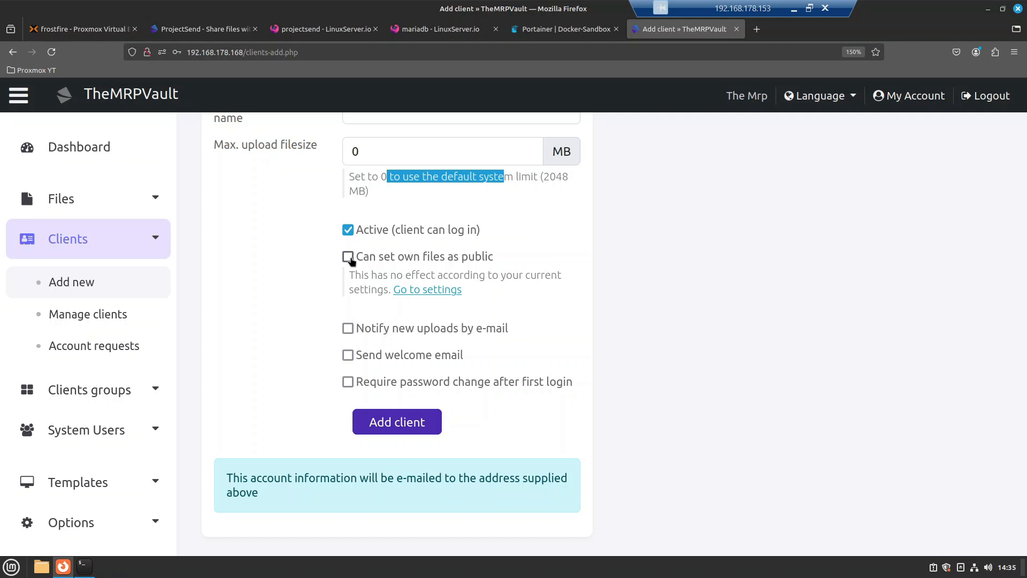
pyautogui.click(372, 428)
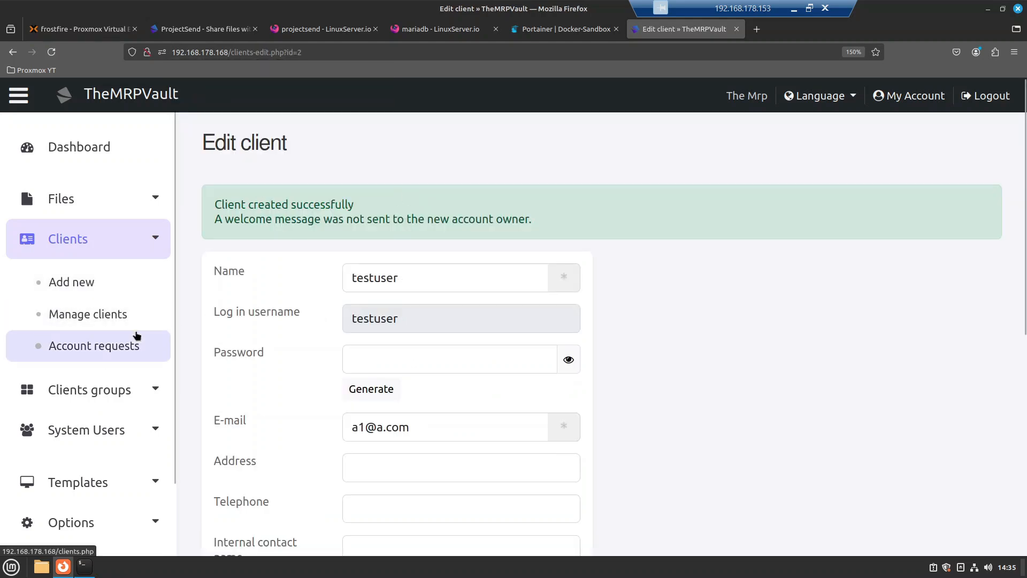
# Step: Check testuser in the Manage clients list, then open Add new under Clients groups
pyautogui.click(88, 316)
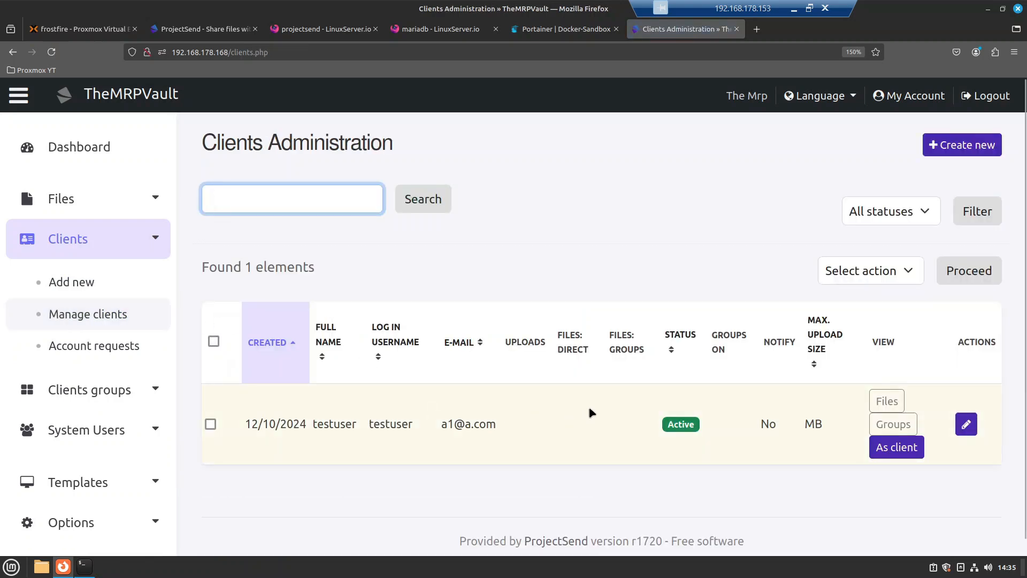
pyautogui.scroll(-3, 121, 390)
pyautogui.click(121, 390)
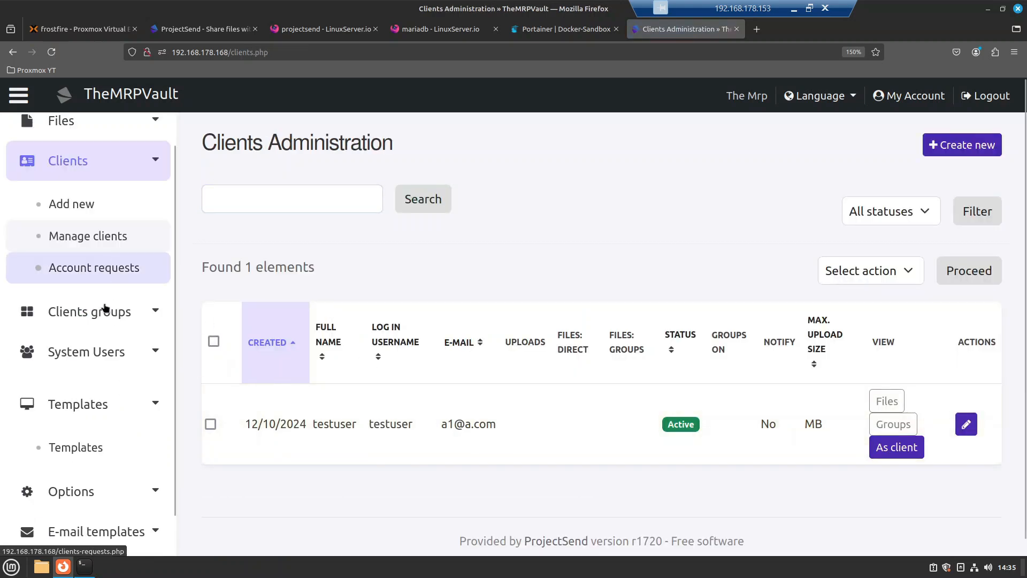
pyautogui.click(105, 312)
pyautogui.click(89, 367)
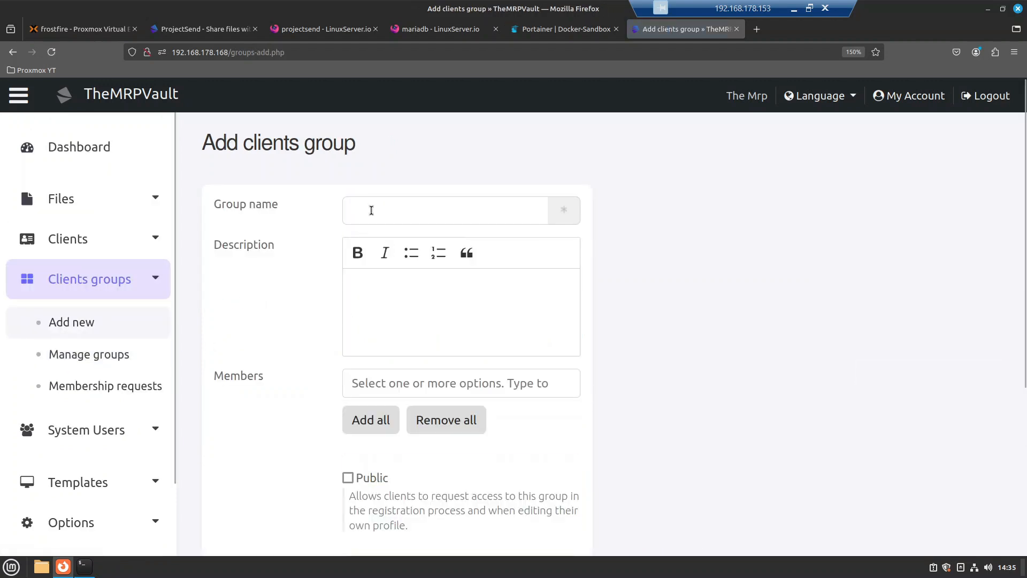
# Step: Create group it-tech-support with description 'ssh keys' and testuser as its only member
pyautogui.click(371, 211)
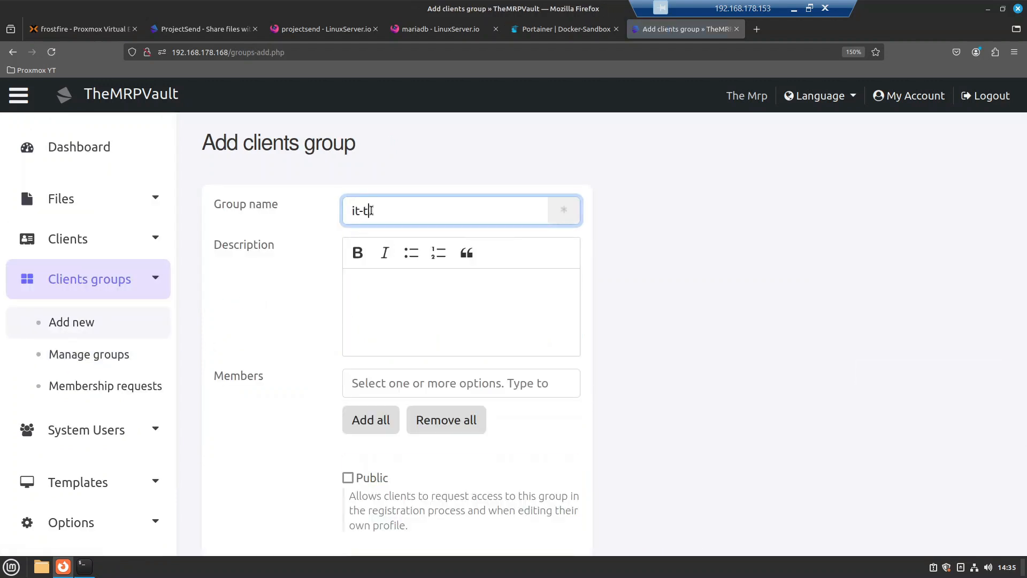
pyautogui.write('it-tech-support')
pyautogui.click(419, 301)
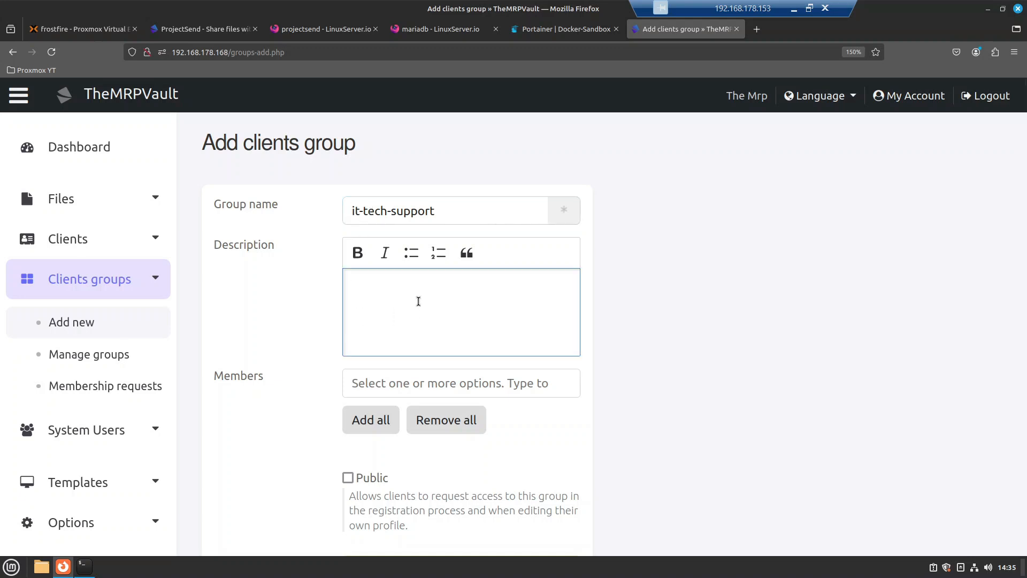
pyautogui.write('ssh keys')
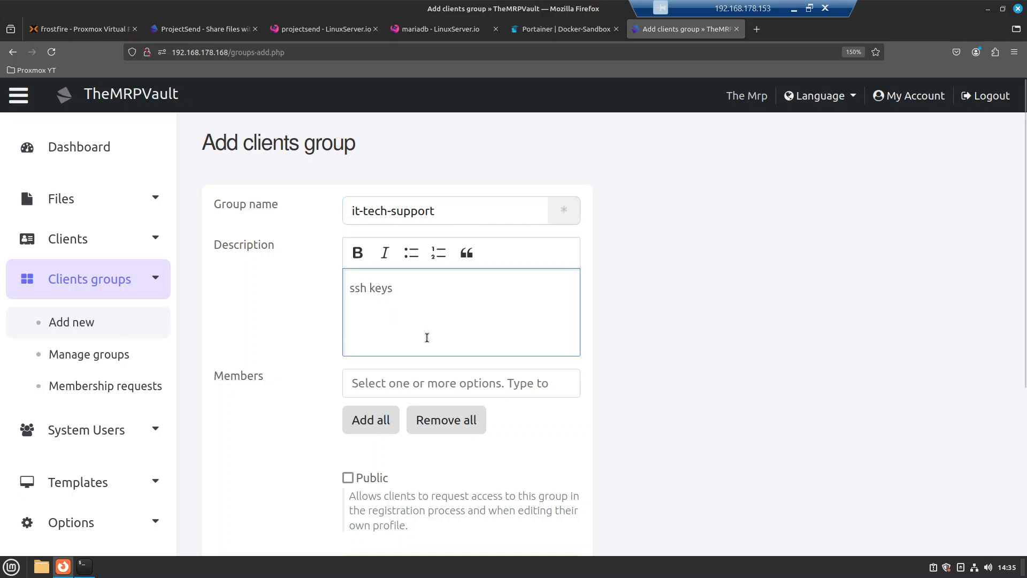
pyautogui.scroll(-3, 342, 368)
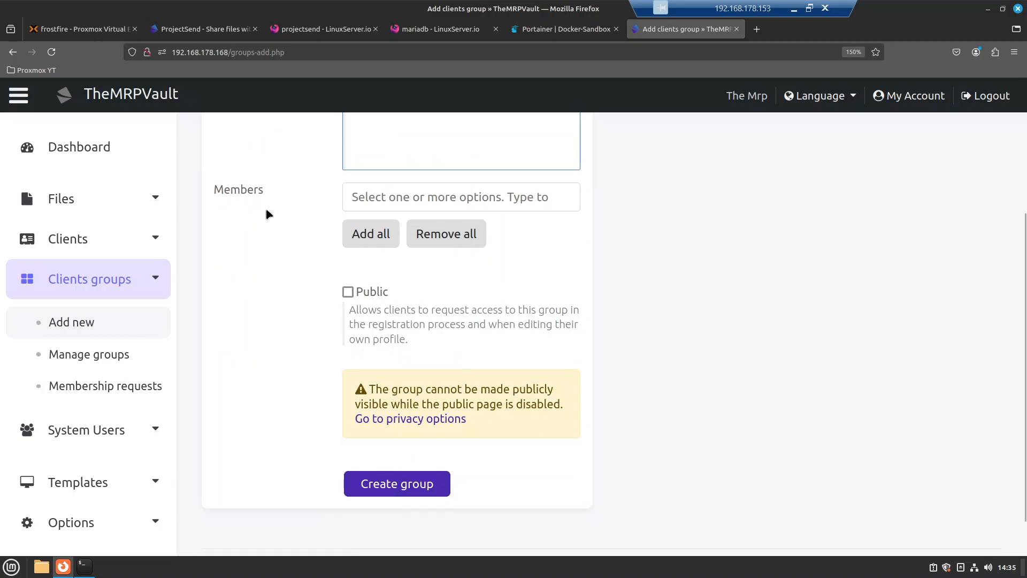
pyautogui.click(375, 195)
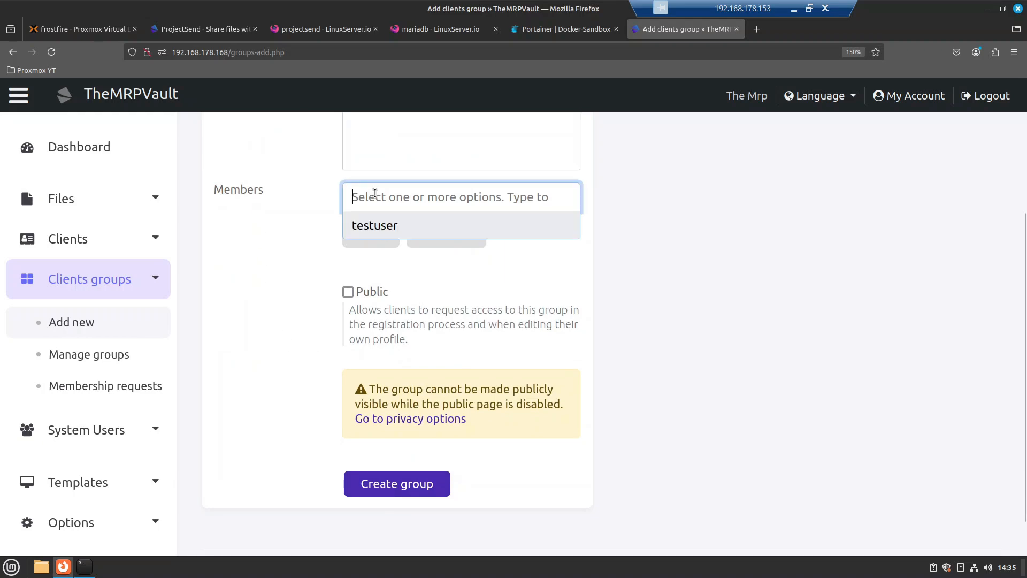
pyautogui.write('t')
pyautogui.press('BackSpace')
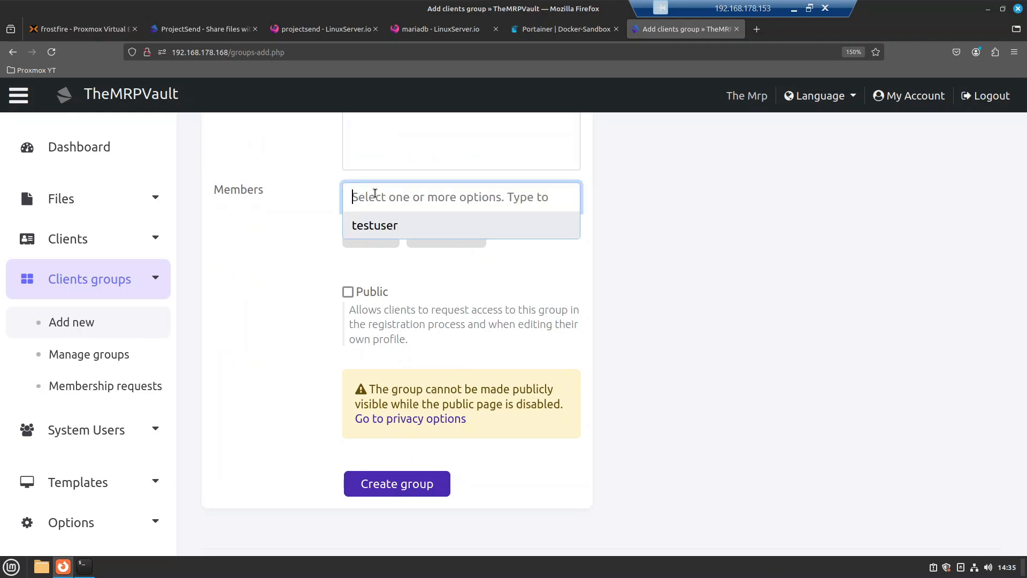
pyautogui.click(382, 228)
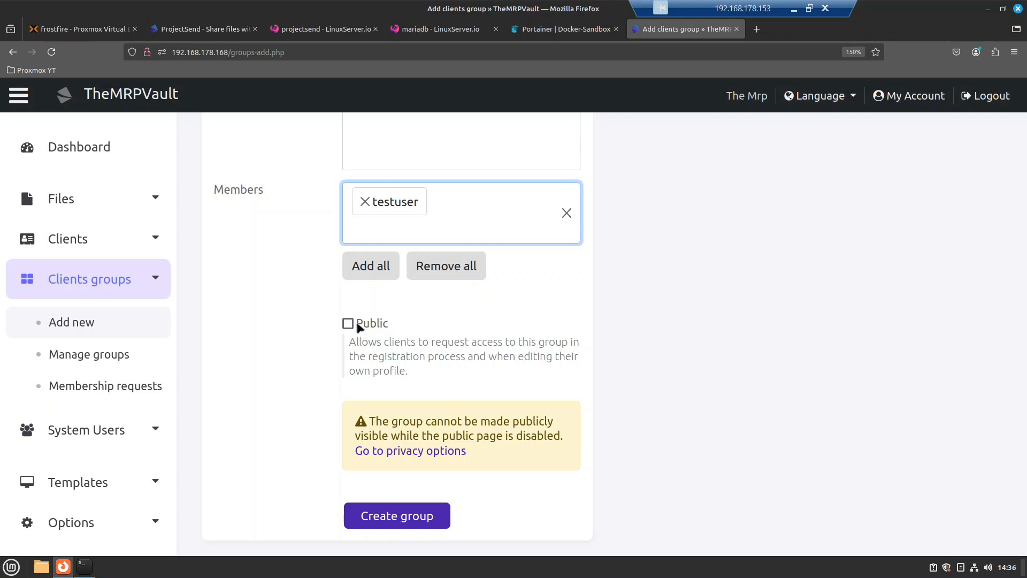
pyautogui.click(395, 526)
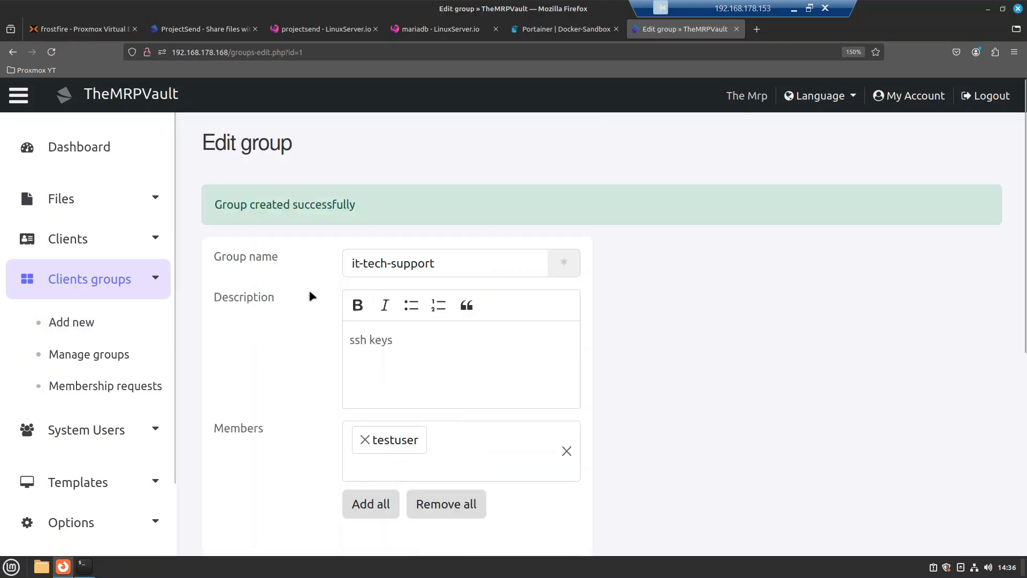
# Step: Review the groups list, system users list and Add system user roles, leaving System Administrator
pyautogui.click(101, 359)
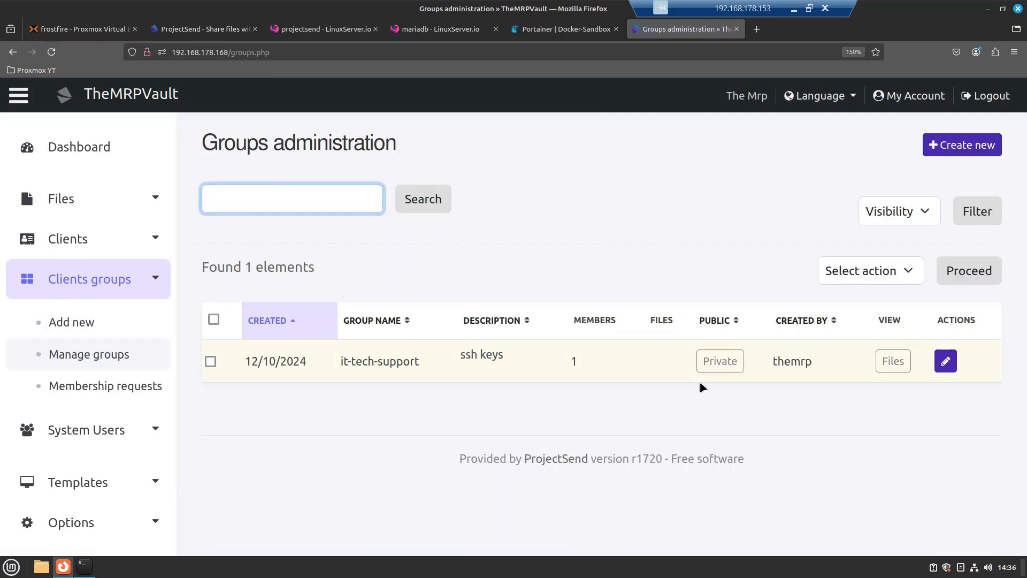
pyautogui.click(111, 437)
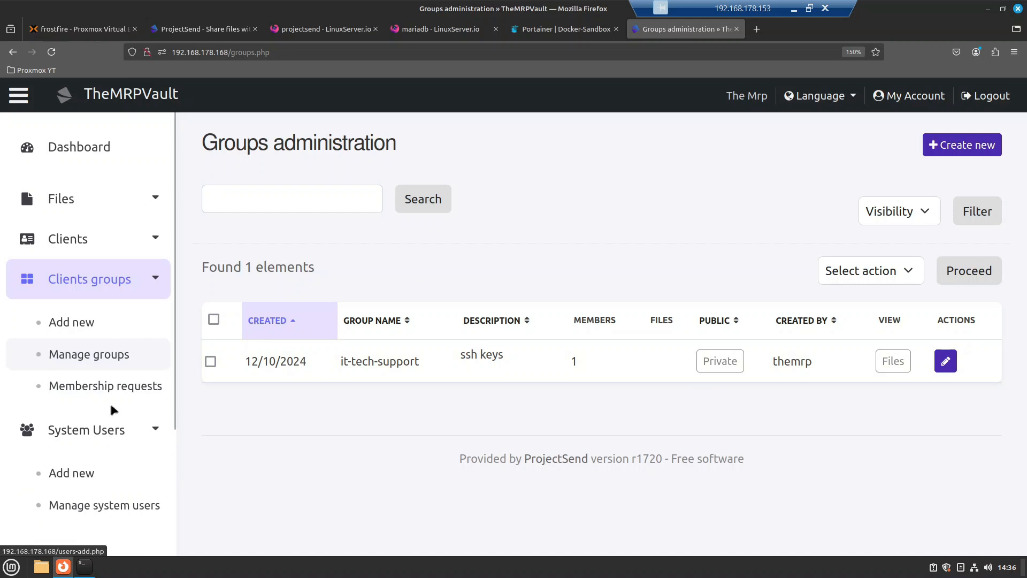
pyautogui.scroll(-3, 93, 408)
pyautogui.click(97, 357)
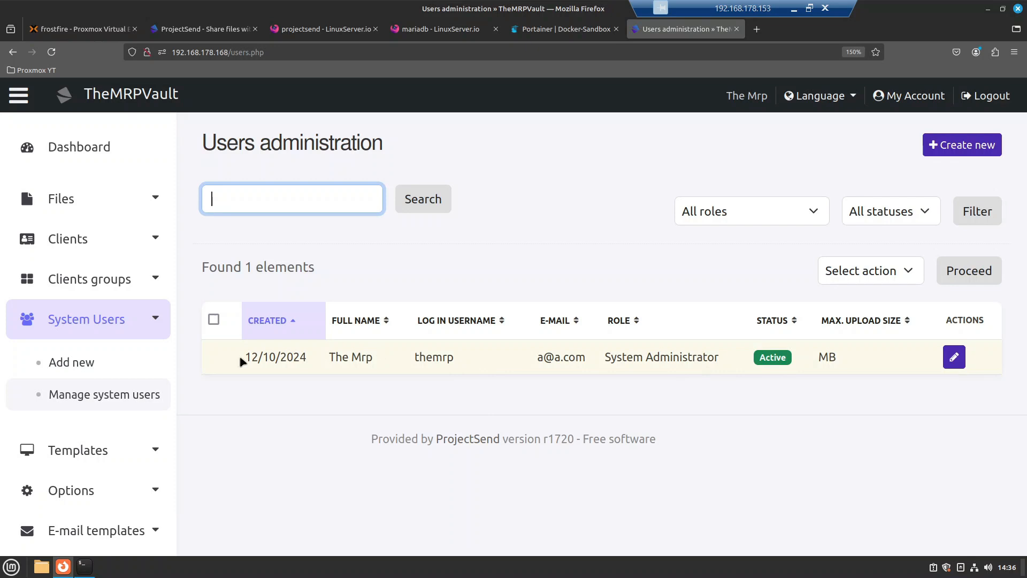
pyautogui.click(77, 368)
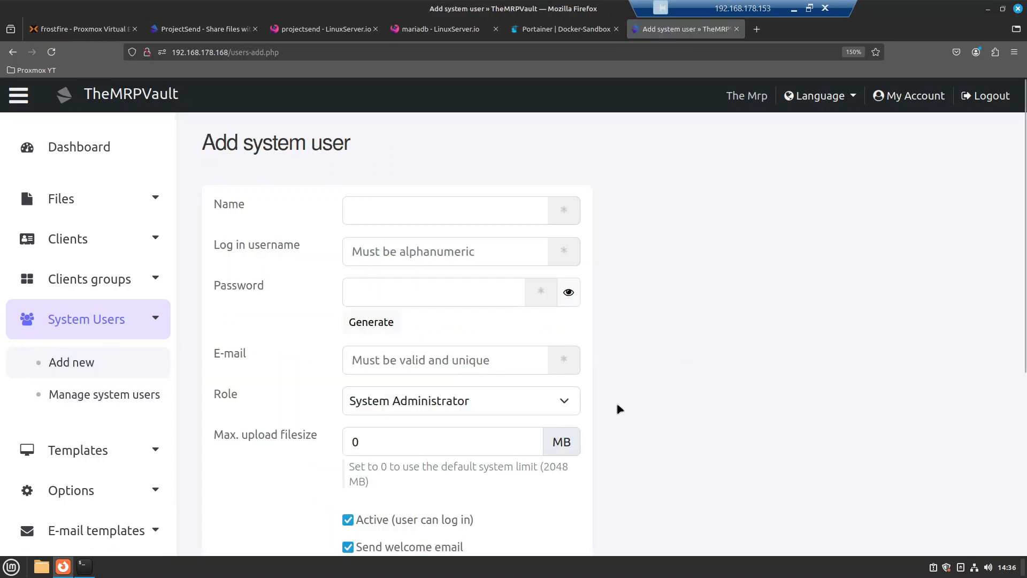
pyautogui.click(566, 405)
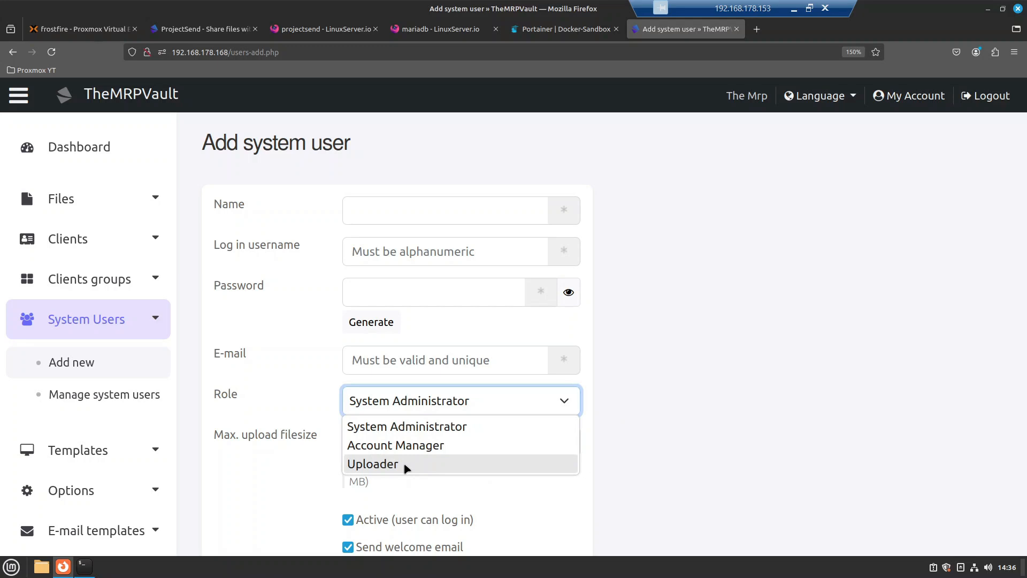
pyautogui.click(674, 379)
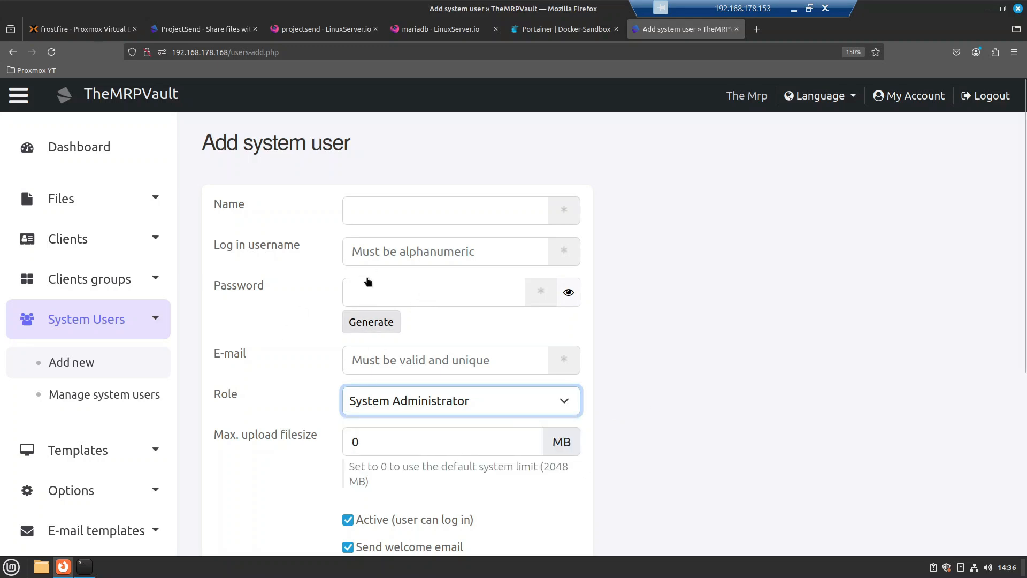
# Step: Open the Templates page to view Default, Gallery and PinBoxes
pyautogui.scroll(-2, 206, 335)
pyautogui.click(128, 443)
pyautogui.scroll(-2, 126, 420)
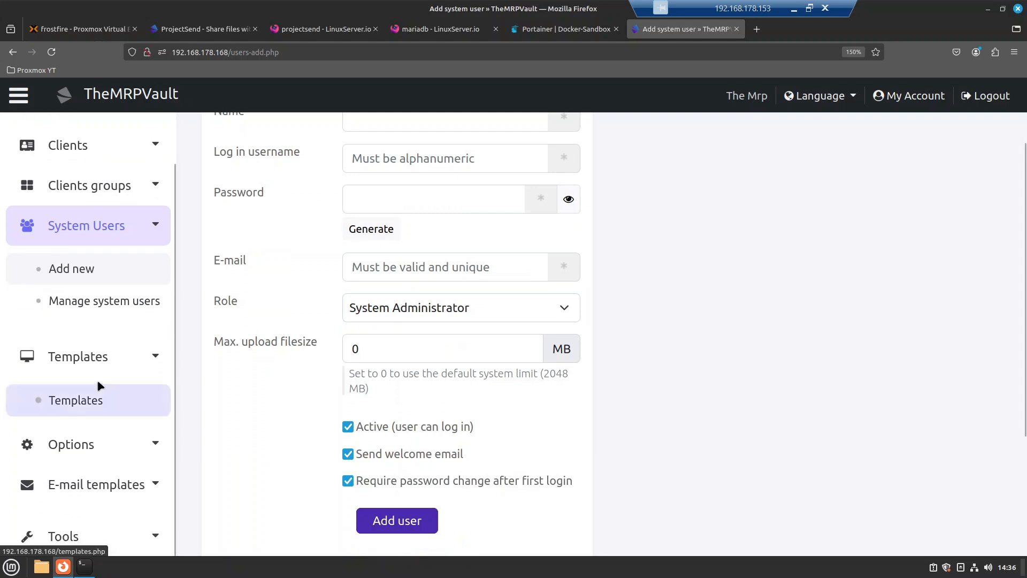
pyautogui.click(83, 399)
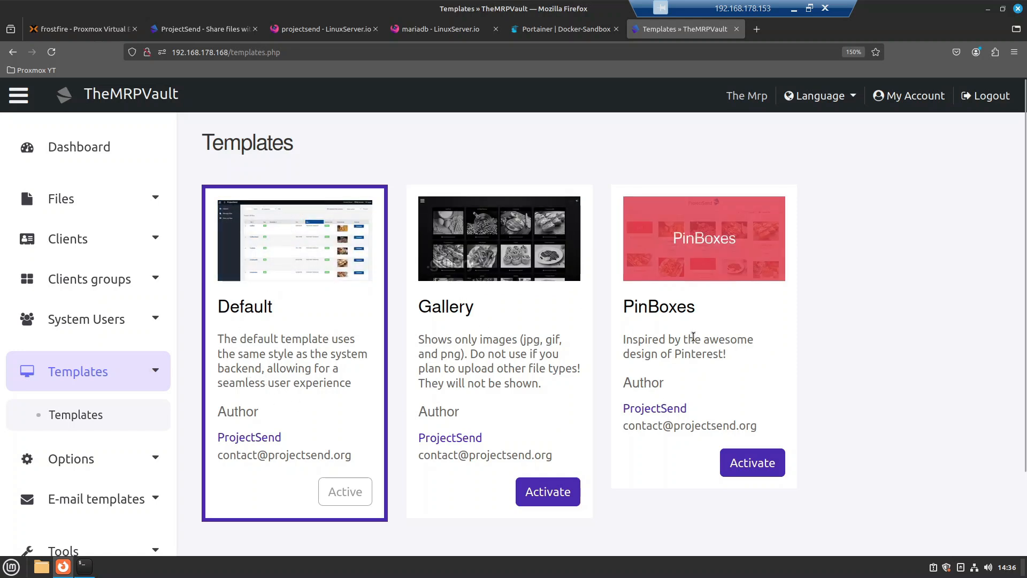
# Step: Look through General options past Editor and Uploads unchanged, then return to the terminal
pyautogui.scroll(-1, 86, 406)
pyautogui.click(75, 447)
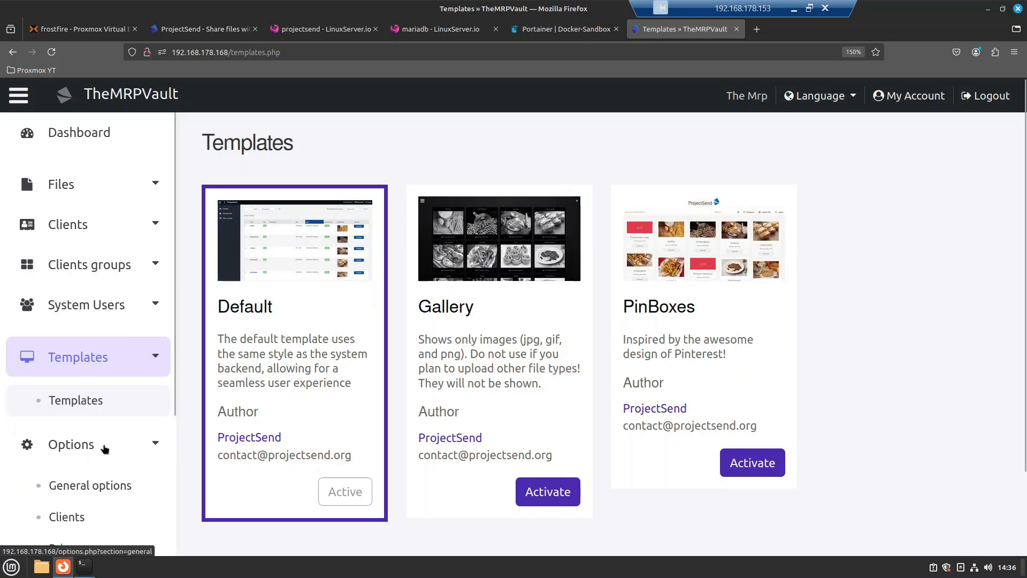
pyautogui.click(95, 488)
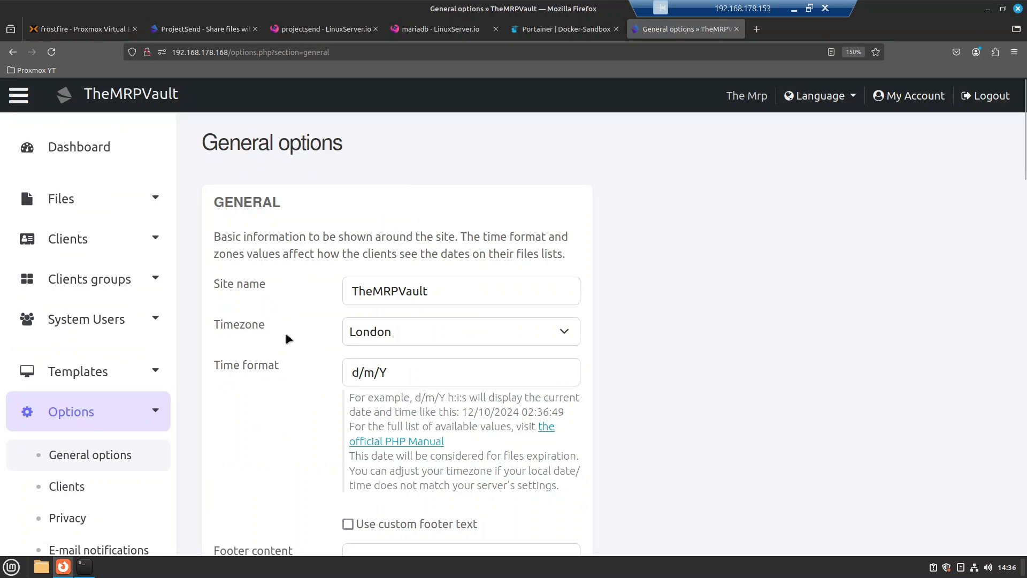
pyautogui.scroll(-5, 457, 384)
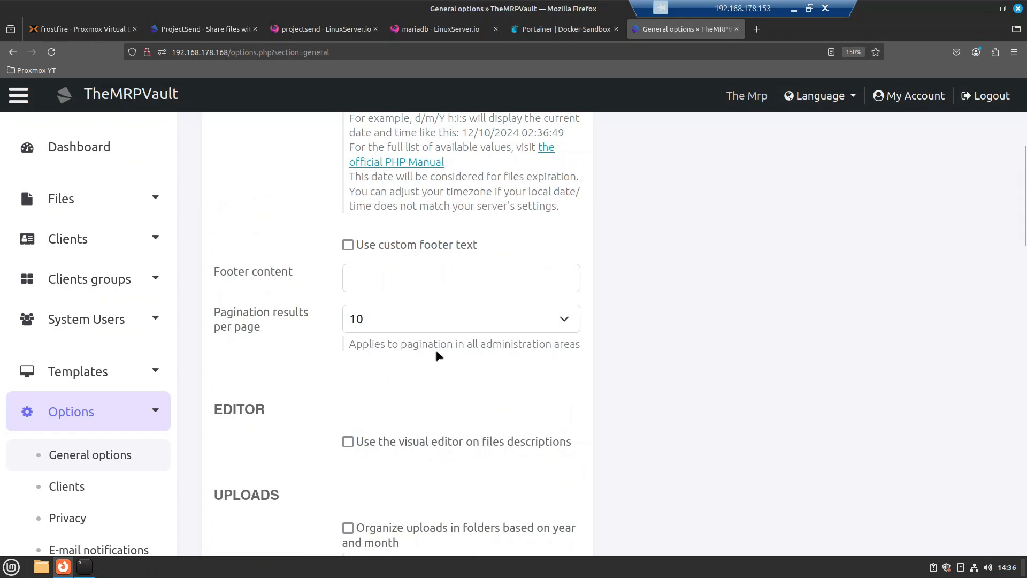
pyautogui.scroll(-3, 432, 345)
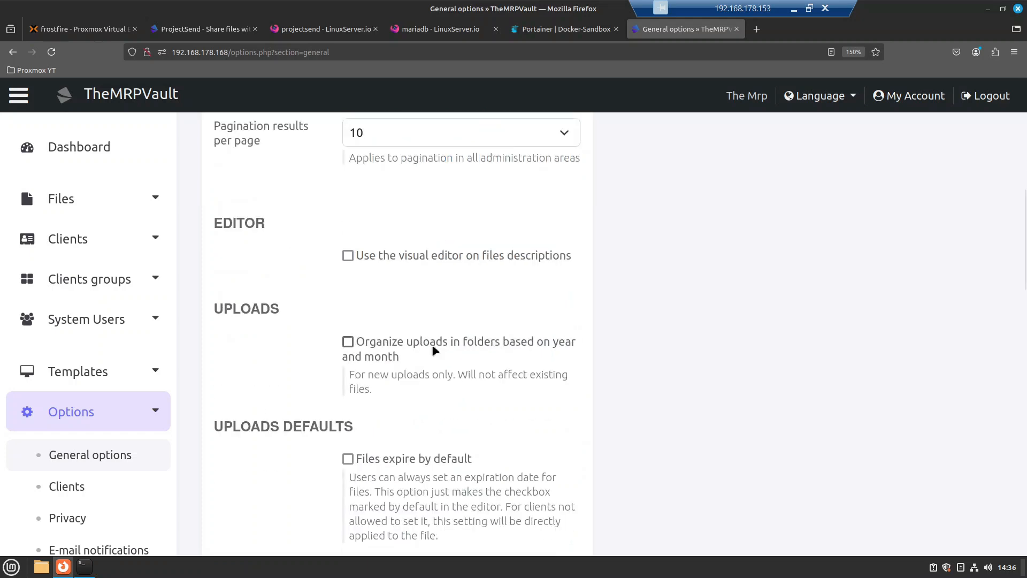
pyautogui.scroll(-2, 434, 348)
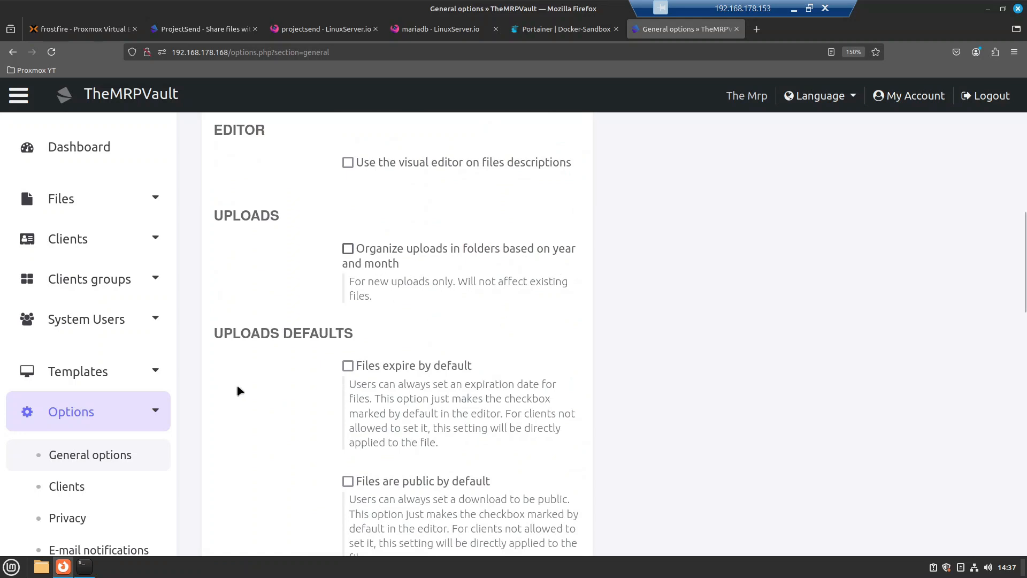
pyautogui.click(85, 566)
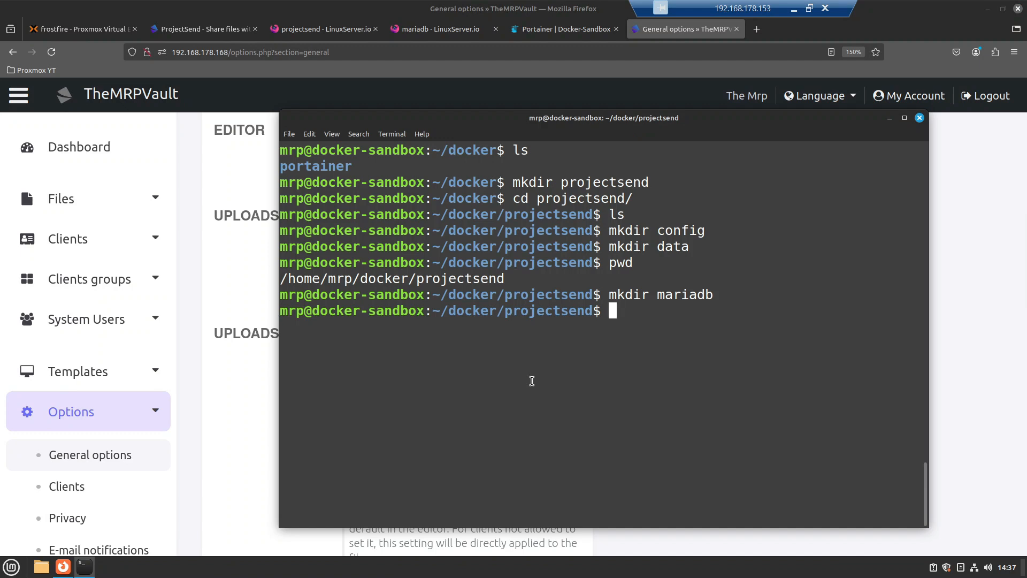
# Step: List the projectsend folder, then move into data/ and list its contents
pyautogui.write('ls')
pyautogui.press('Return')
pyautogui.write('cd data/')
pyautogui.press('Return')
pyautogui.write('ls')
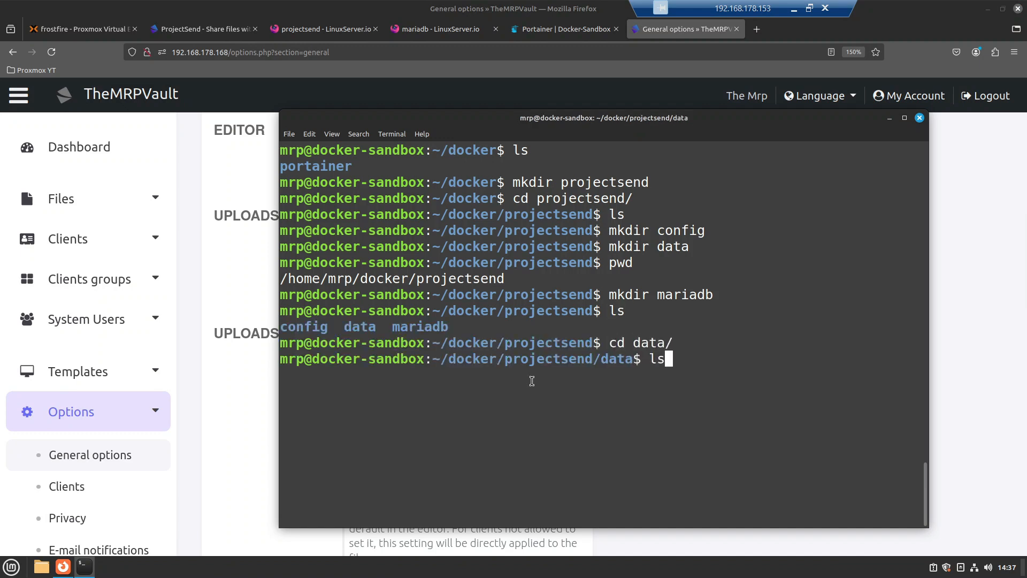
pyautogui.press('Return')
# Step: Go into projectsend/files, showing only index.php and web.config, then hide the terminal
pyautogui.write('cd projectsend/')
pyautogui.press('Return')
pyautogui.write('ls')
pyautogui.press('Return')
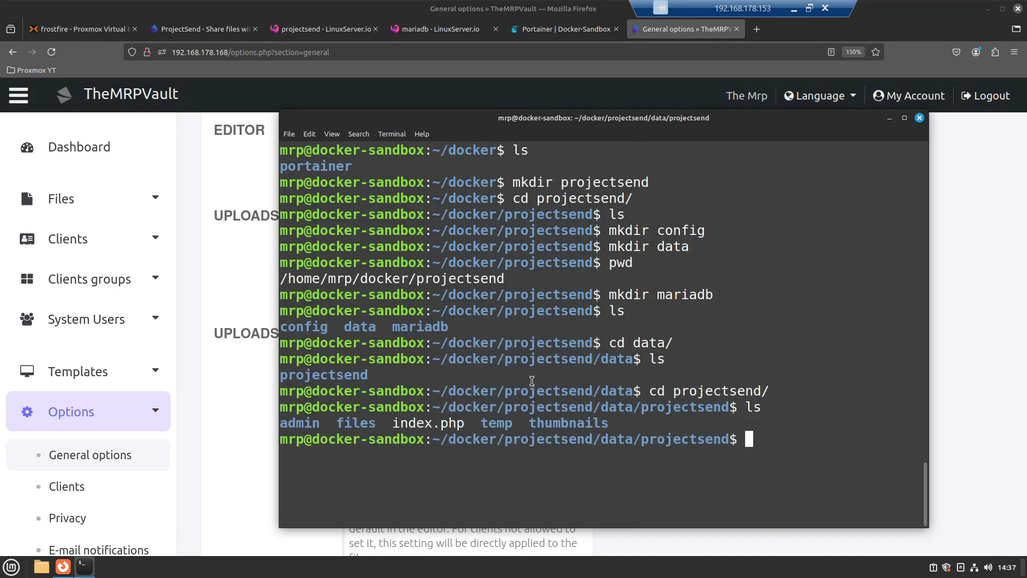
pyautogui.write('cd files/')
pyautogui.press('Return')
pyautogui.write('ls')
pyautogui.press('Return')
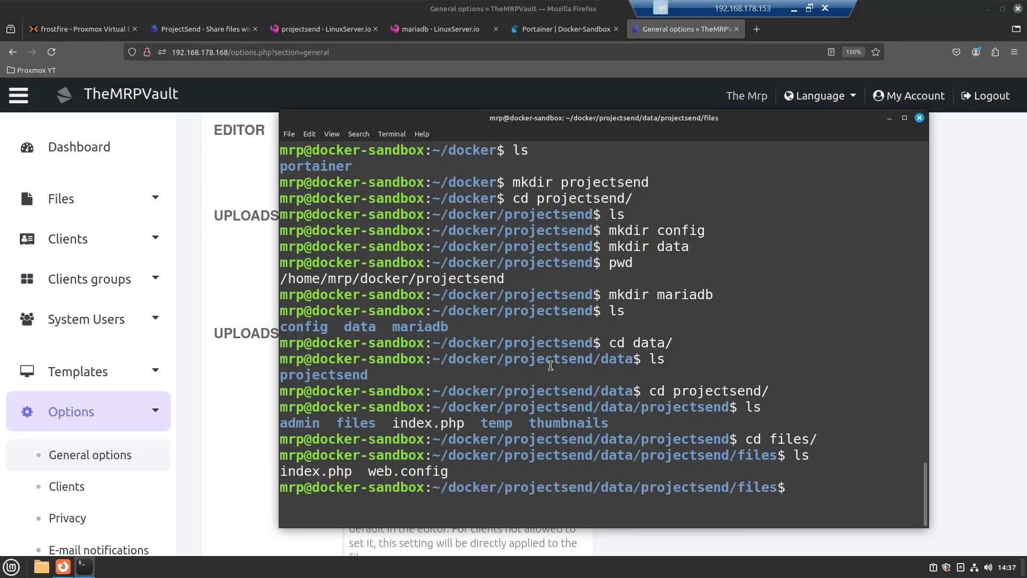
pyautogui.click(889, 118)
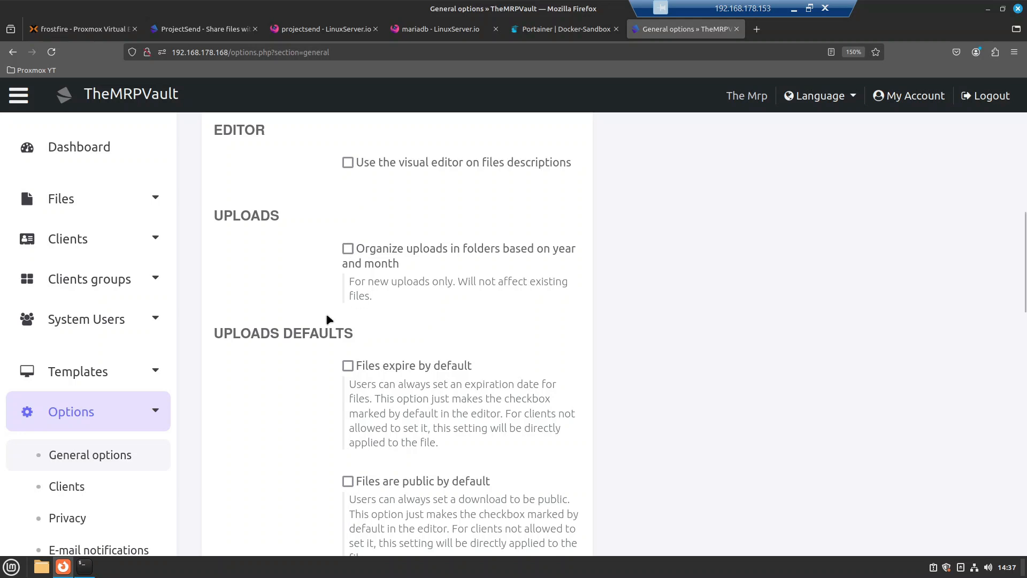
pyautogui.scroll(-3, 351, 254)
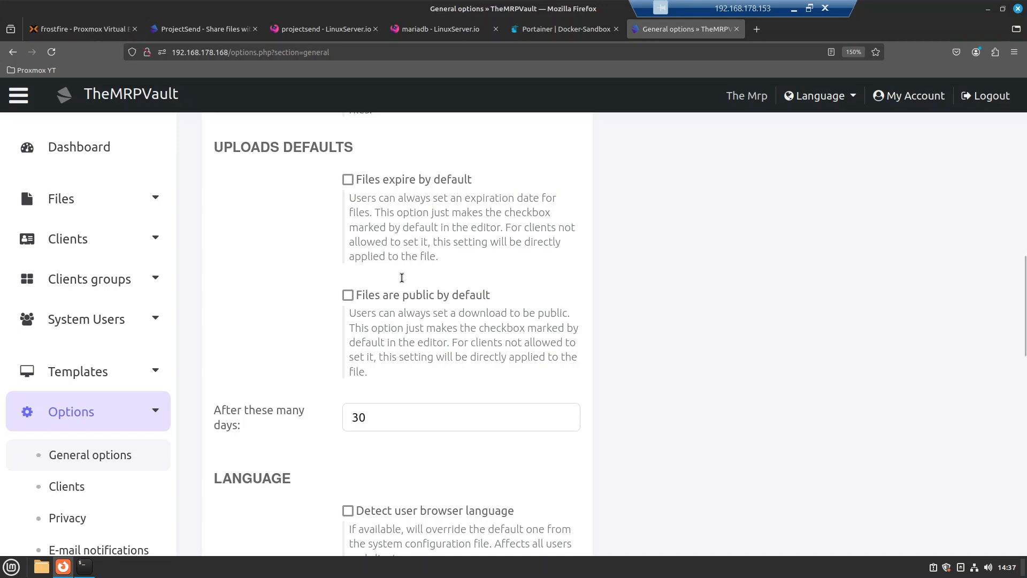
pyautogui.scroll(-4, 404, 278)
pyautogui.scroll(-5, 422, 288)
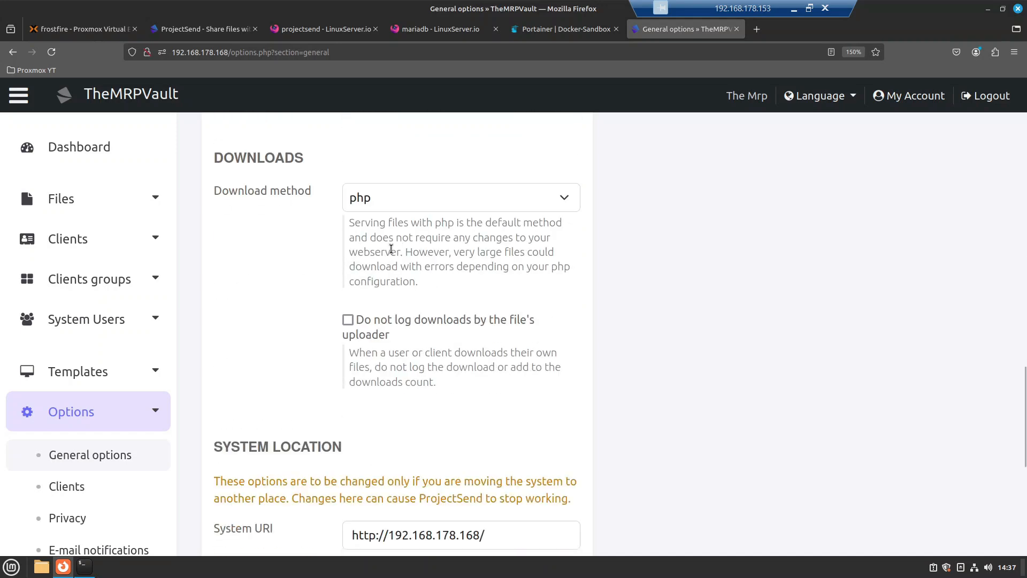
pyautogui.scroll(-2, 394, 252)
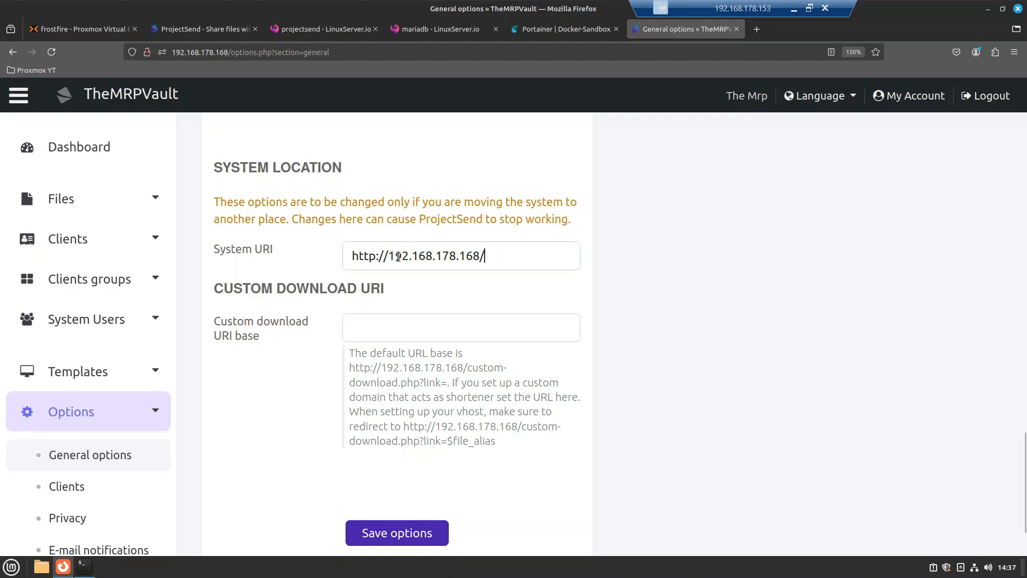
pyautogui.moveTo(488, 256); pyautogui.dragTo(340, 269)
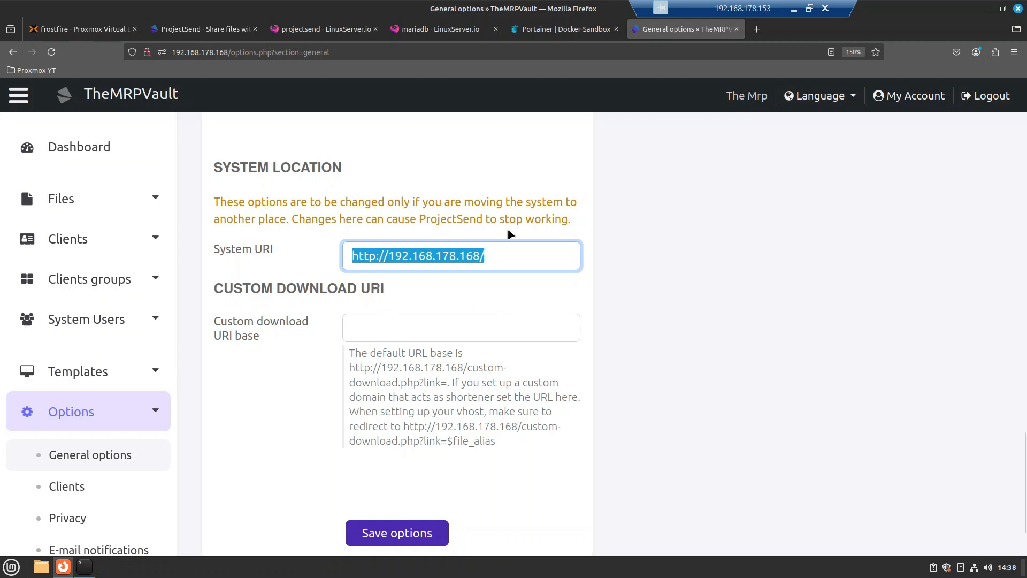
pyautogui.click(491, 251)
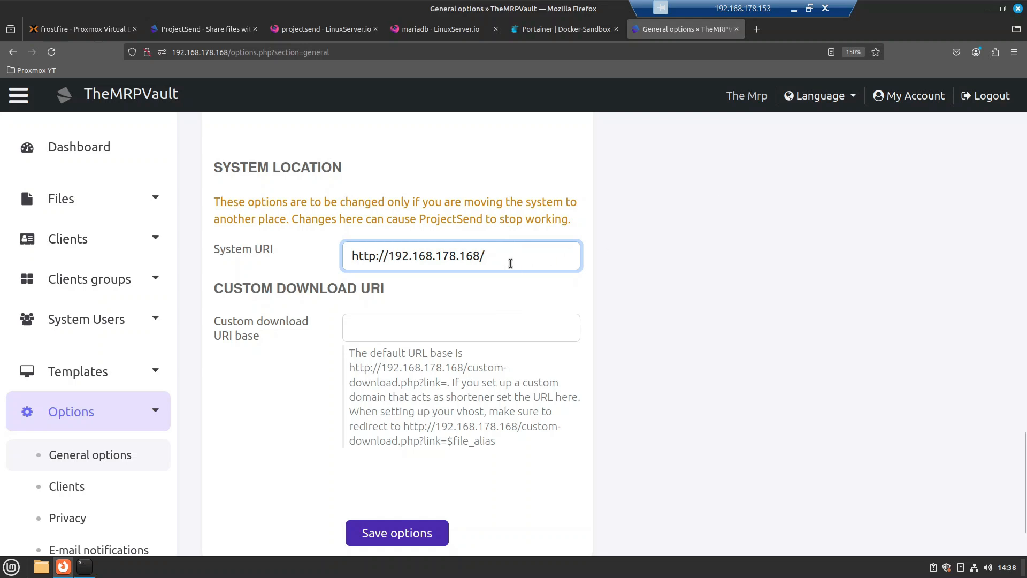
pyautogui.moveTo(496, 262); pyautogui.dragTo(347, 266)
pyautogui.scroll(-2, 358, 336)
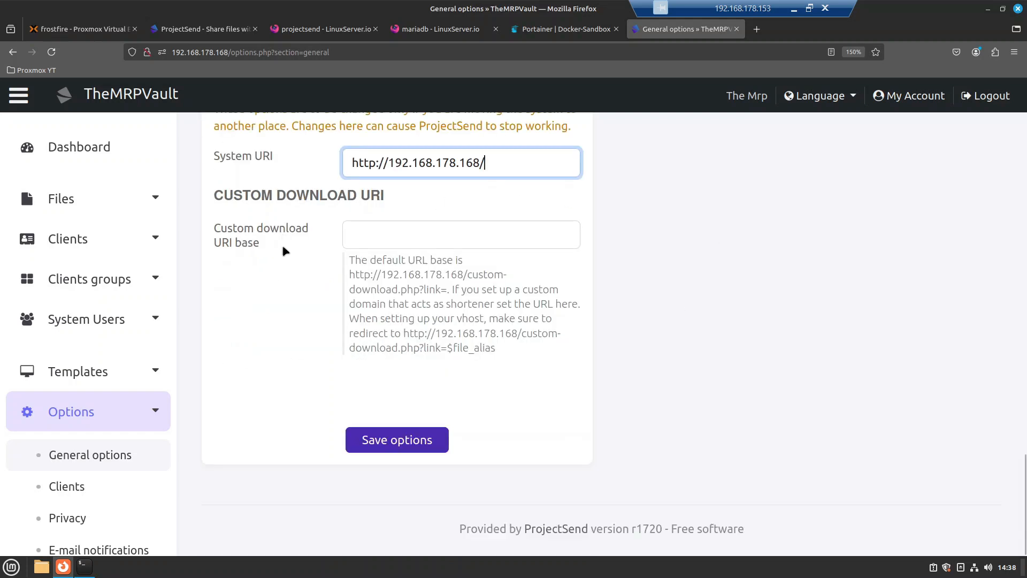
# Step: Enter 'domain.com/somefile/download' as a trial custom download URI base and review the file_alias help text
pyautogui.click(462, 235)
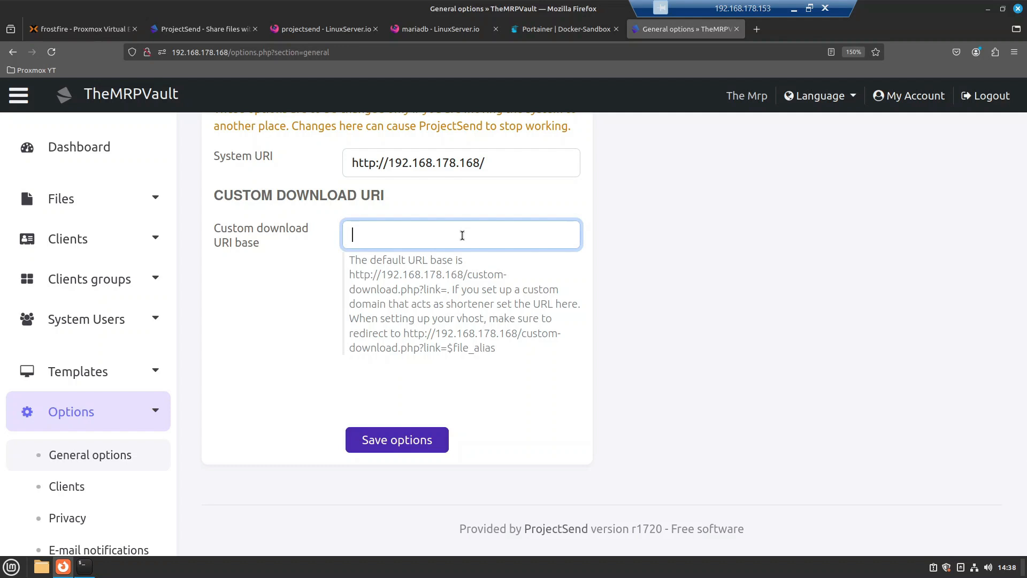
pyautogui.write('domain.com/somefile/downl')
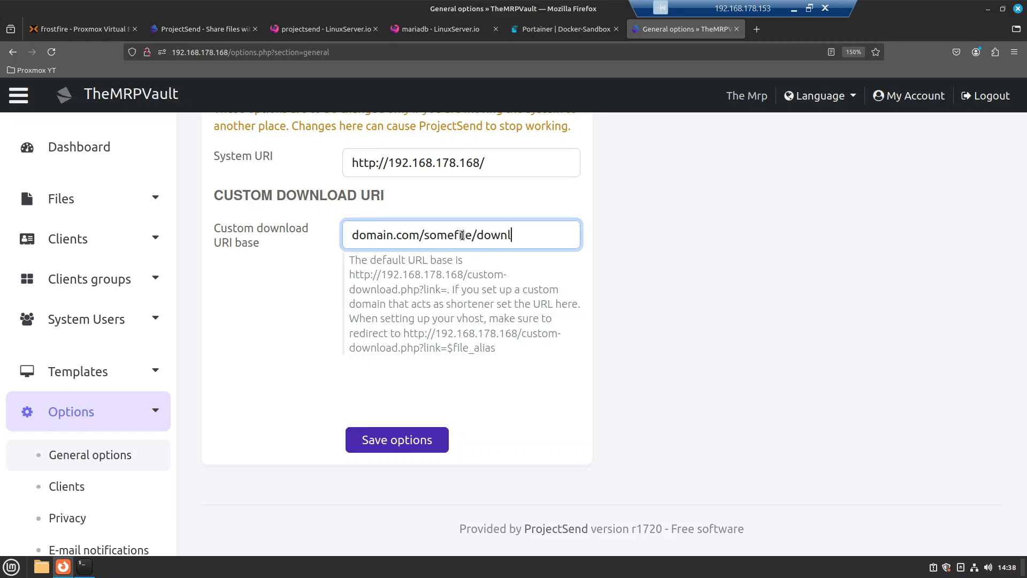
pyautogui.write('oad')
pyautogui.moveTo(407, 289); pyautogui.dragTo(461, 303)
pyautogui.click(472, 358)
pyautogui.doubleClick(470, 348)
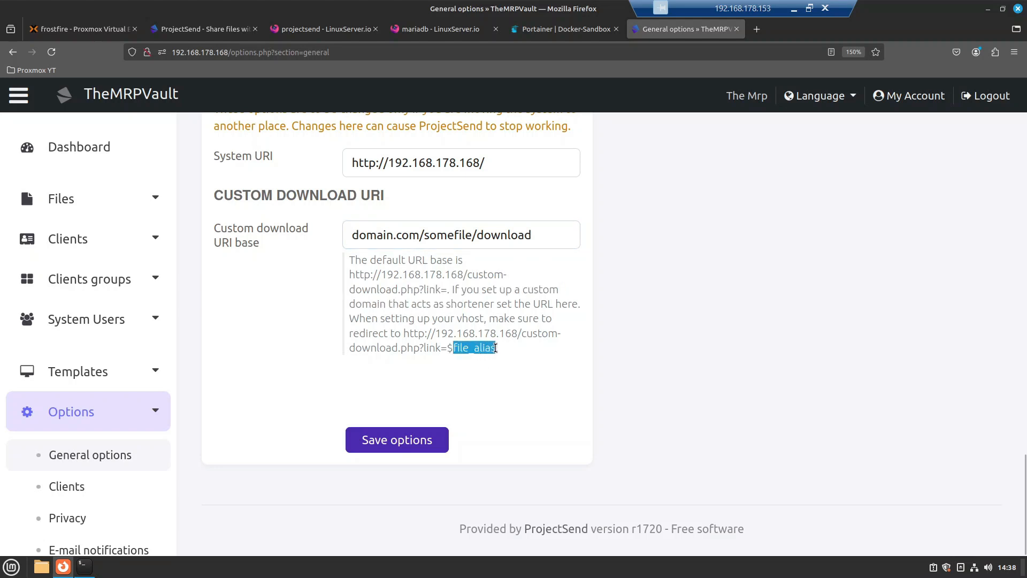
pyautogui.click(442, 347)
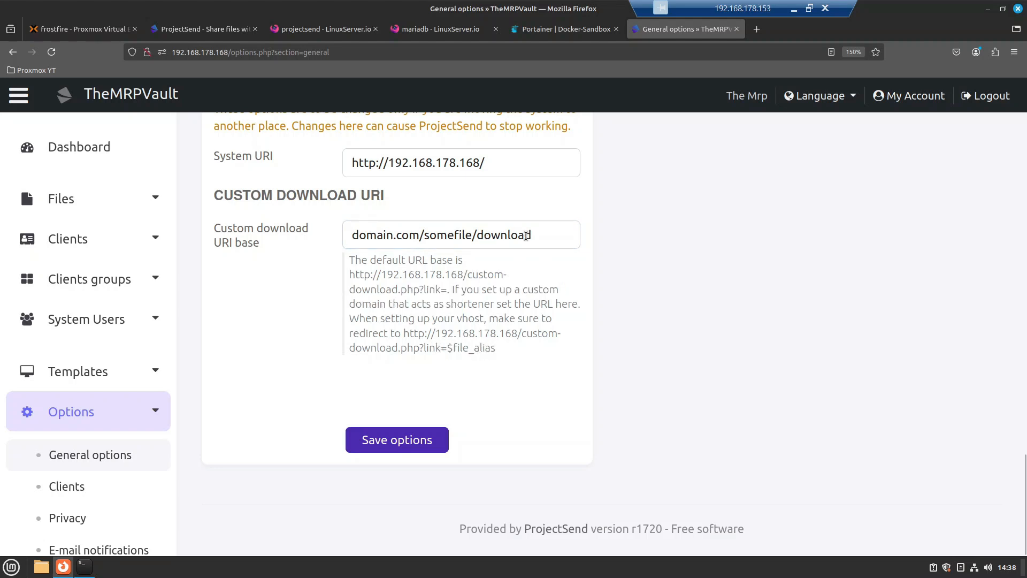
# Step: Try a my_downloads link pattern instead, then clear the field and save the general options
pyautogui.moveTo(526, 236); pyautogui.dragTo(349, 235)
pyautogui.write('d')
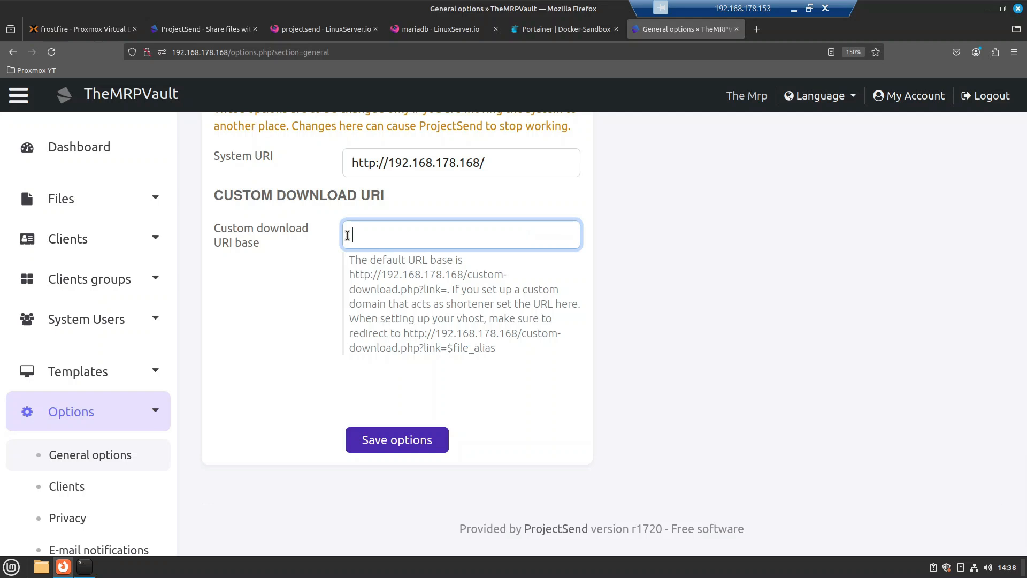
pyautogui.write('my_downloads')
pyautogui.press('BackSpace')
pyautogui.write('*?link=')
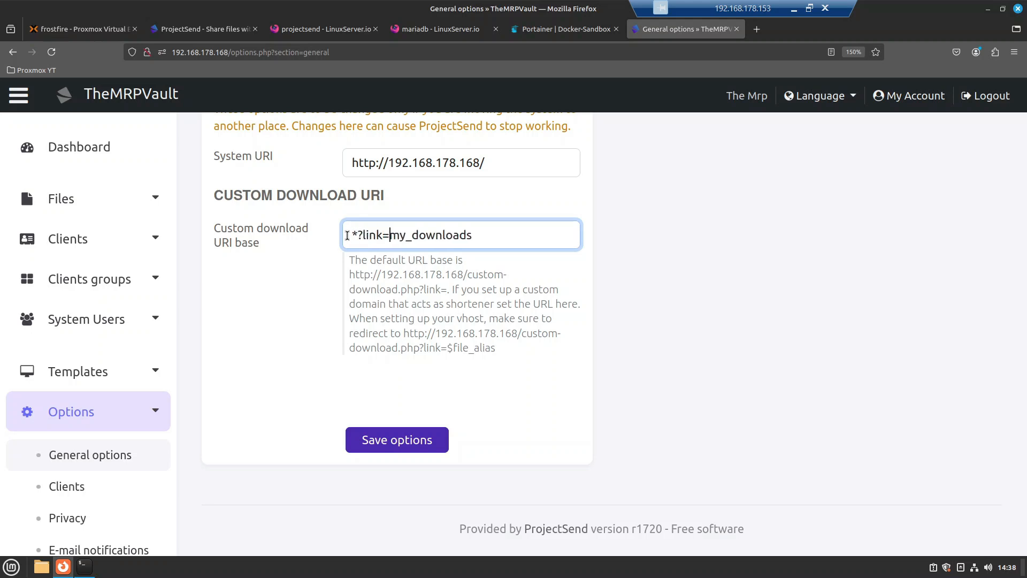
pyautogui.write('$')
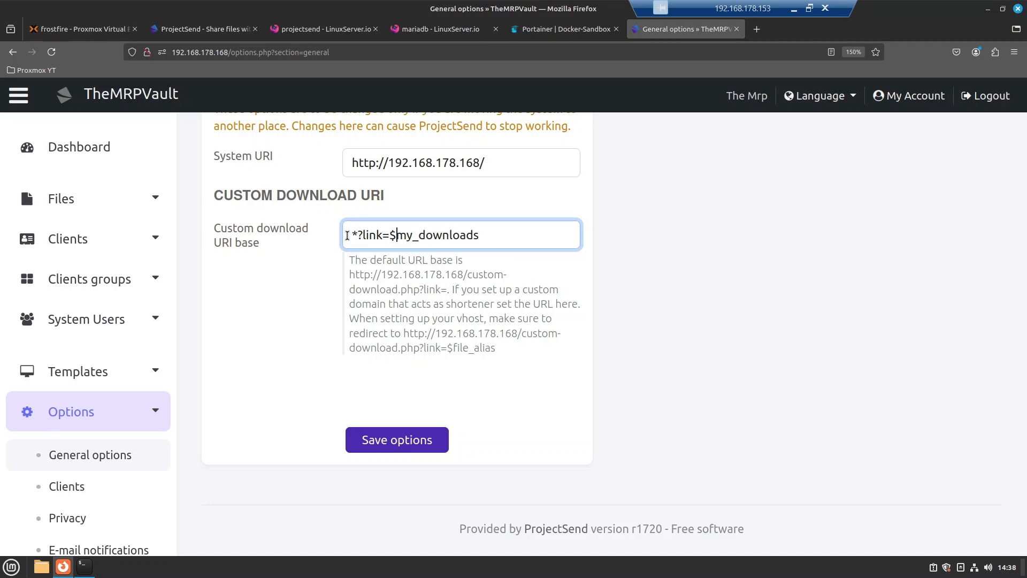
pyautogui.moveTo(493, 237); pyautogui.dragTo(345, 232)
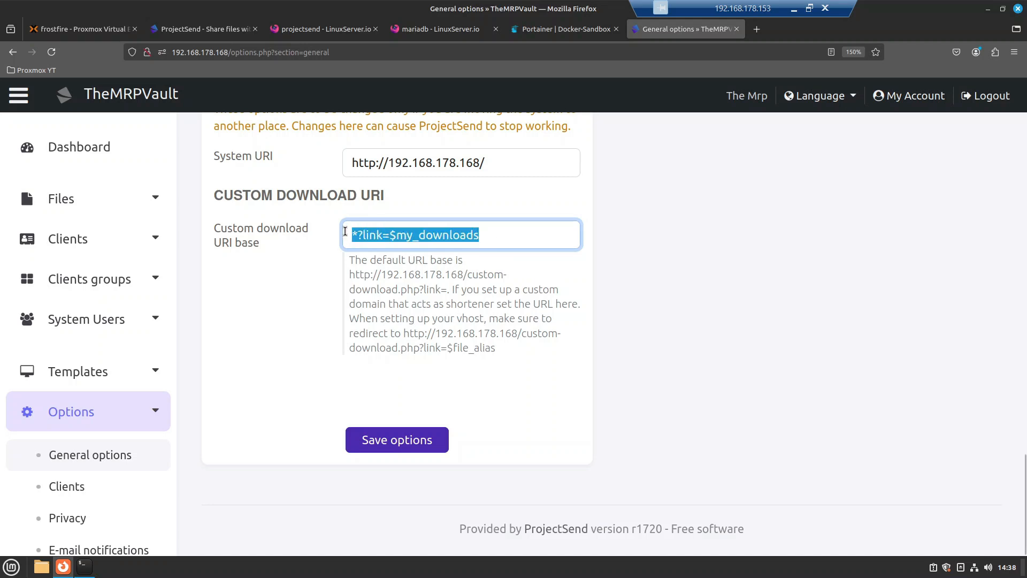
pyautogui.press('BackSpace')
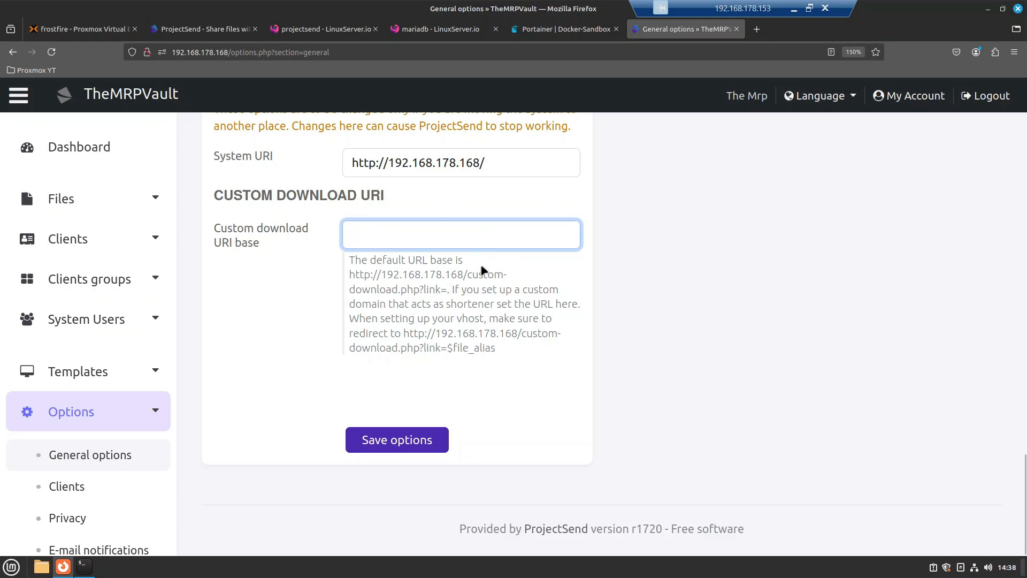
pyautogui.click(30, 460)
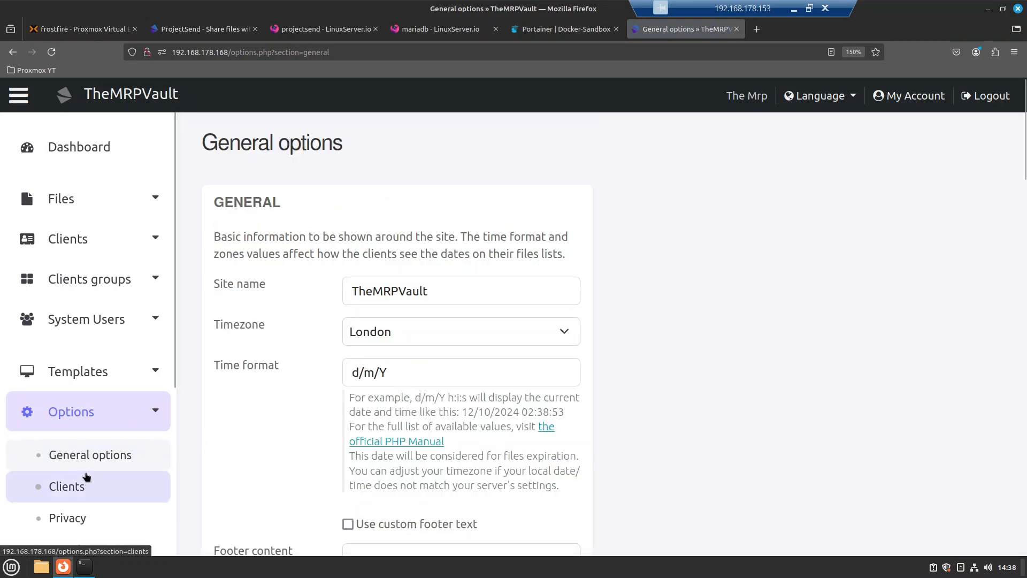
# Step: On the Clients options page, uncheck 'Clients can upload files' under FILES
pyautogui.click(72, 498)
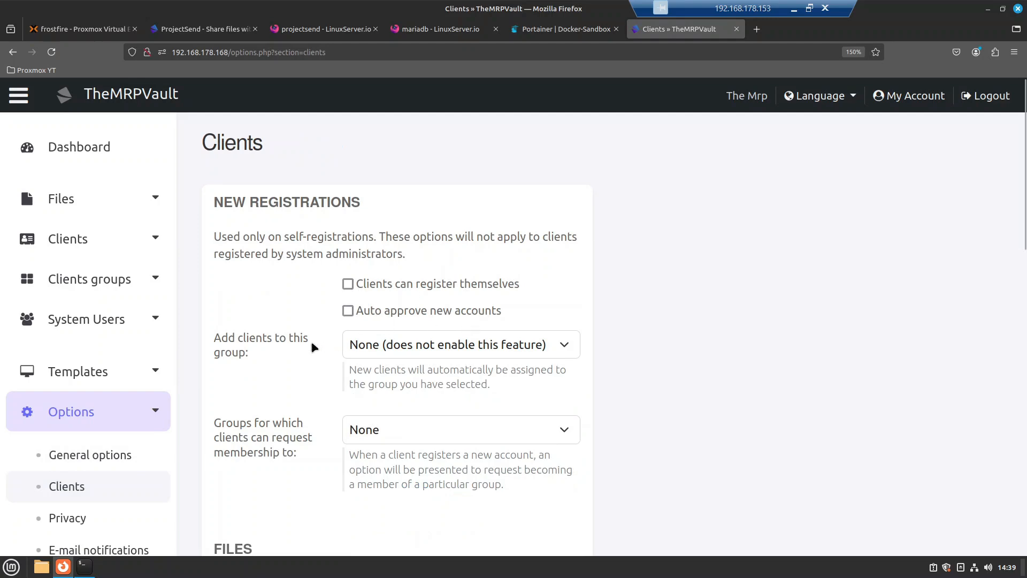
pyautogui.scroll(-5, 302, 345)
pyautogui.scroll(2, 298, 346)
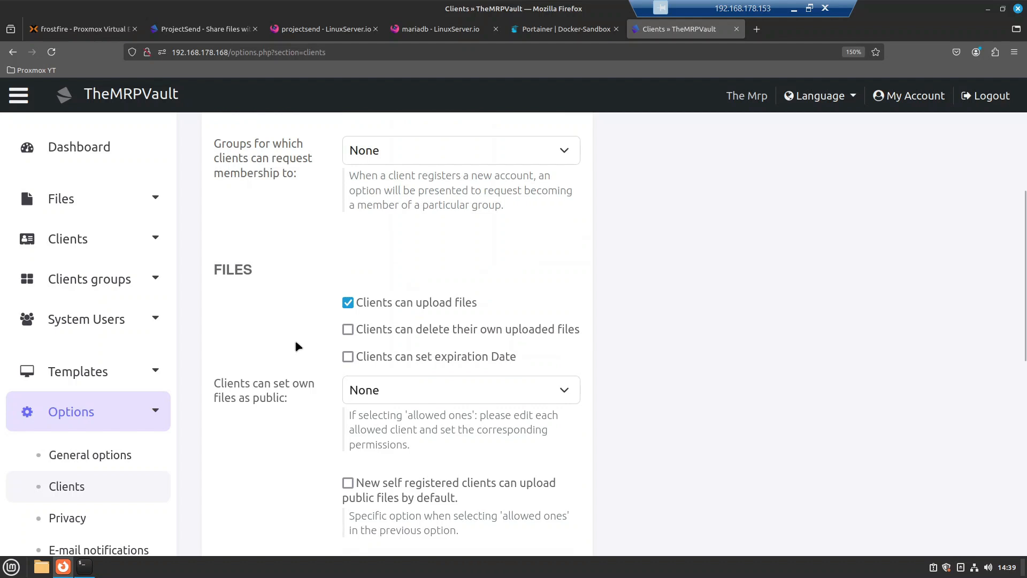
pyautogui.click(349, 304)
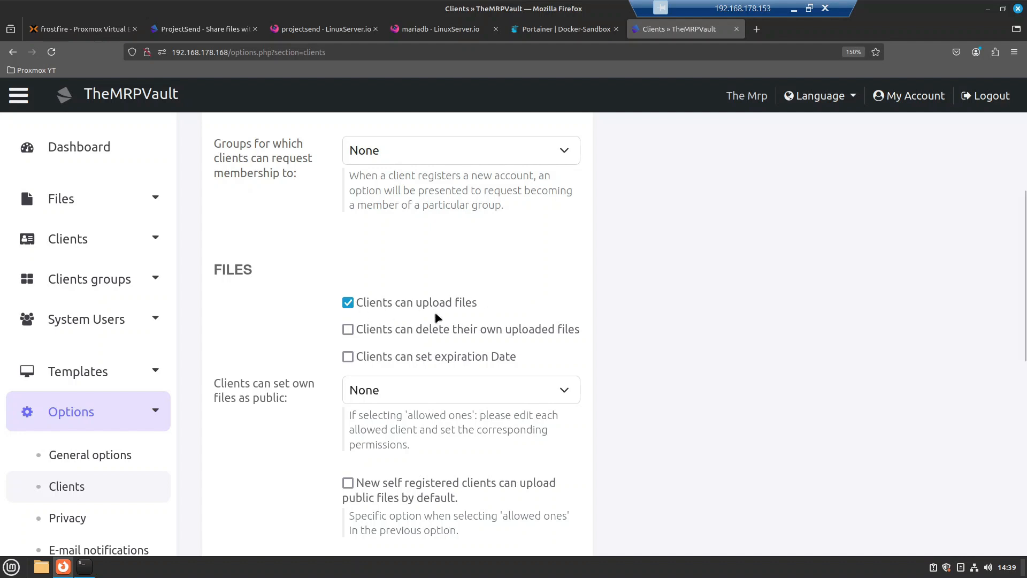
# Step: Turn off uploading, deleting own uploads and expiration dates for clients, and save the client options
pyautogui.click(375, 307)
pyautogui.click(393, 334)
pyautogui.click(360, 304)
pyautogui.click(397, 359)
pyautogui.click(376, 357)
pyautogui.click(359, 330)
pyautogui.click(348, 303)
pyautogui.scroll(-7, 316, 322)
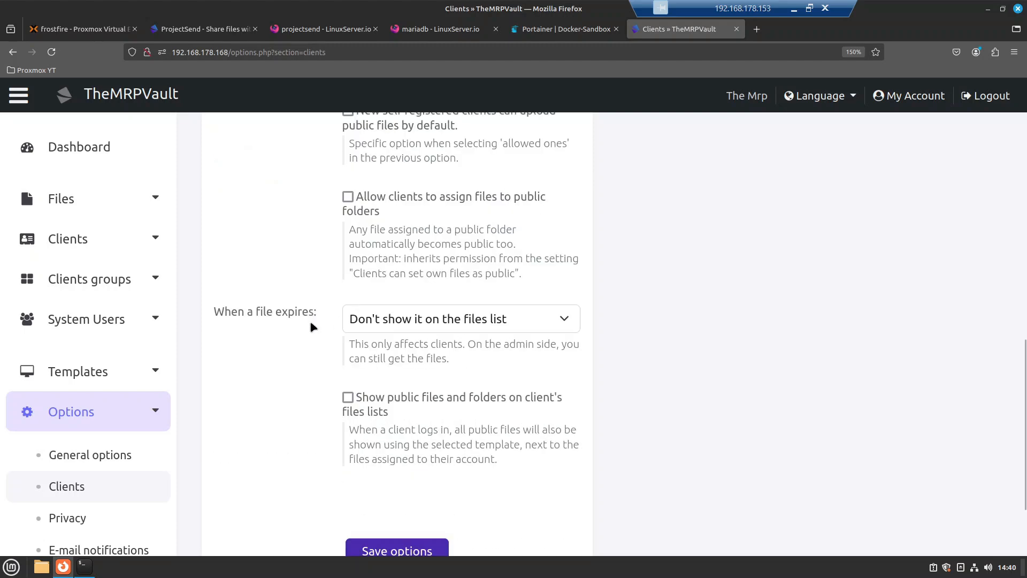
pyautogui.click(410, 448)
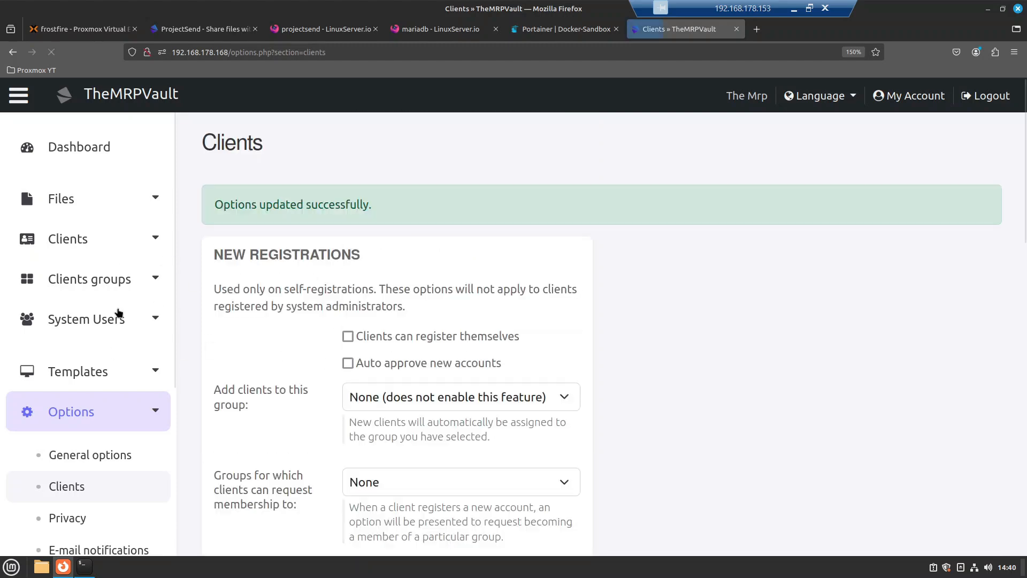
# Step: Open the Branding options page showing the current logo, then open a new Firefox private window
pyautogui.scroll(-4, 113, 294)
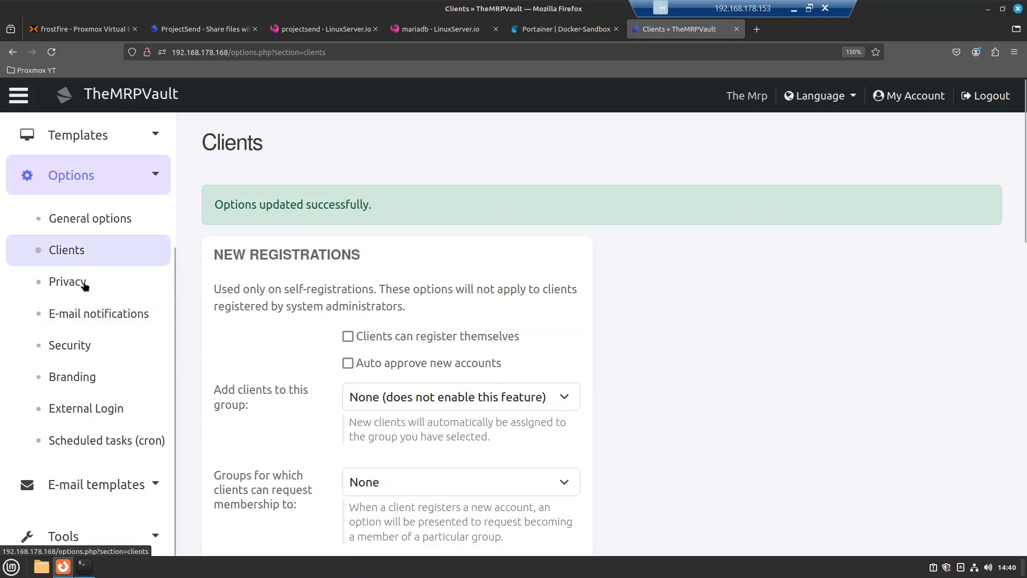
pyautogui.click(82, 381)
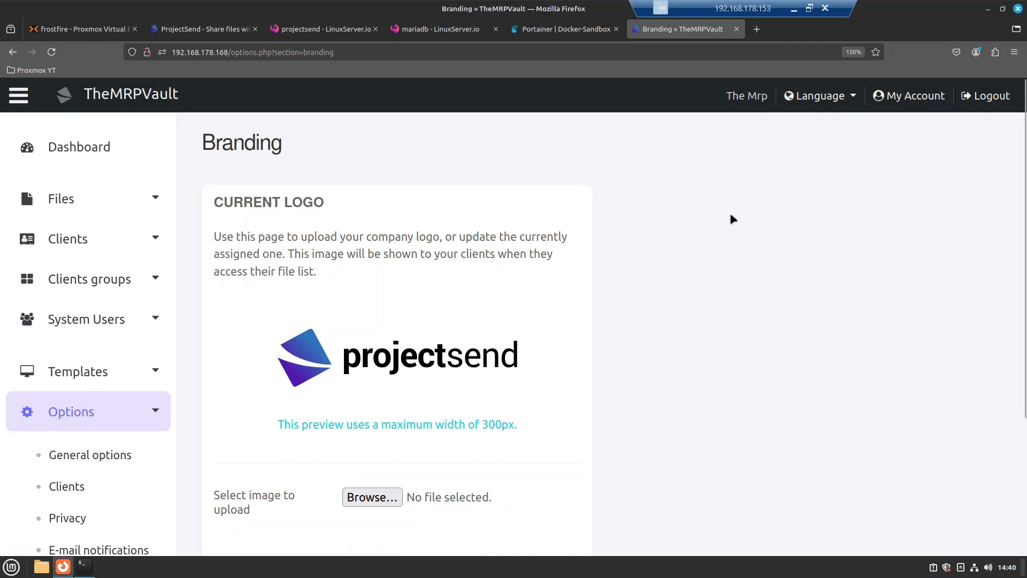
pyautogui.click(1019, 55)
pyautogui.click(930, 130)
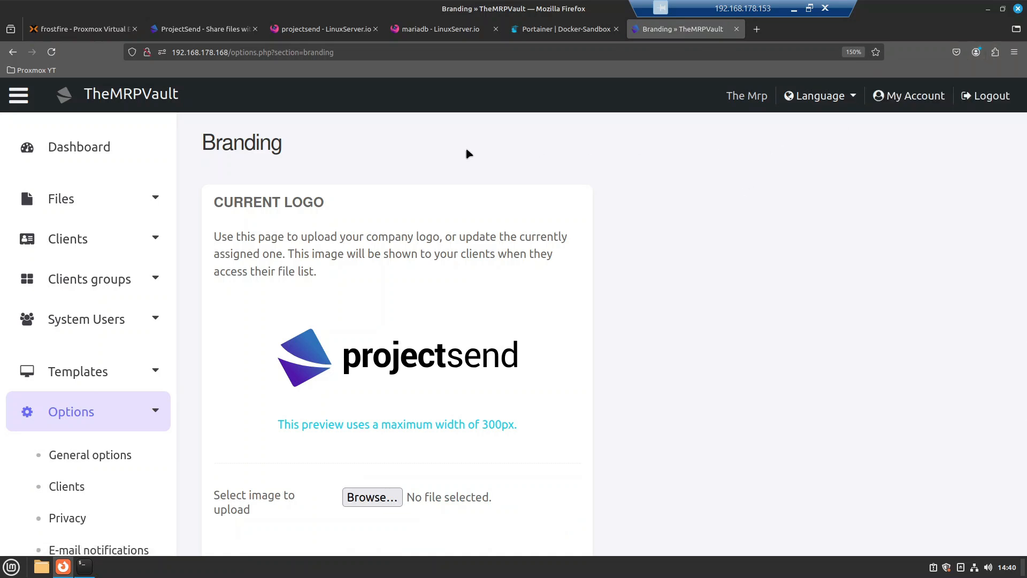
# Step: Load 192.168.178.168 in the private window to reach the ProjectSend login page
pyautogui.write('192')
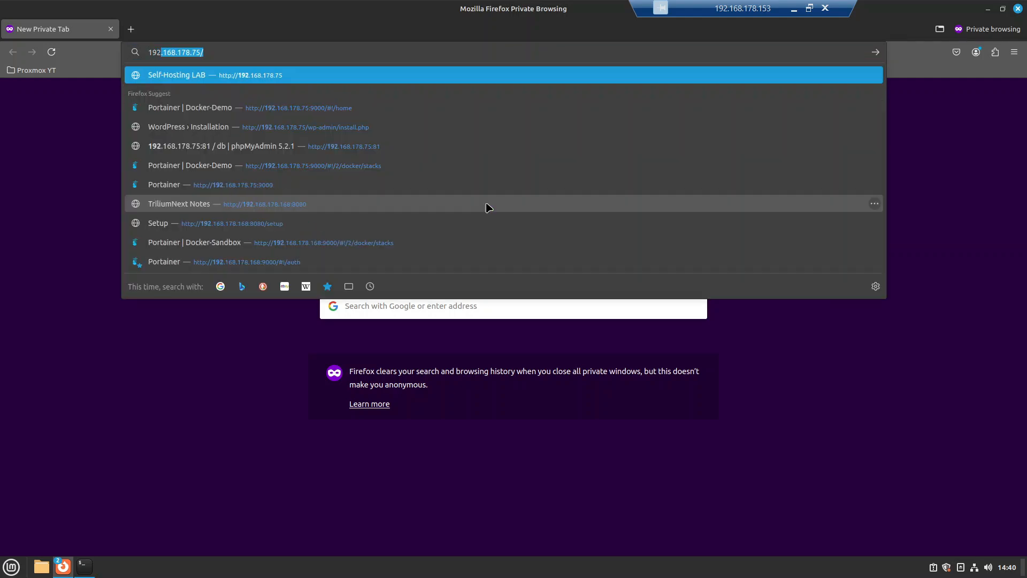
pyautogui.write('.168.178.1')
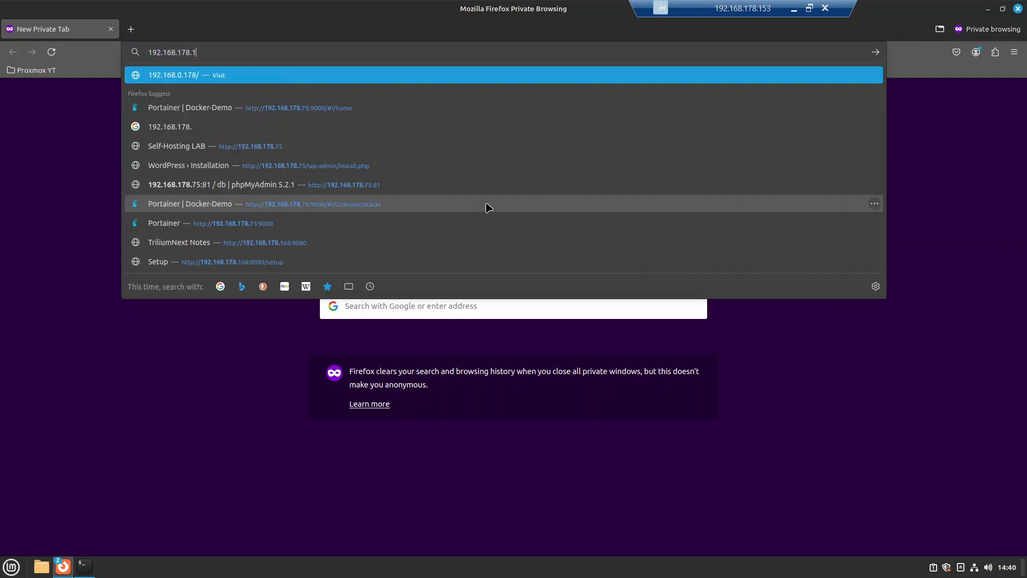
pyautogui.write('68')
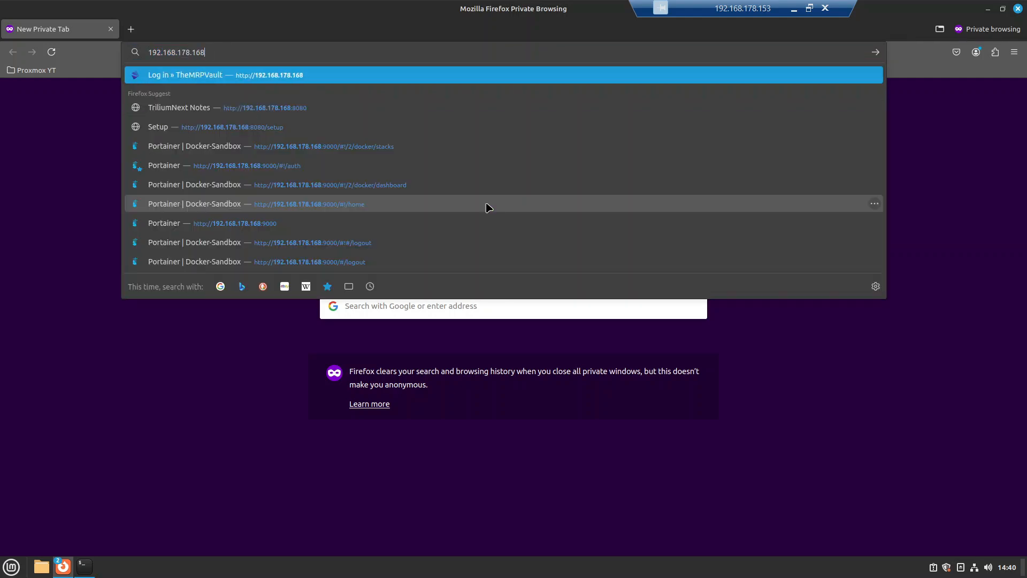
pyautogui.press('Return')
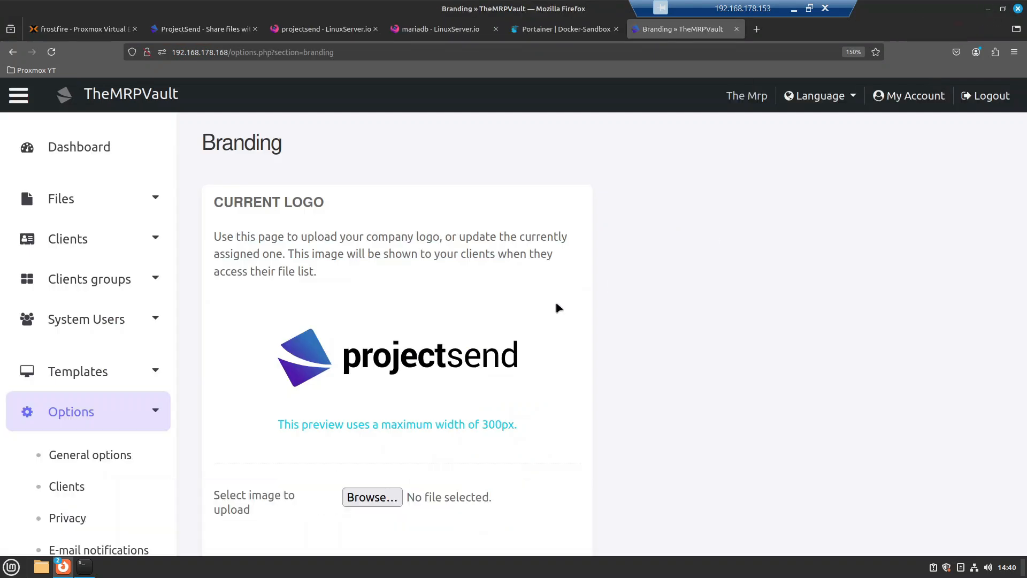
pyautogui.click(988, 8)
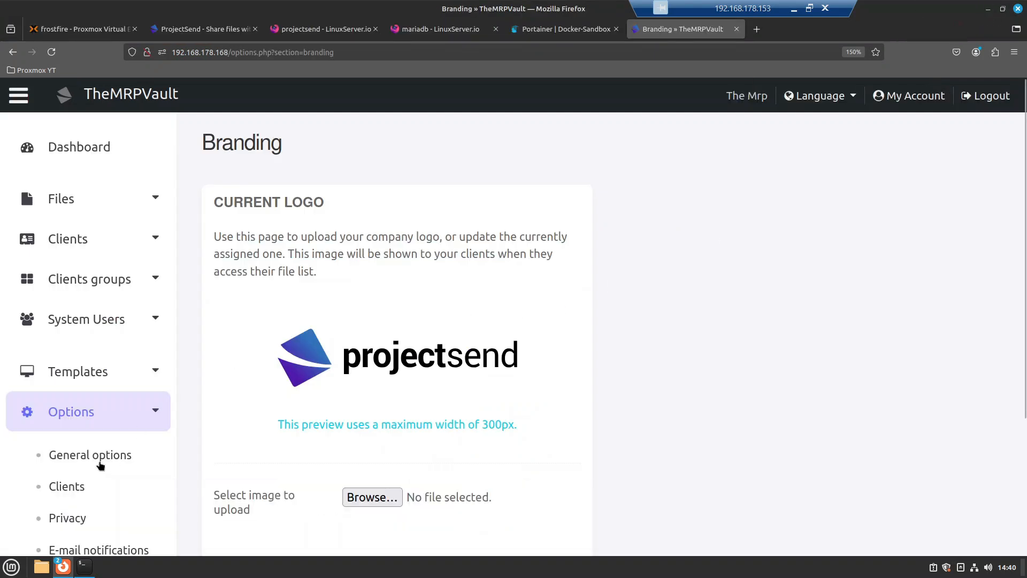
pyautogui.scroll(-4, 59, 415)
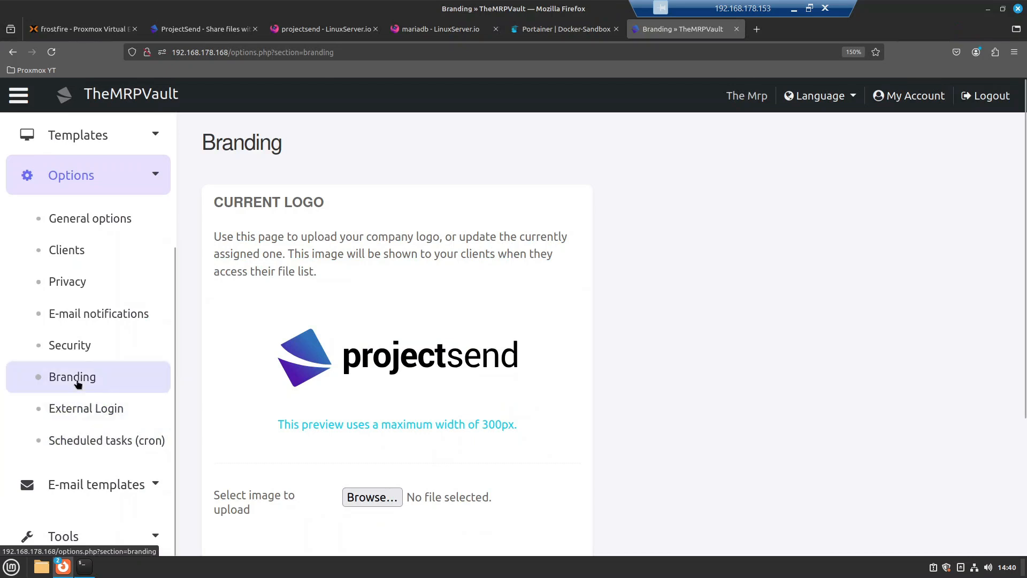
pyautogui.scroll(-2, 412, 385)
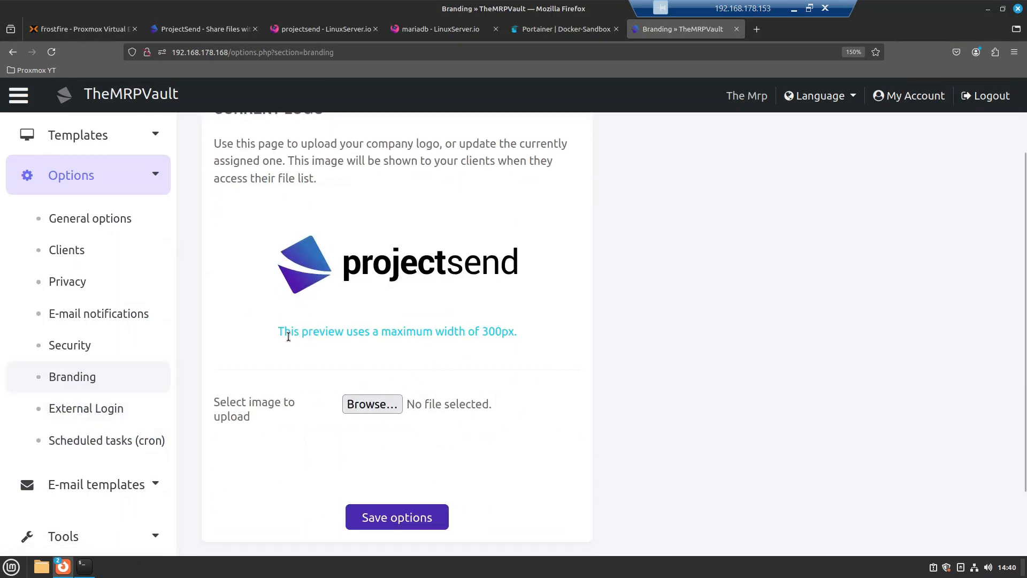
pyautogui.moveTo(454, 332); pyautogui.dragTo(498, 331)
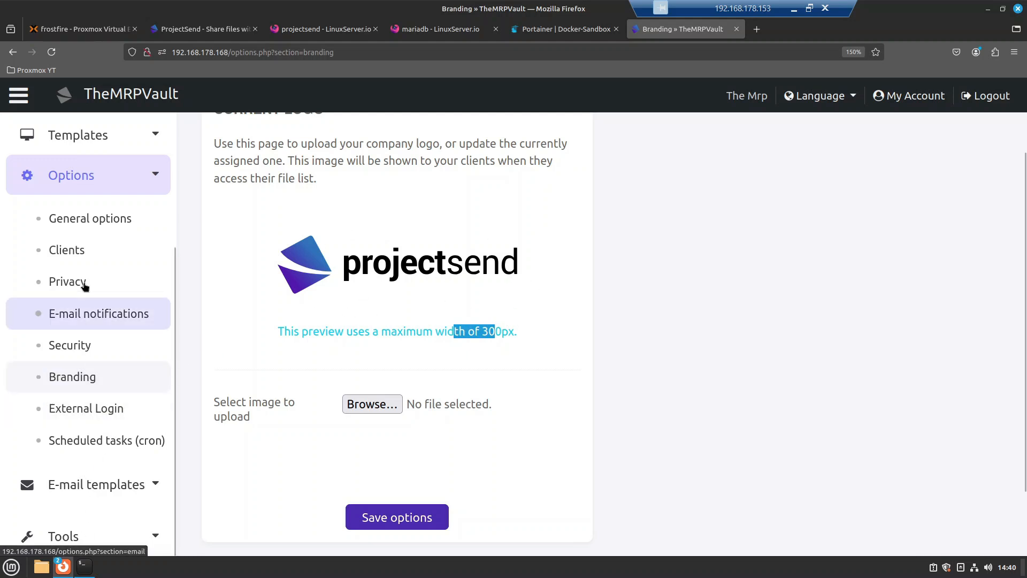
pyautogui.scroll(4, 84, 287)
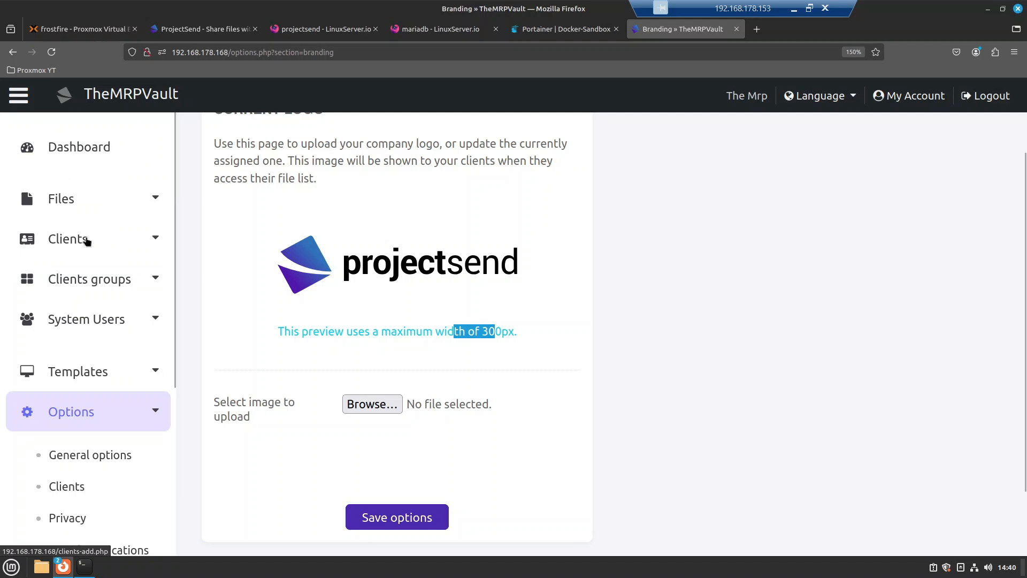
pyautogui.click(87, 241)
# Step: Look over the Add client form and the clients list holding the single test client, then switch to the private window
pyautogui.click(74, 286)
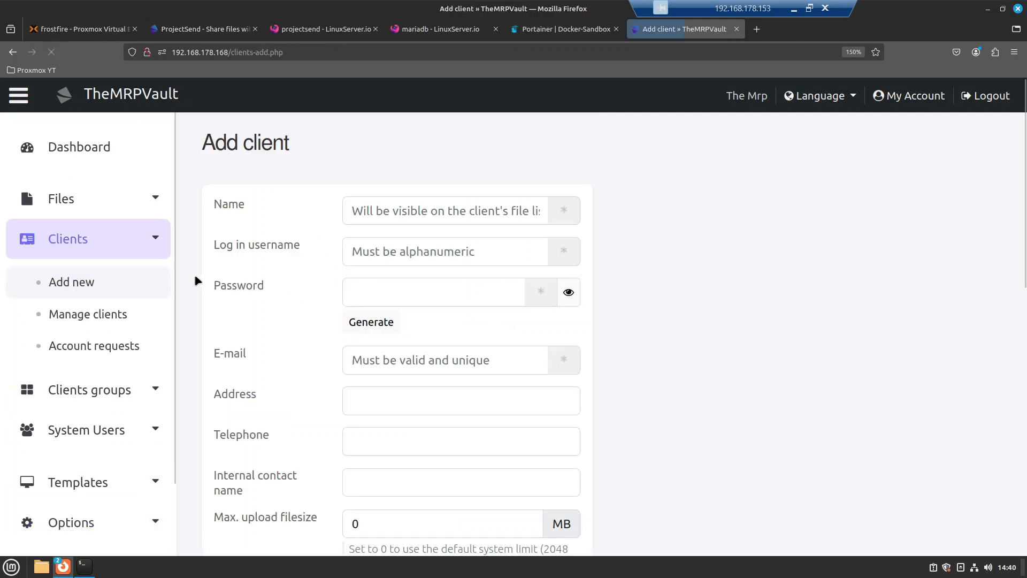
pyautogui.click(70, 319)
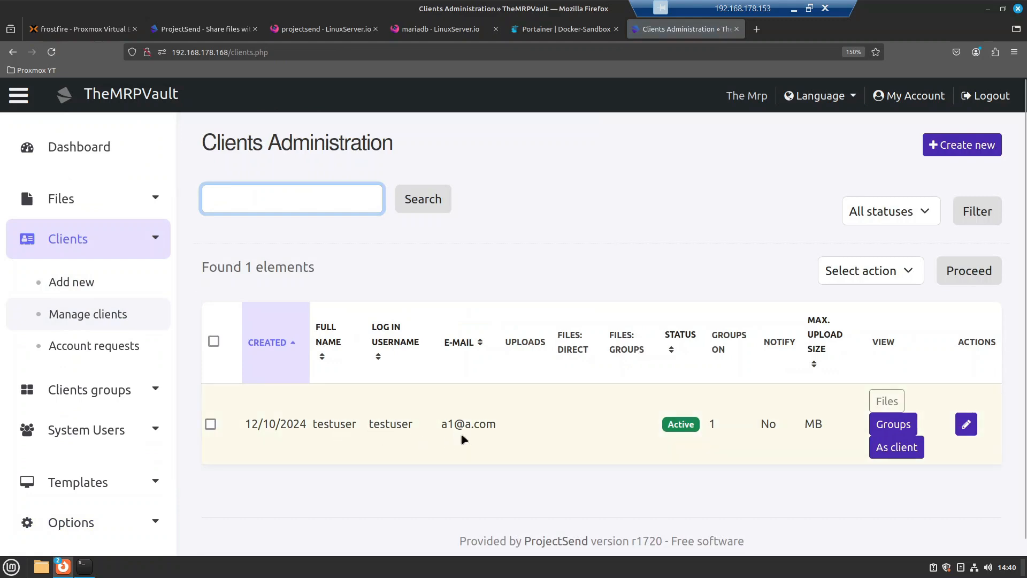
pyautogui.moveTo(63, 566)
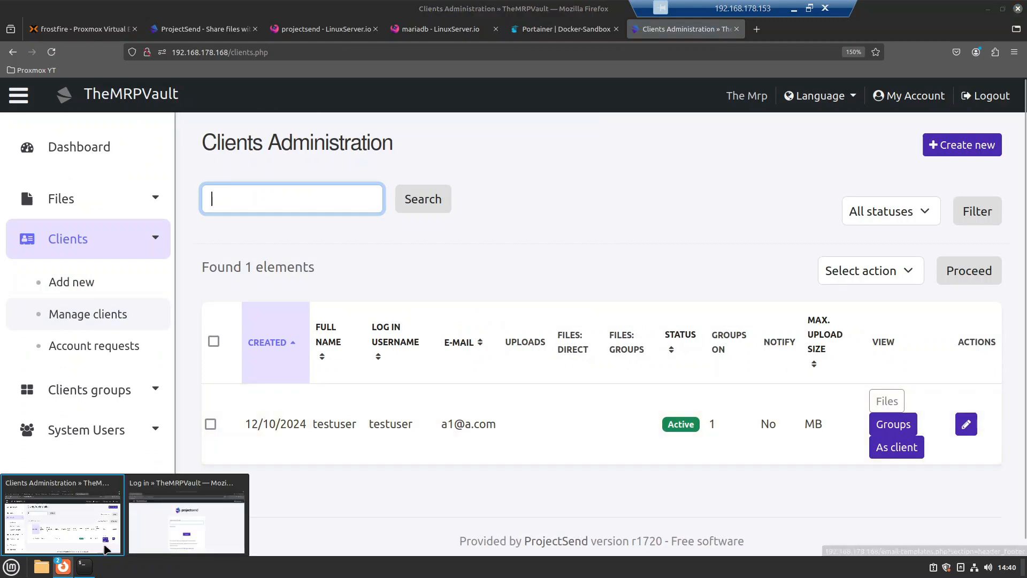
pyautogui.click(214, 525)
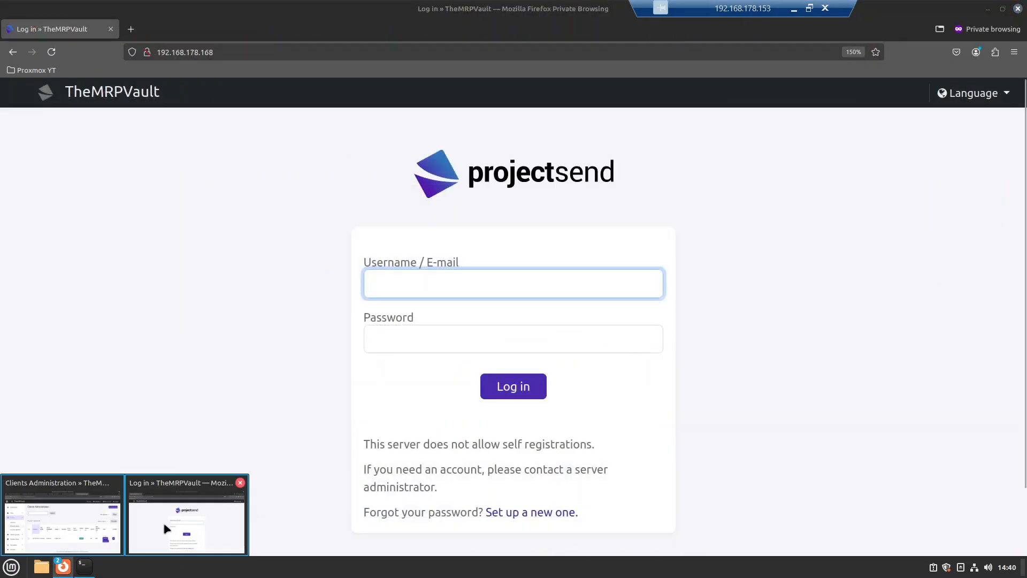
# Step: Log in to ProjectSend in the private window with the test client's username and password
pyautogui.click(165, 529)
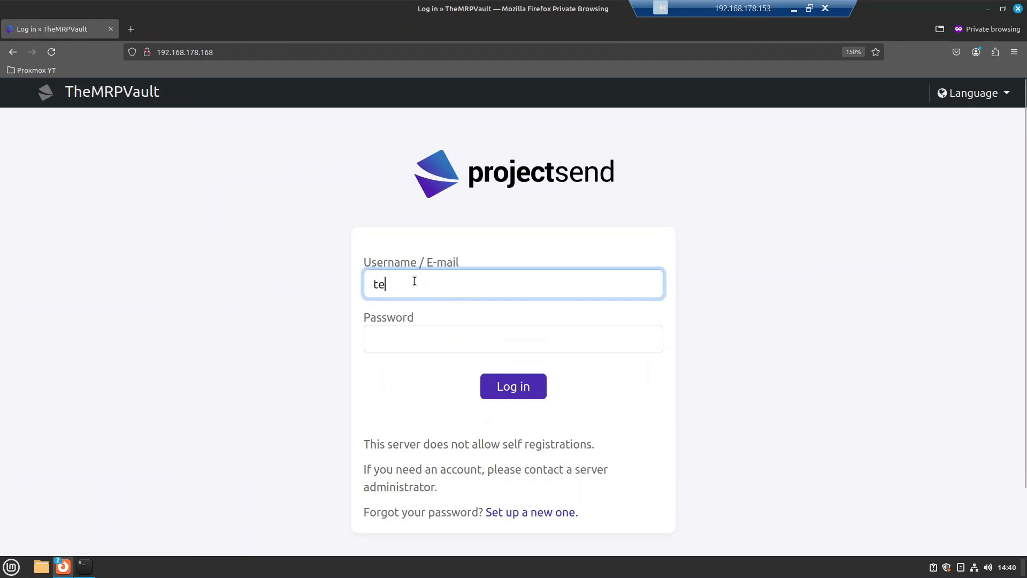
pyautogui.write('testuser')
pyautogui.press('Tab')
pyautogui.write('******')
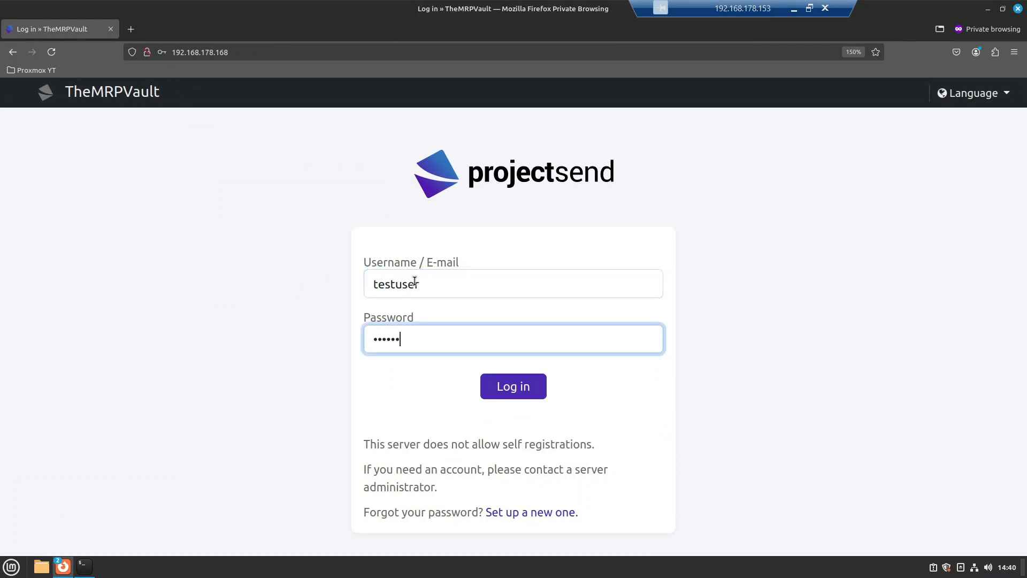
pyautogui.press('Return')
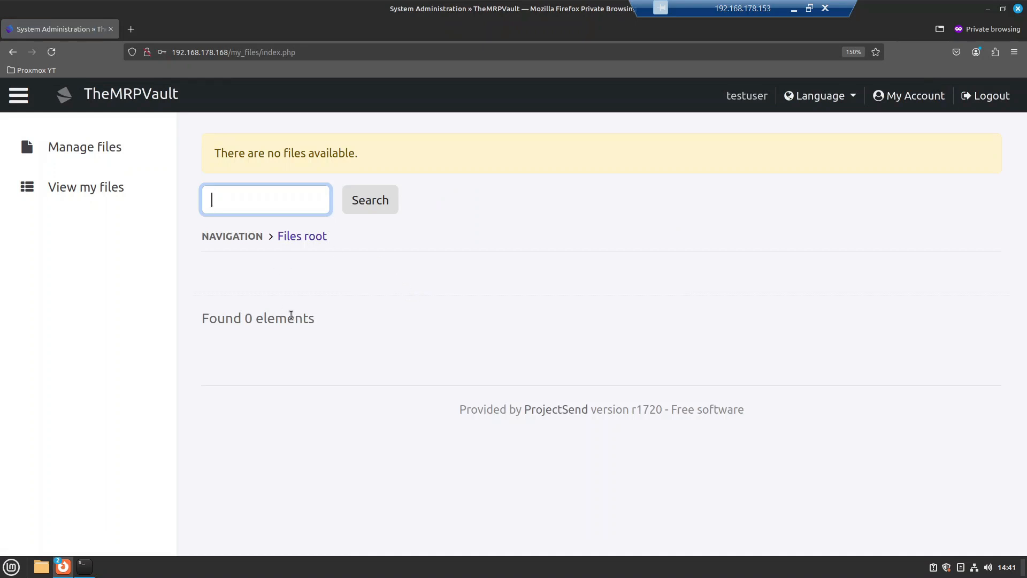
# Step: Check the client's Manage files and View my files pages, confirming no files are listed
pyautogui.click(87, 156)
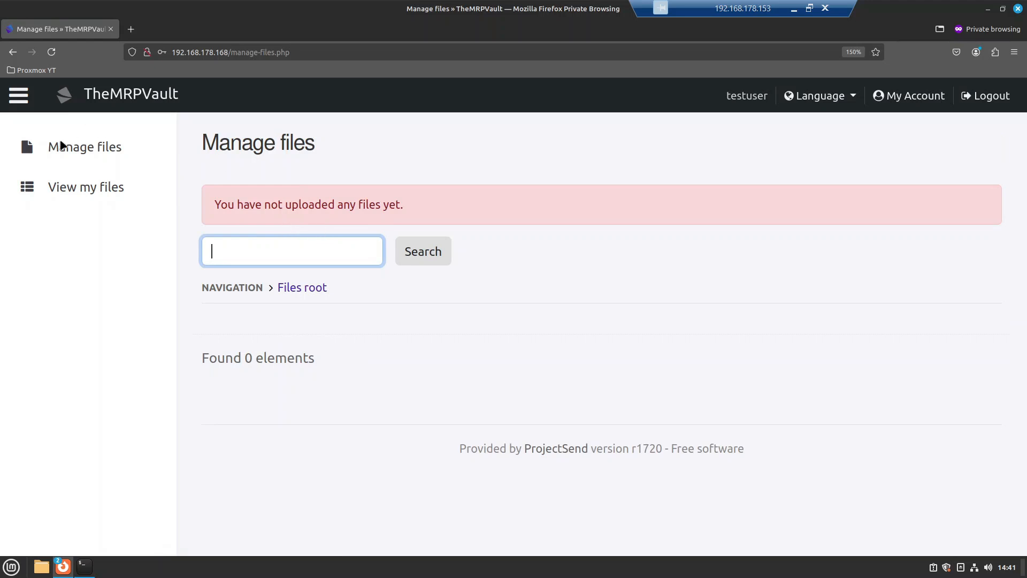
pyautogui.moveTo(219, 205); pyautogui.dragTo(325, 209)
pyautogui.click(389, 227)
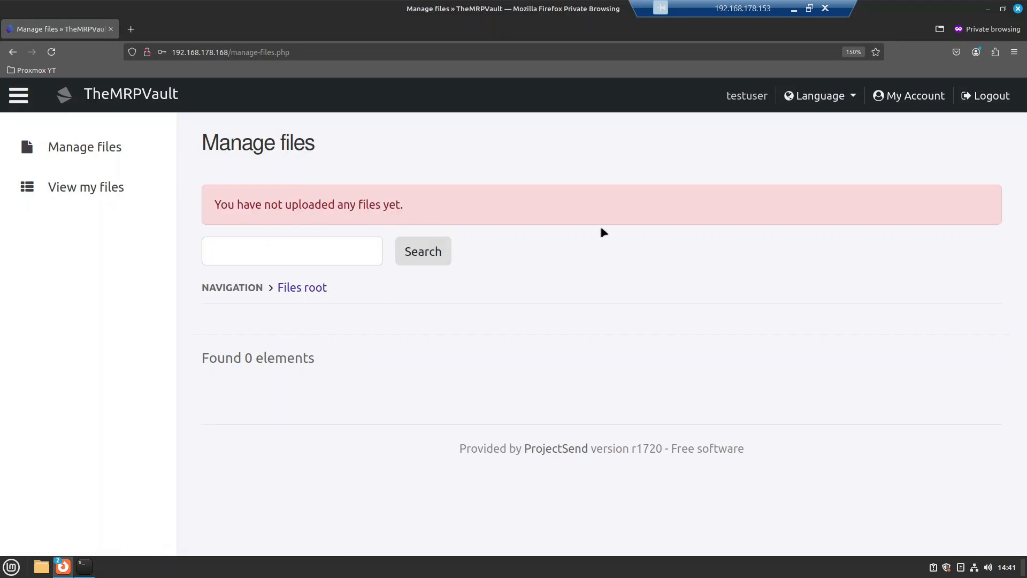
pyautogui.click(73, 200)
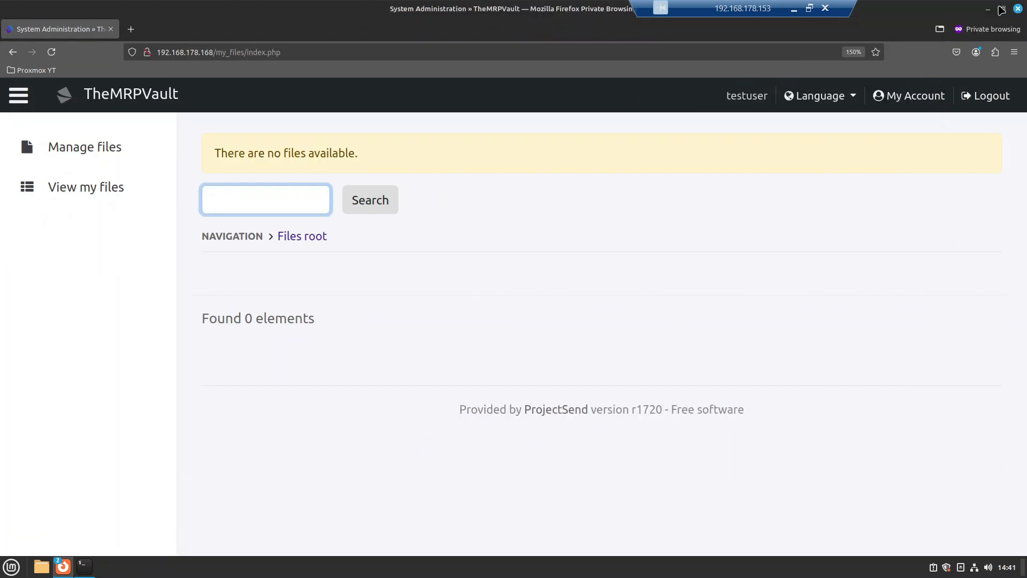
# Step: Minimize the test client's private window to reveal the admin Clients Administration page
pyautogui.click(989, 9)
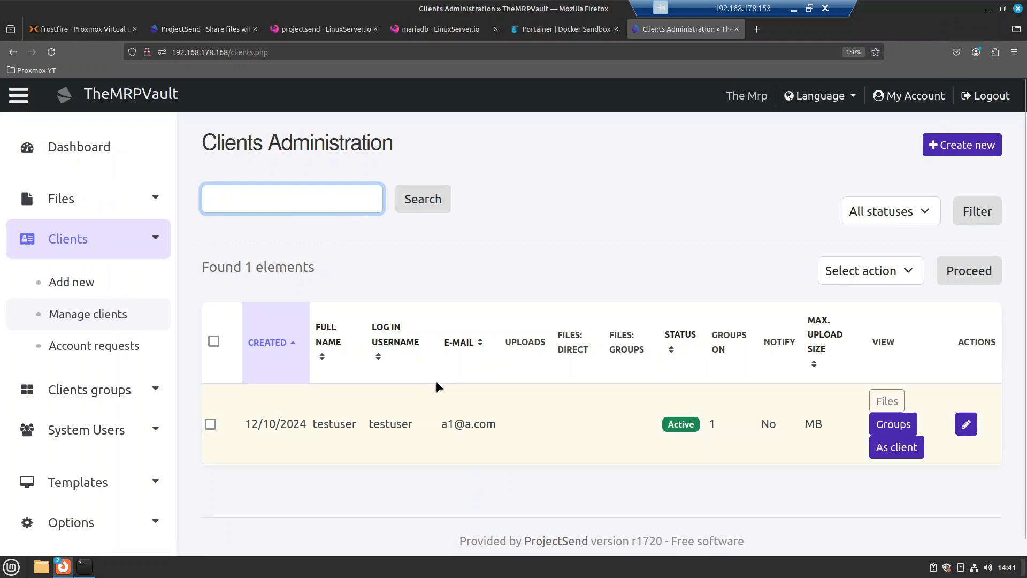
# Step: Go to the Files > Upload page, with a file manager open on the home folder
pyautogui.click(81, 198)
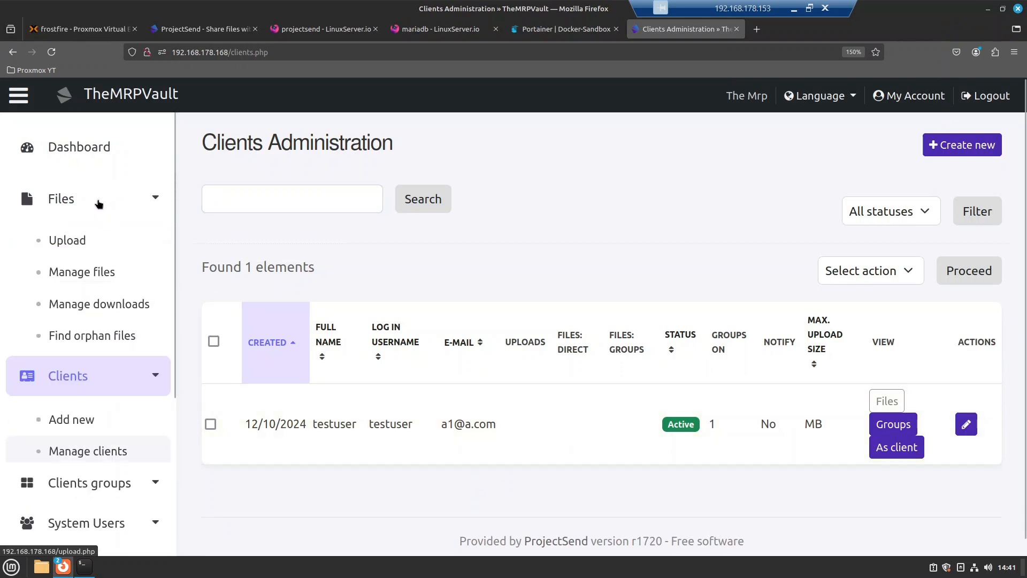
pyautogui.click(83, 244)
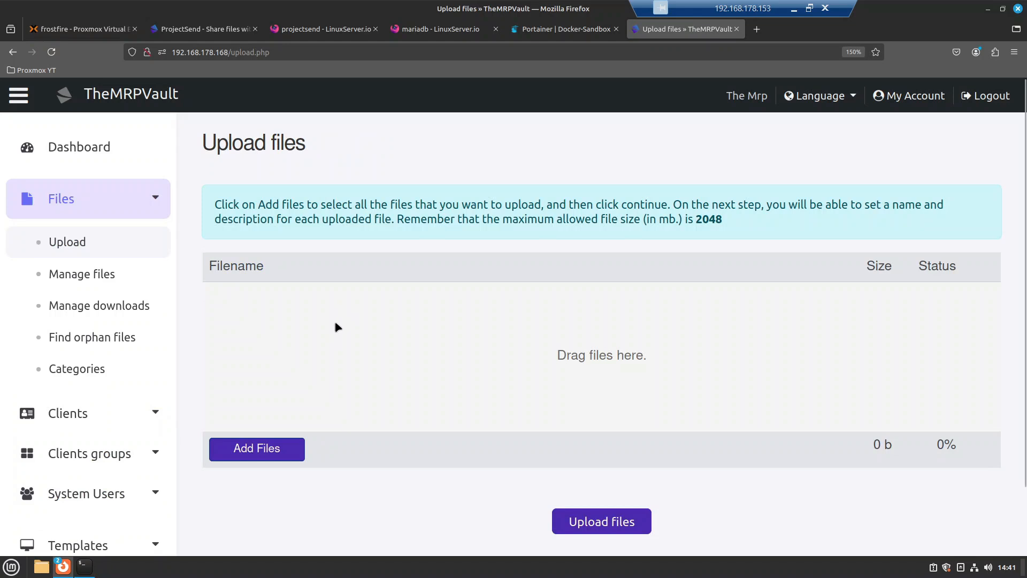
pyautogui.click(41, 567)
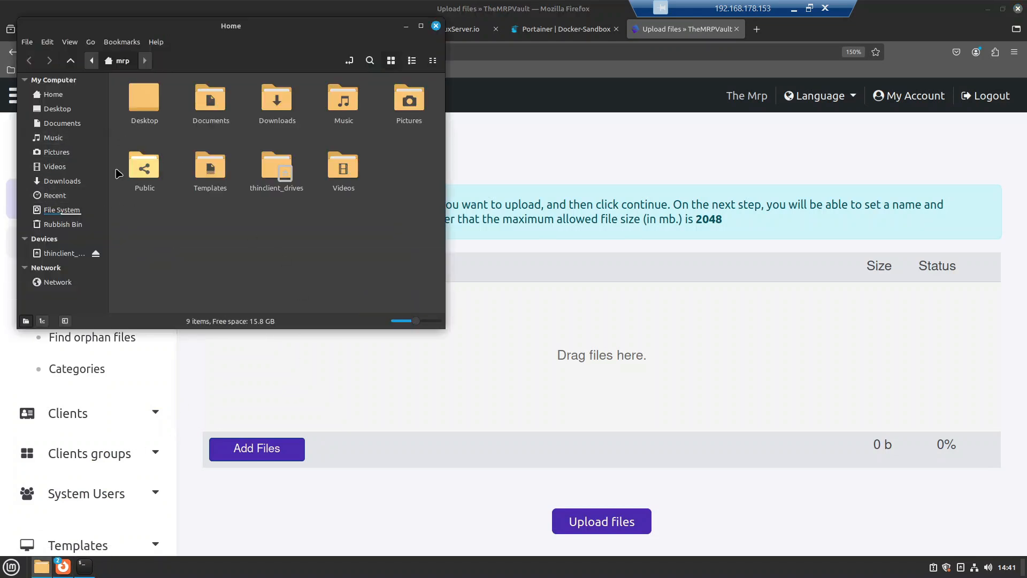
# Step: Open a terminal inside the empty Documents folder
pyautogui.click(62, 123)
pyautogui.rightClick(235, 156)
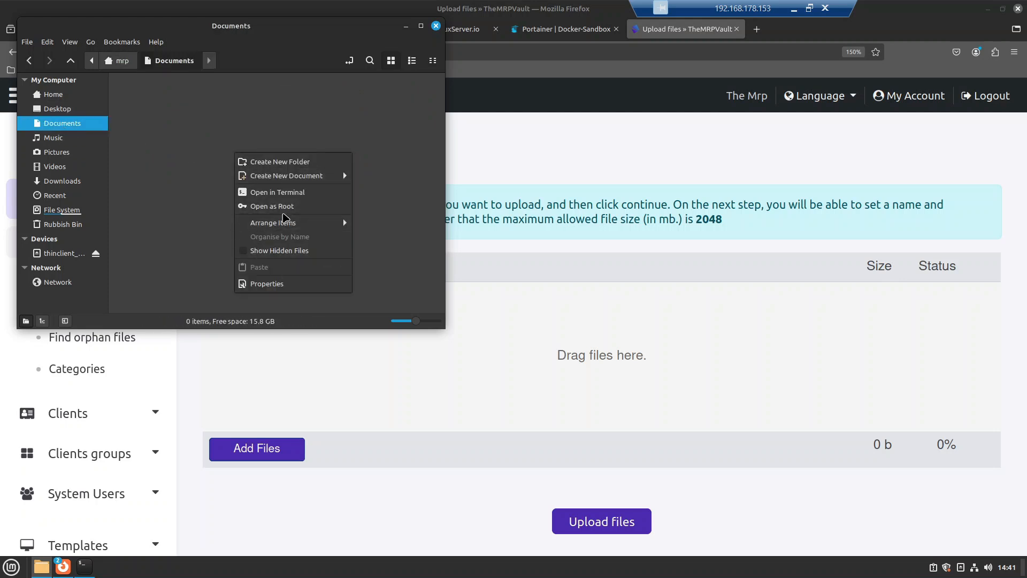
pyautogui.click(289, 206)
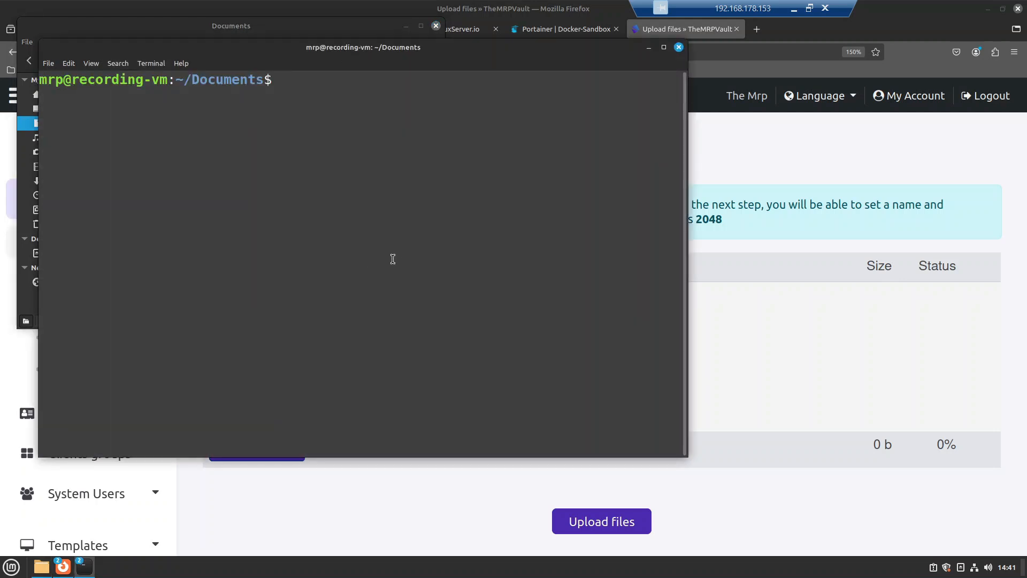
# Step: Create new-file.txt with touch, write 'subscribe' in nano, save it, and close the terminal
pyautogui.write('touch new-file.txt')
pyautogui.press('Return')
pyautogui.write('nano new-file.txt w')
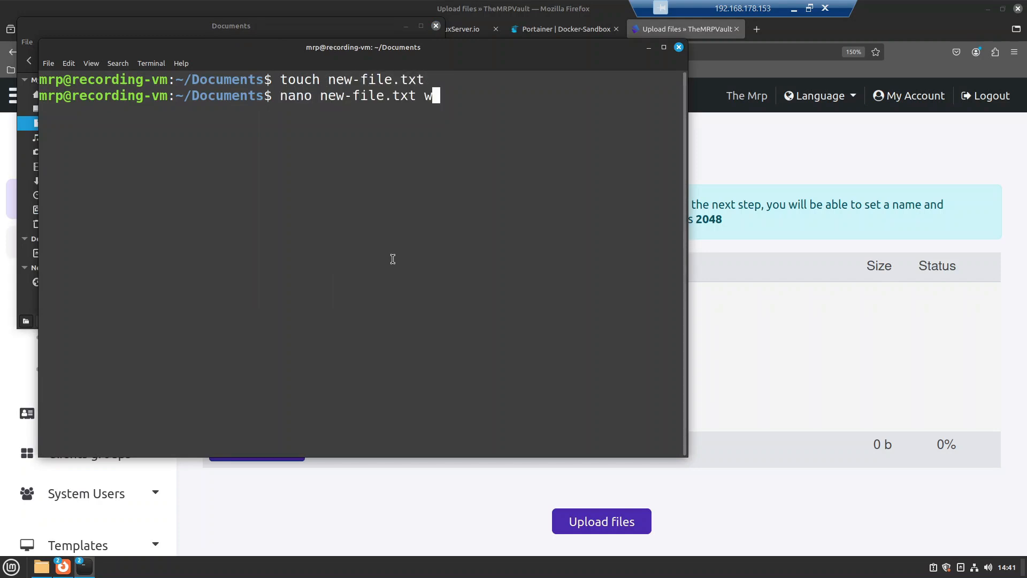
pyautogui.press('Return')
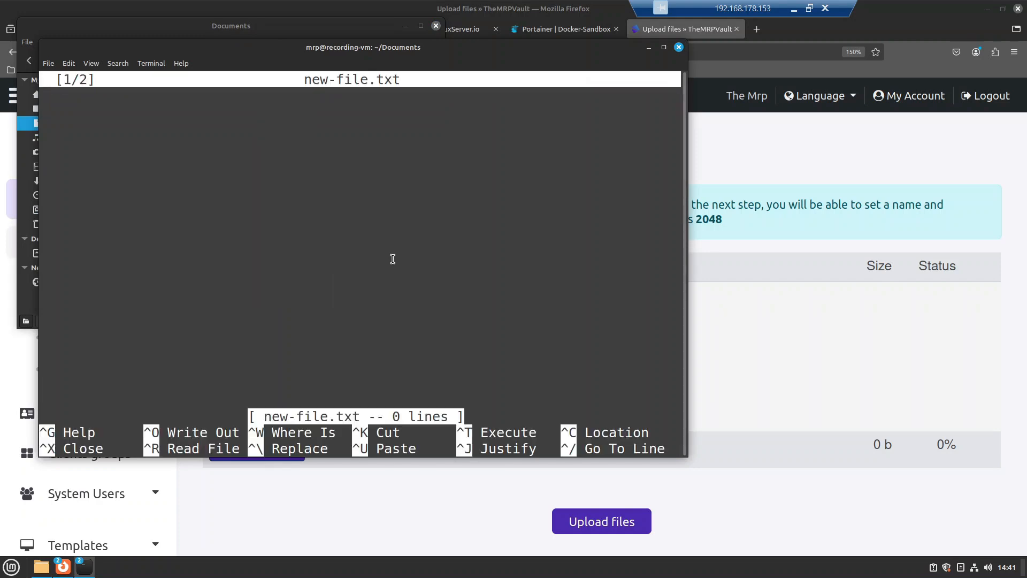
pyautogui.write('subscribe')
pyautogui.hotkey('ctrl', 'x')
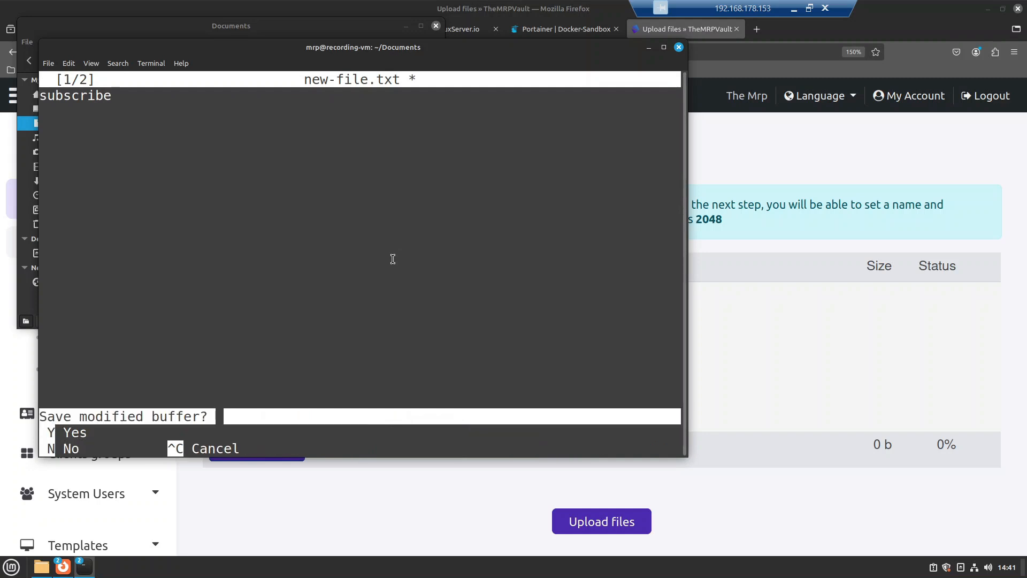
pyautogui.press('y')
pyautogui.press('Return')
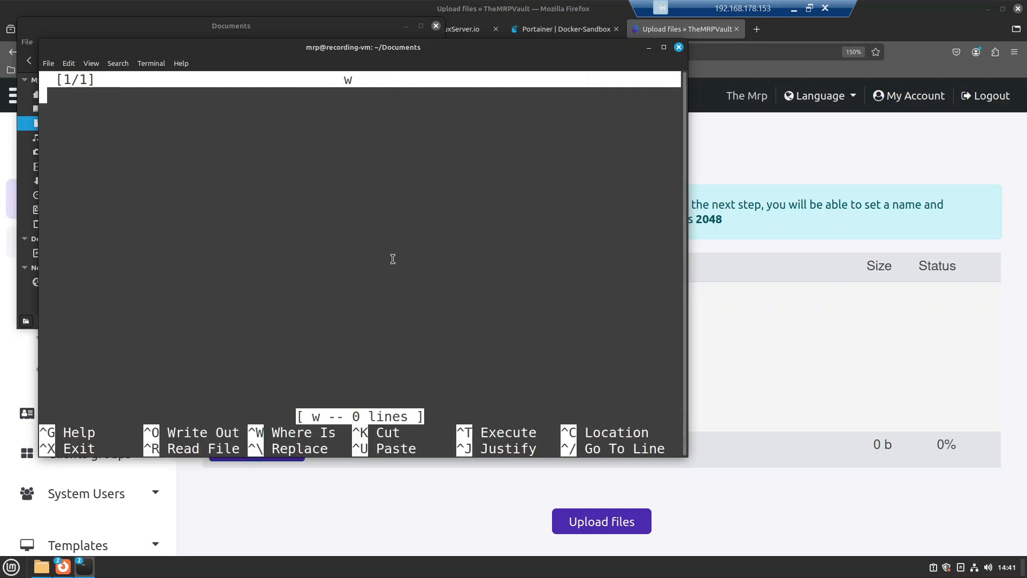
pyautogui.click(679, 47)
pyautogui.click(429, 294)
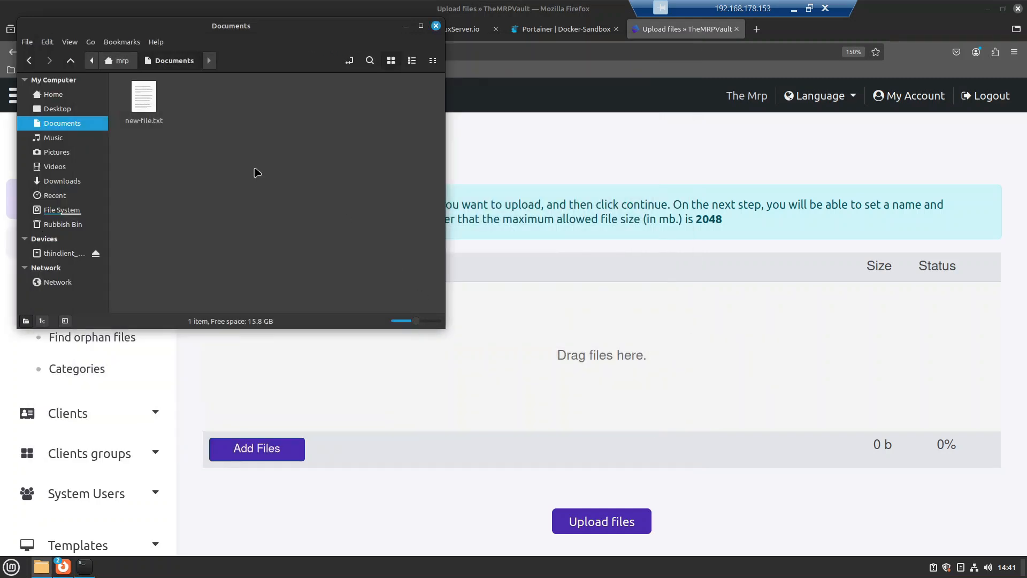
# Step: Close the file manager and add Documents/new-file.txt to the upload queue
pyautogui.click(436, 27)
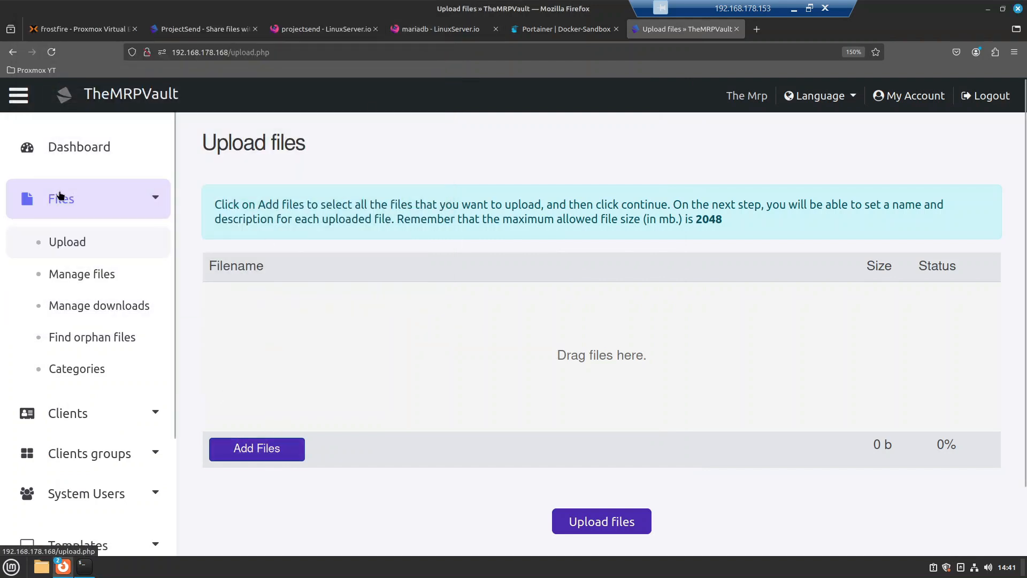
pyautogui.click(257, 452)
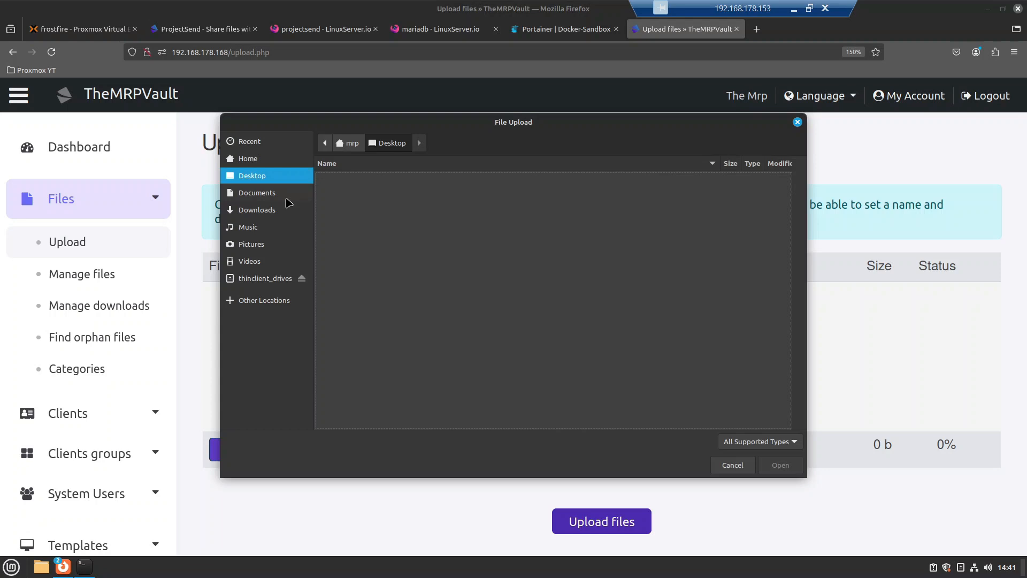
pyautogui.click(270, 195)
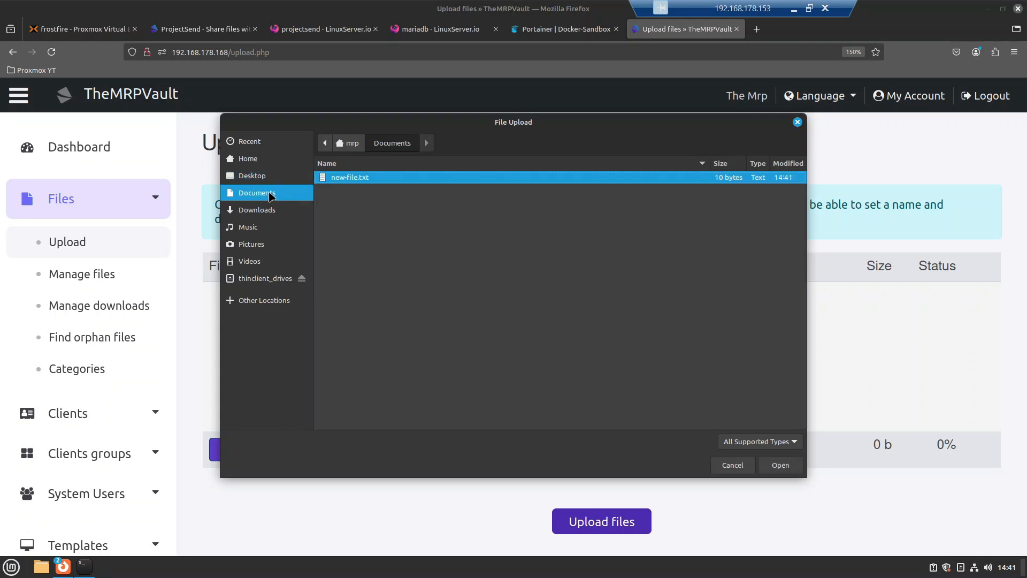
pyautogui.click(780, 465)
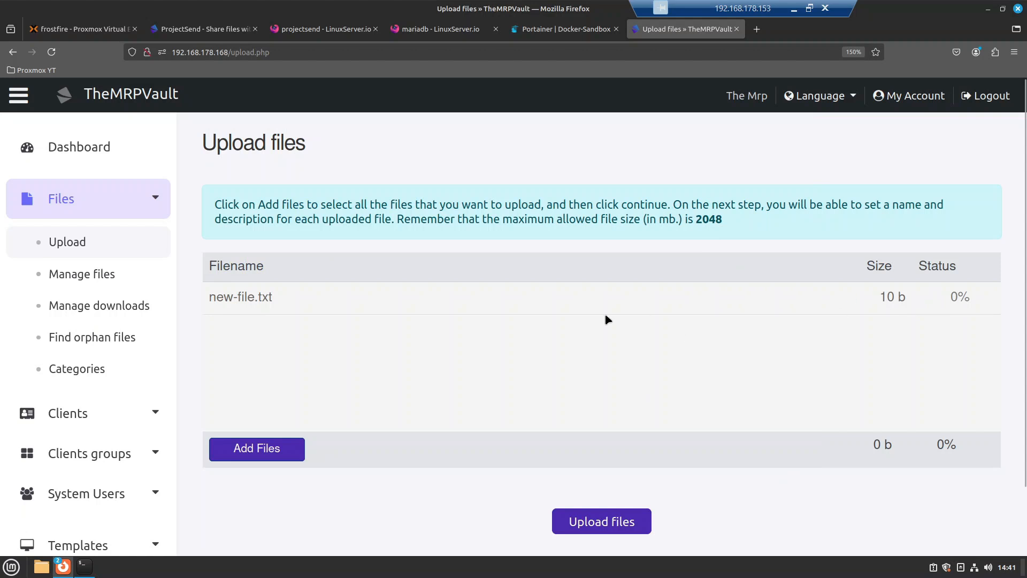
# Step: Upload new-file.txt and pick 13 October 2024 as its expiration date
pyautogui.click(609, 527)
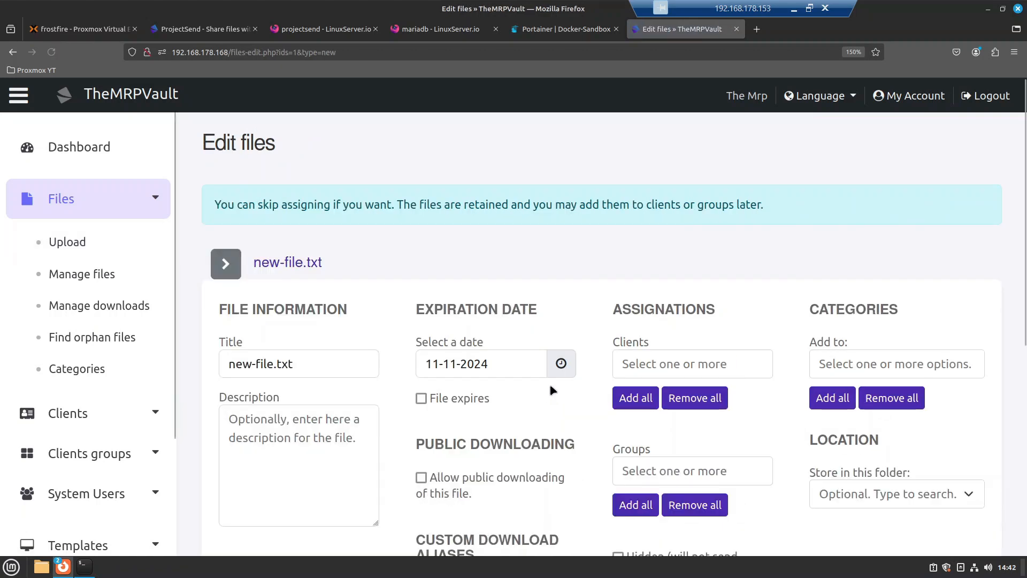
pyautogui.scroll(-3, 511, 443)
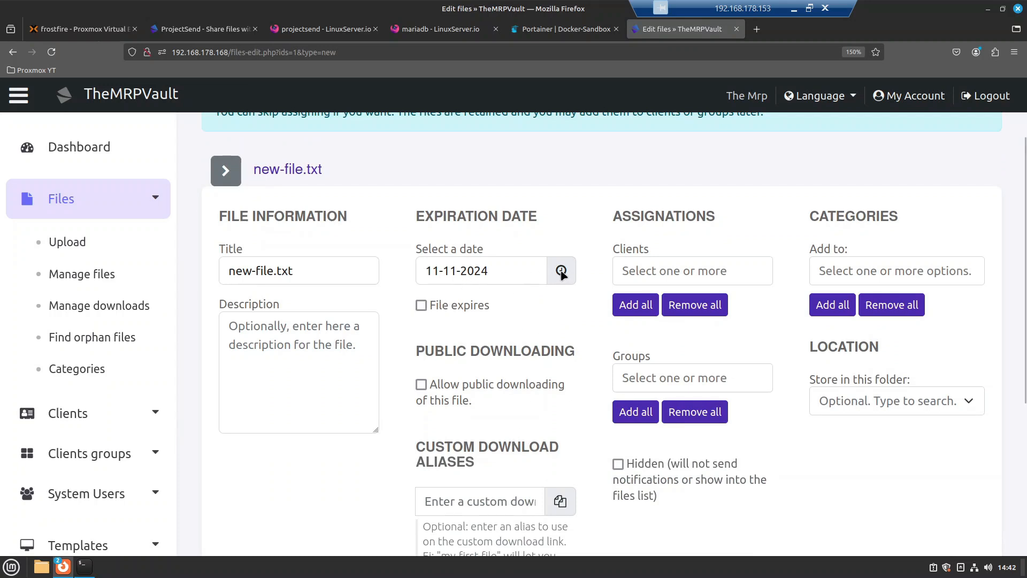
pyautogui.click(506, 271)
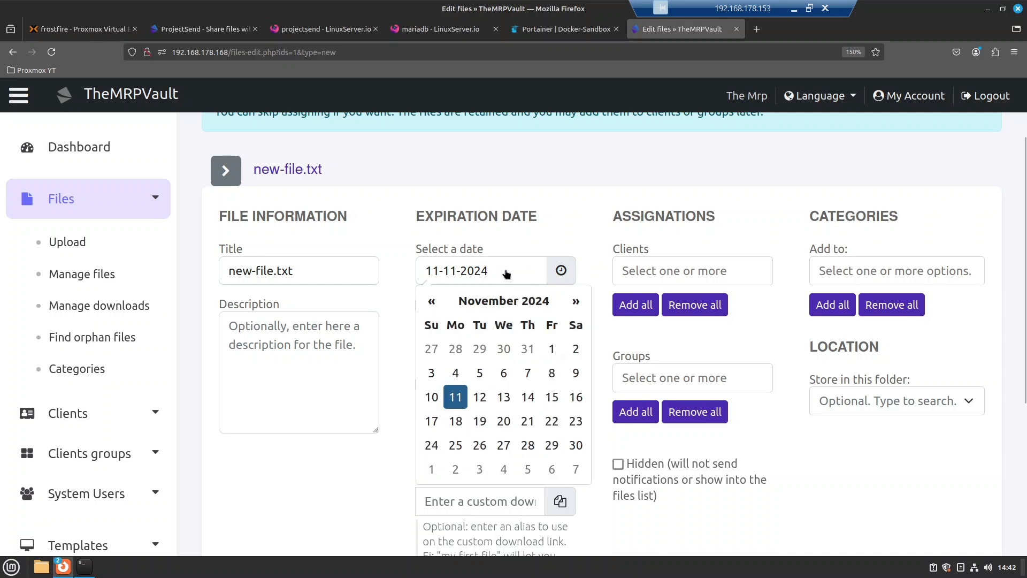
pyautogui.click(431, 300)
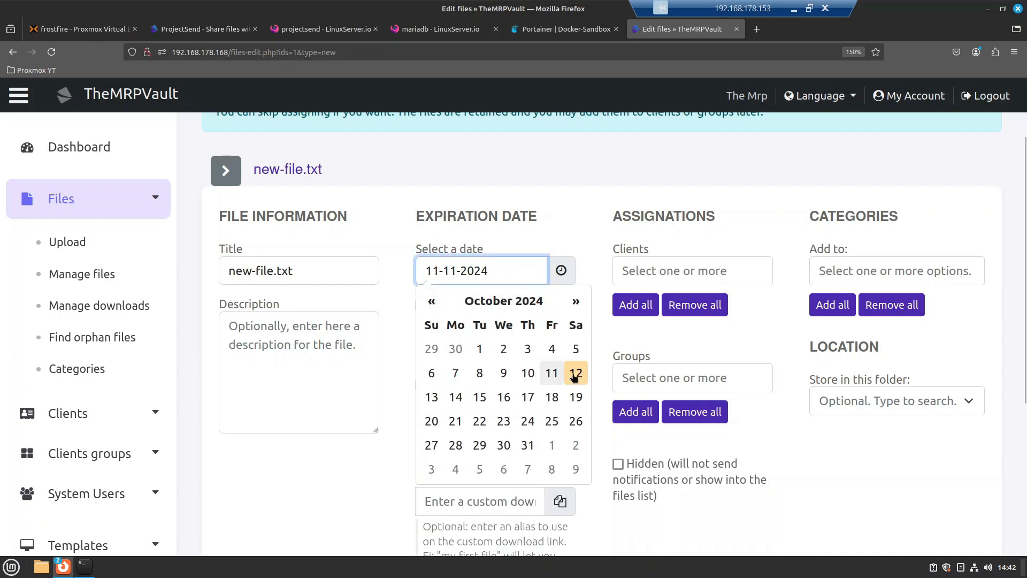
pyautogui.click(434, 399)
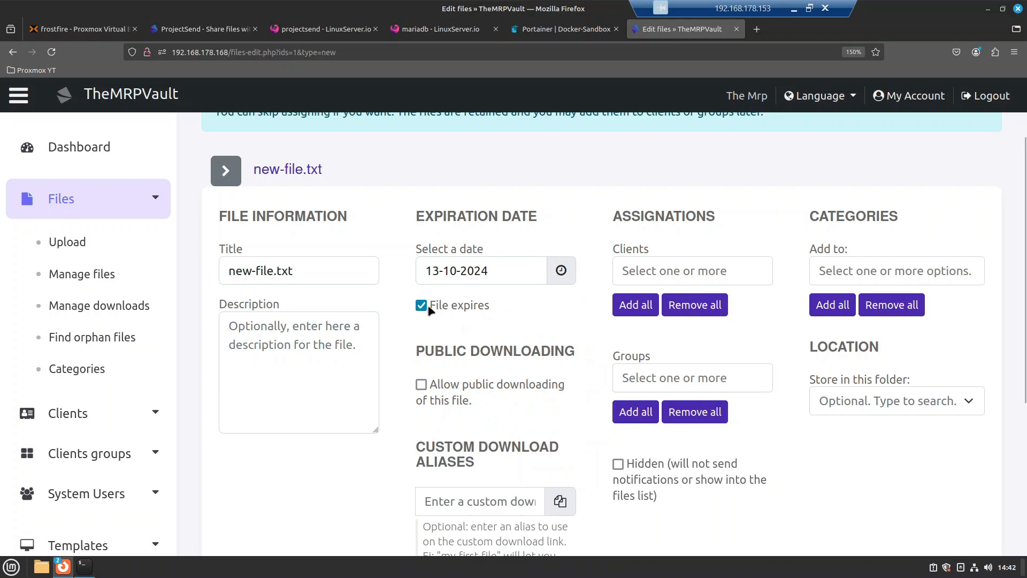
pyautogui.click(517, 276)
# Step: Change the file's expiration date to 30 October 2024
pyautogui.click(503, 442)
pyautogui.scroll(-3, 476, 357)
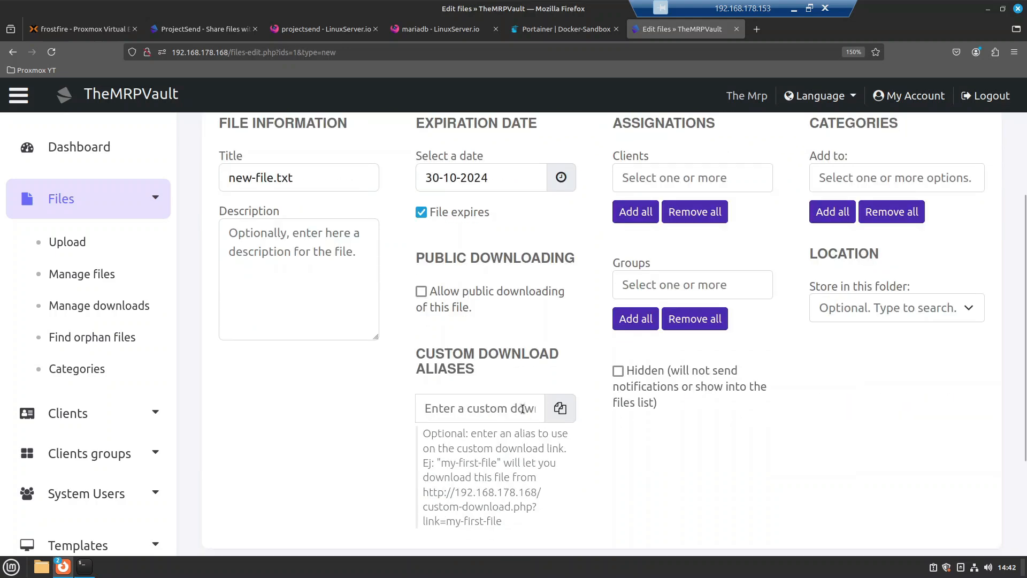
pyautogui.moveTo(456, 465); pyautogui.dragTo(449, 525)
pyautogui.click(475, 416)
pyautogui.scroll(3, 650, 321)
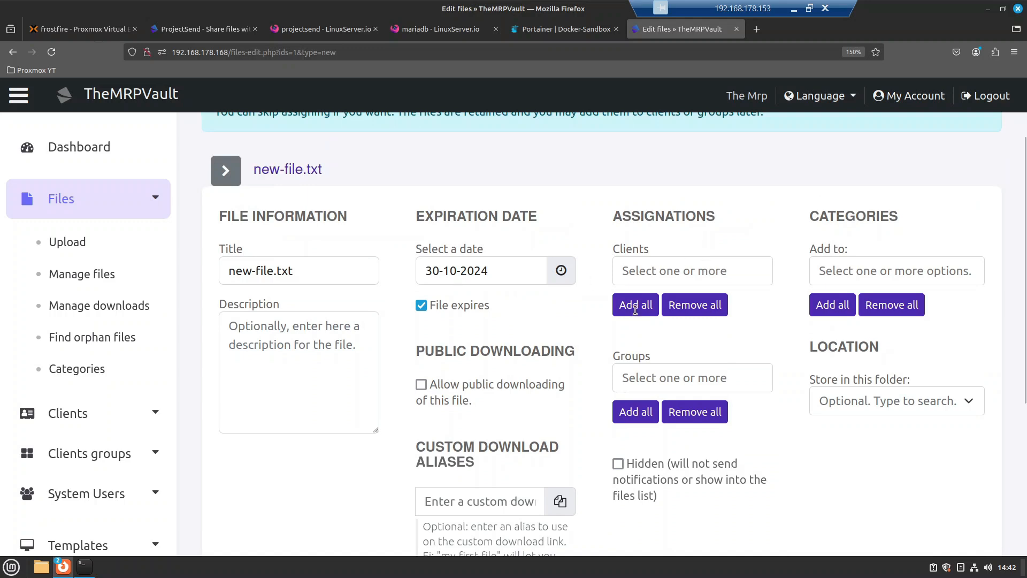
# Step: Assign new-file.txt to the test client and the it-tech-support group
pyautogui.click(666, 270)
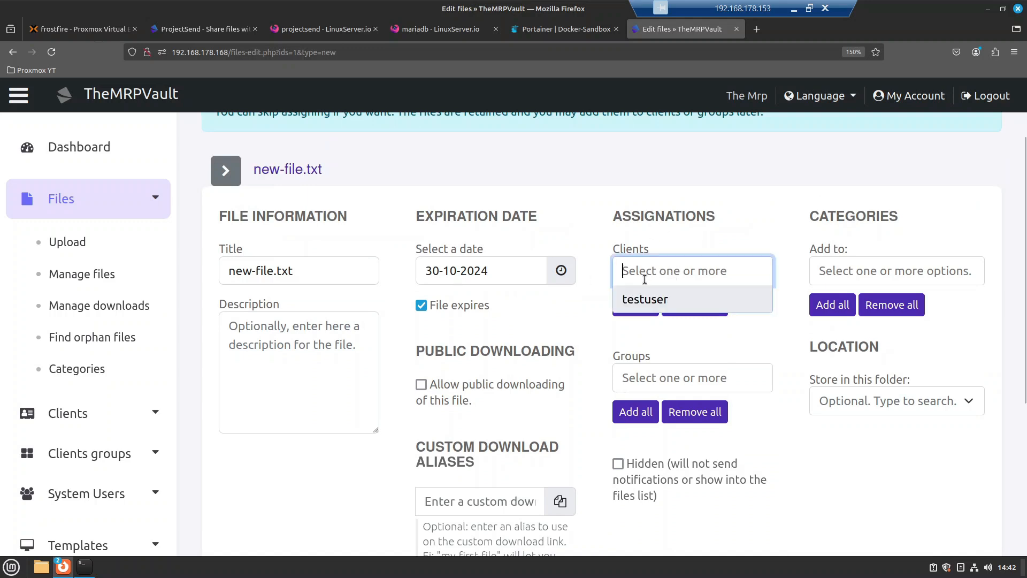
pyautogui.click(644, 298)
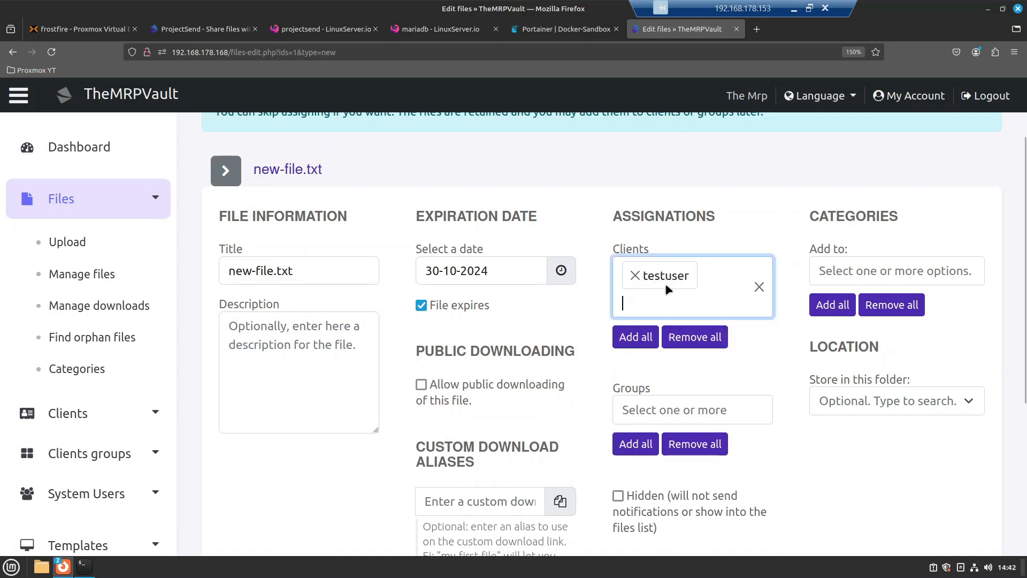
pyautogui.click(666, 411)
pyautogui.click(651, 445)
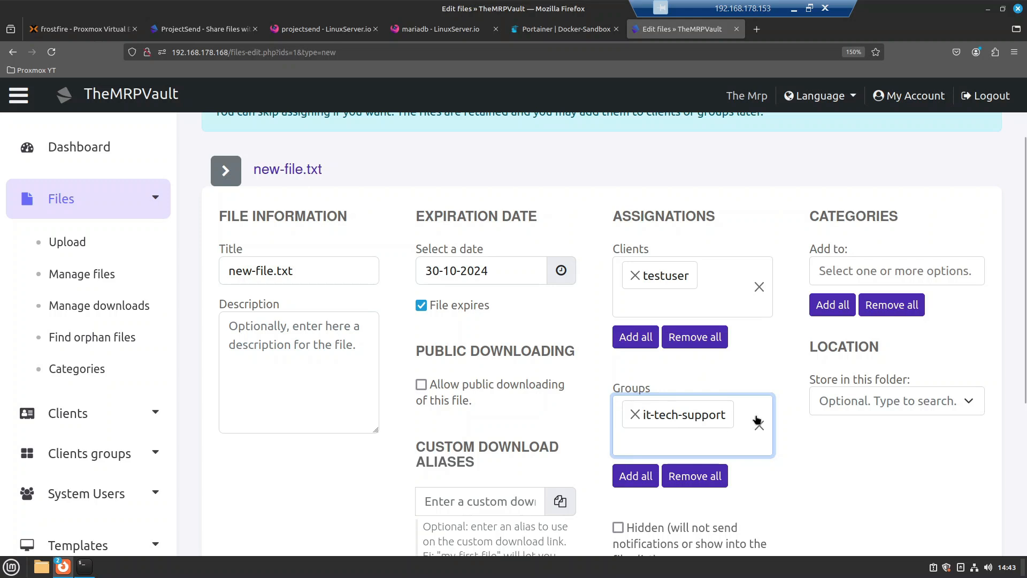
# Step: Leave category and storage folder unset, then scroll down to the Save button
pyautogui.click(873, 272)
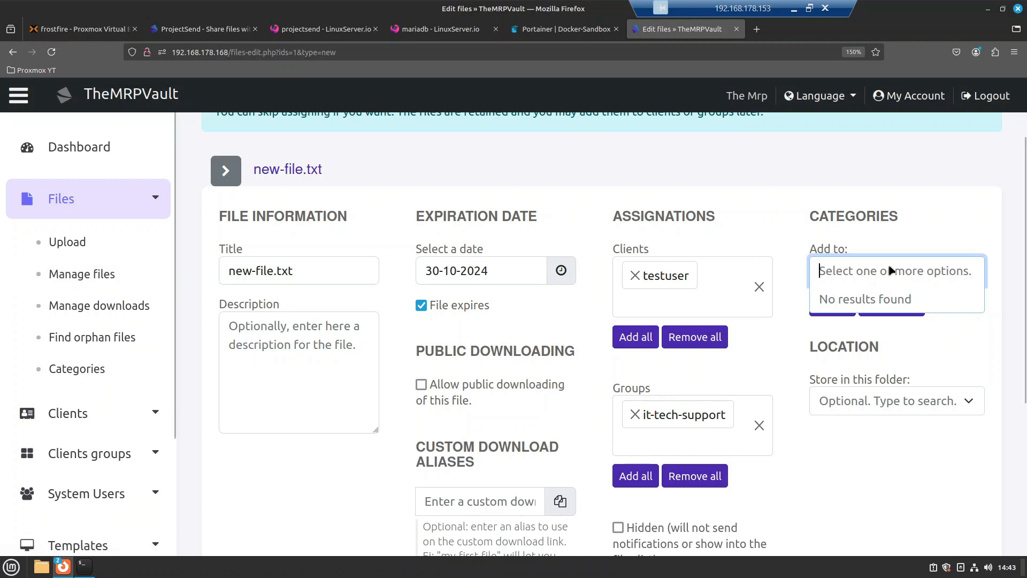
pyautogui.click(920, 402)
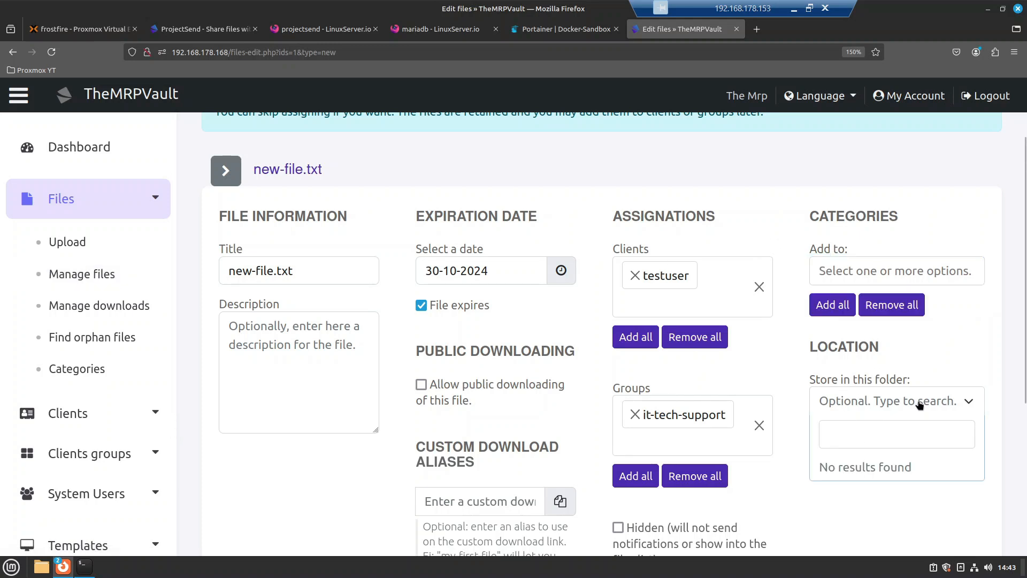
pyautogui.click(867, 532)
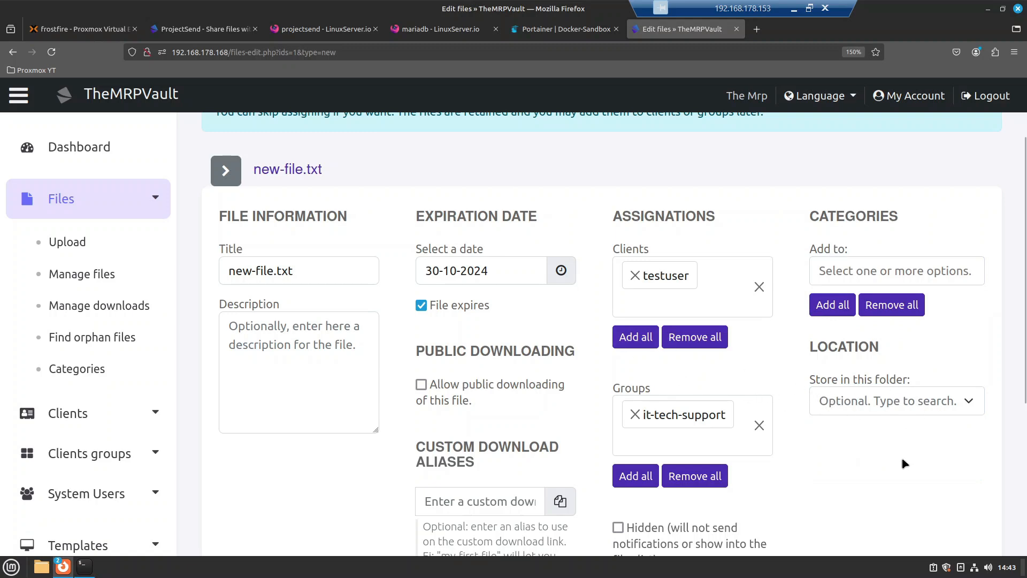
pyautogui.scroll(-3, 904, 464)
pyautogui.scroll(3, 636, 460)
pyautogui.scroll(-2, 622, 445)
pyautogui.scroll(-2, 620, 445)
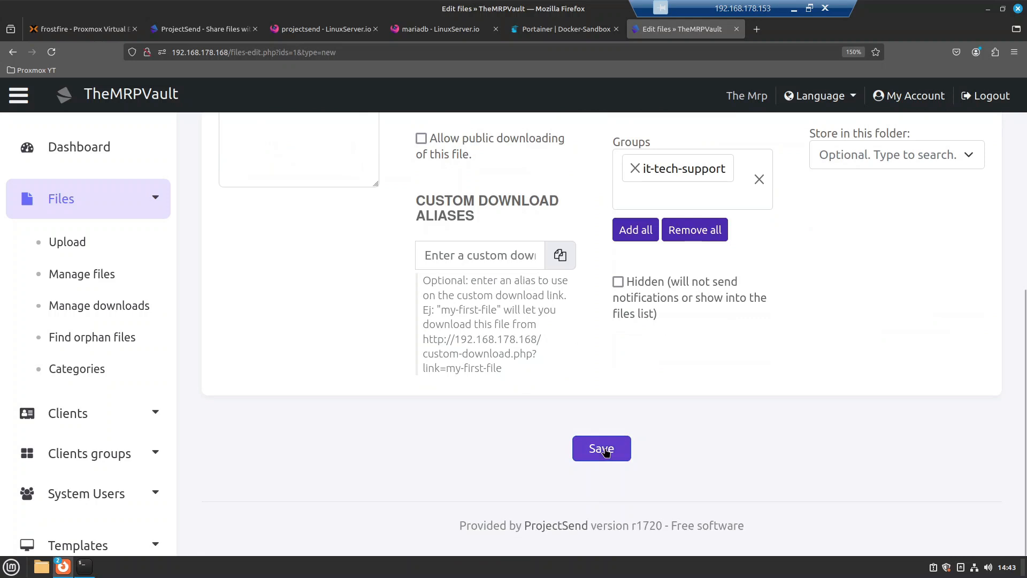
# Step: Save new-file.txt's settings and open the Manage files list showing 0 downloads
pyautogui.click(603, 450)
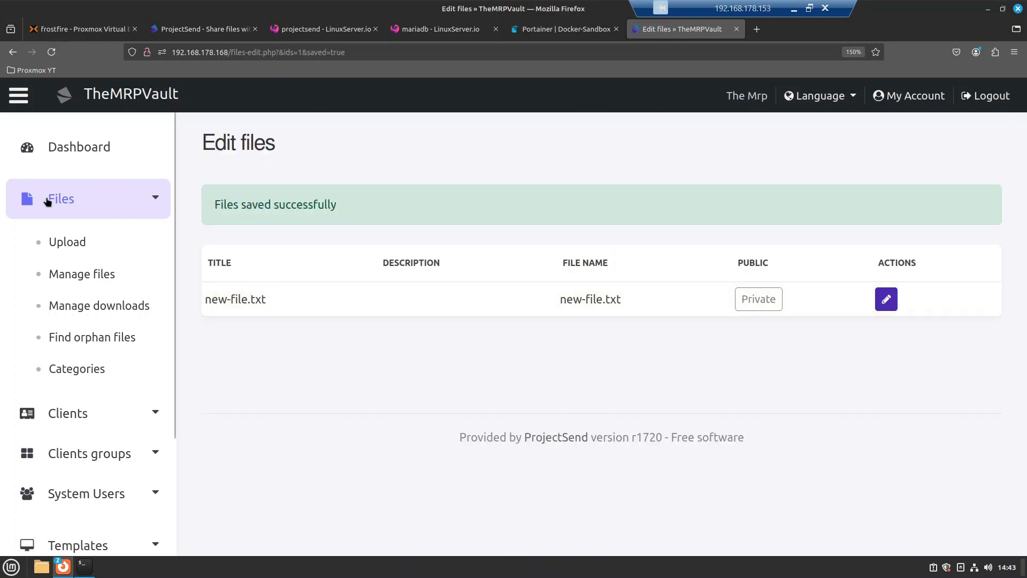
pyautogui.click(101, 274)
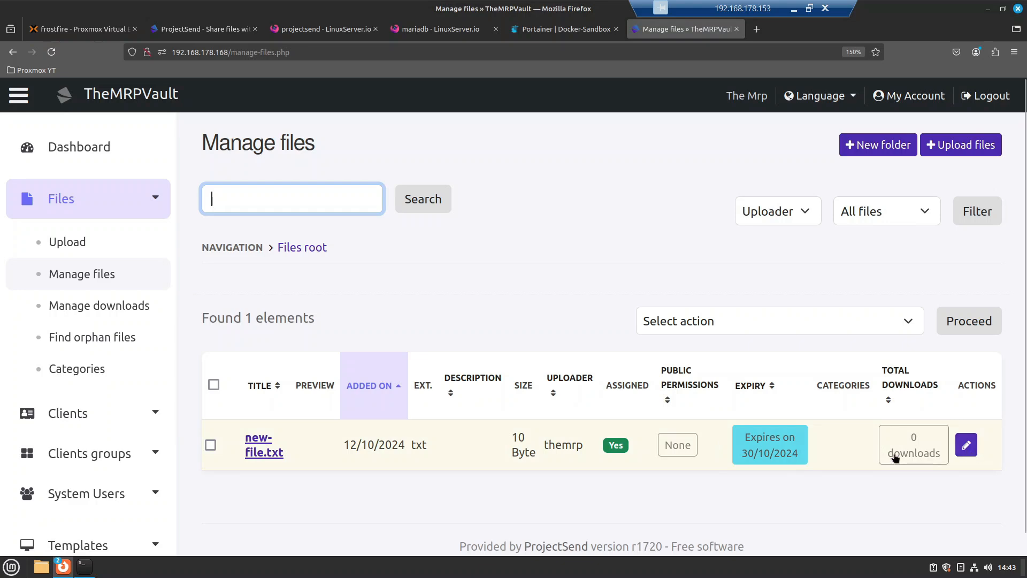
# Step: As the test client, download new-file.txt from View my files, then return to the admin window
pyautogui.moveTo(63, 567)
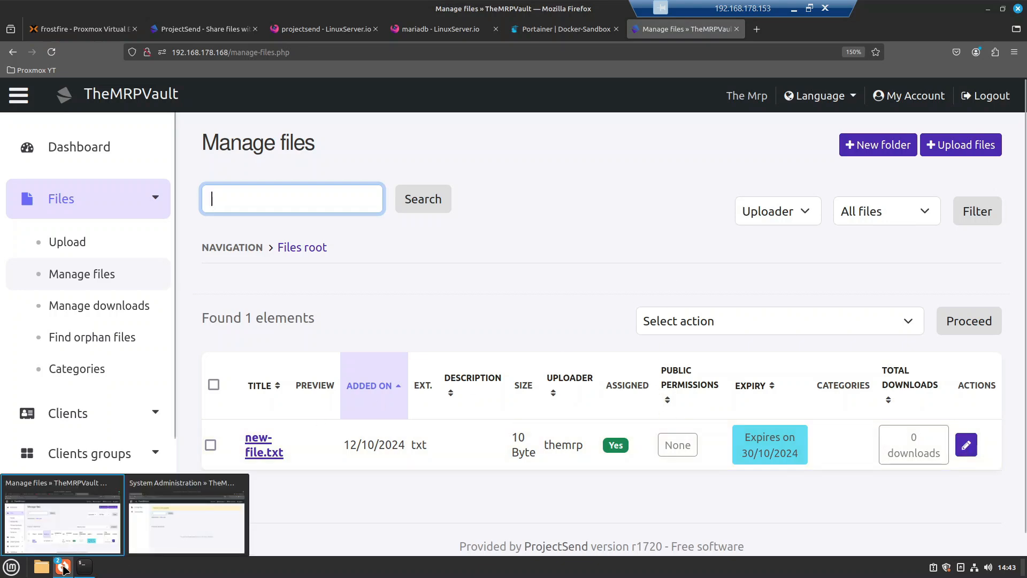
pyautogui.click(176, 521)
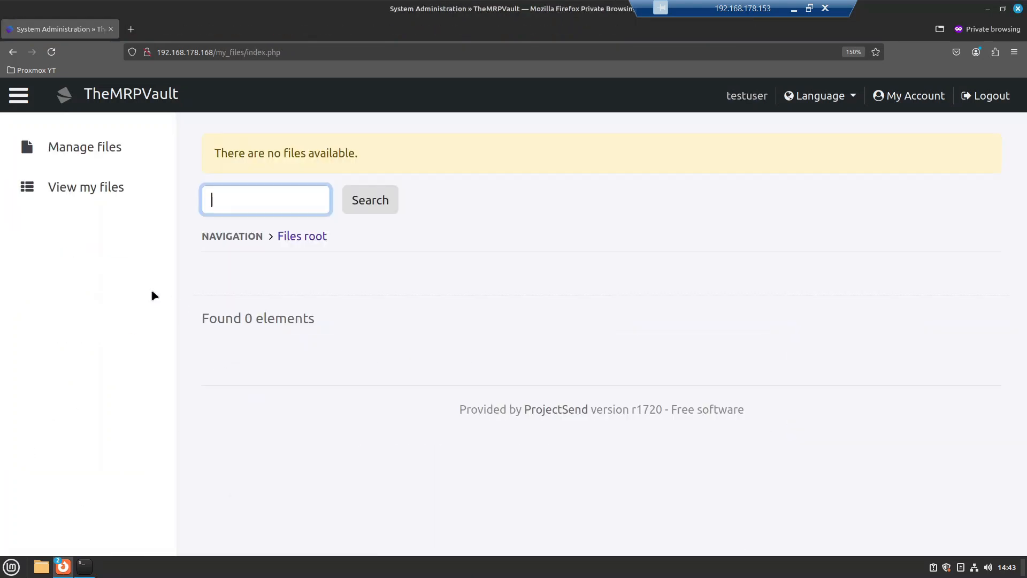
pyautogui.click(102, 188)
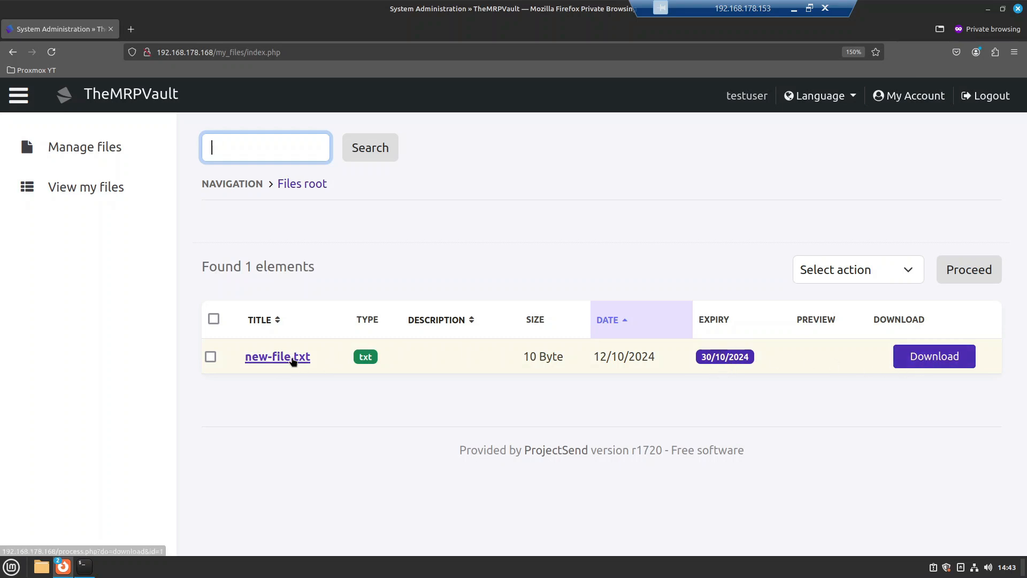
pyautogui.click(292, 358)
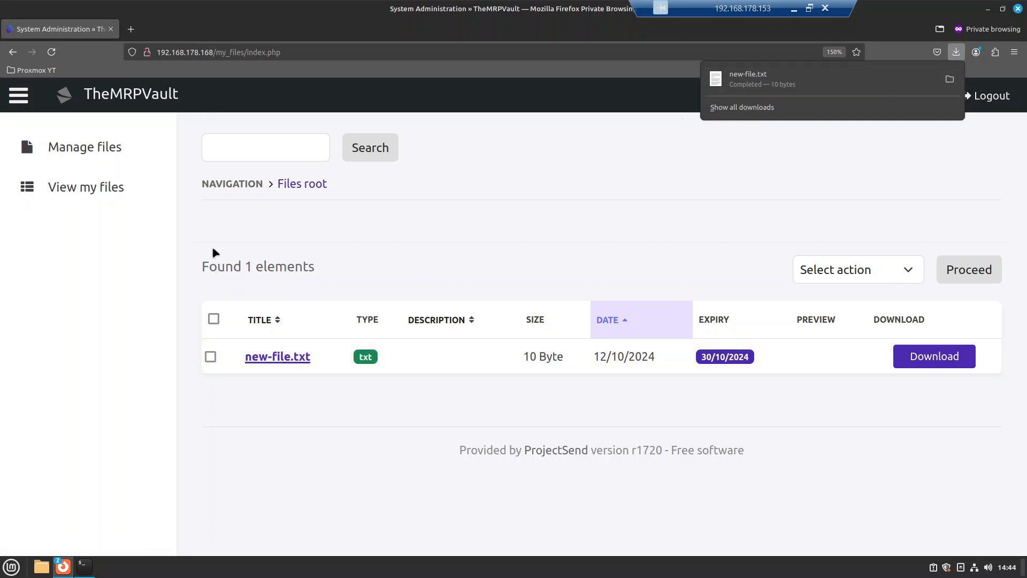
pyautogui.moveTo(63, 572)
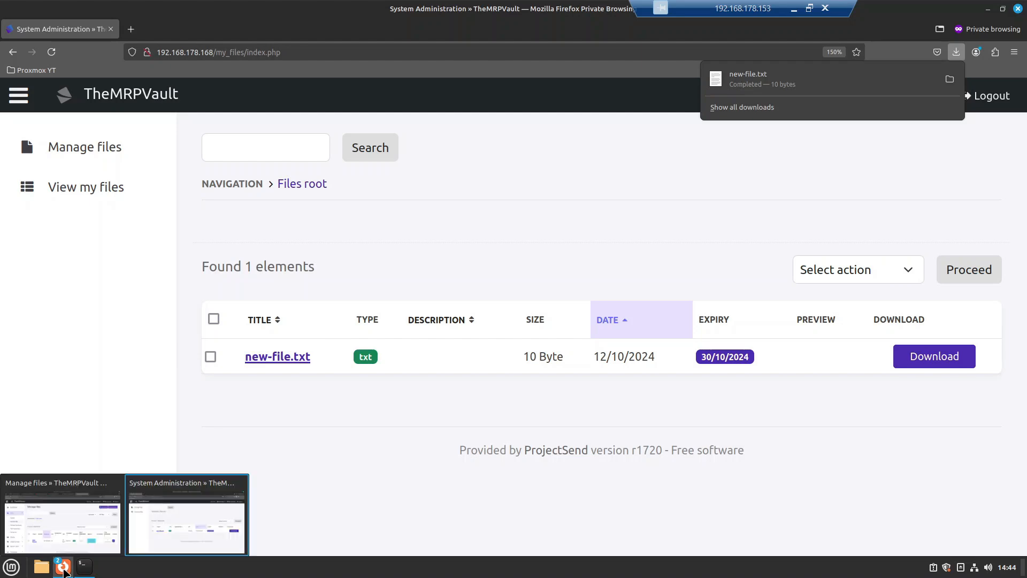
pyautogui.click(62, 522)
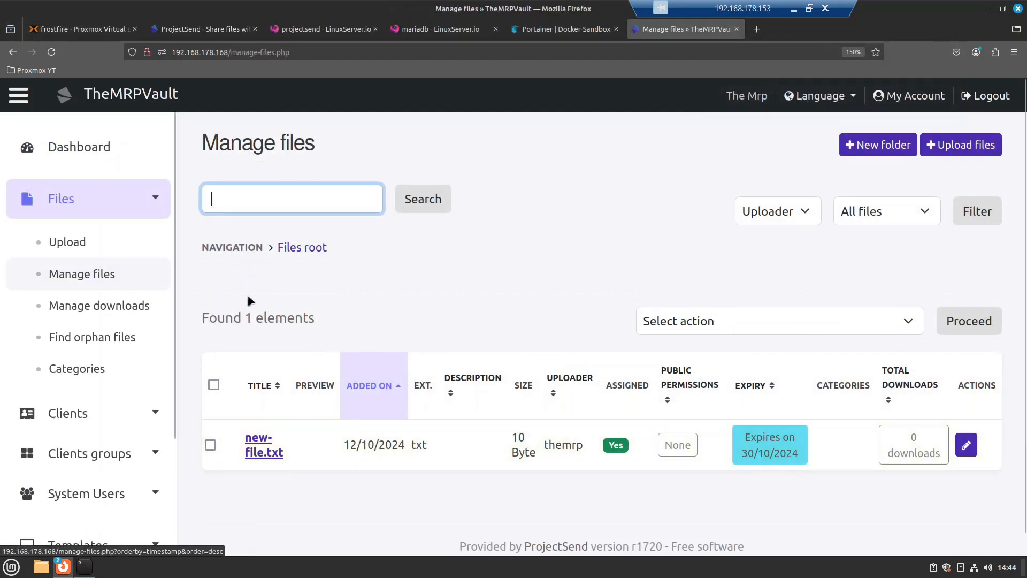
# Step: Reload Manage files so new-file.txt's Total downloads reads 1
pyautogui.click(92, 248)
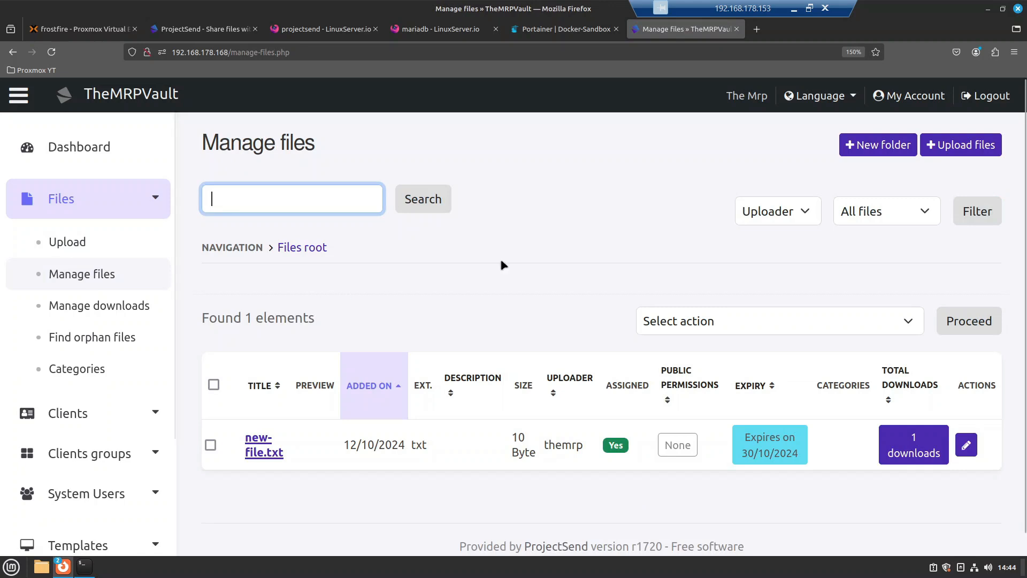
# Step: Create a folder named Docs, drag new-file.txt into it, and open Docs
pyautogui.click(880, 154)
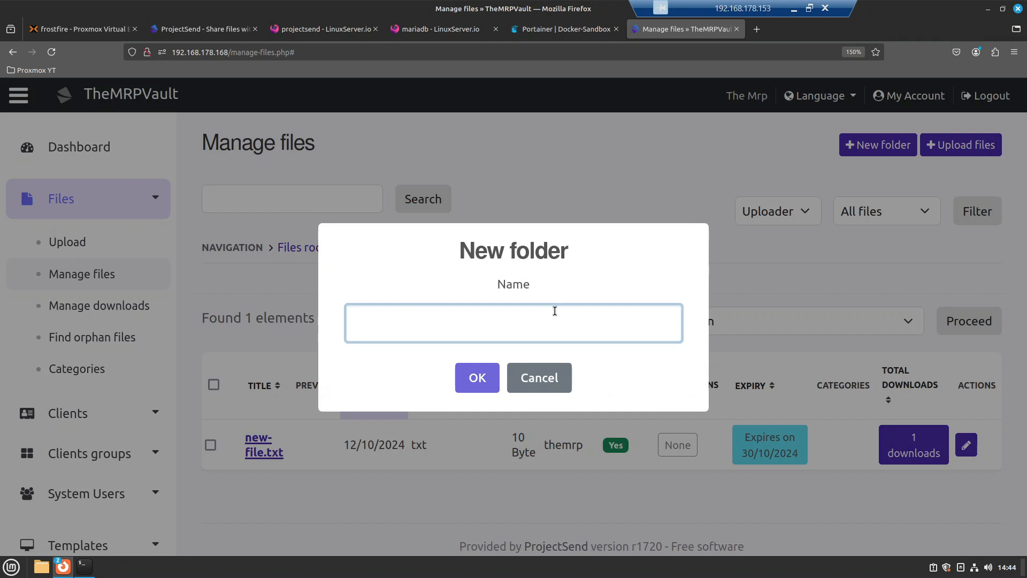
pyautogui.write('Docs')
pyautogui.click(477, 378)
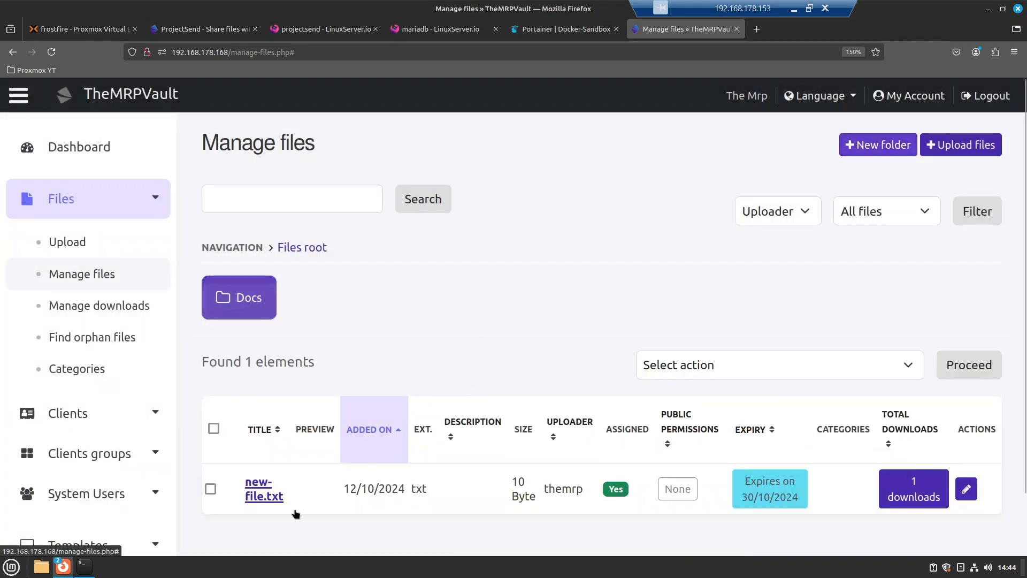
pyautogui.moveTo(296, 492); pyautogui.dragTo(255, 293)
pyautogui.click(238, 304)
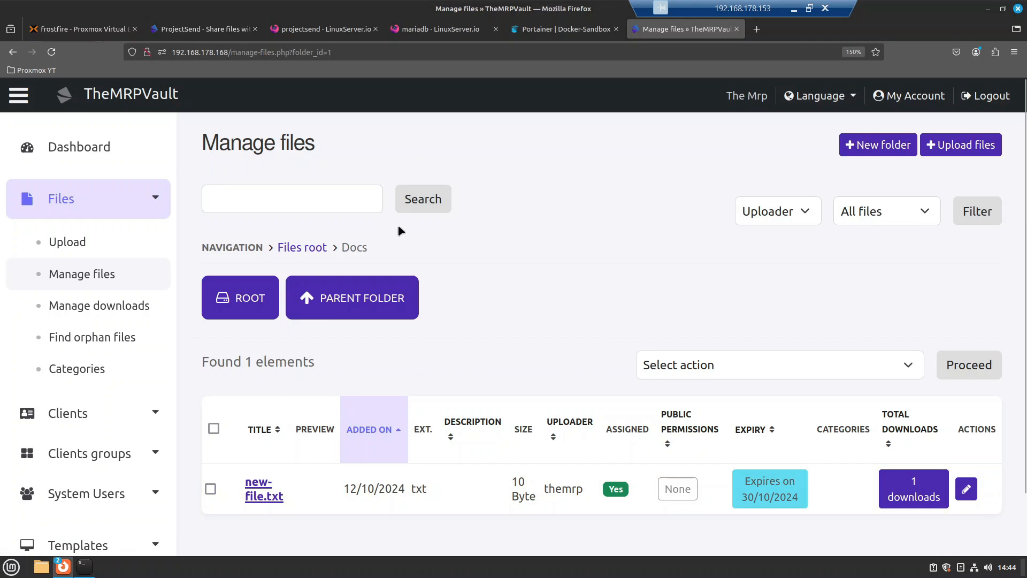
# Step: Refresh the test client's file list, then drag new-file.txt onto ROOT in Manage files
pyautogui.moveTo(62, 570)
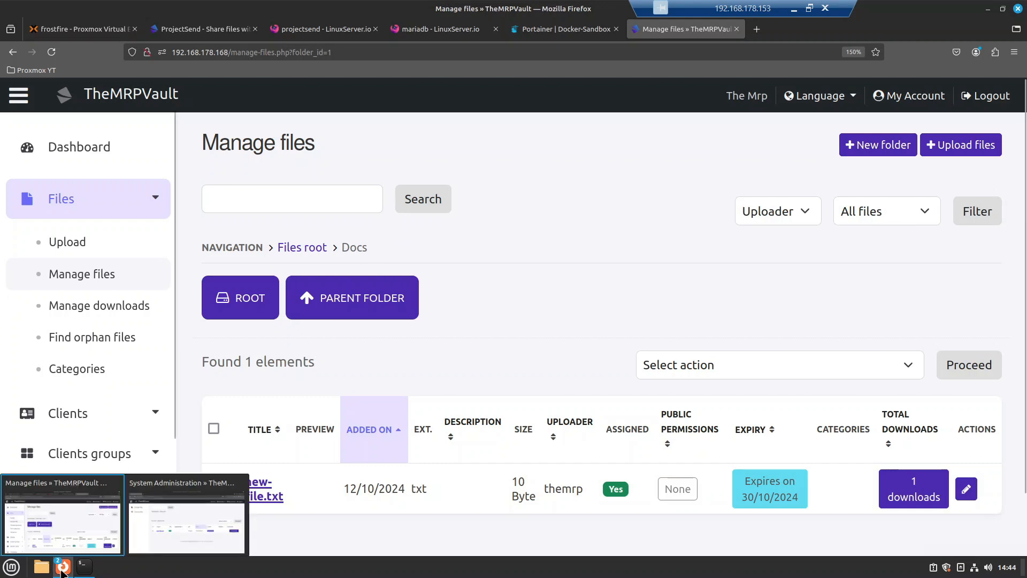
pyautogui.click(160, 527)
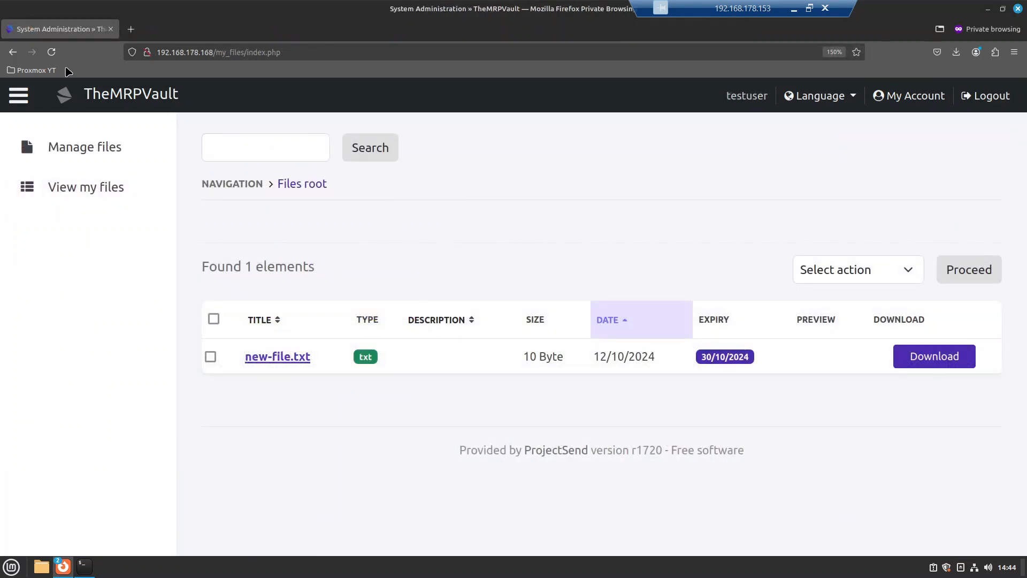
pyautogui.click(52, 52)
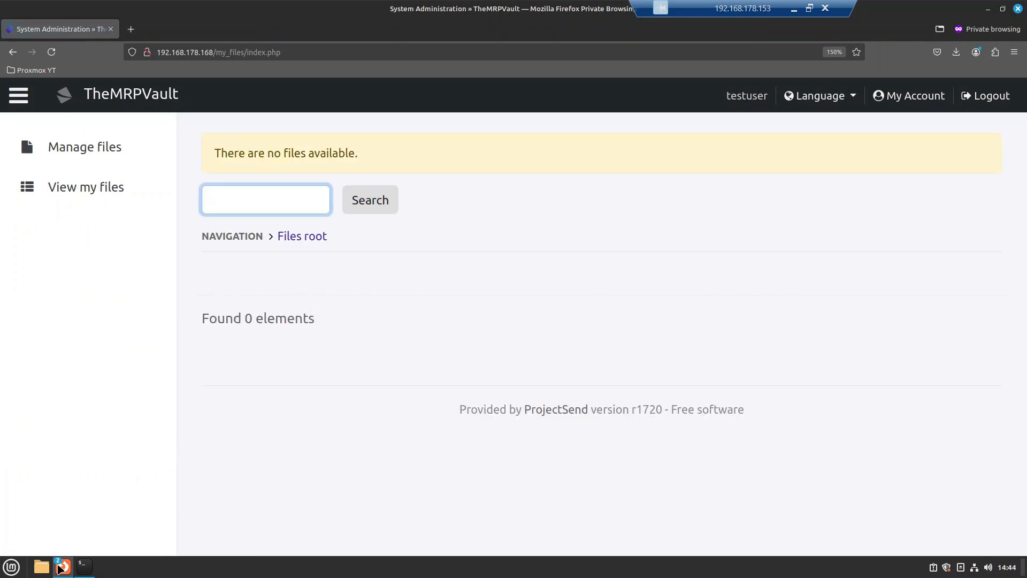
pyautogui.click(67, 553)
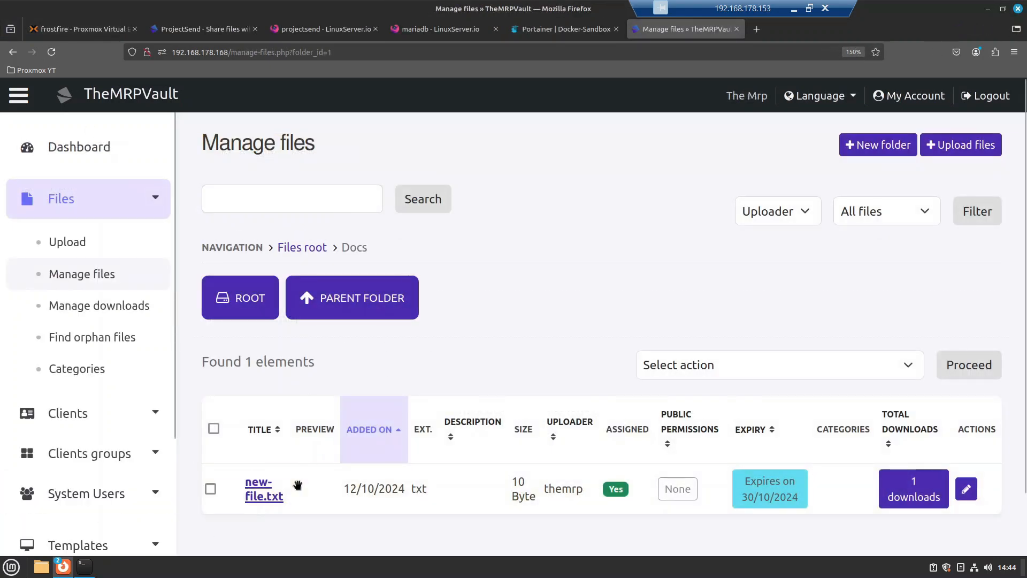
pyautogui.moveTo(297, 485); pyautogui.dragTo(251, 307)
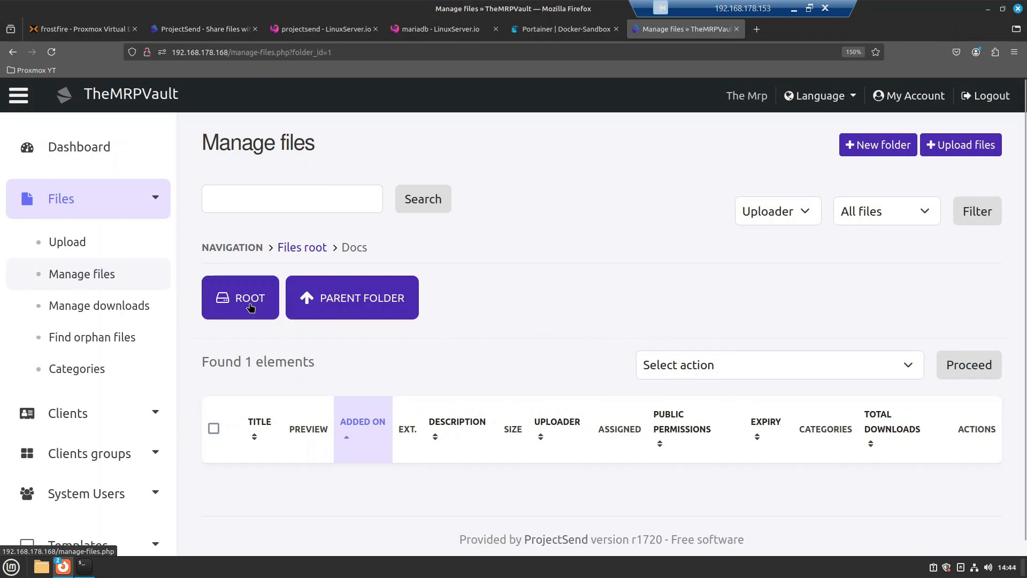
# Step: Reload the test client's file list to confirm new-file.txt is back at the files root
pyautogui.moveTo(62, 566)
pyautogui.click(156, 530)
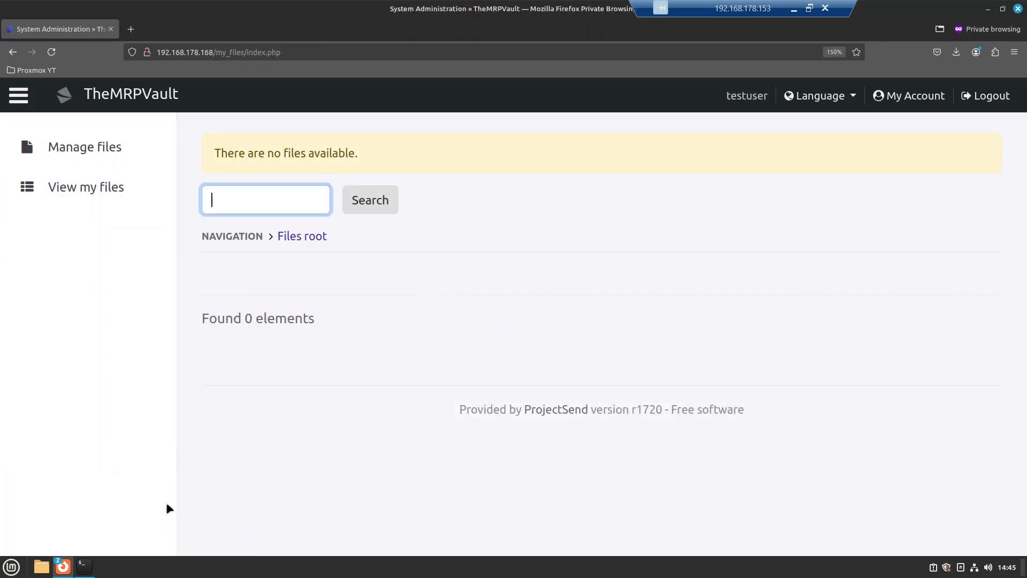
pyautogui.click(51, 52)
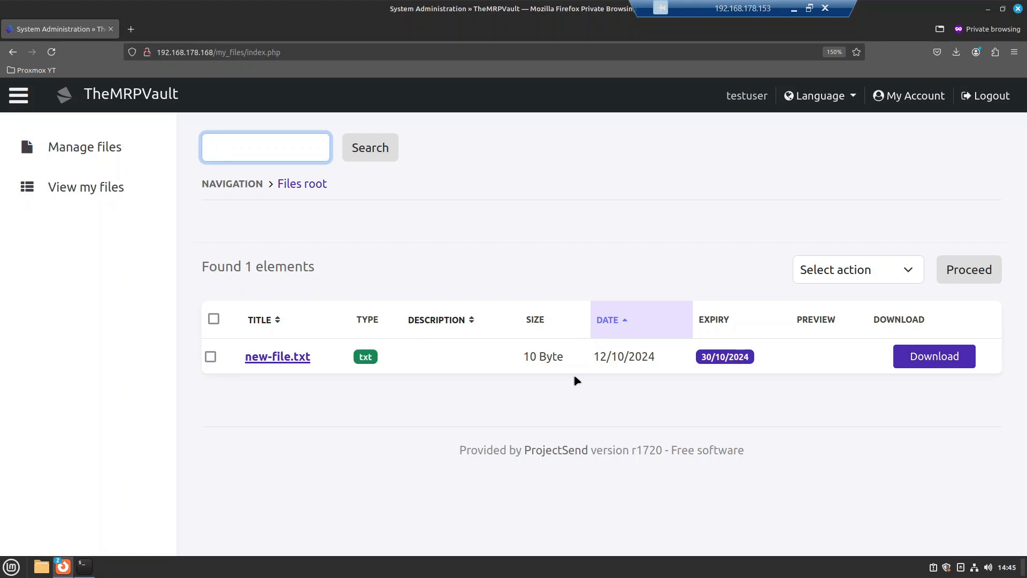
pyautogui.moveTo(84, 566)
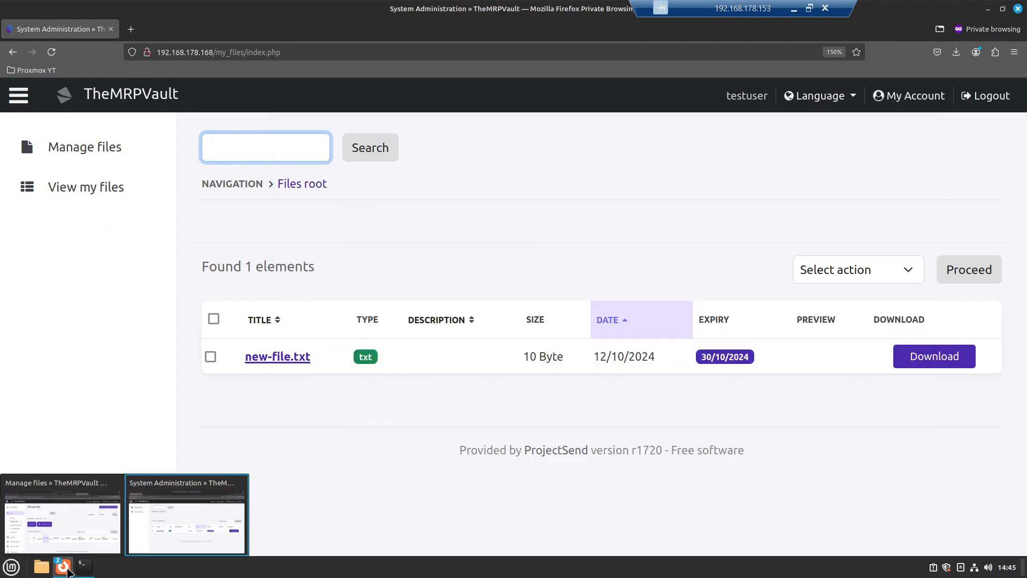
pyautogui.moveTo(91, 526)
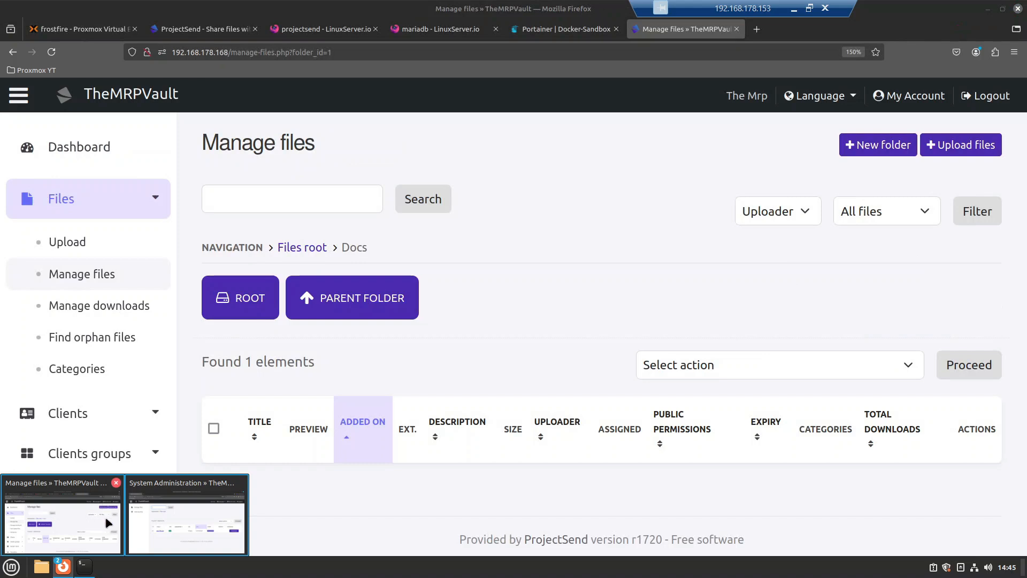
pyautogui.moveTo(183, 527)
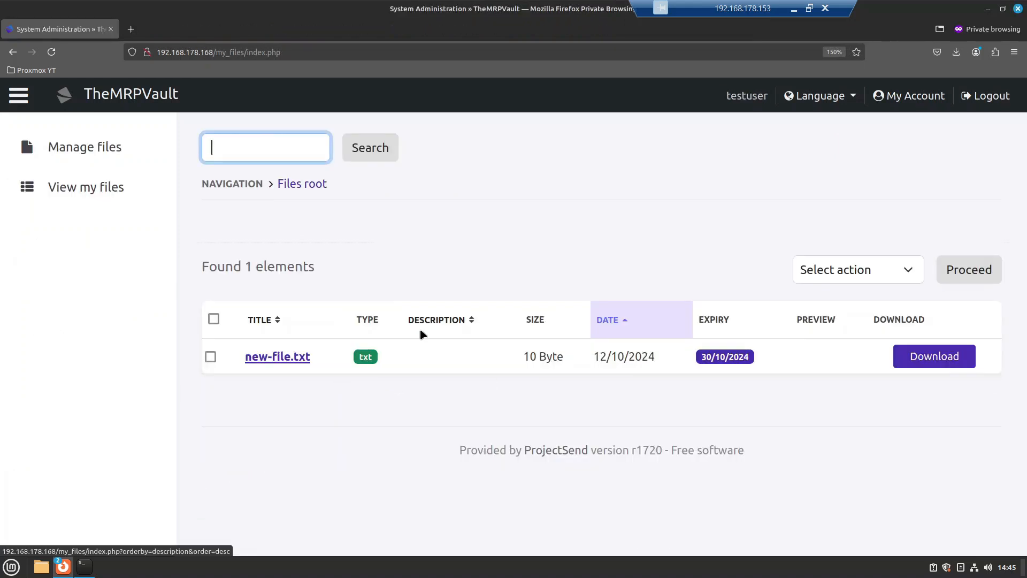
# Step: As admin, open the test client's account settings from the Clients list
pyautogui.click(73, 529)
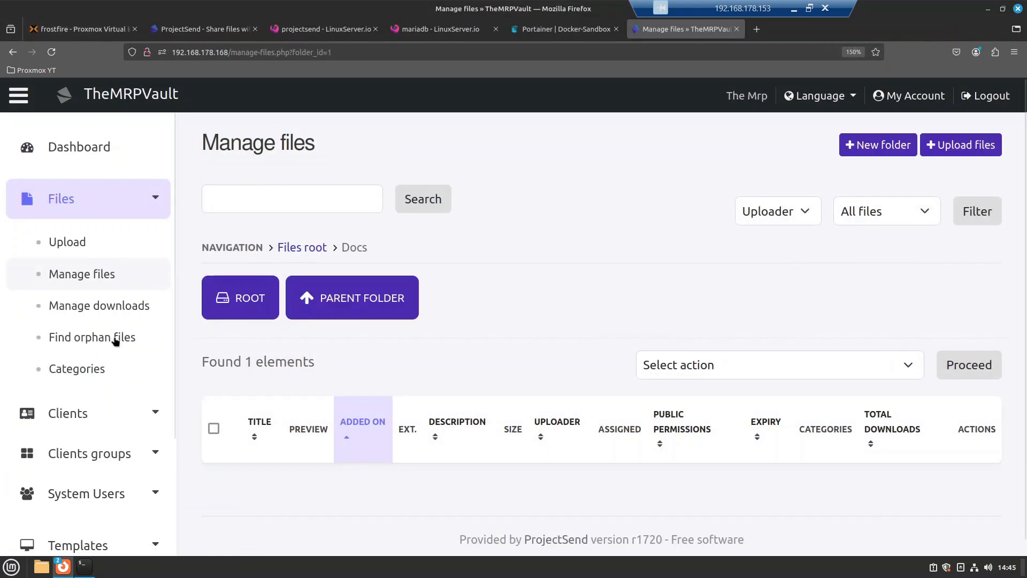
pyautogui.click(74, 417)
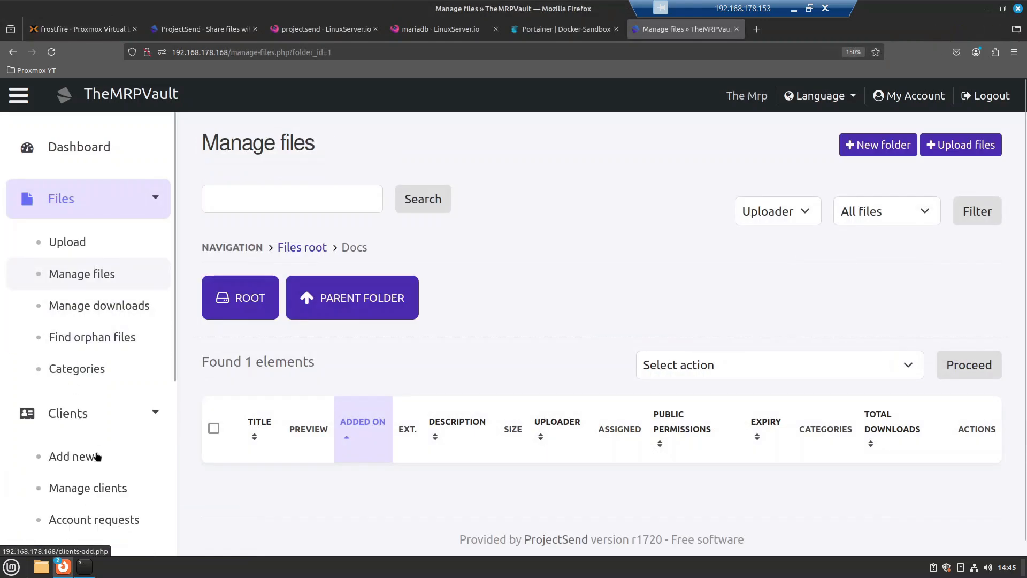
pyautogui.click(99, 499)
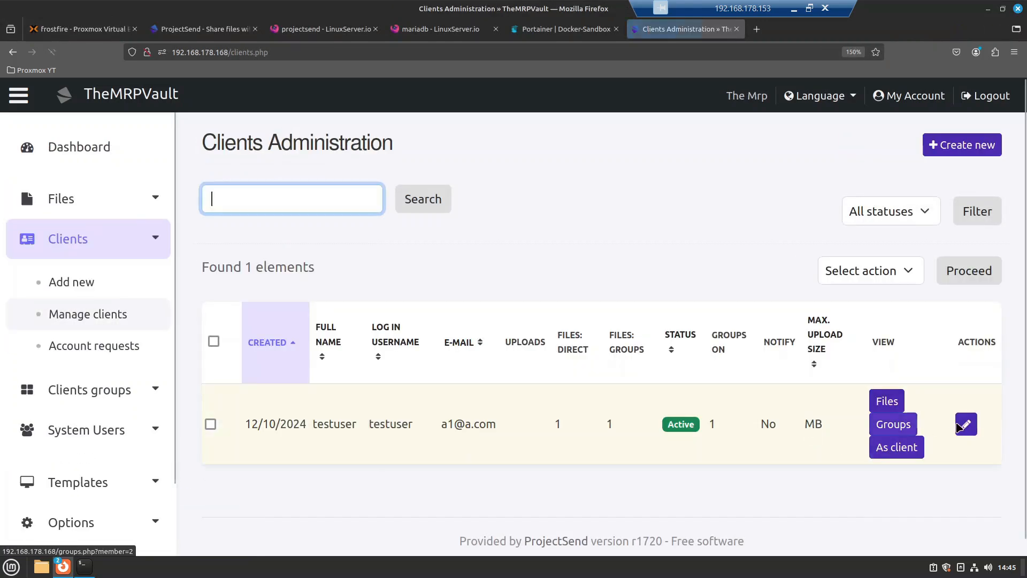
pyautogui.click(966, 423)
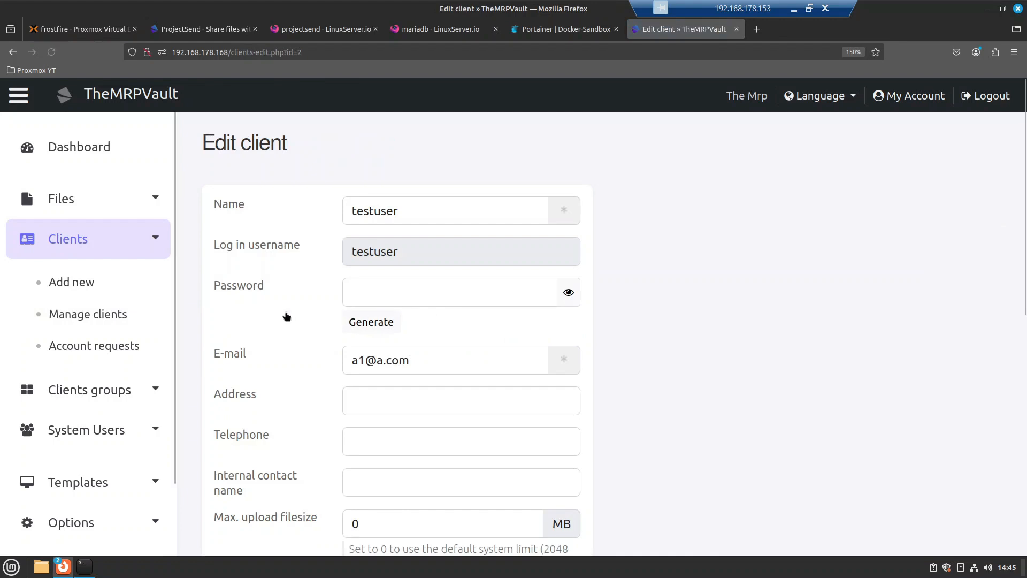
pyautogui.scroll(-8, 256, 328)
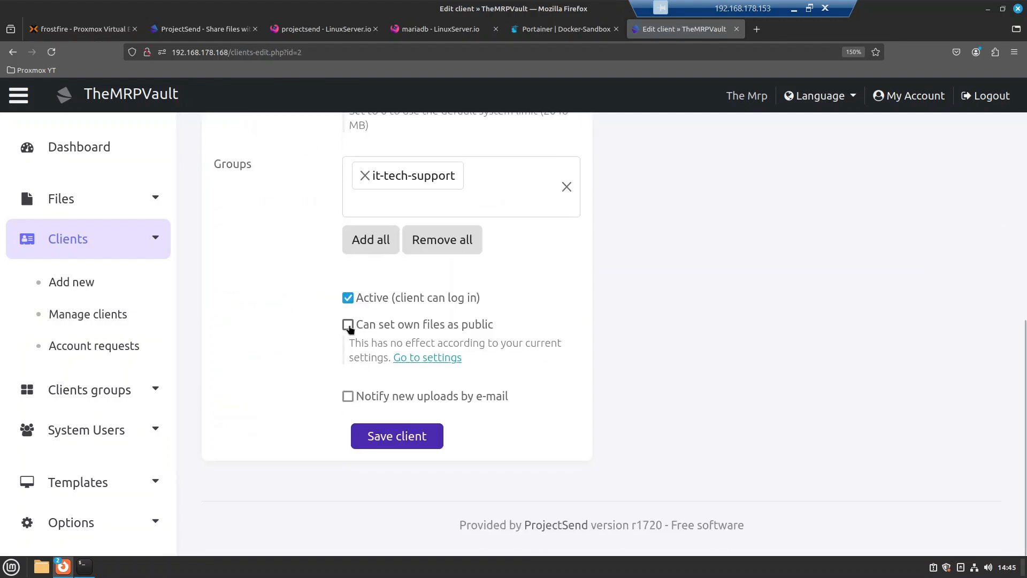
pyautogui.scroll(8, 347, 327)
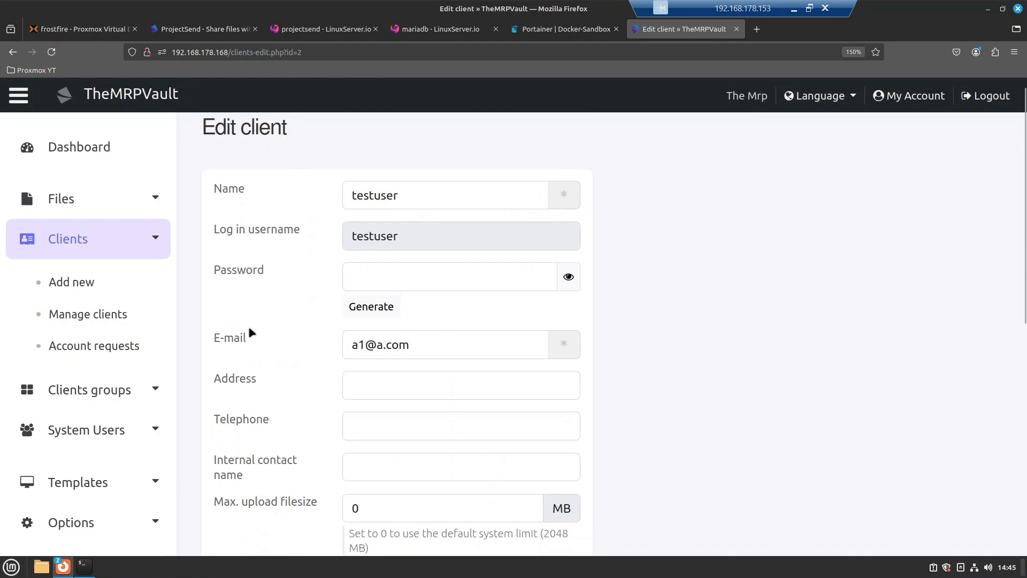
pyautogui.scroll(-5, 250, 333)
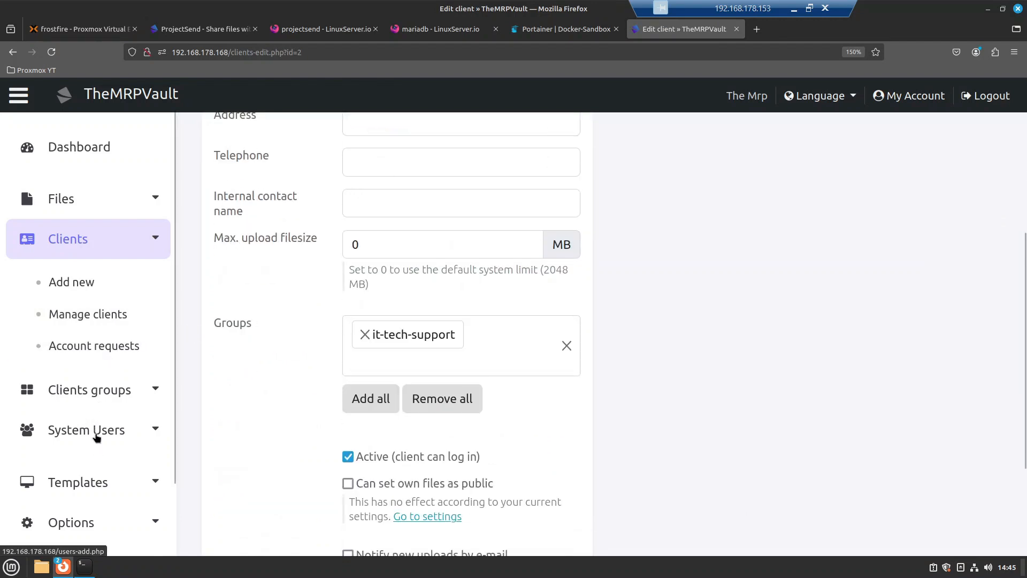
pyautogui.scroll(-2, 91, 439)
# Step: Enable 'Clients can upload files' in Options › Clients and save the options
pyautogui.click(81, 441)
pyautogui.scroll(-4, 117, 444)
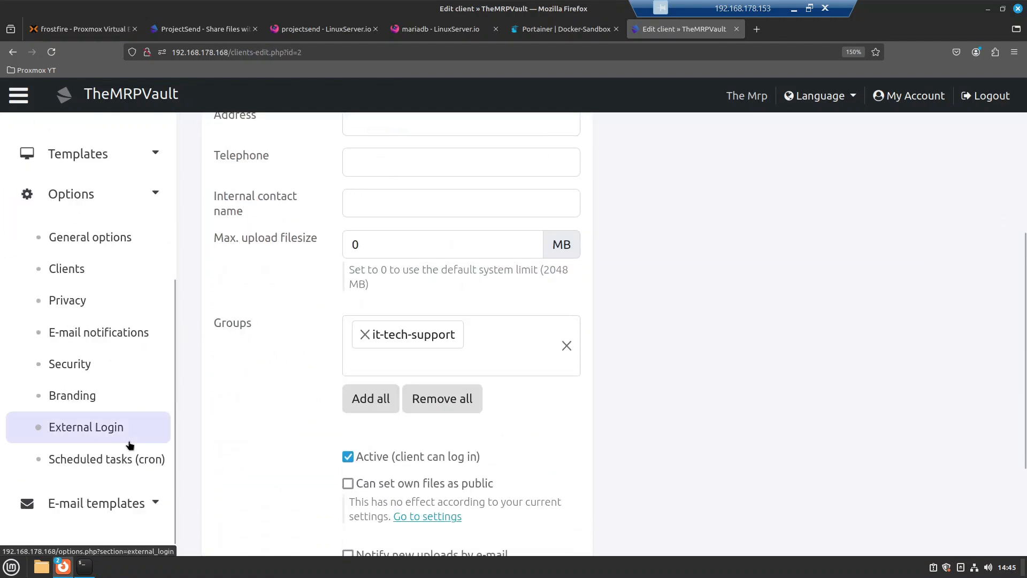
pyautogui.scroll(-1, 107, 375)
pyautogui.click(53, 254)
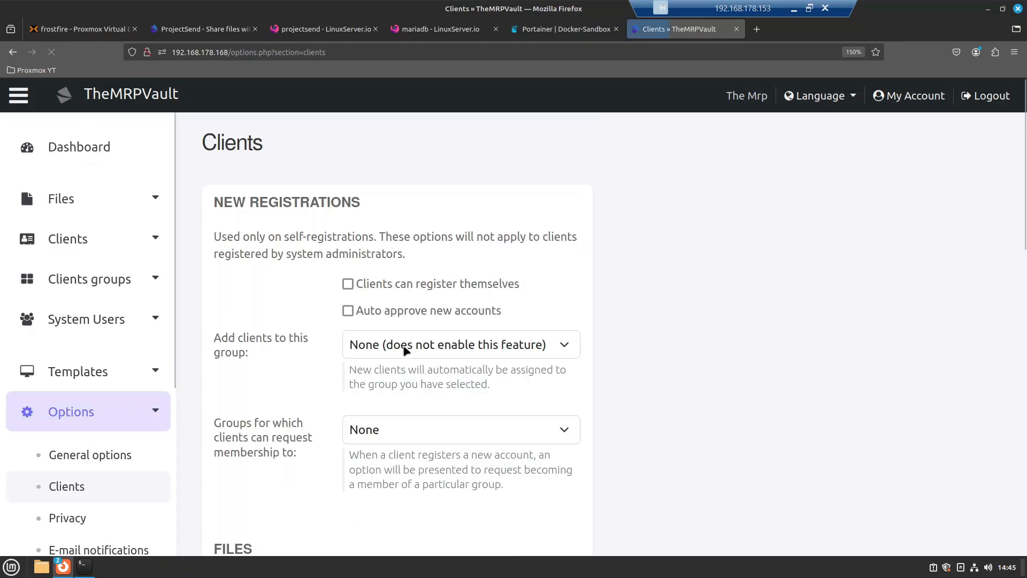
pyautogui.scroll(-5, 330, 380)
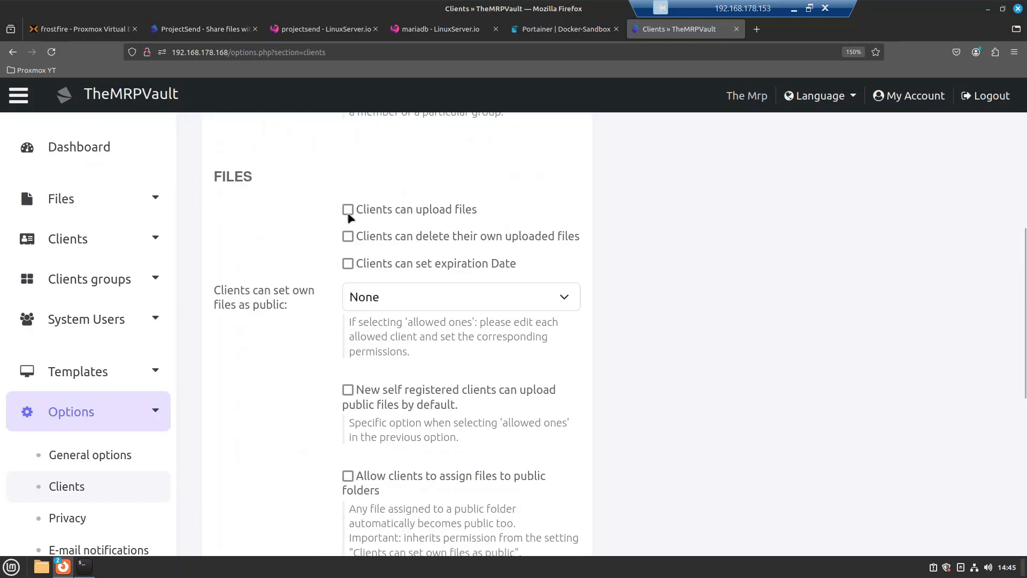
pyautogui.click(348, 213)
pyautogui.scroll(-5, 308, 420)
pyautogui.click(396, 434)
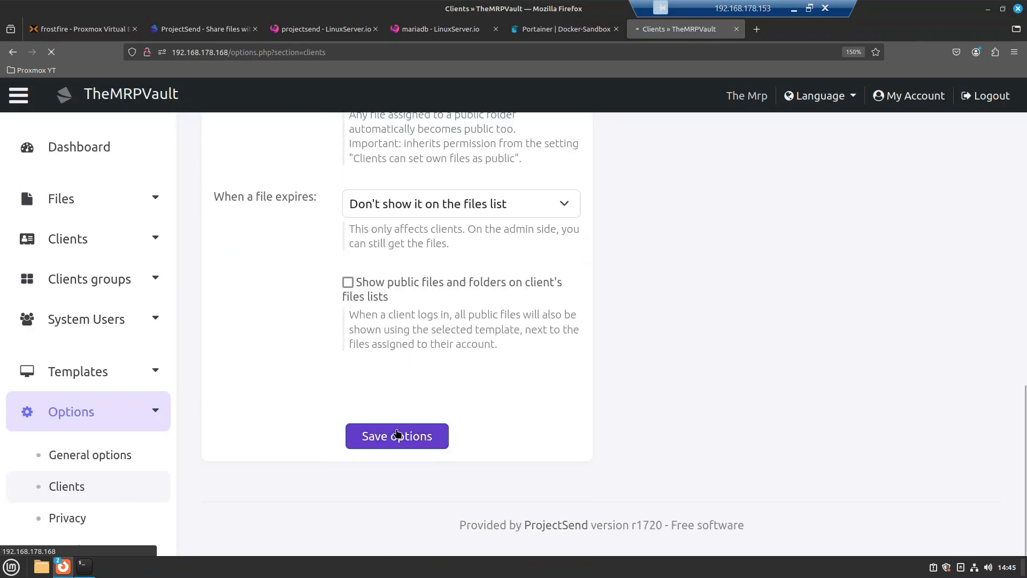
# Step: As the test client, reload and upload new-file.txt via Upload file › Add Files
pyautogui.moveTo(62, 566)
pyautogui.click(177, 537)
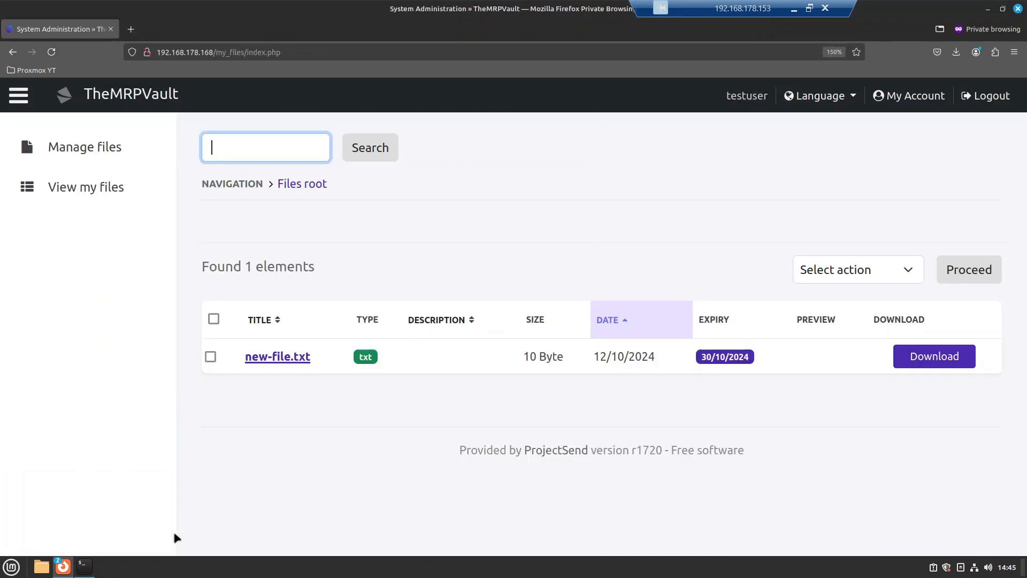
pyautogui.click(51, 51)
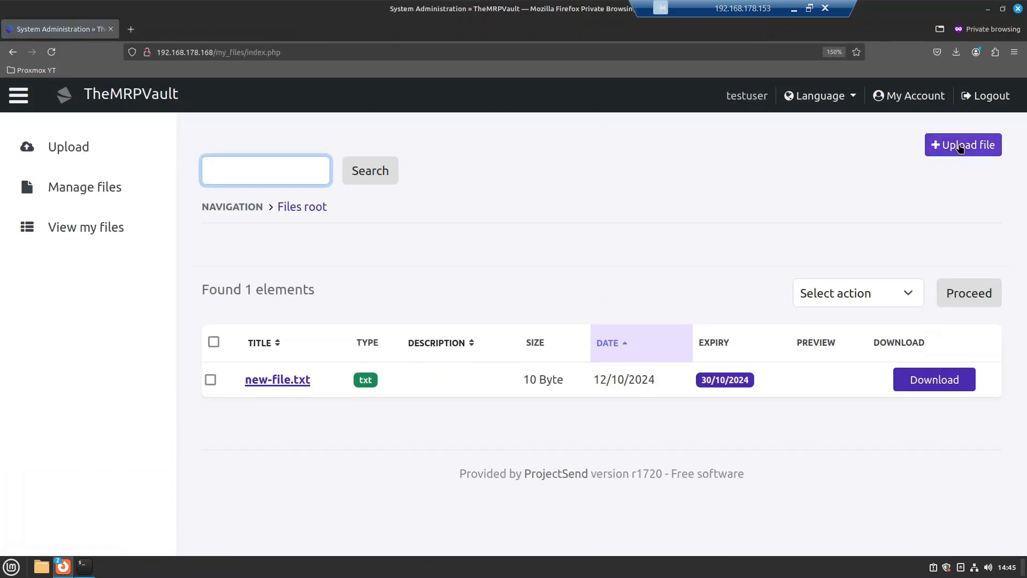
pyautogui.click(960, 148)
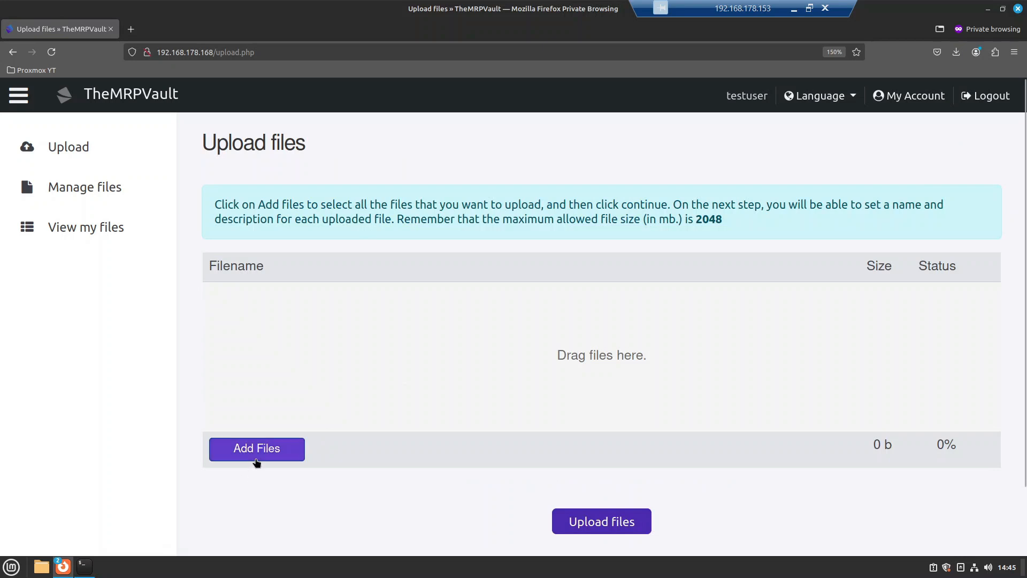
pyautogui.click(257, 459)
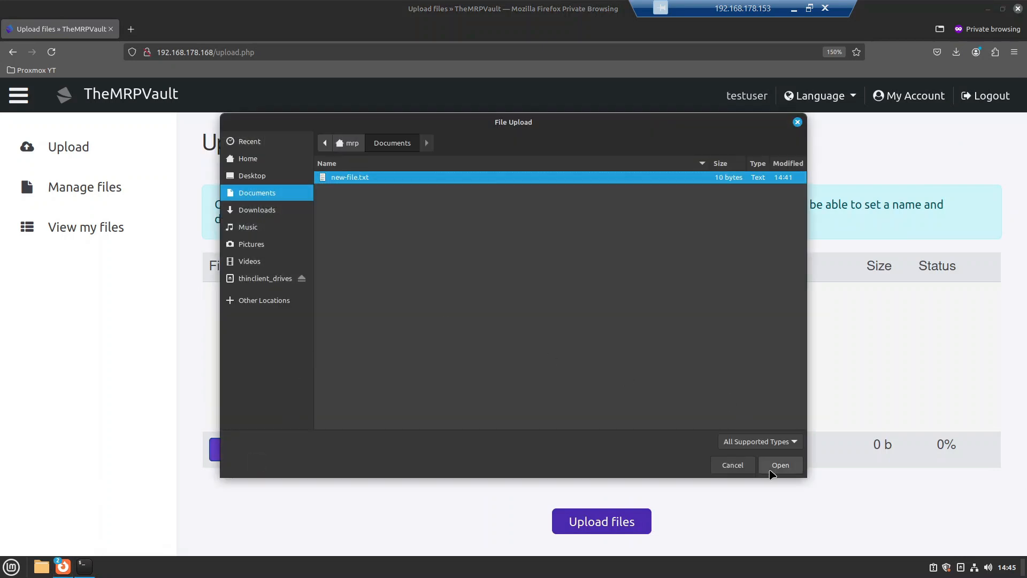
pyautogui.click(780, 465)
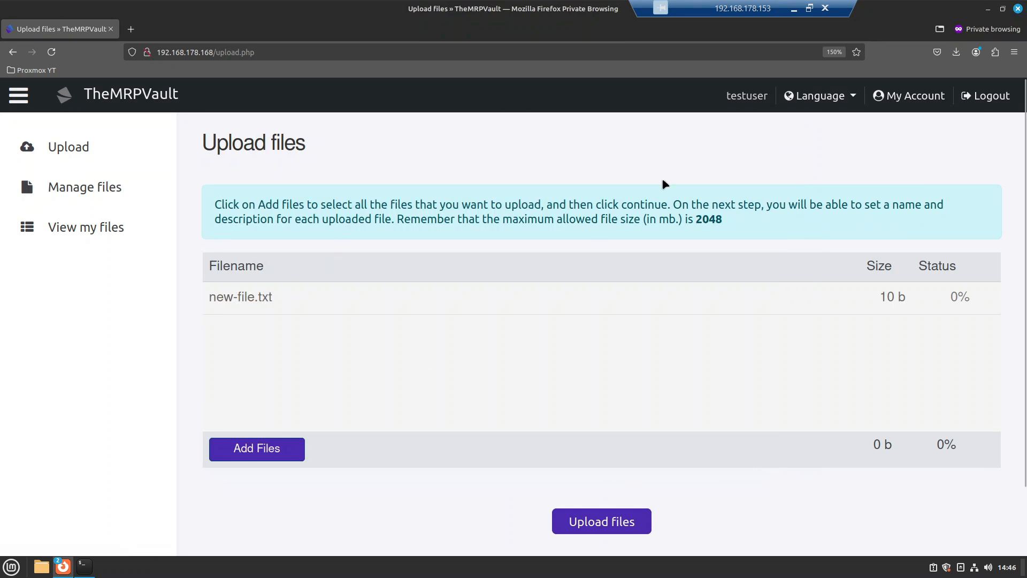
pyautogui.click(624, 522)
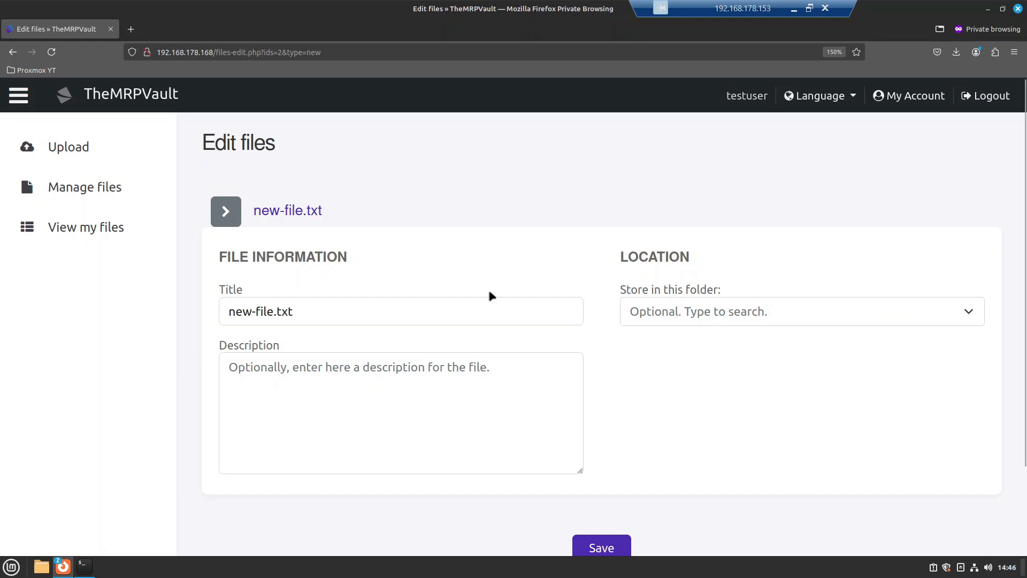
# Step: Set the uploaded new-file.txt to be stored in the '— Docs' folder and save
pyautogui.click(315, 315)
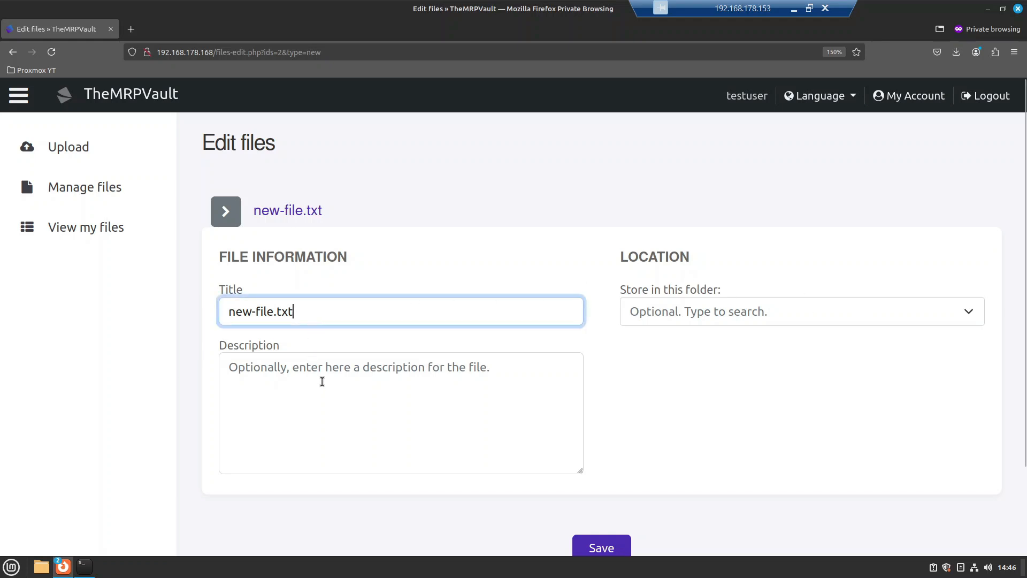
pyautogui.click(322, 382)
pyautogui.click(762, 319)
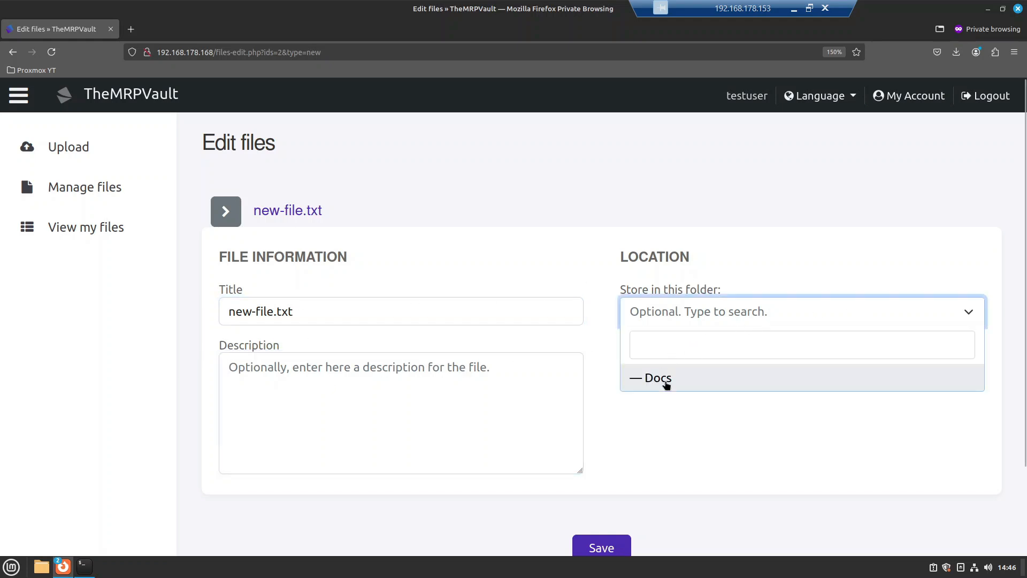
pyautogui.click(666, 383)
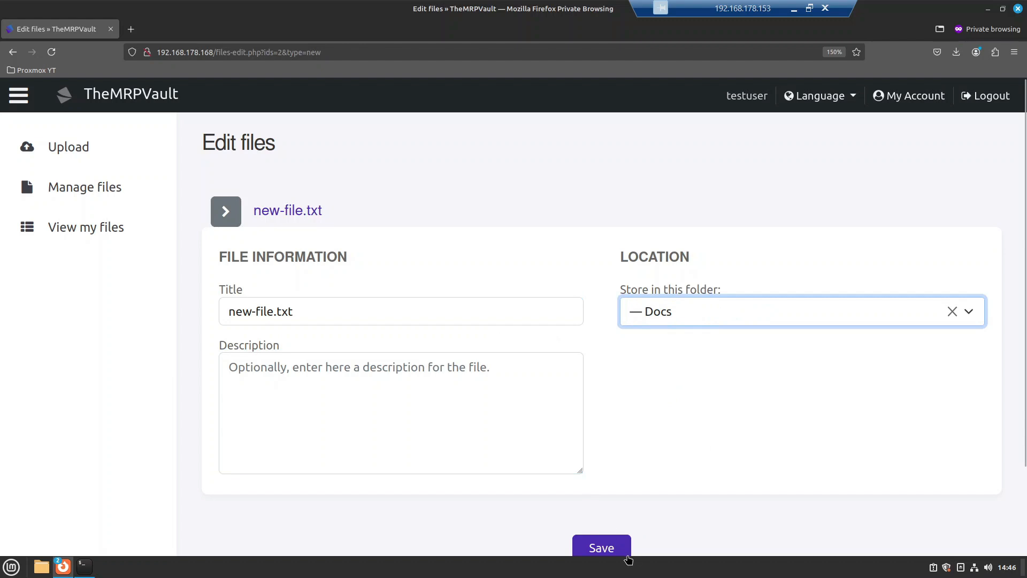
pyautogui.click(627, 554)
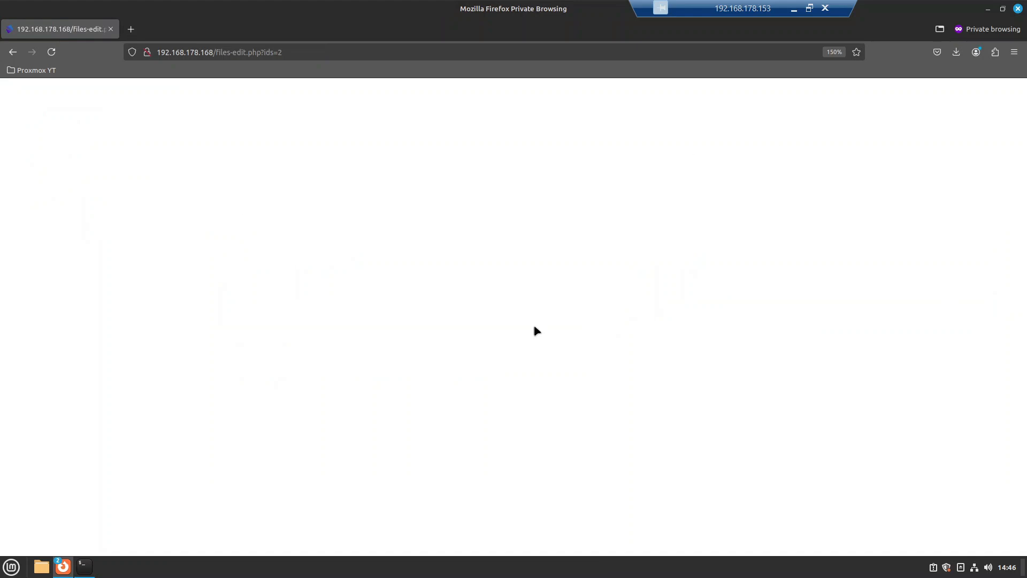
# Step: Resend the stalled form, then load my_files/index.php to return to the client's file list
pyautogui.click(51, 52)
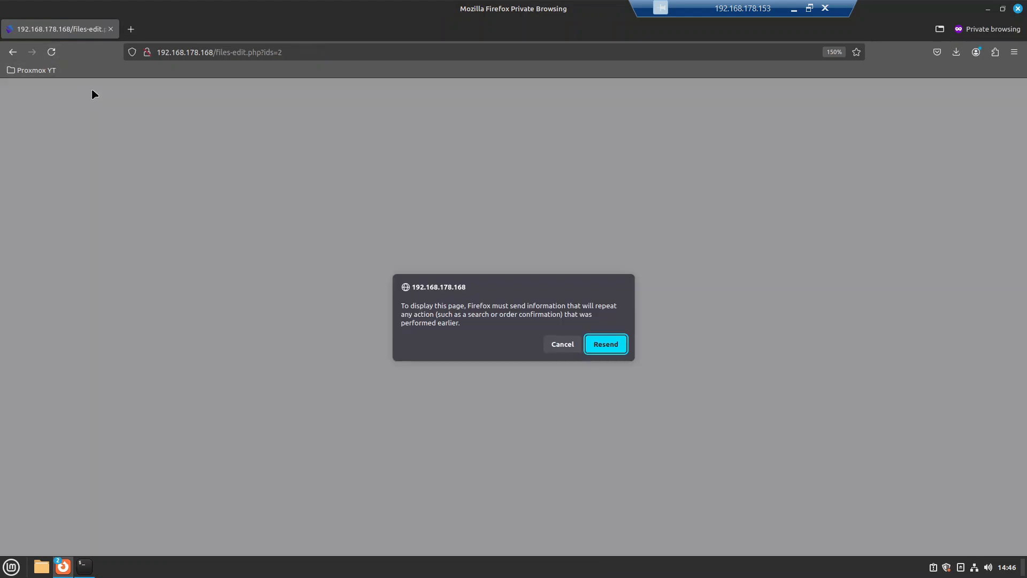
pyautogui.click(609, 344)
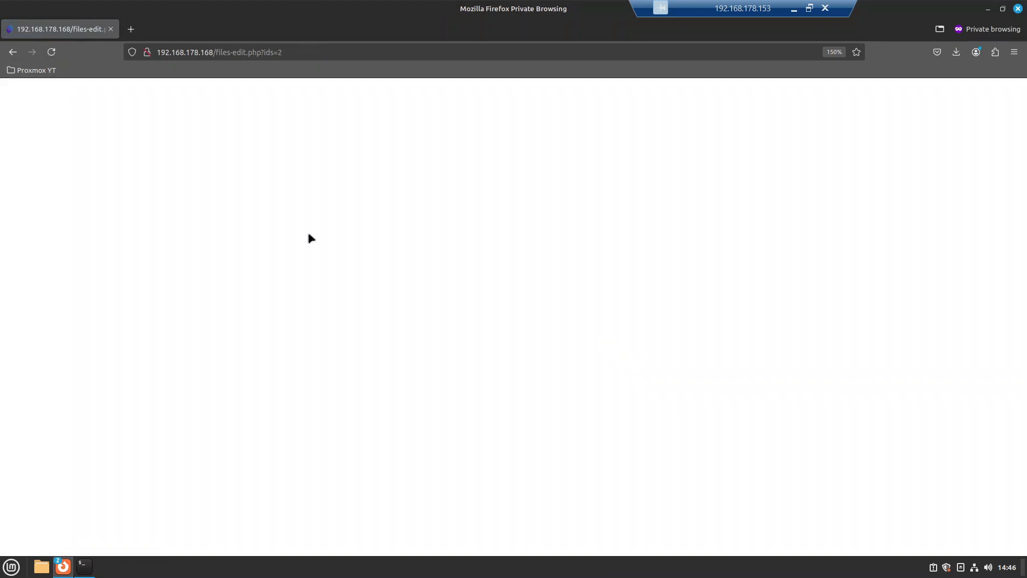
pyautogui.moveTo(212, 52); pyautogui.dragTo(523, 69)
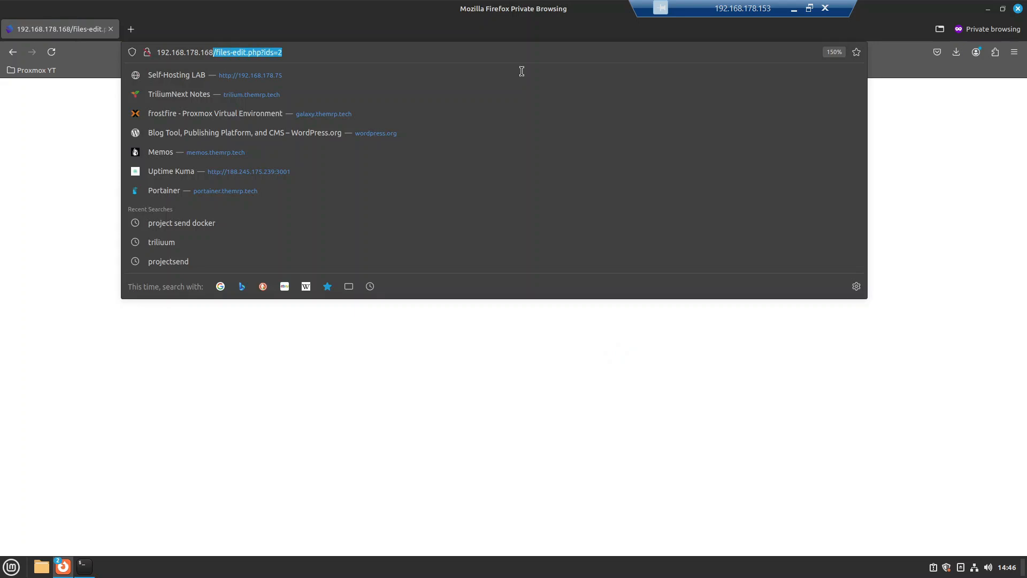
pyautogui.press('BackSpace')
pyautogui.press('Return')
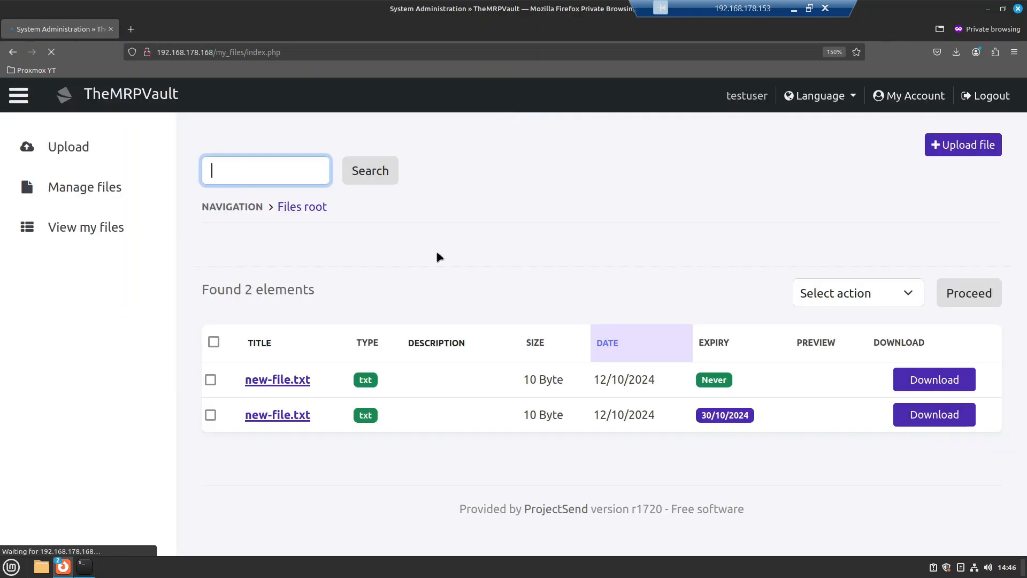
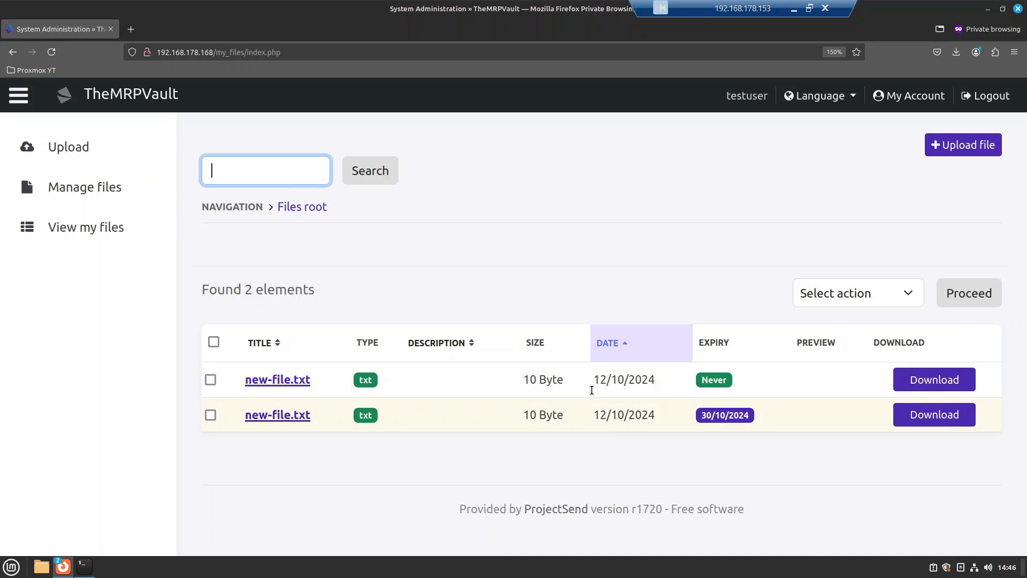
# Step: As the client, check the file management listing, then return to the client's own file list
pyautogui.click(69, 192)
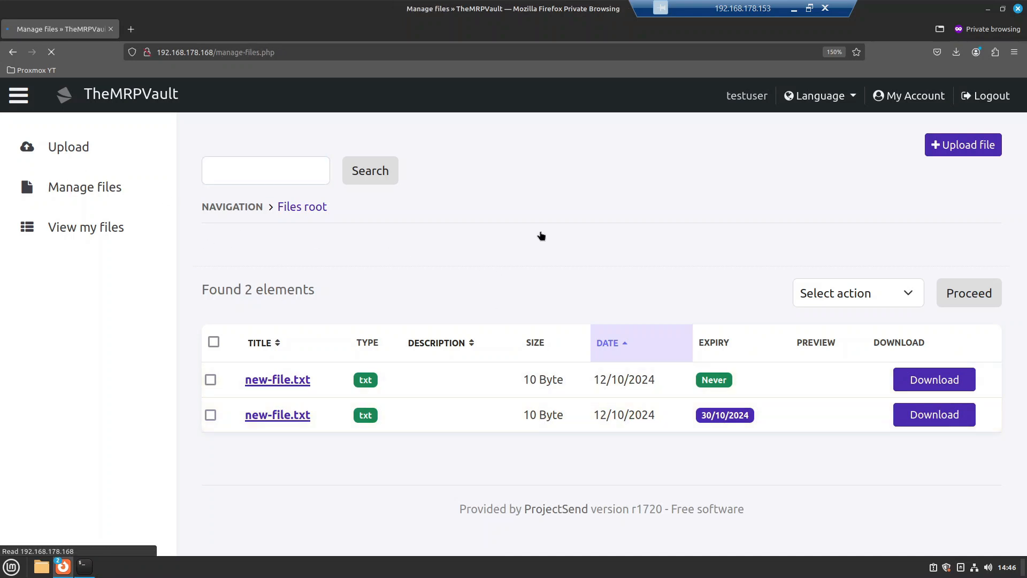
pyautogui.click(302, 242)
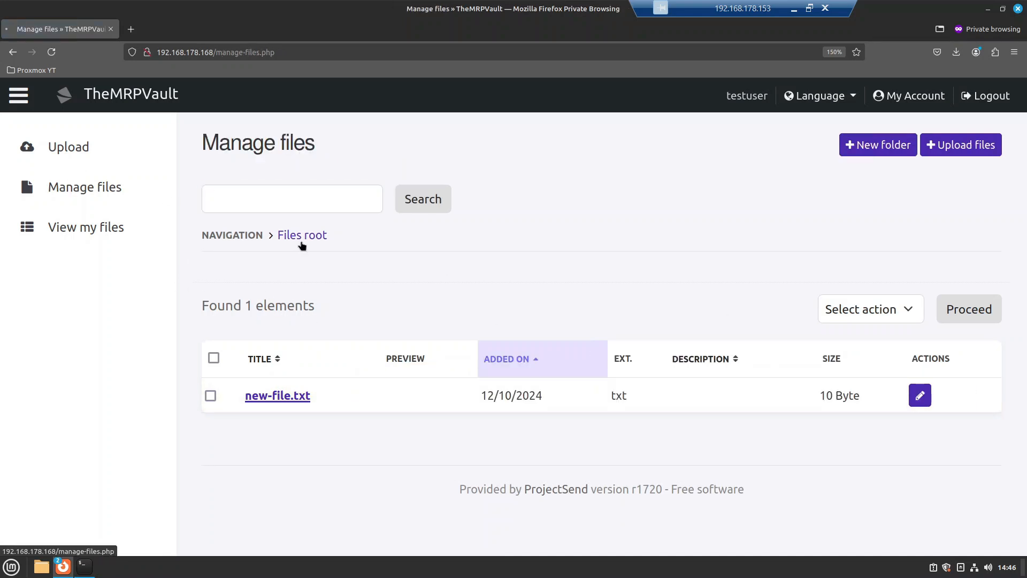
pyautogui.click(85, 228)
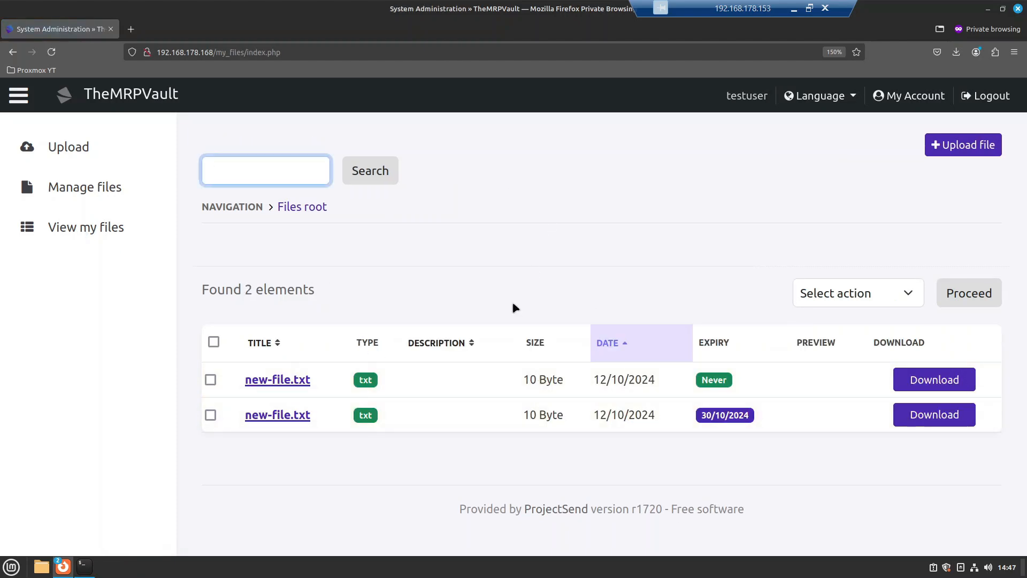
# Step: In the administrator's window, open the Dashboard and review its file, download and user counts
pyautogui.moveTo(64, 570)
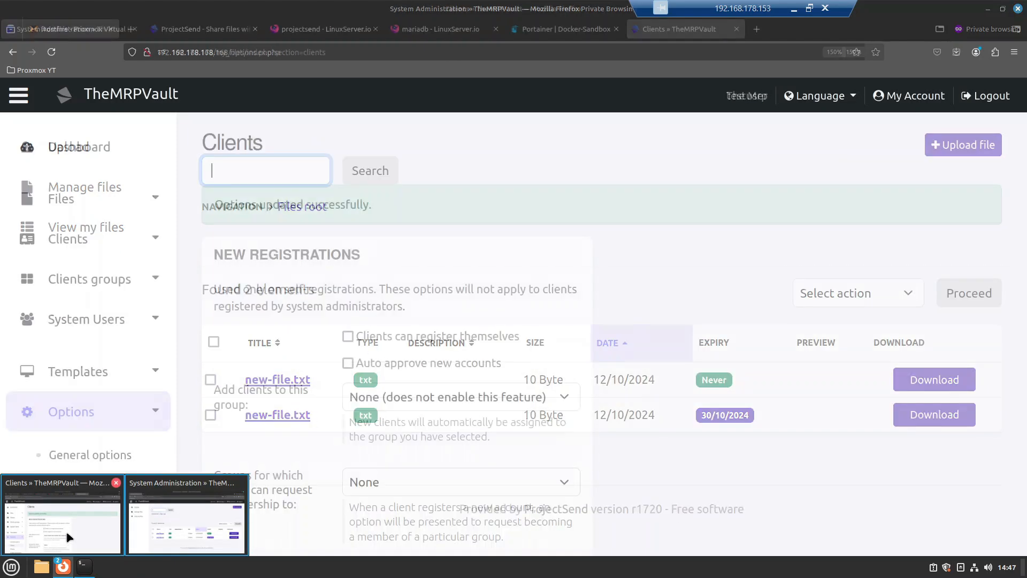
pyautogui.click(67, 537)
pyautogui.click(76, 151)
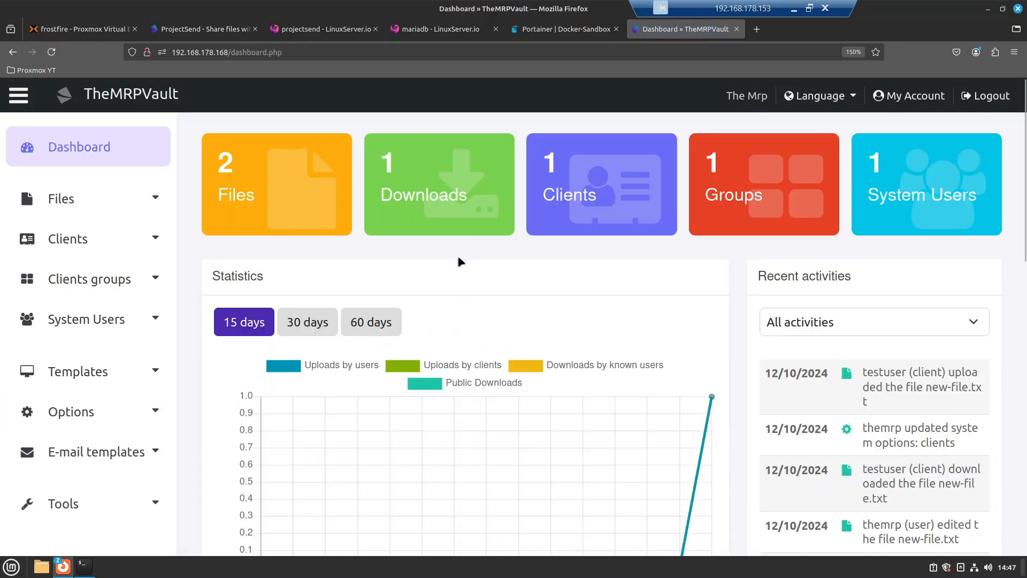
pyautogui.scroll(-5, 535, 230)
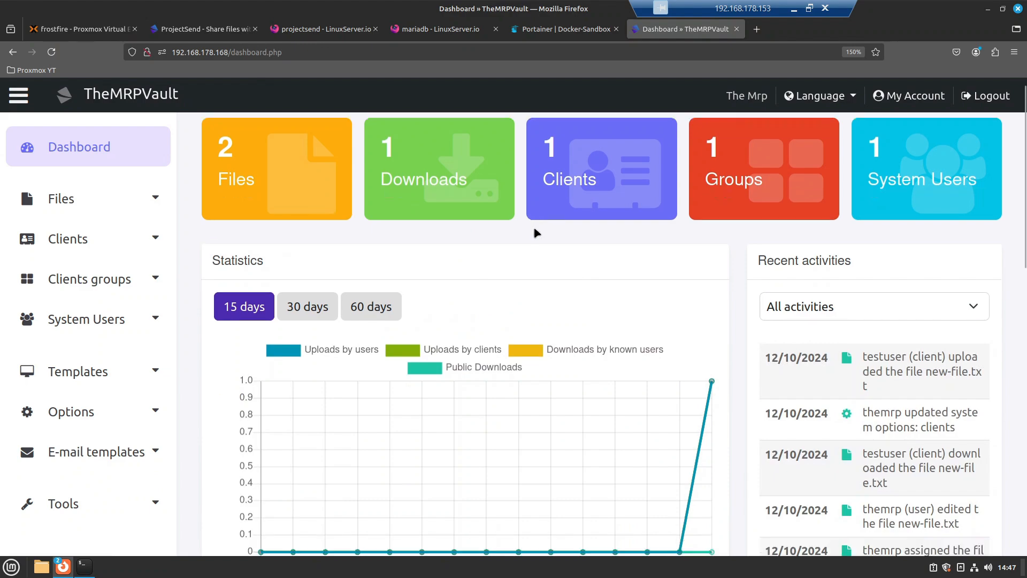
pyautogui.scroll(-2, 535, 231)
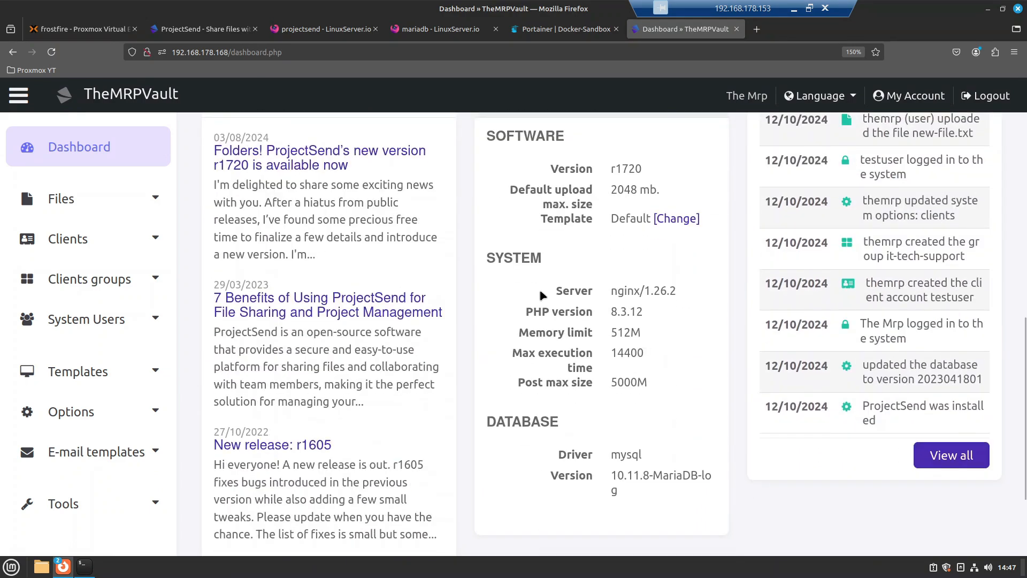
pyautogui.scroll(7, 540, 294)
pyautogui.scroll(-1, 484, 312)
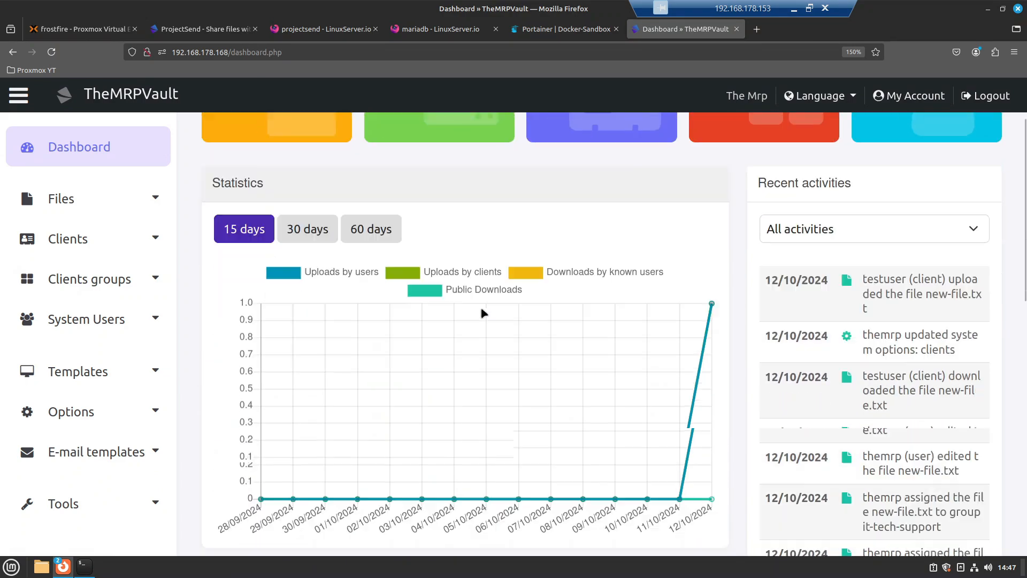
pyautogui.scroll(-1, 483, 312)
pyautogui.scroll(1, 483, 312)
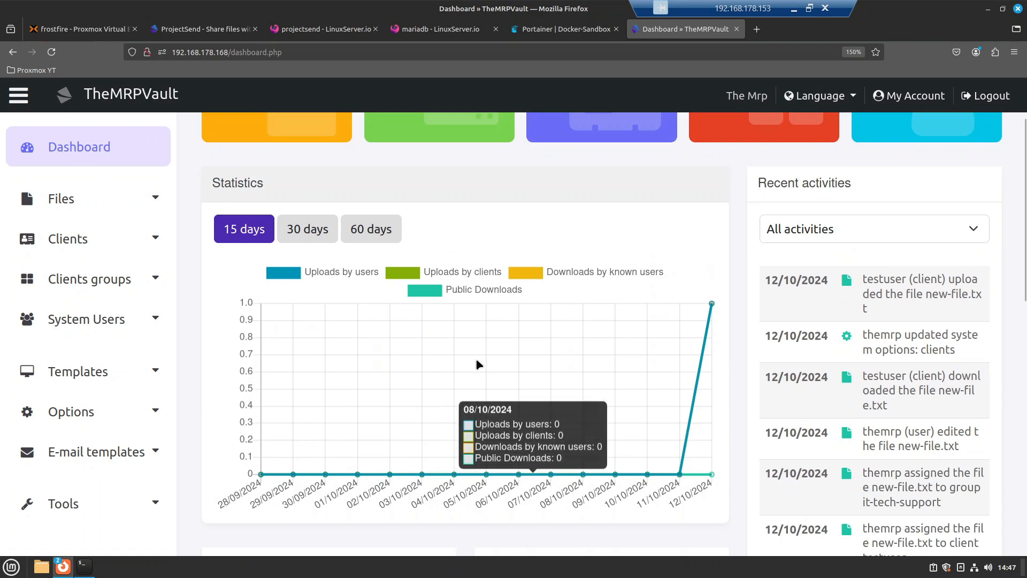
# Step: Switch the dashboard activity statistics to 30 days, then to 60 days
pyautogui.click(312, 229)
pyautogui.click(371, 229)
pyautogui.scroll(1, 298, 218)
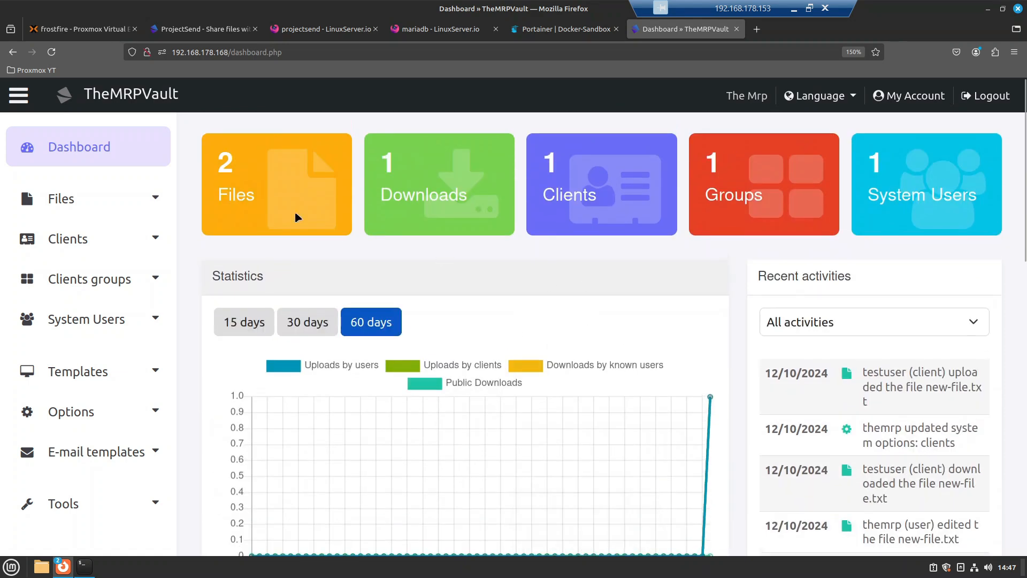